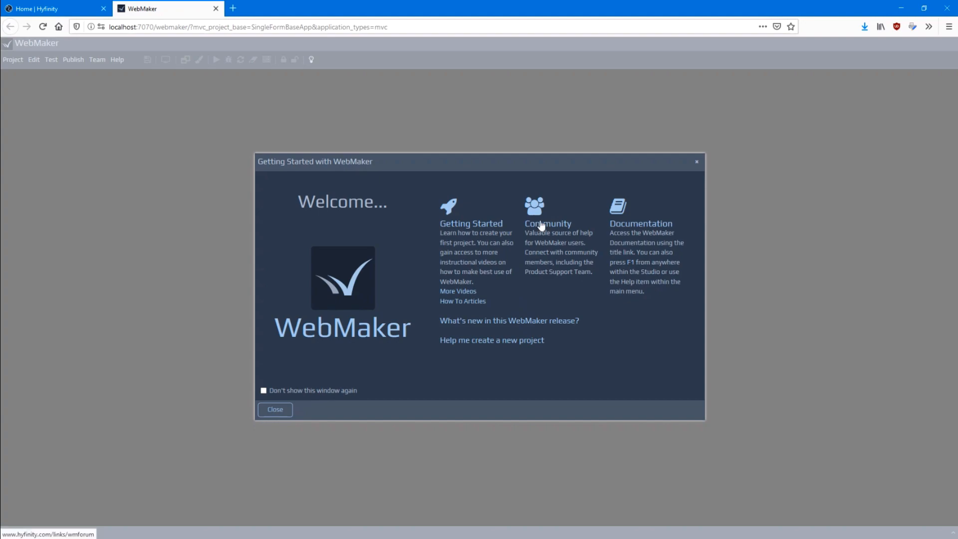
View the Hyfinity community forum and the WebMaker documentation linked from the welcome window, returning to WebMaker after each
left_click(541, 222)
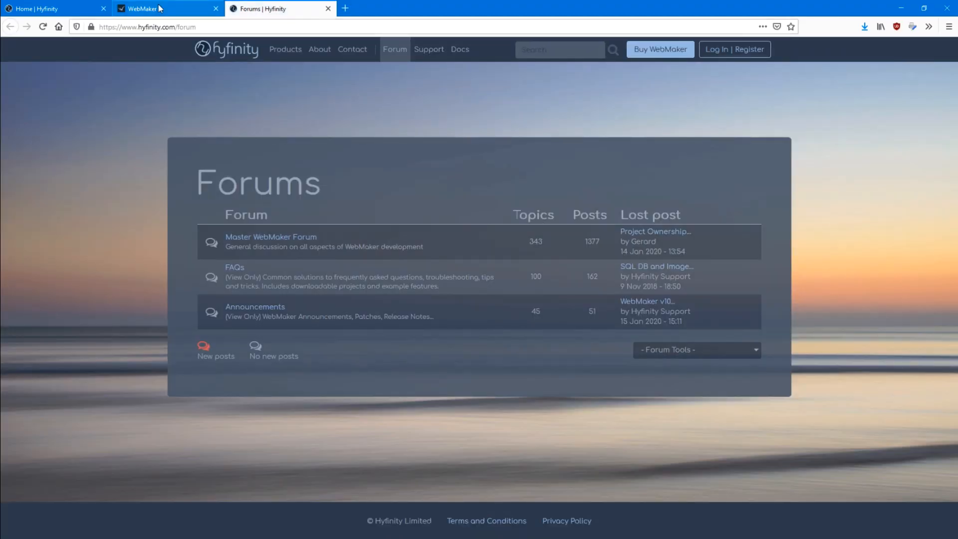
left_click(160, 8)
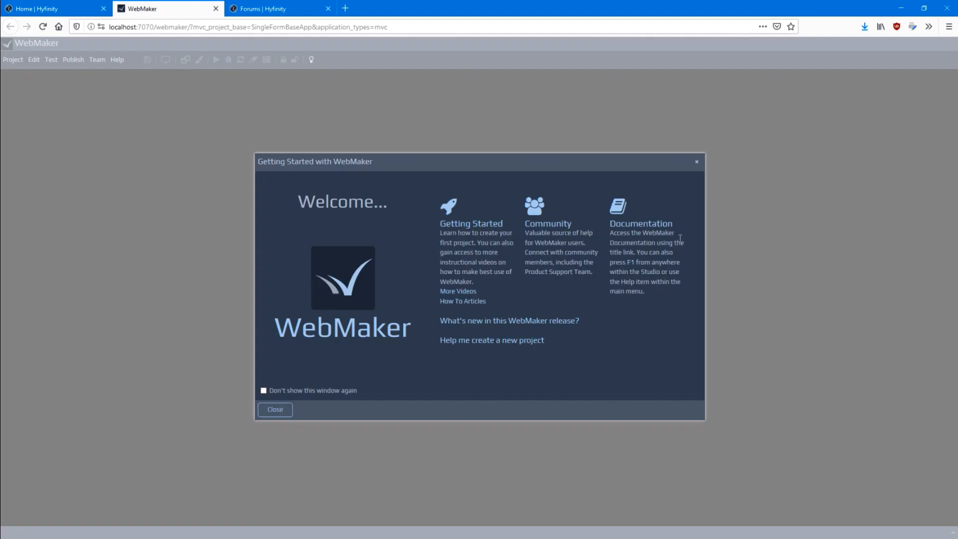
left_click(640, 230)
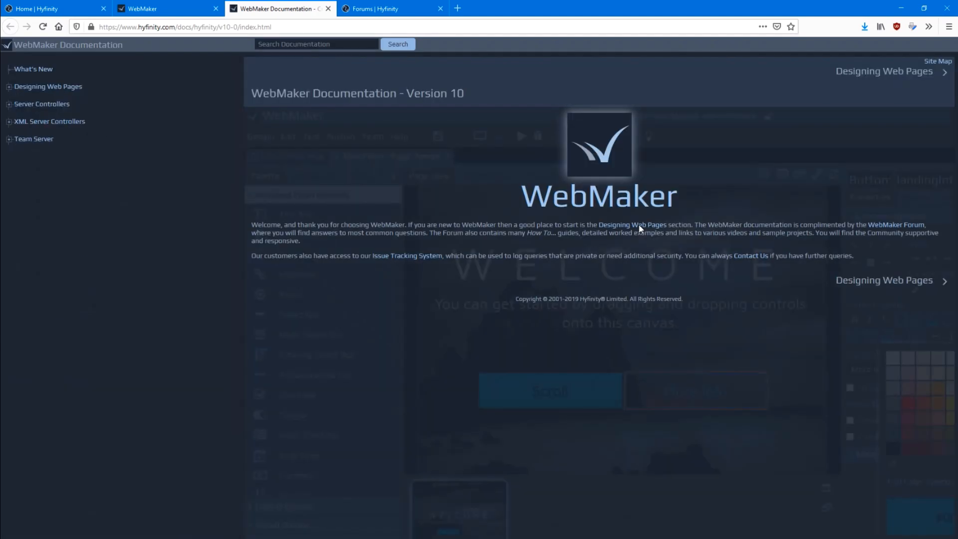
left_click(158, 11)
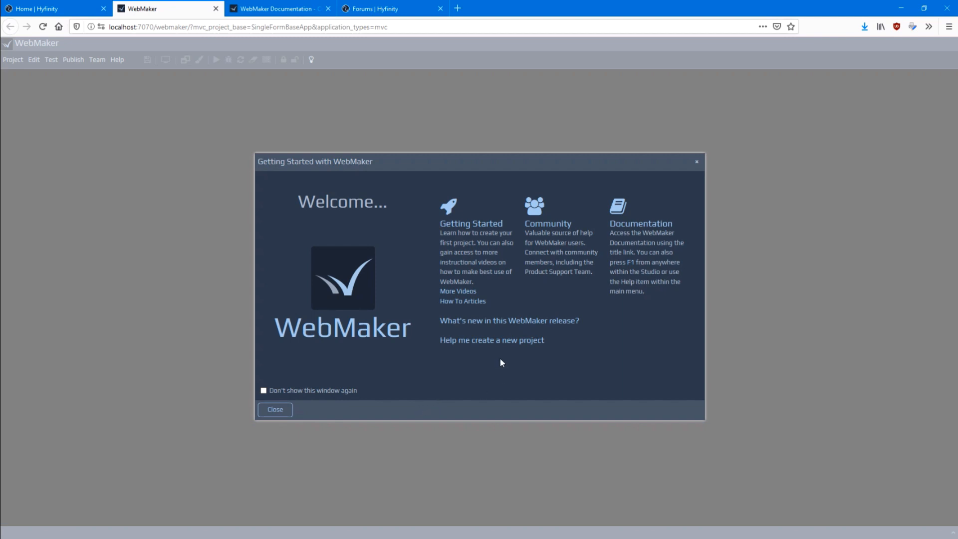
Create a new project named myproject in the workspace myworkspace from the Contacts system template
left_click(493, 344)
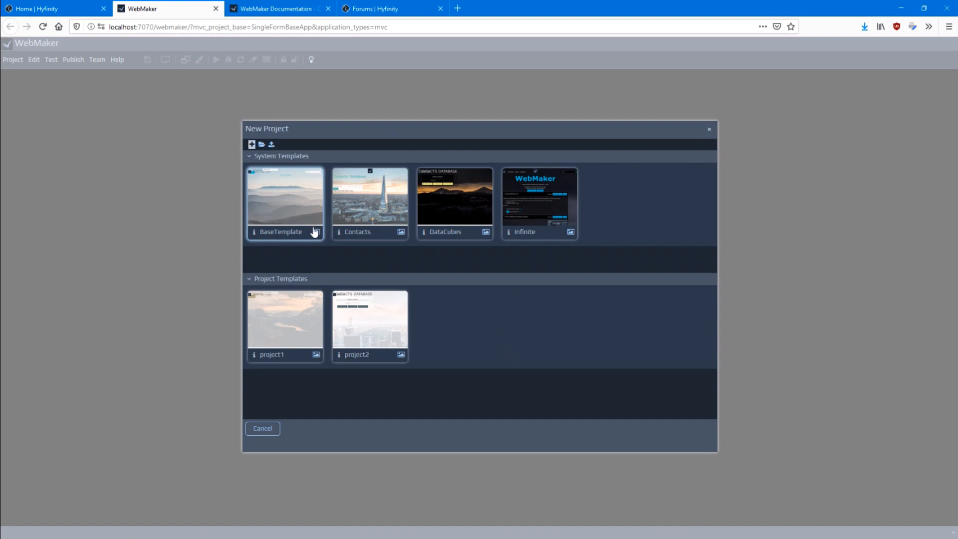
mouse_move(313, 207)
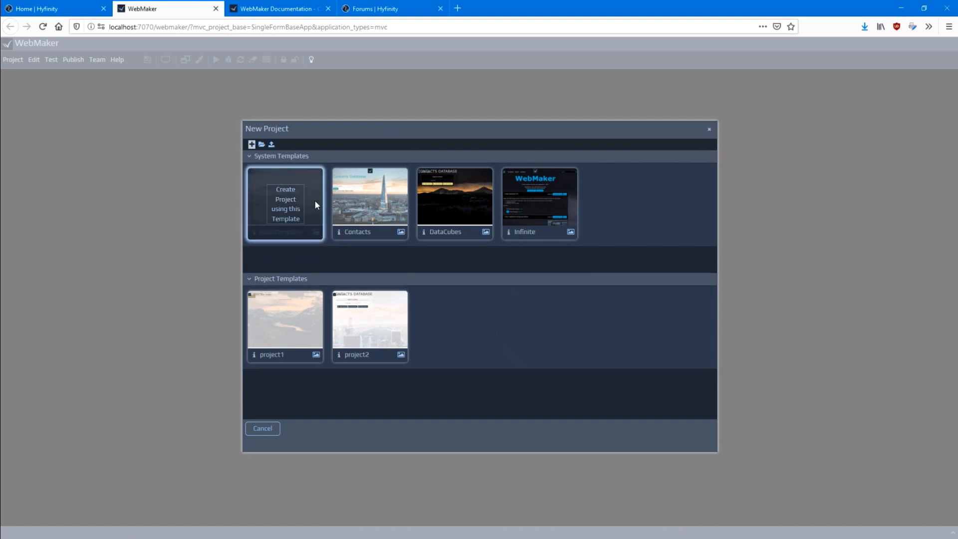
mouse_move(559, 202)
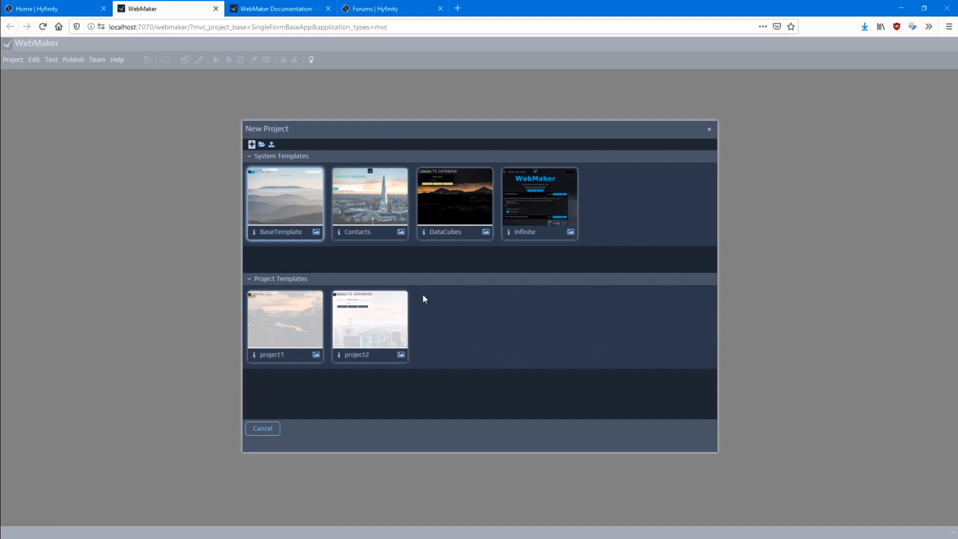
mouse_move(398, 300)
mouse_move(377, 207)
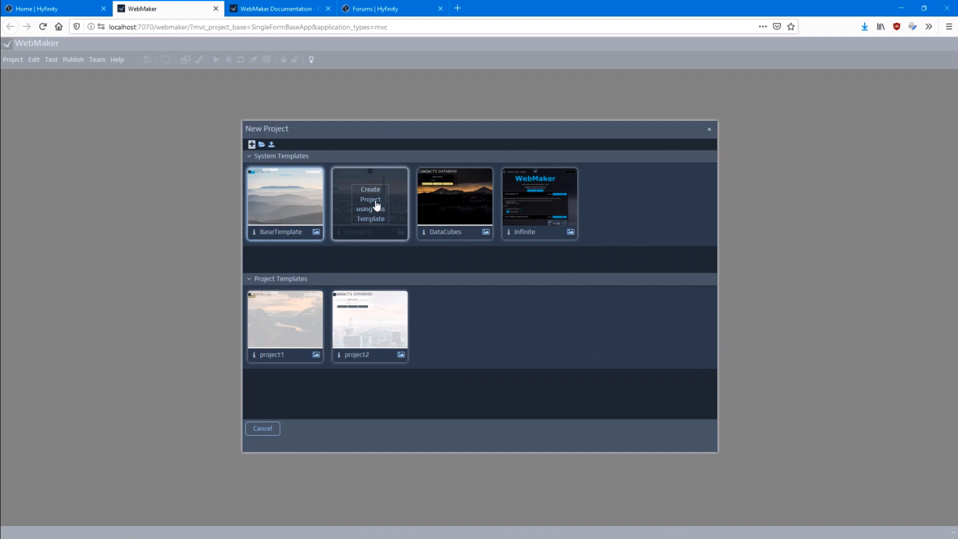
left_click(376, 205)
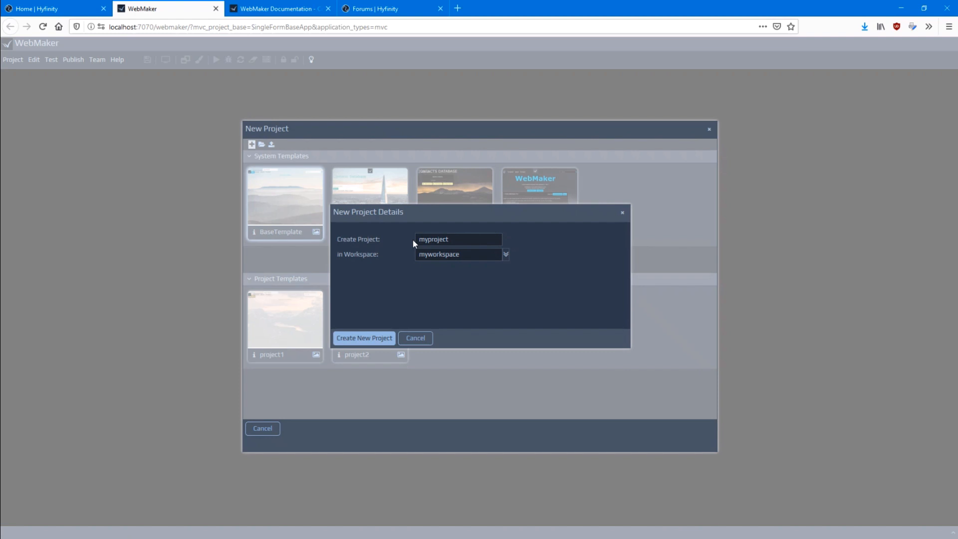
left_click(368, 339)
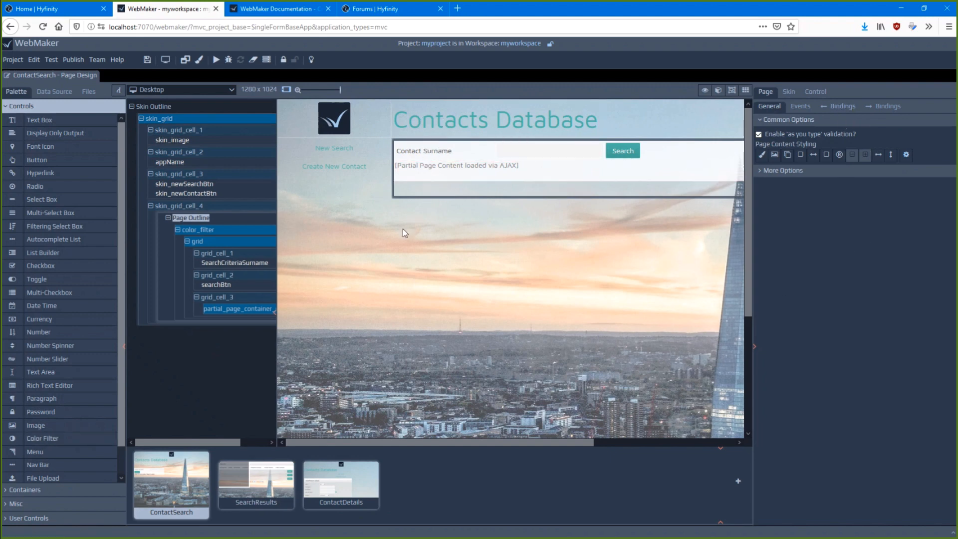
Examine the responsive and additional options of the Create New Contact hyperlink on the ContactSearch page
left_click(340, 168)
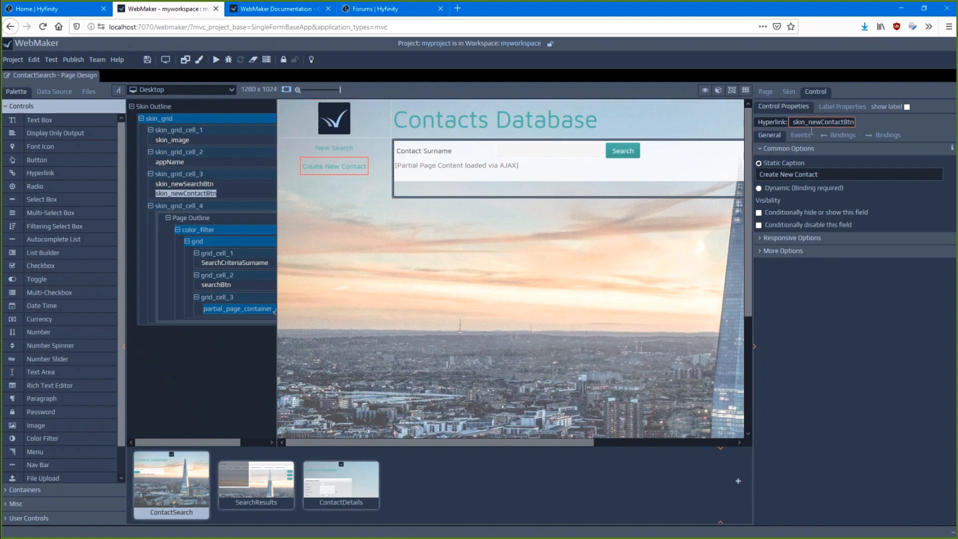
left_click(797, 241)
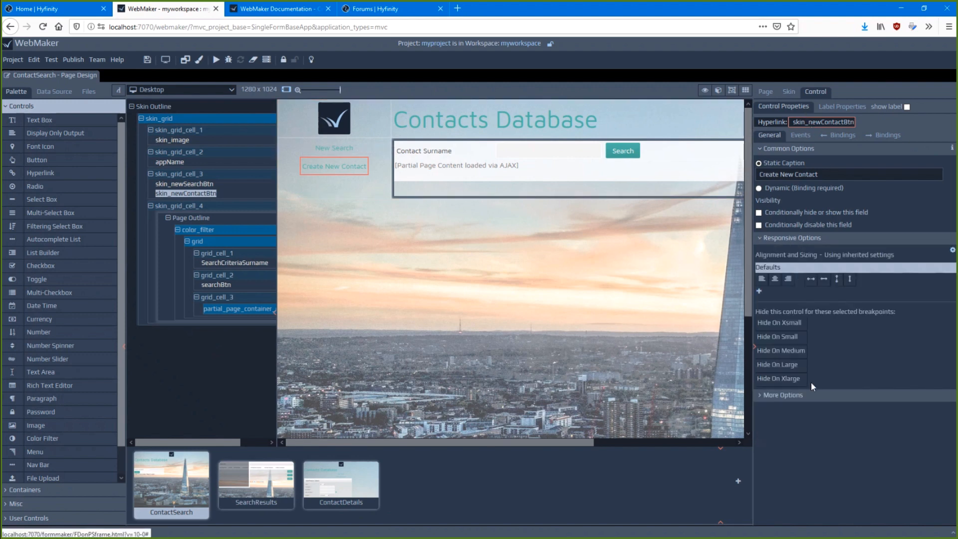
left_click(796, 400)
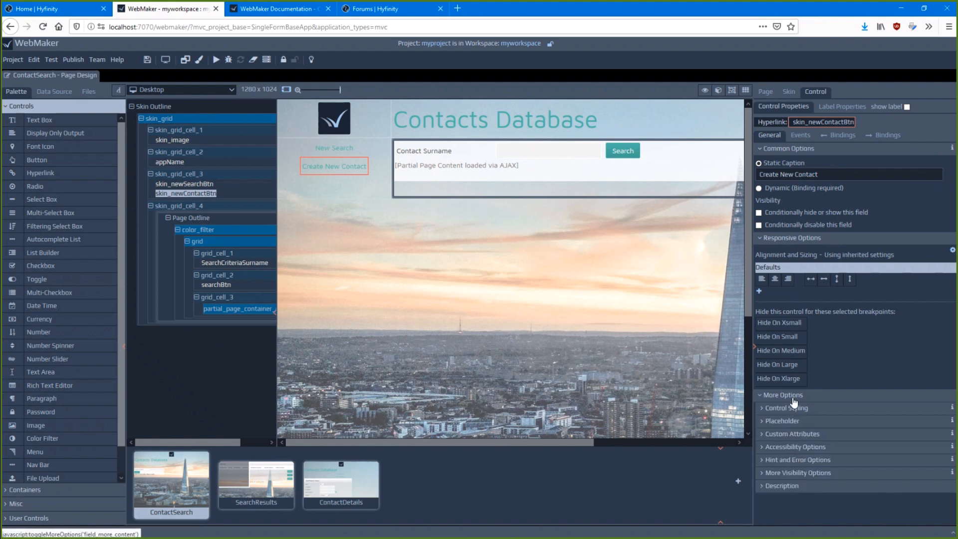
left_click(788, 243)
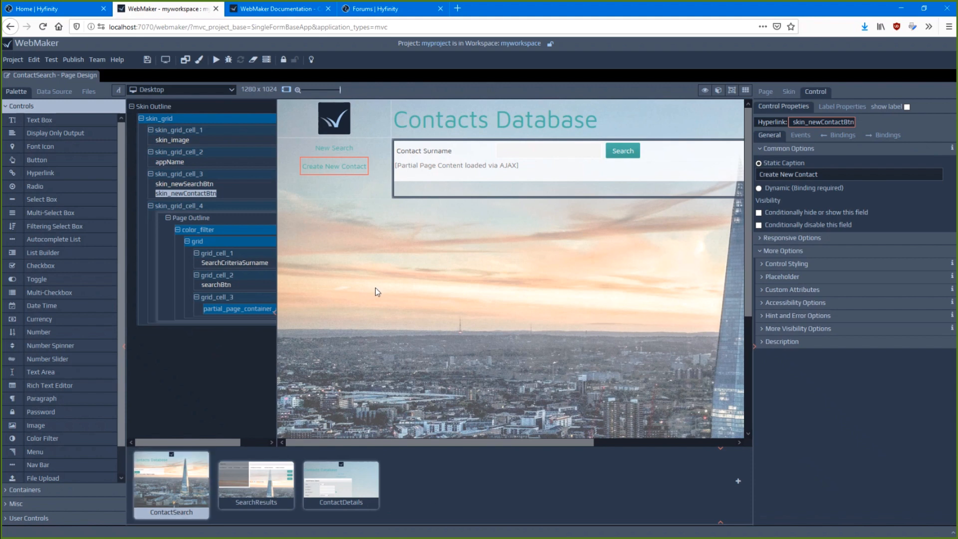
mouse_move(254, 480)
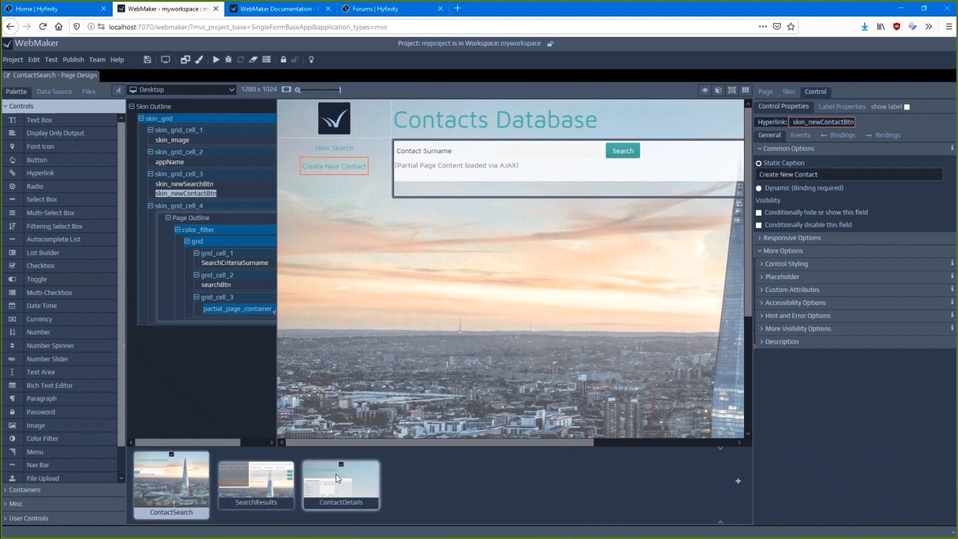
mouse_move(336, 474)
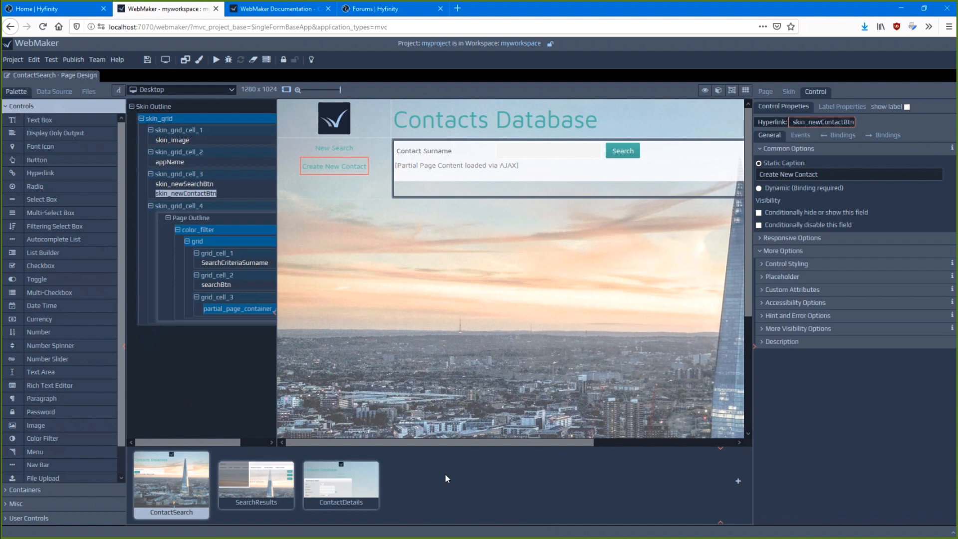
View the page flow diagram and hide it again, collapsing the page thumbnails and the controls palette as well
left_click(721, 525)
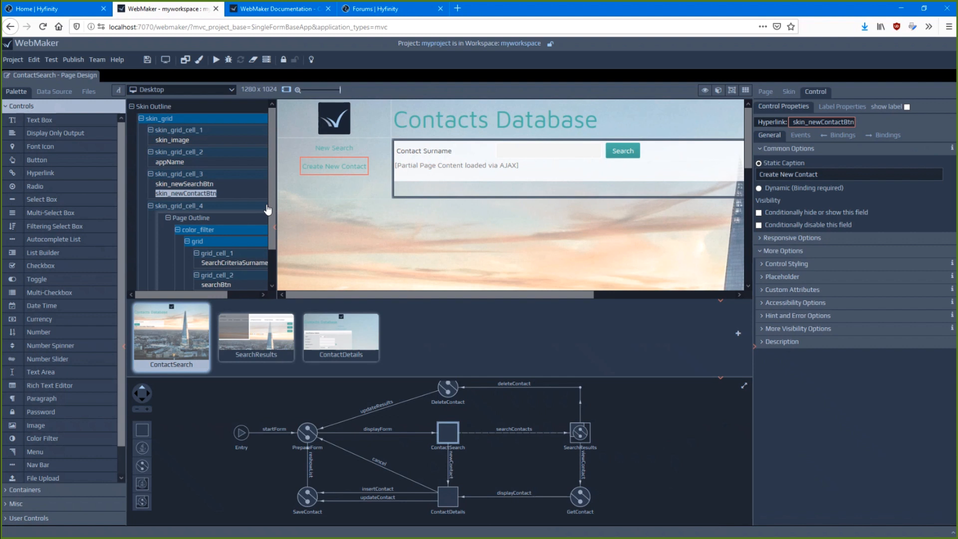
left_click(722, 379)
left_click(720, 446)
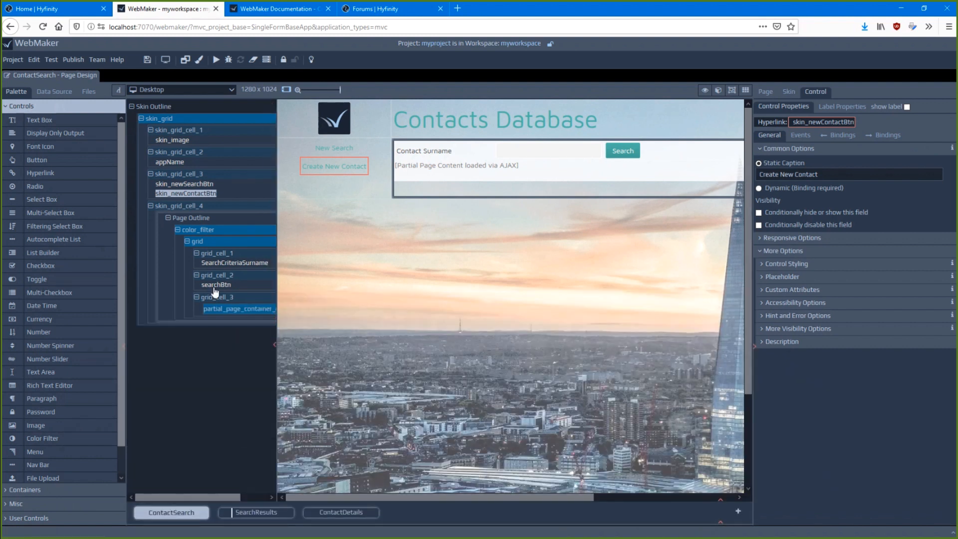
left_click(124, 346)
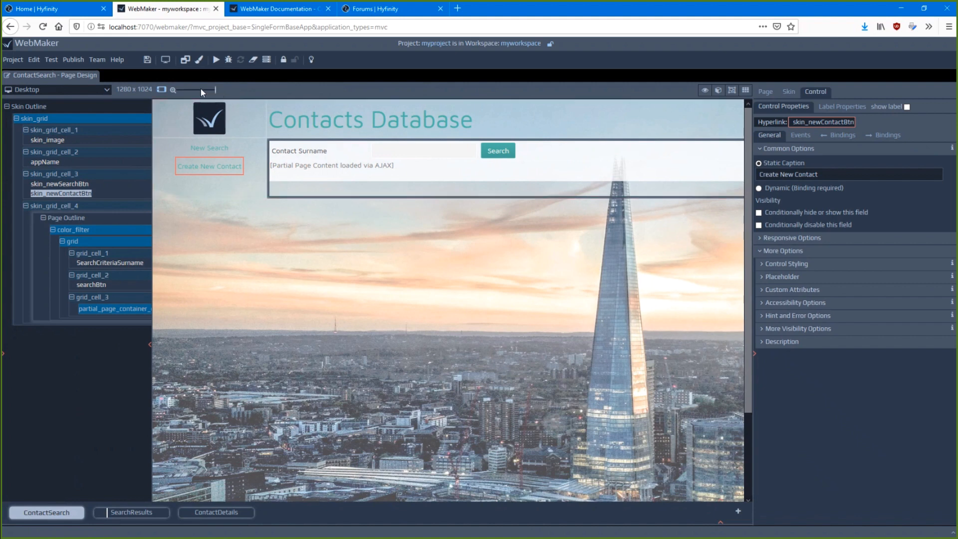
Preview the ContactSearch page at reduced zoom as iPhone 5/SE and iPad Pro (10.5 inch), returning to the Desktop layout with the controls palette shown
left_click_drag(201, 89, 194, 87)
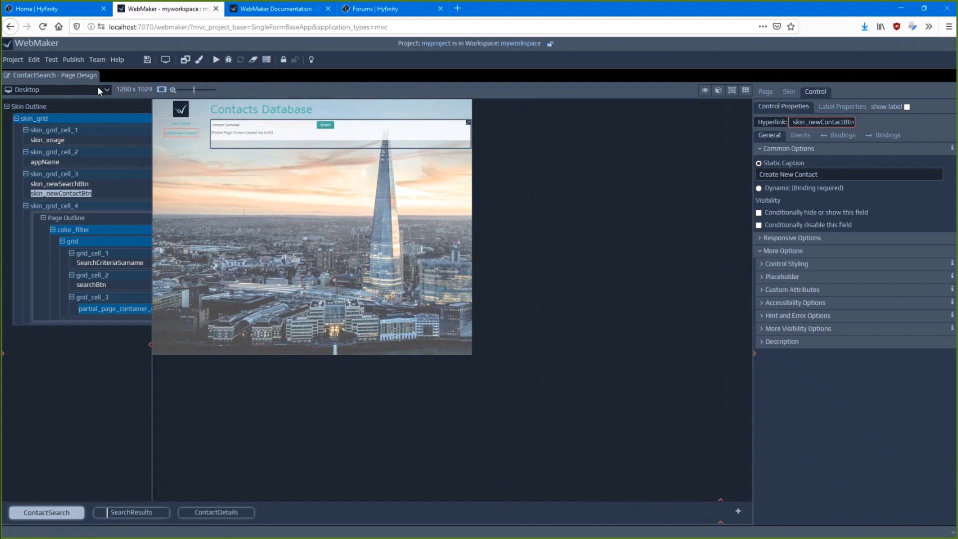
left_click(98, 87)
left_click(50, 106)
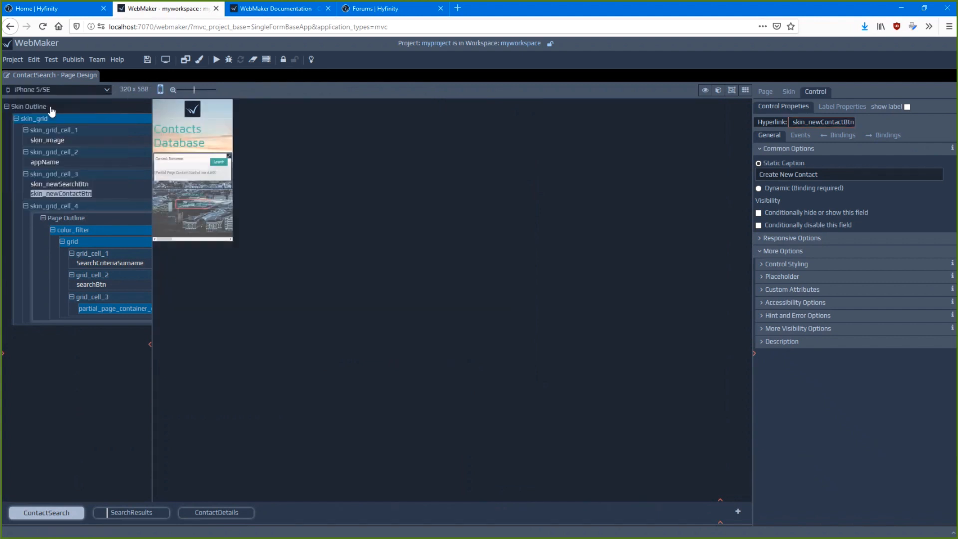
left_click(50, 92)
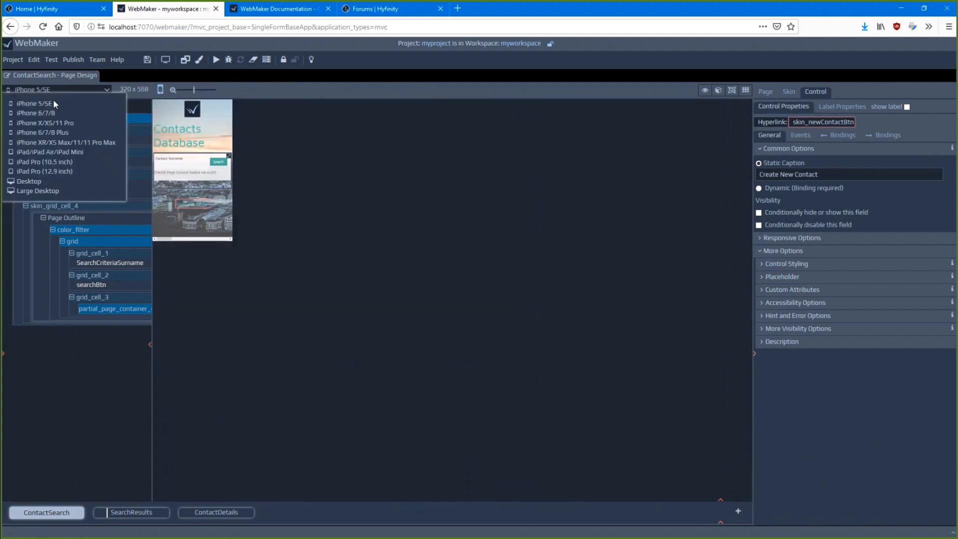
left_click(40, 162)
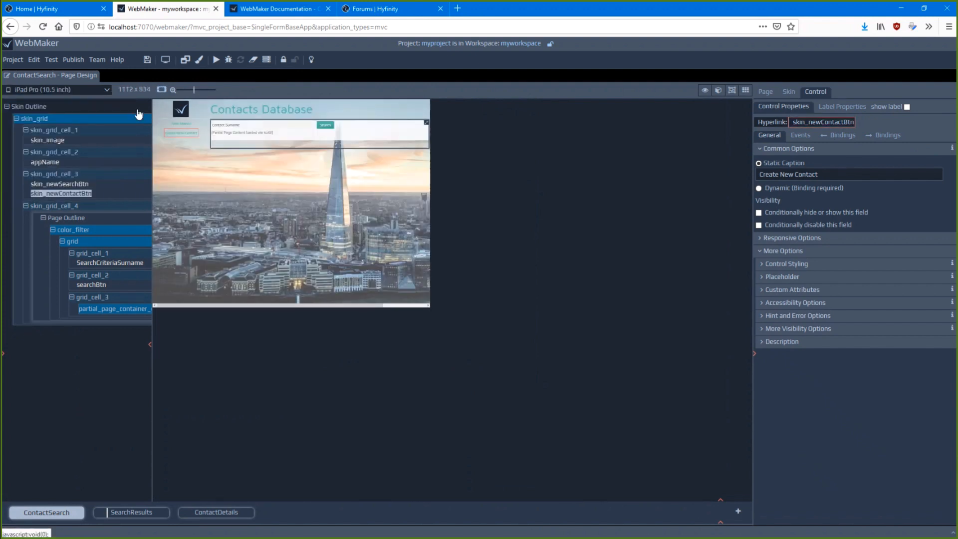
left_click(160, 89)
left_click(160, 90)
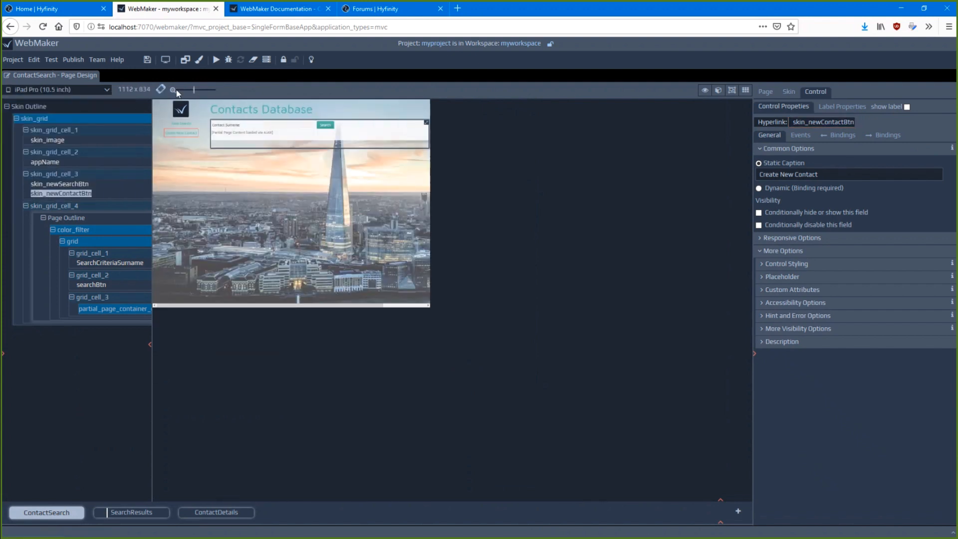
left_click_drag(194, 90, 211, 90)
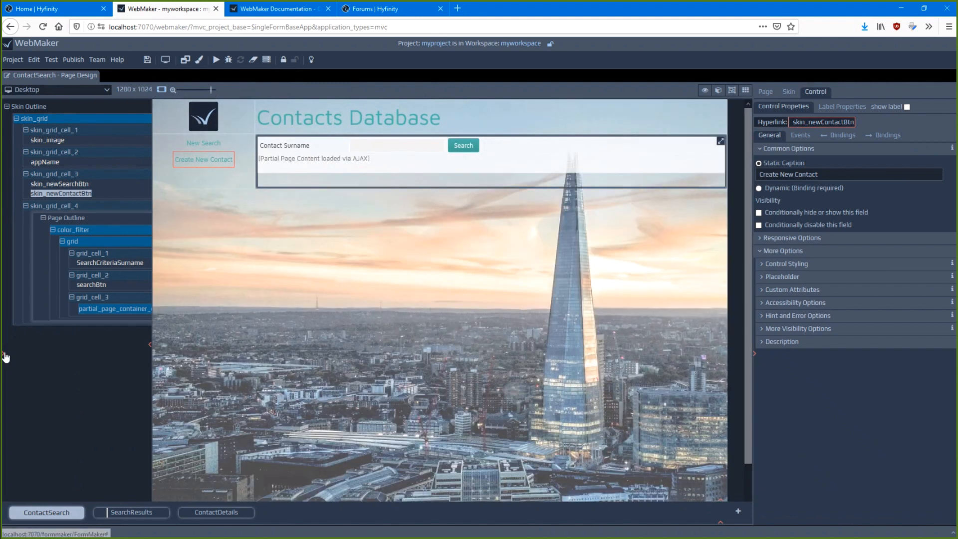
left_click(3, 352)
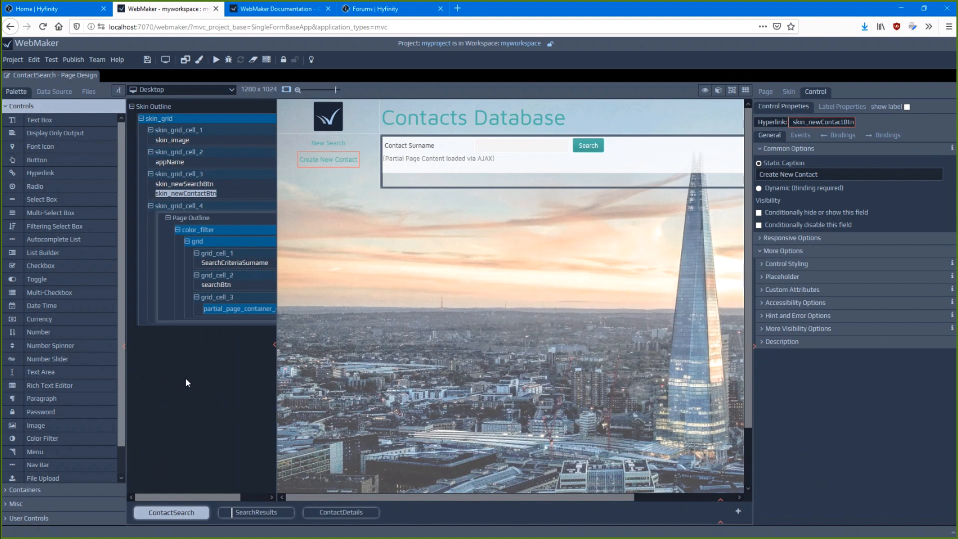
Run the project as a test, start its form and search the contacts without entering a surname
left_click(216, 60)
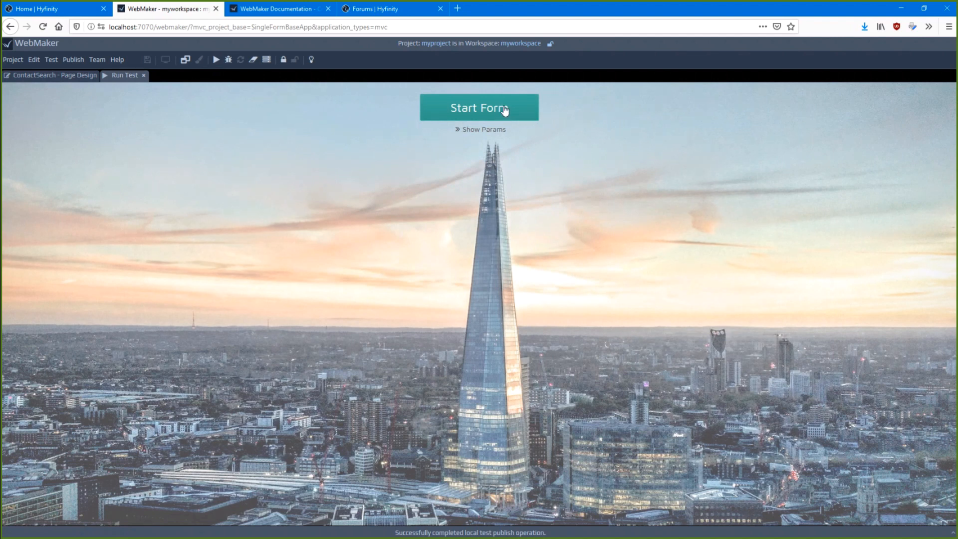
left_click(505, 112)
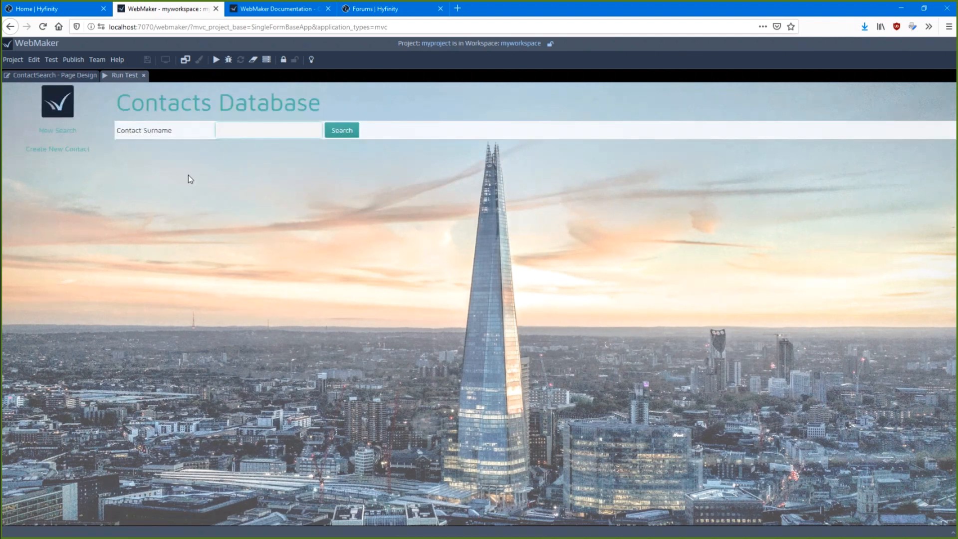
left_click(341, 131)
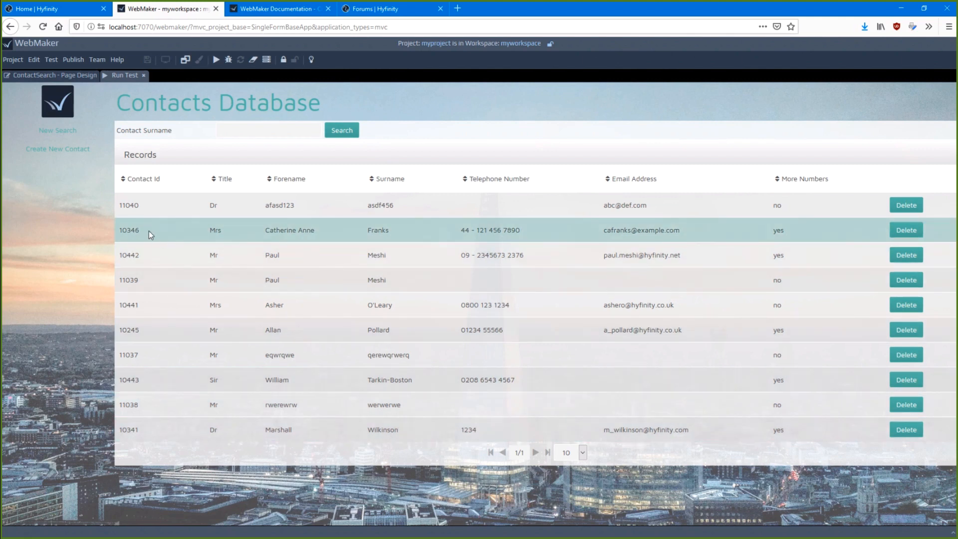
Open the second contact in the results, review its details through to the end and go back to the results
left_click(171, 232)
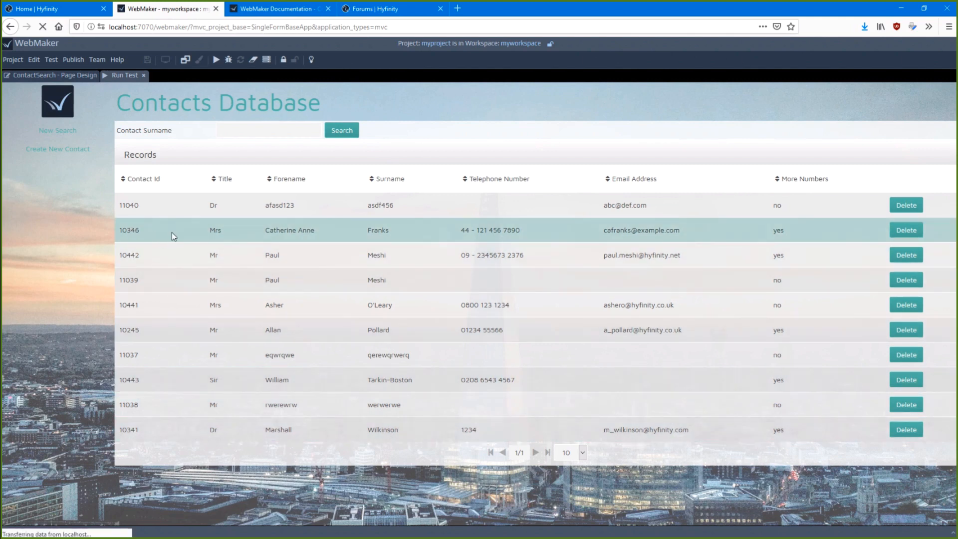
scroll(397, 228, "down", 6)
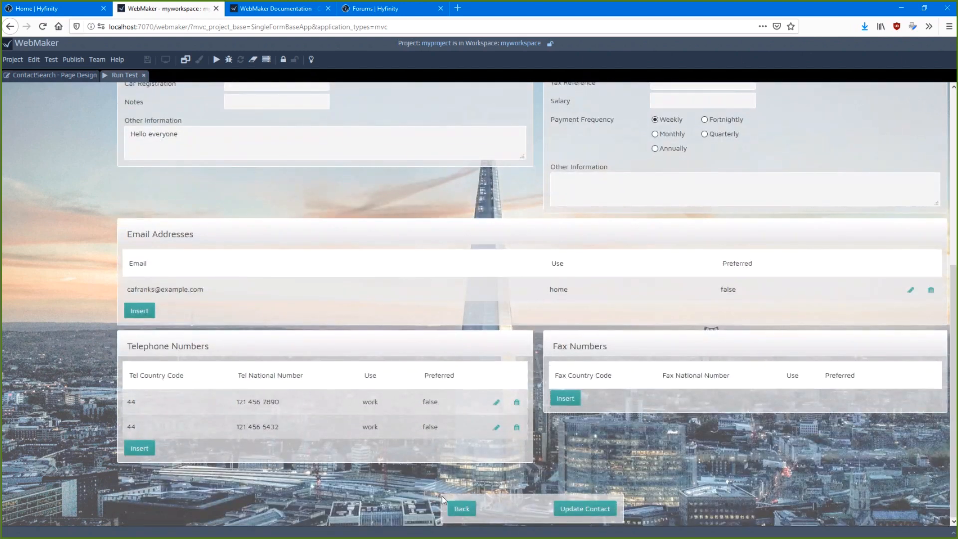
left_click(472, 509)
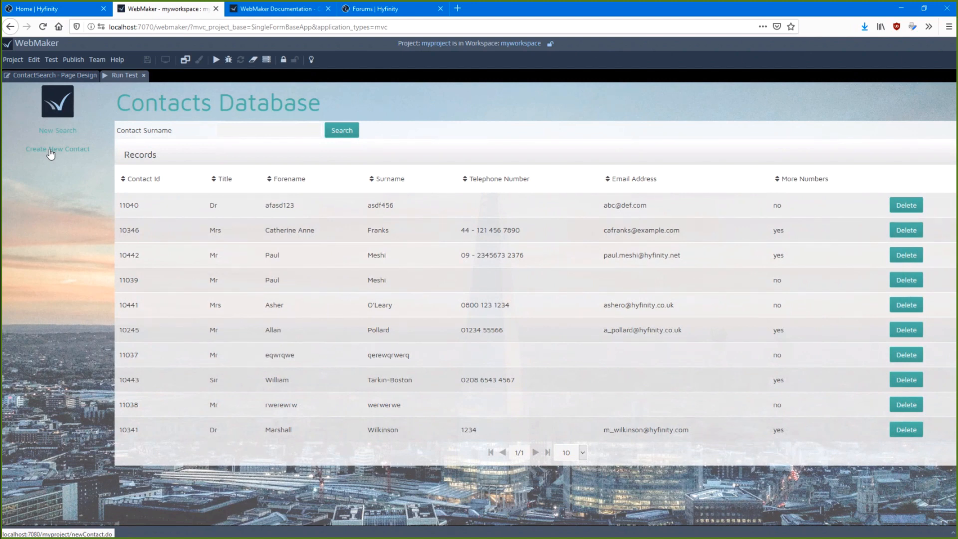
Search the contacts by the second contact's surname and return to the ContactSearch page design
left_click(225, 125)
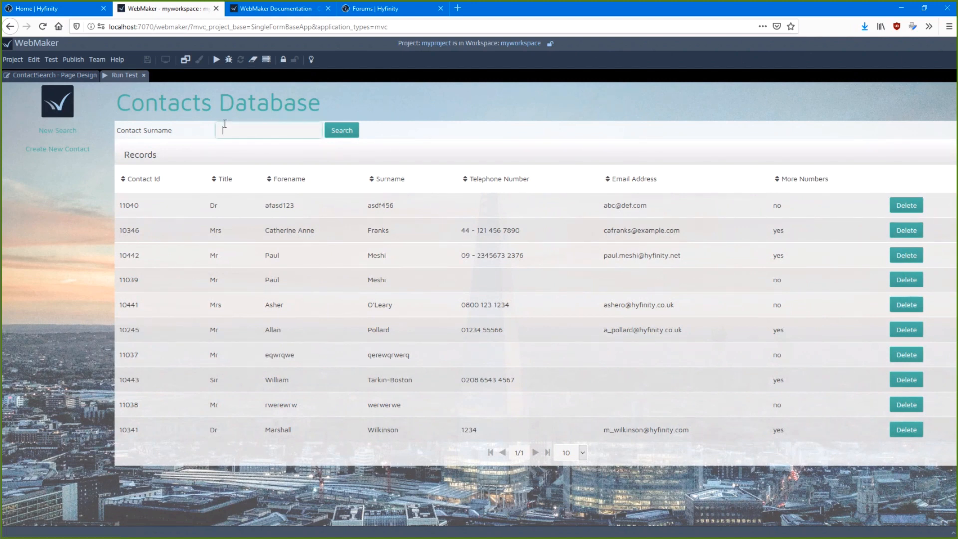
type("Franks")
key("Return")
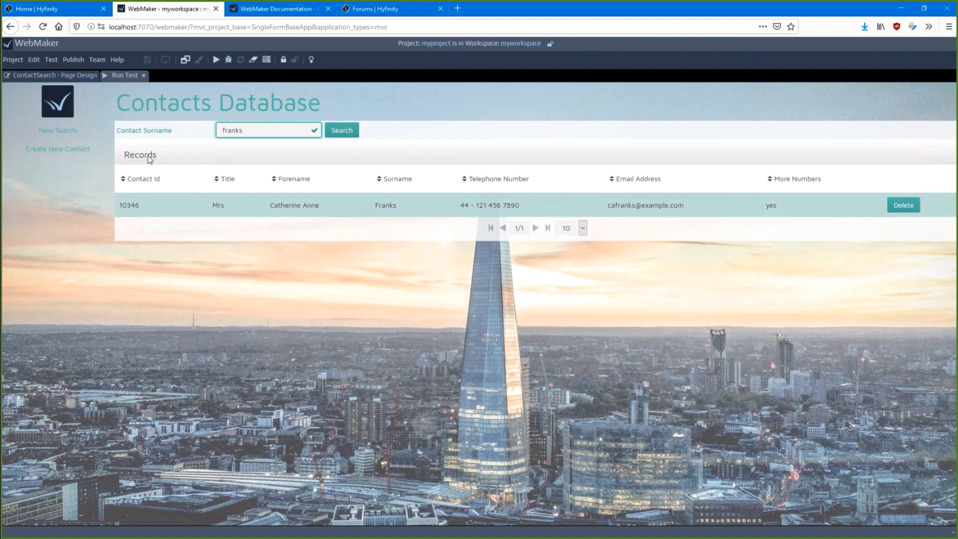
left_click(44, 75)
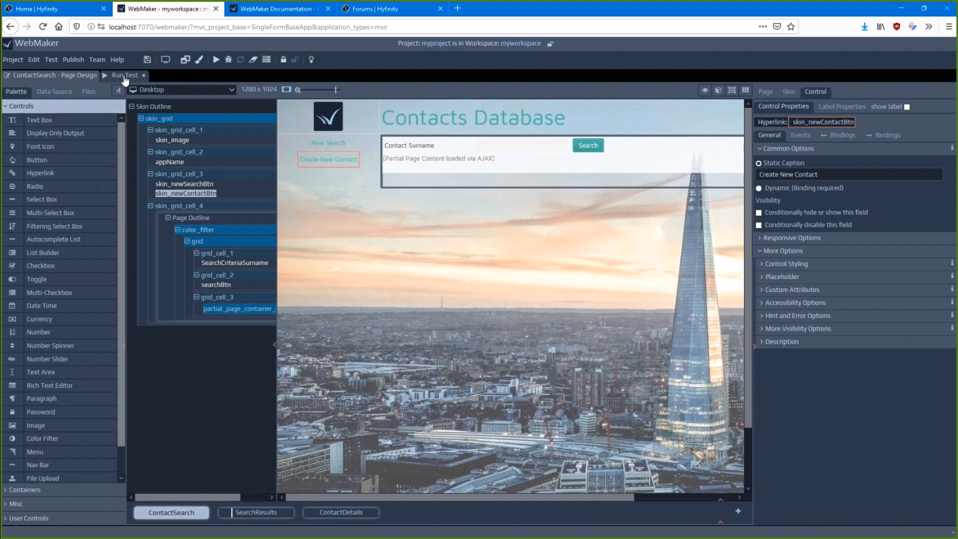
Look at the SearchResults and ContactDetails page designs, comparing them with ContactSearch, and return to the ContactSearch design
left_click(256, 512)
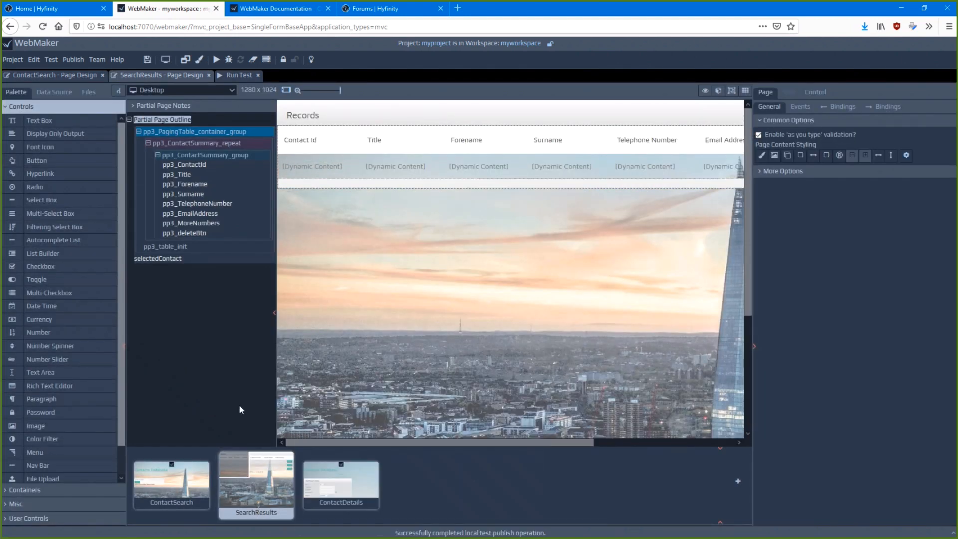
left_click(359, 481)
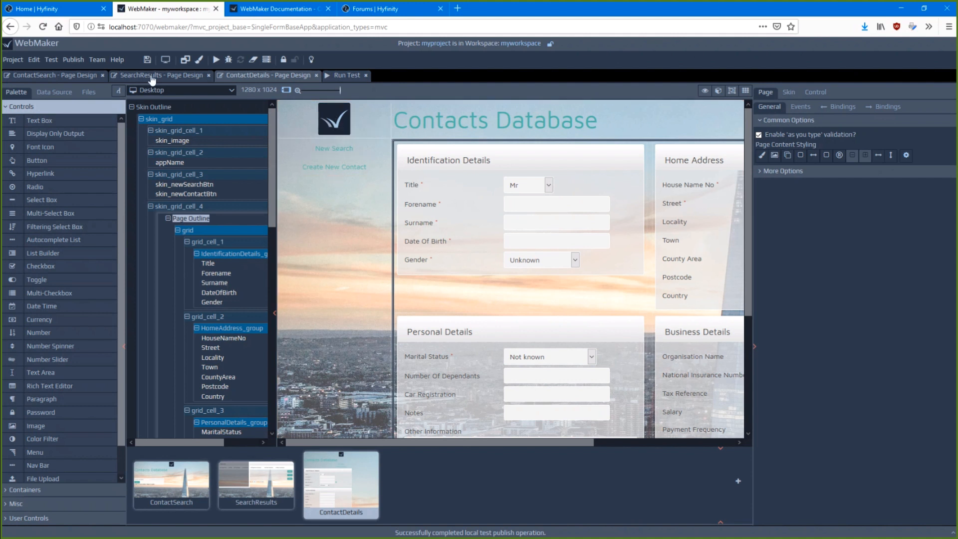
left_click(74, 75)
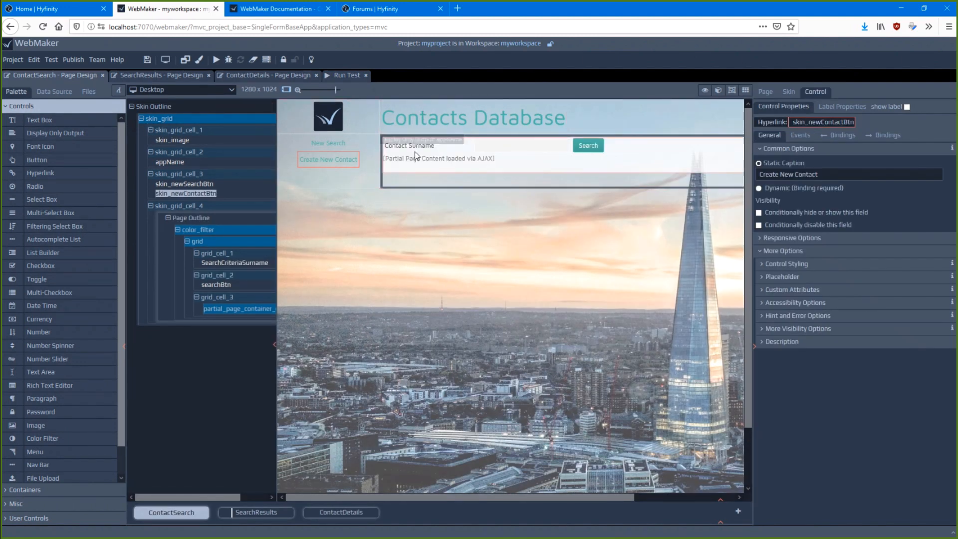
left_click(252, 76)
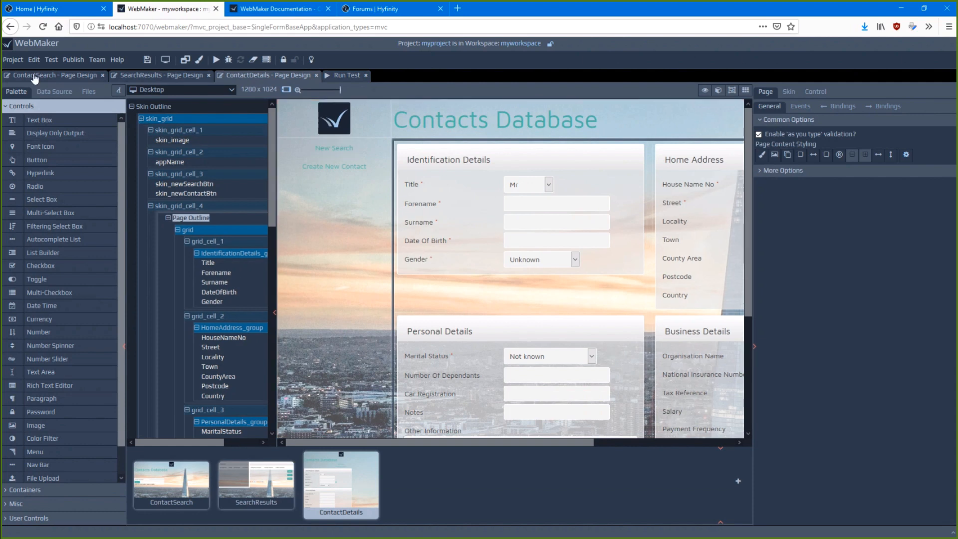
left_click(34, 77)
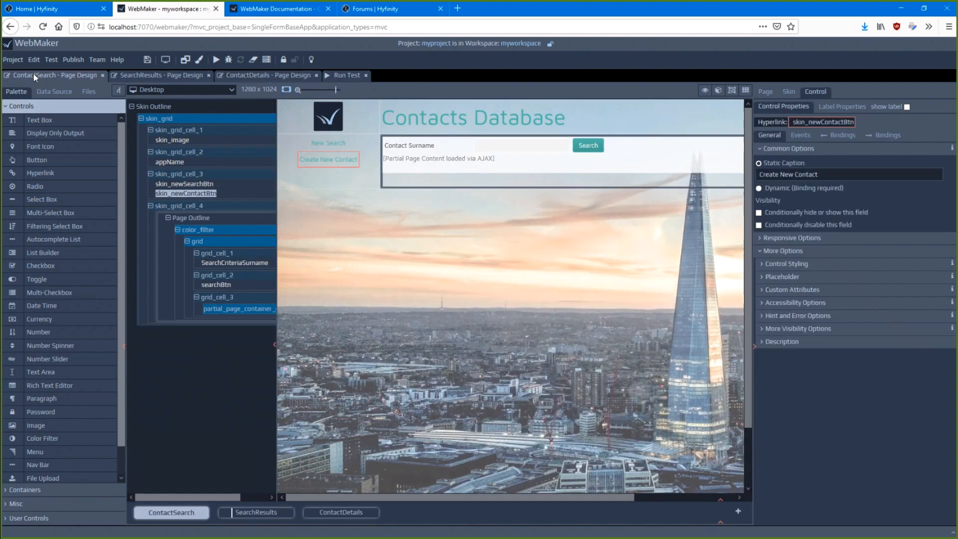
Show the ContactSearch page content on its own without the skin, and restore the combined skin and page outline
left_click(251, 495)
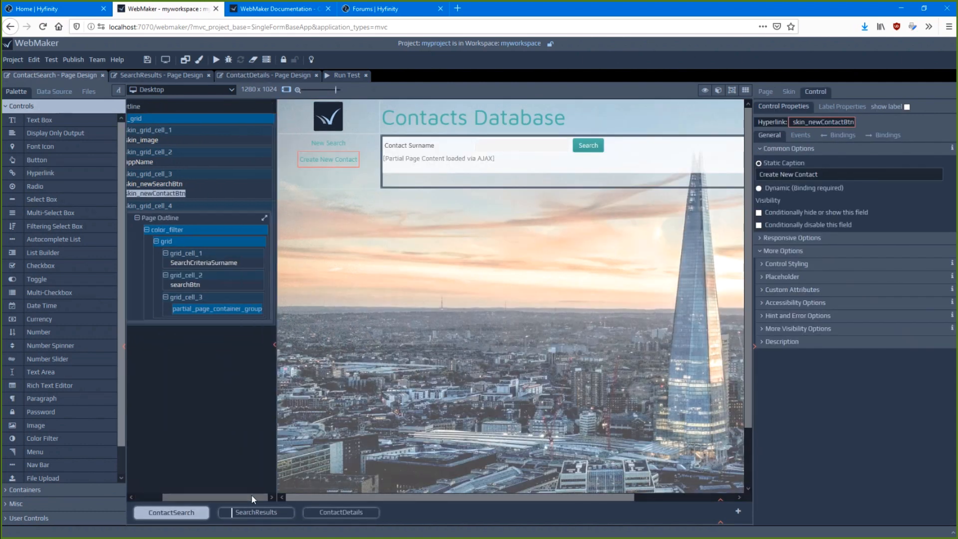
left_click(265, 220)
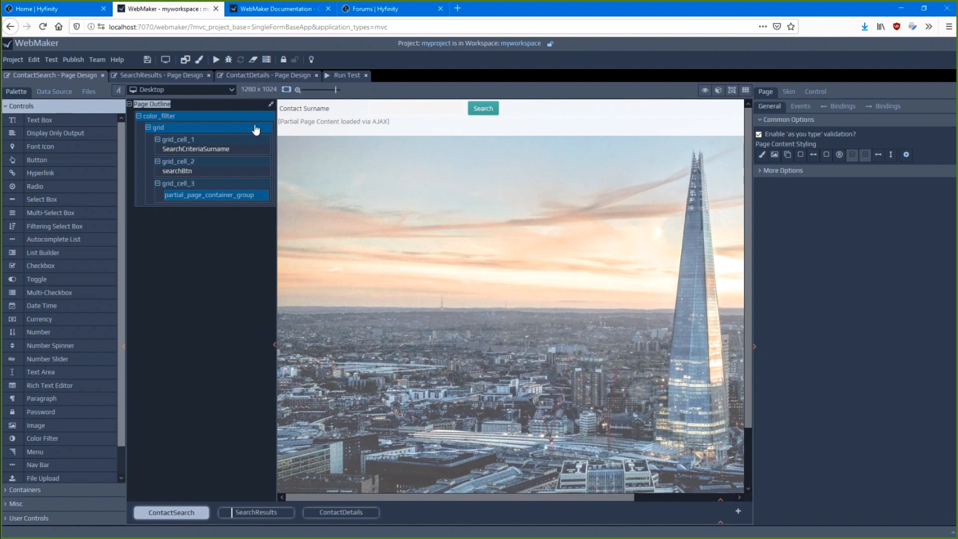
left_click(271, 104)
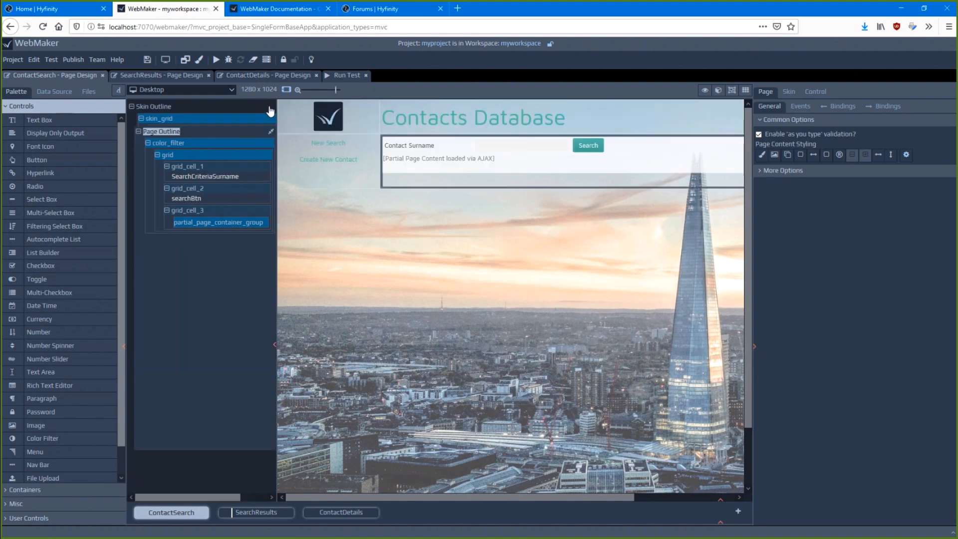
Select the skin of the ContactSearch page, review the alternative page skins on offer and keep the Default Skin
left_click(156, 107)
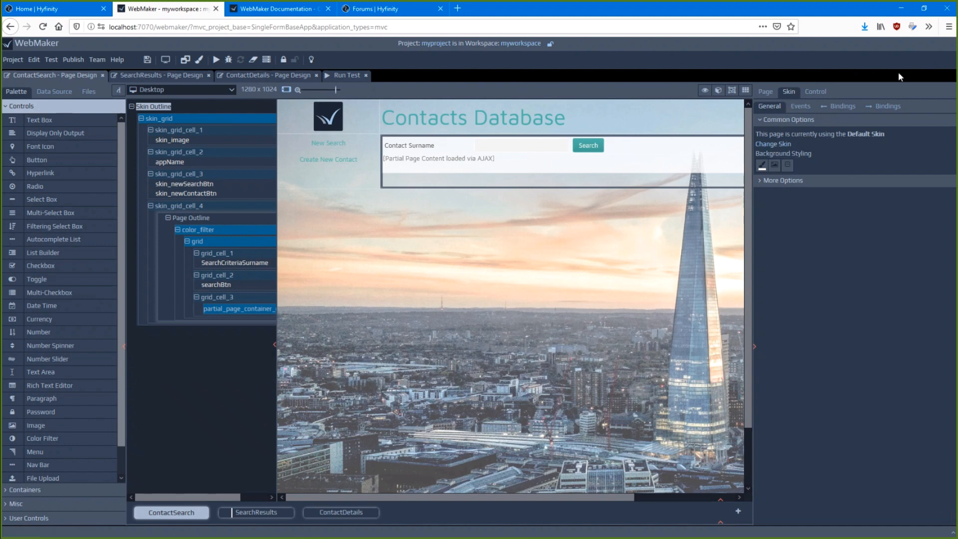
left_click(779, 147)
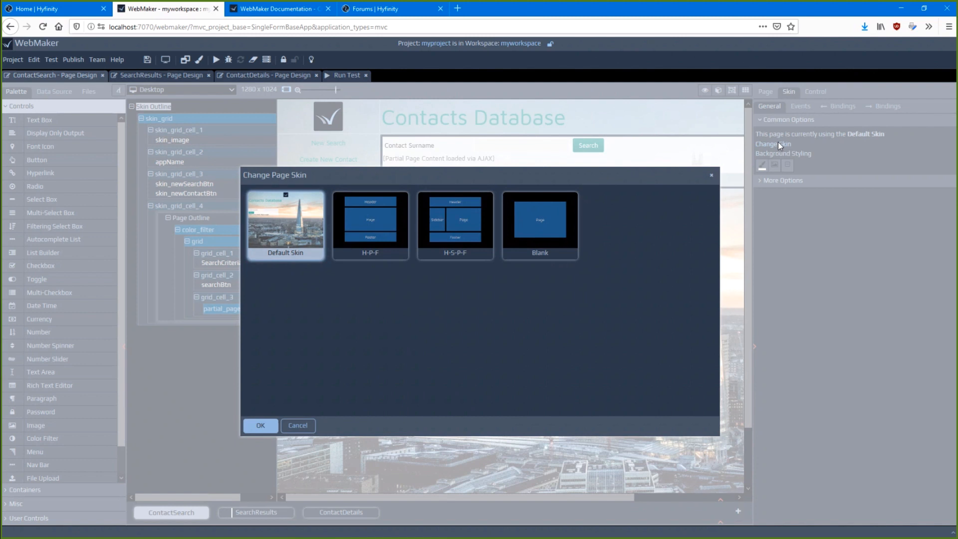
mouse_move(546, 225)
left_click(298, 426)
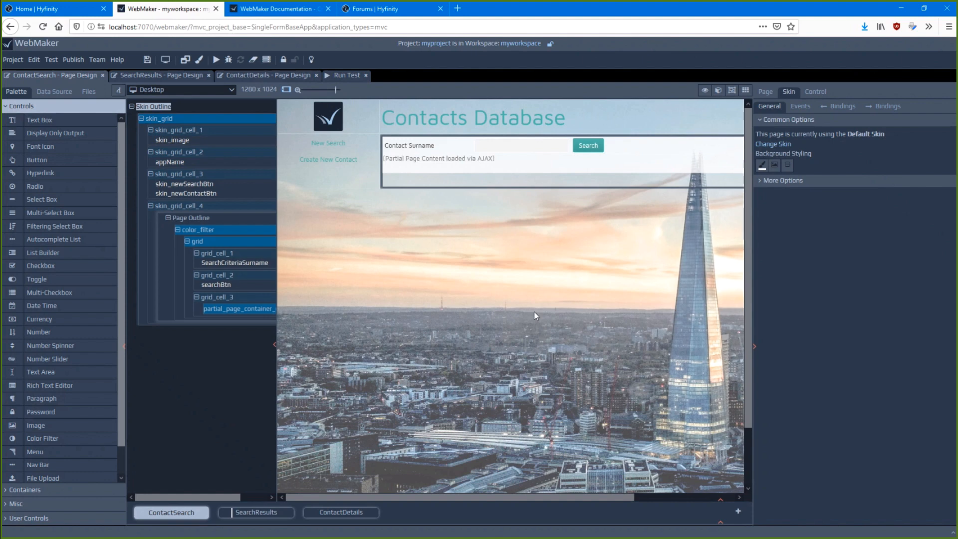
Open the theme editor and look through the preview of the current theme
left_click(200, 60)
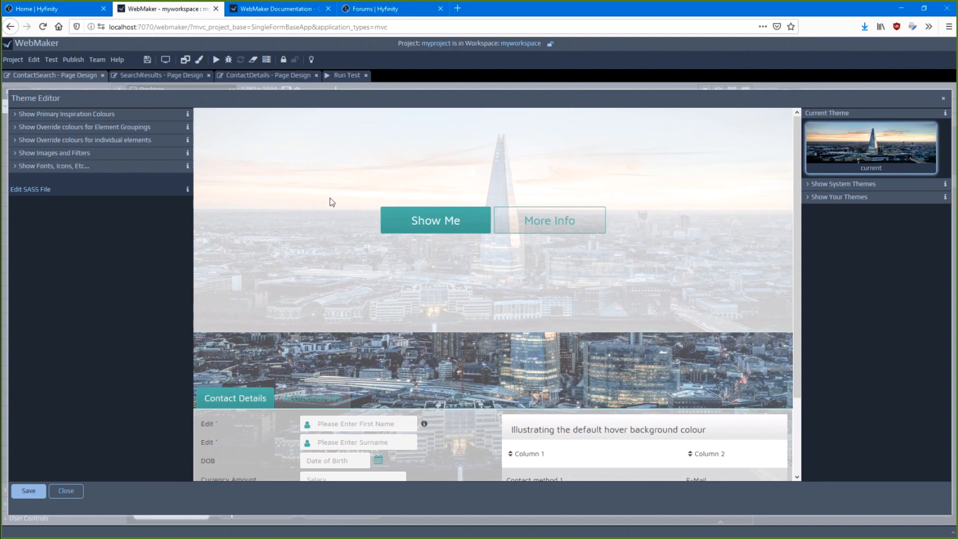
scroll(434, 230, "down", 2)
scroll(445, 280, "up", 1)
scroll(446, 283, "down", 1)
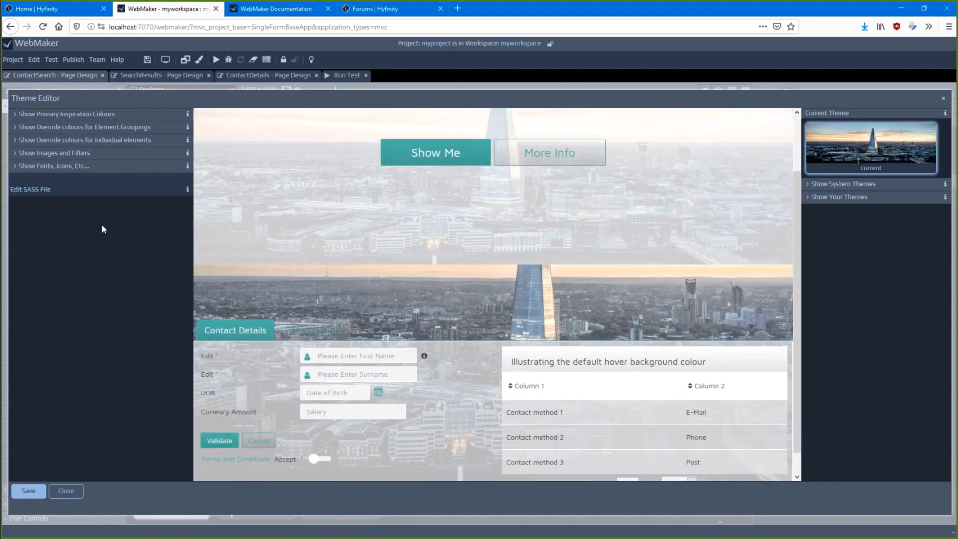
Set the theme's iColourTwo primary colour for buttons, links and icons to blue, #576bbd
left_click(50, 115)
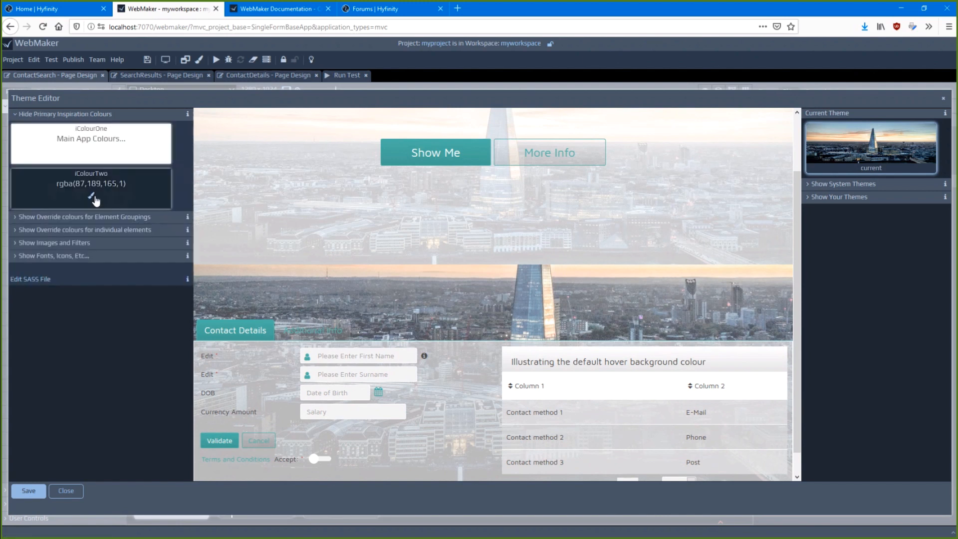
left_click(94, 200)
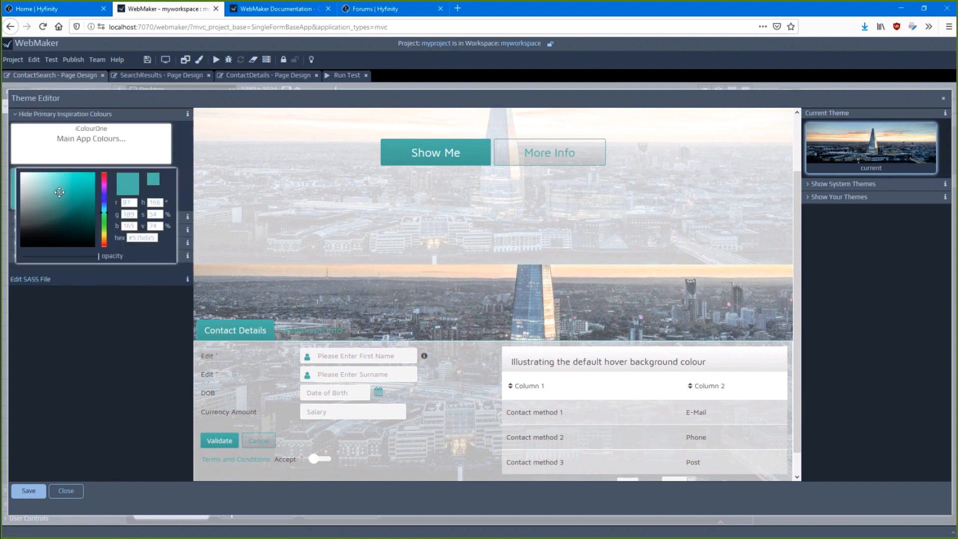
left_click(104, 199)
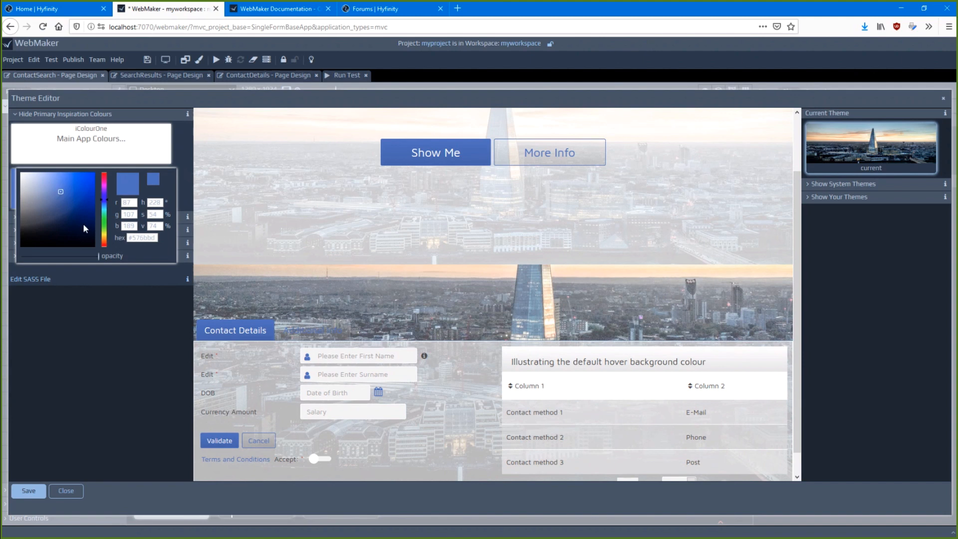
left_click(80, 324)
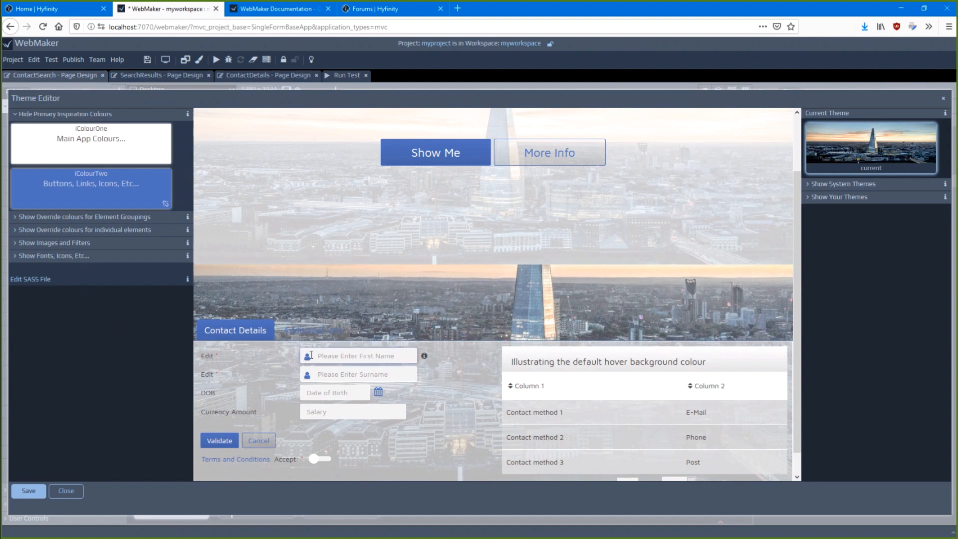
Override the theme's individual Font Icon colour with a pink of hue 310
left_click(87, 228)
scroll(95, 270, "down", 10)
scroll(100, 274, "down", 3)
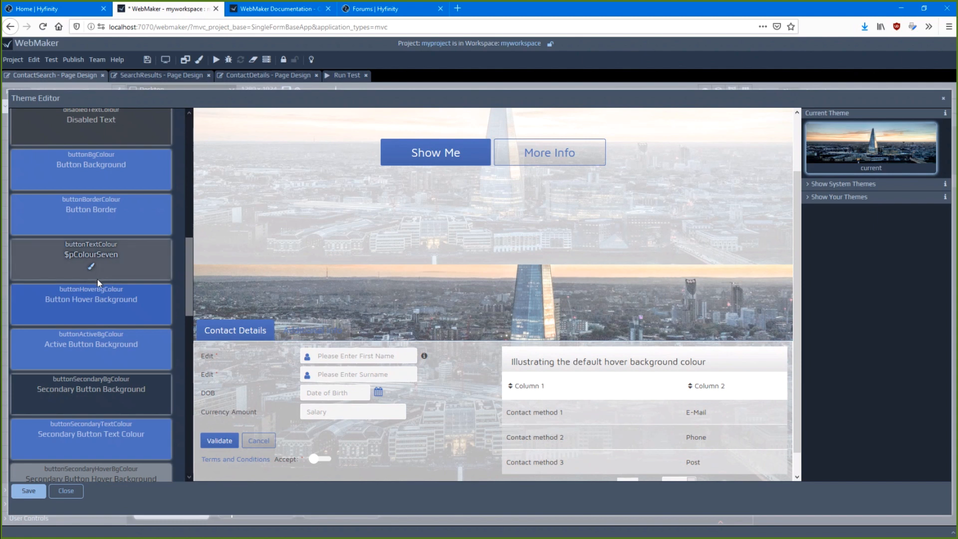
scroll(138, 345, "down", 6)
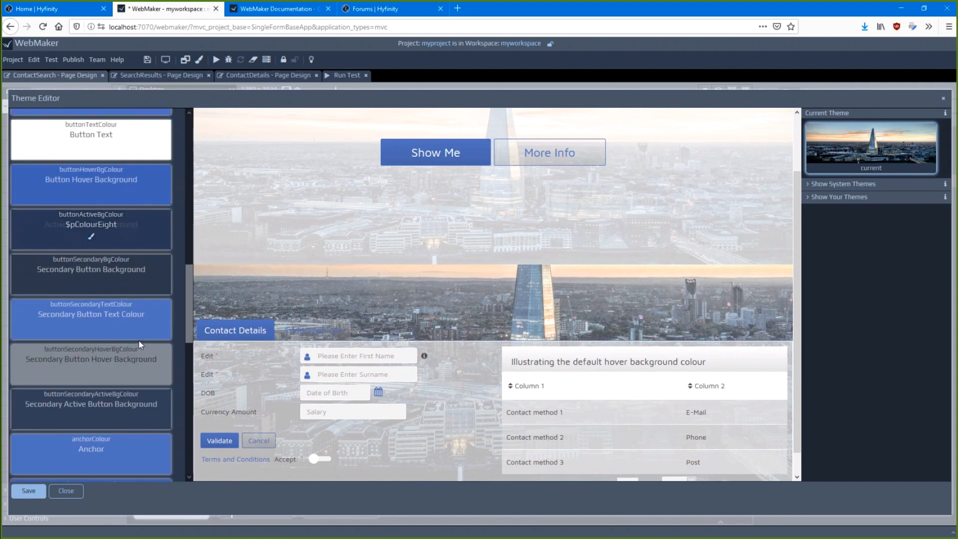
scroll(139, 340, "down", 3)
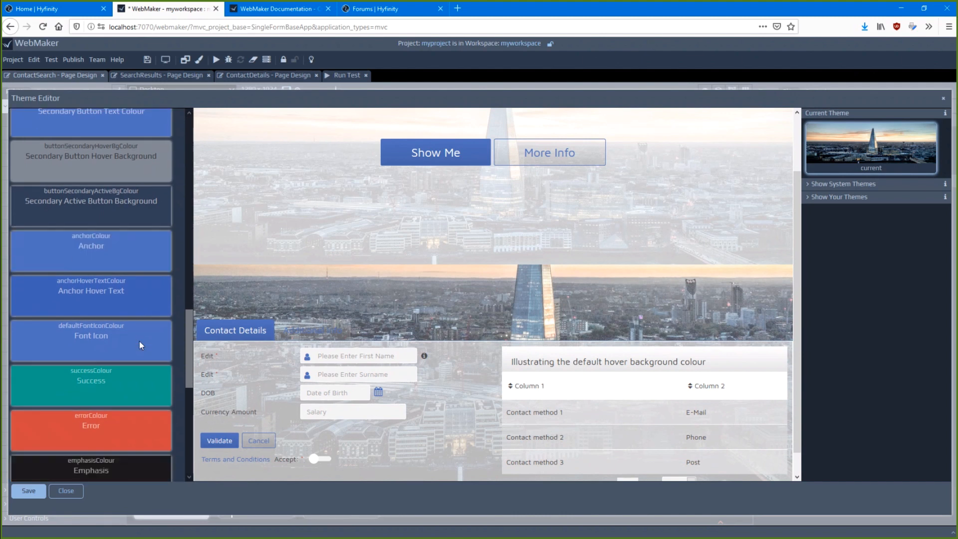
left_click(92, 253)
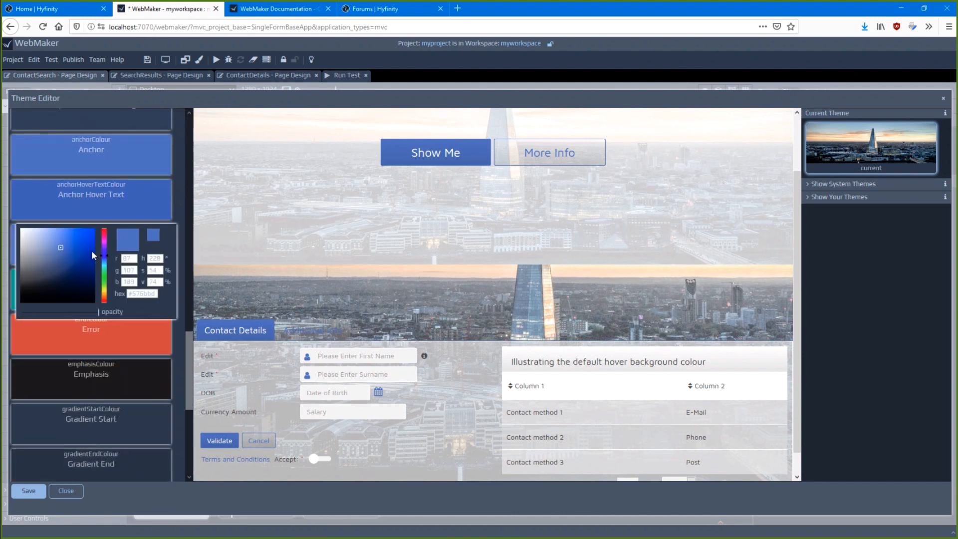
left_click_drag(105, 257, 104, 239)
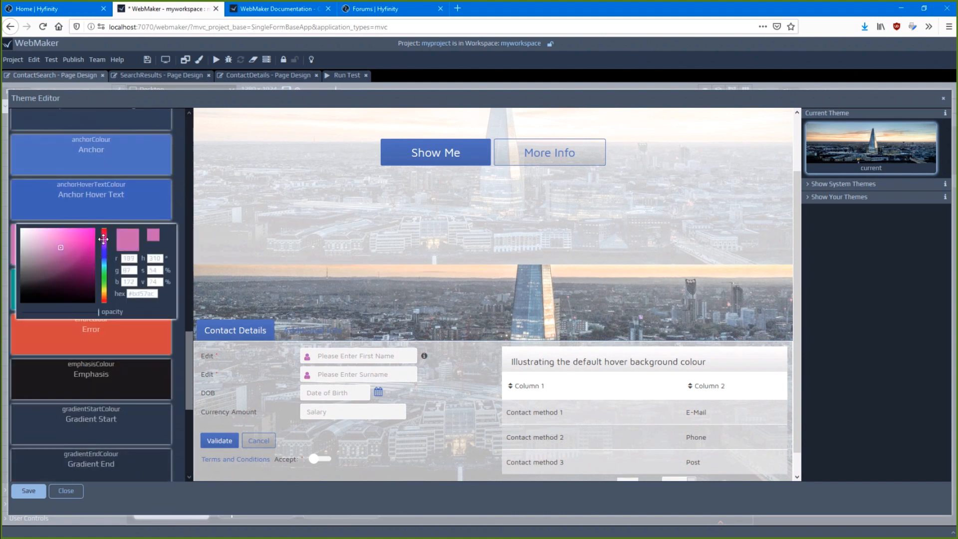
left_click(304, 319)
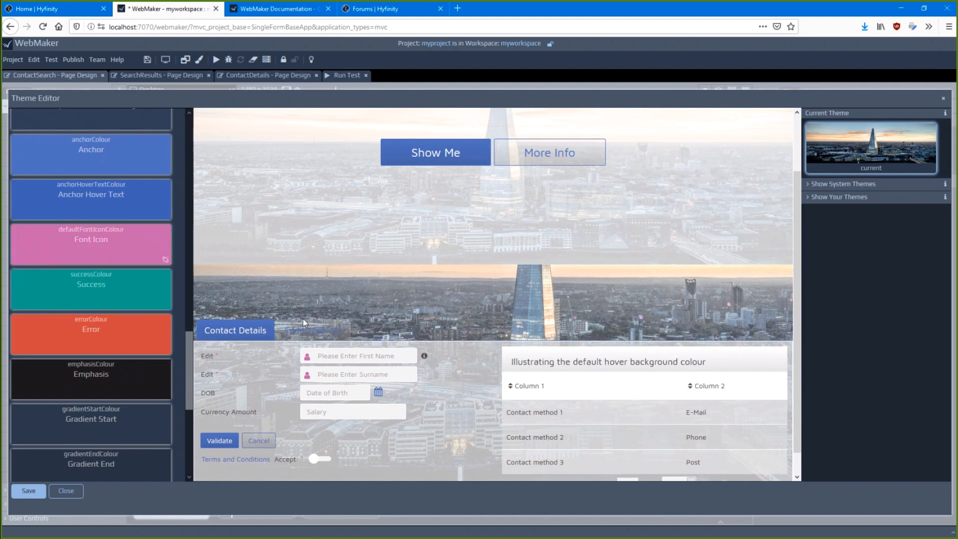
mouse_move(153, 301)
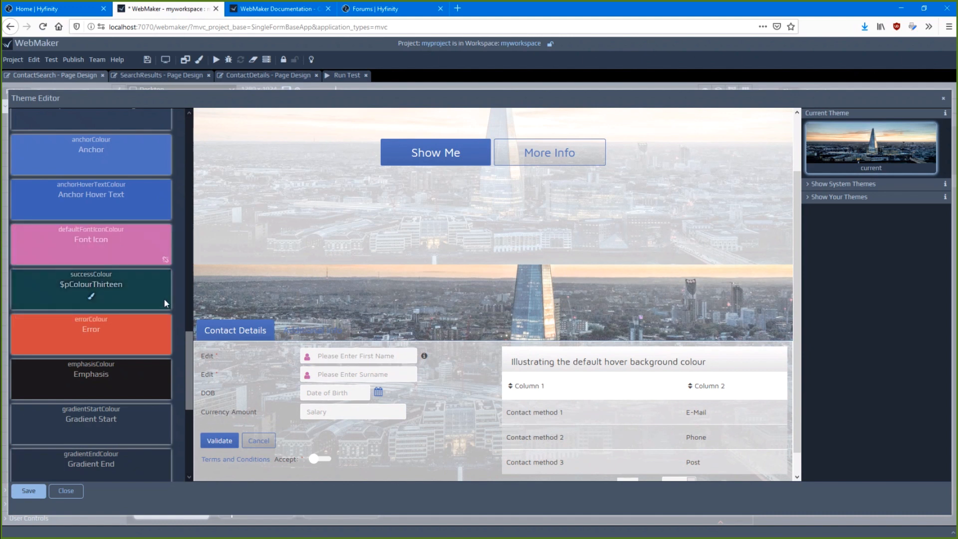
Preview the hyf_darkness system theme and make it the current editable theme, overwriting the existing one
left_click(841, 186)
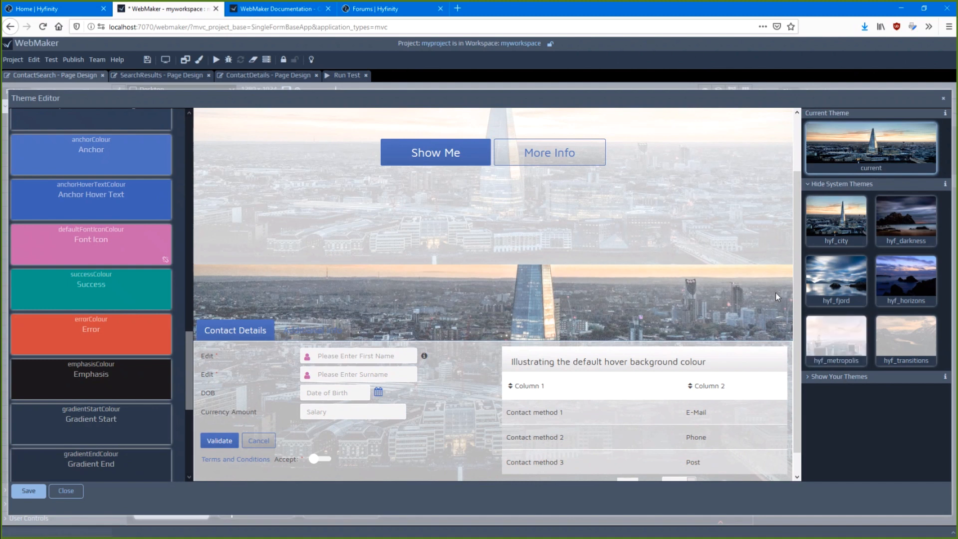
mouse_move(904, 209)
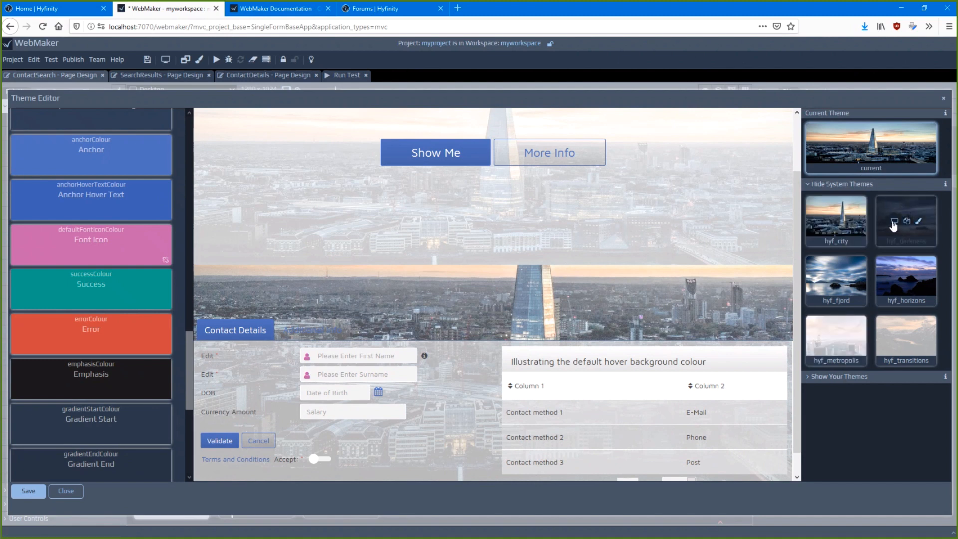
left_click(894, 221)
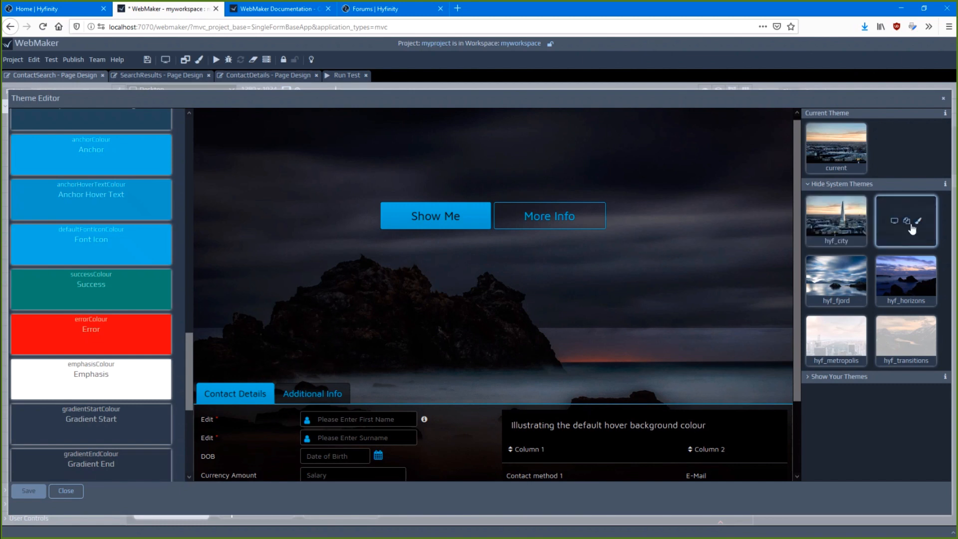
scroll(142, 265, "up", 10)
scroll(145, 250, "up", 8)
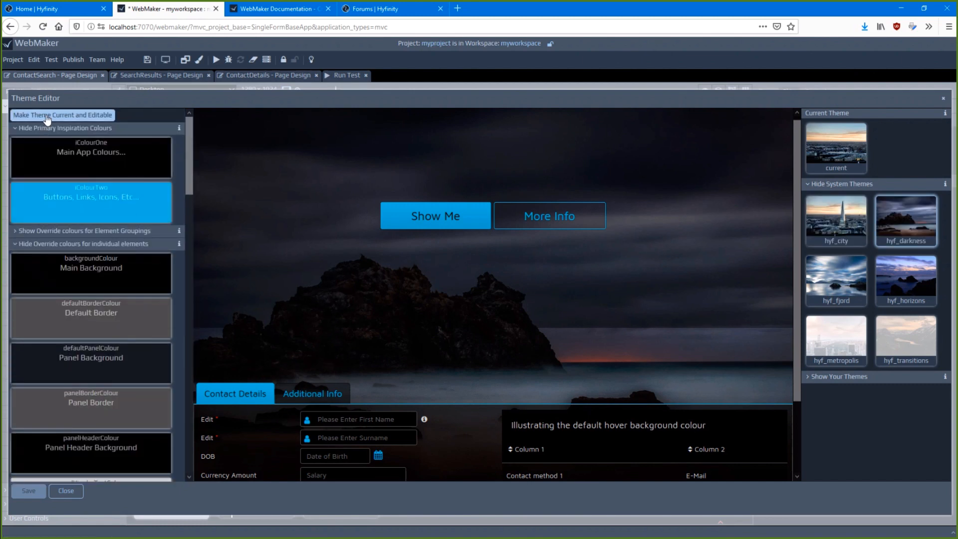
left_click(40, 128)
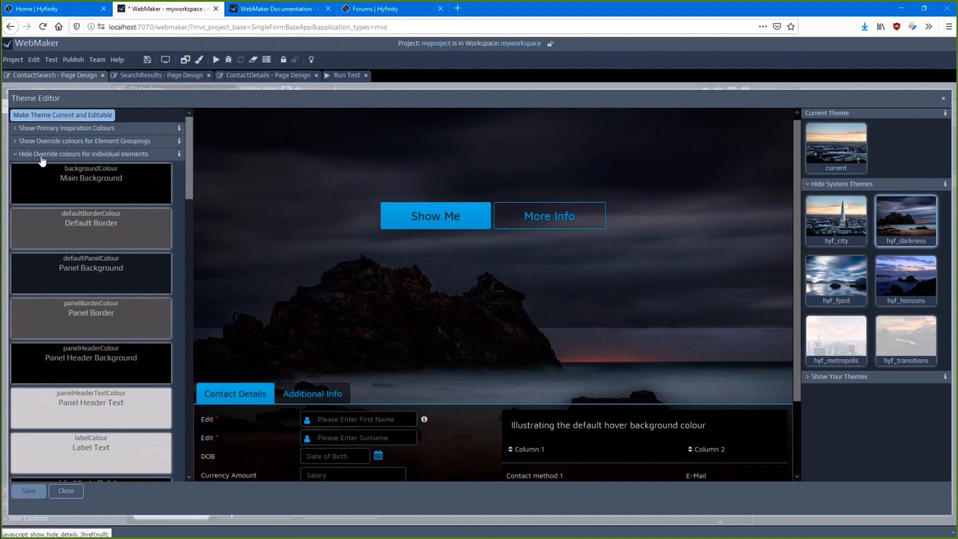
left_click(39, 115)
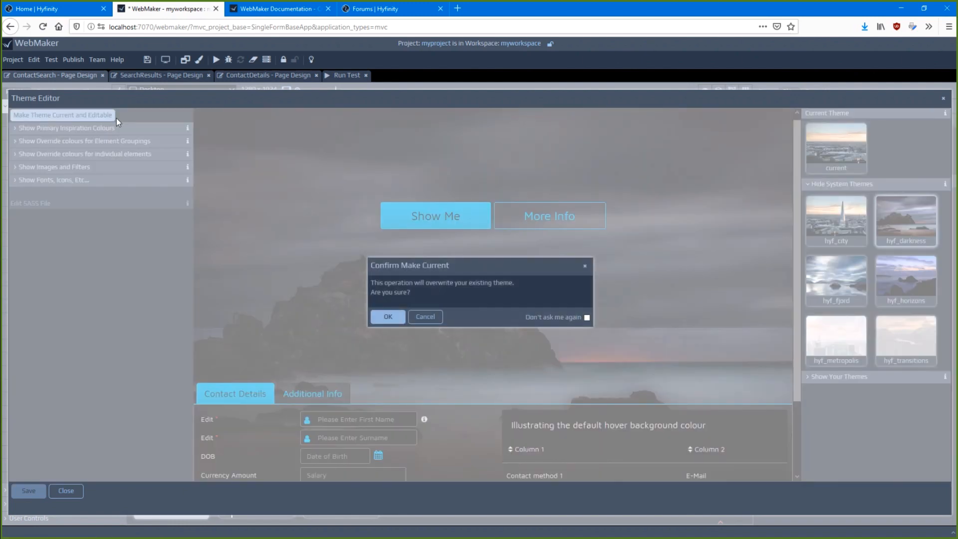
left_click(388, 317)
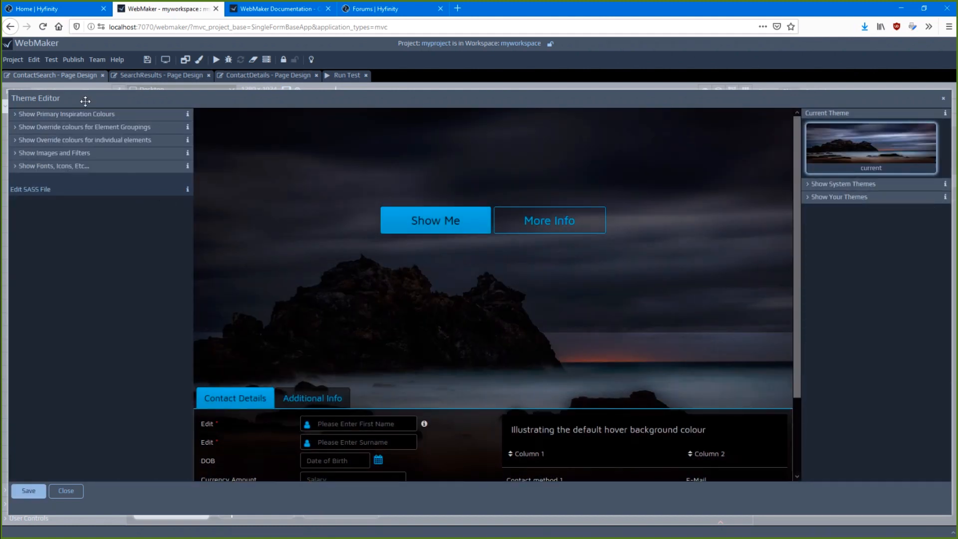
Review the theme's override colours and image settings, and set its label font size to 20 px and control font size to 17 px
left_click(71, 141)
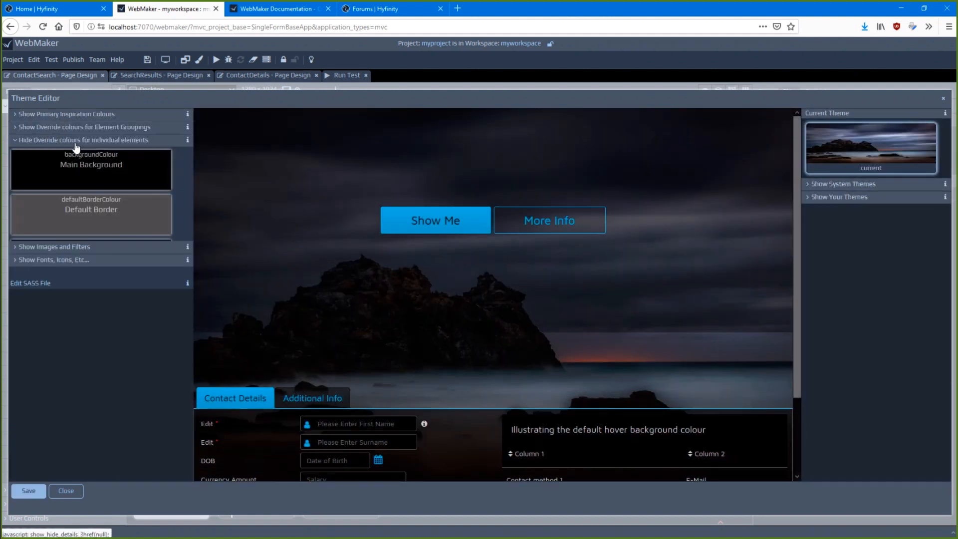
left_click(70, 141)
left_click(60, 155)
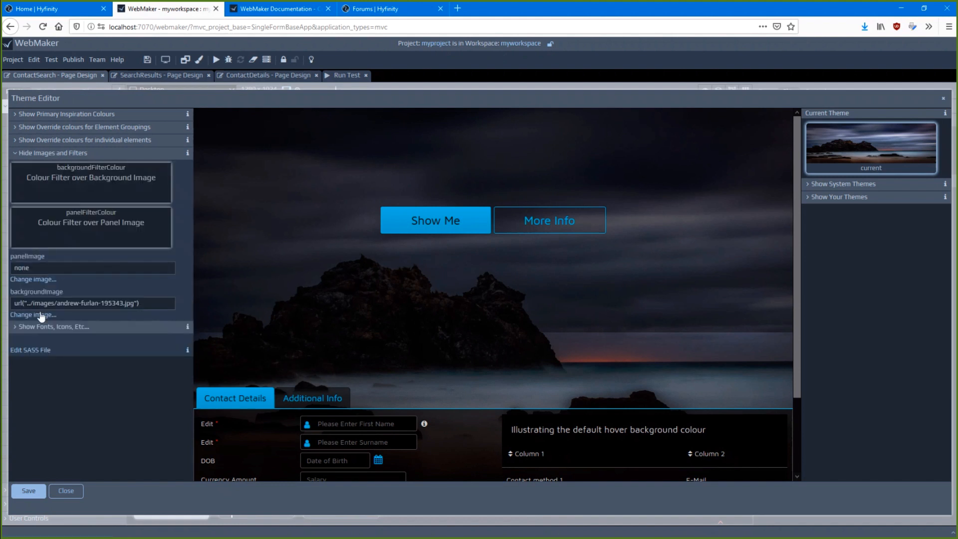
left_click(50, 328)
scroll(100, 329, "down", 3)
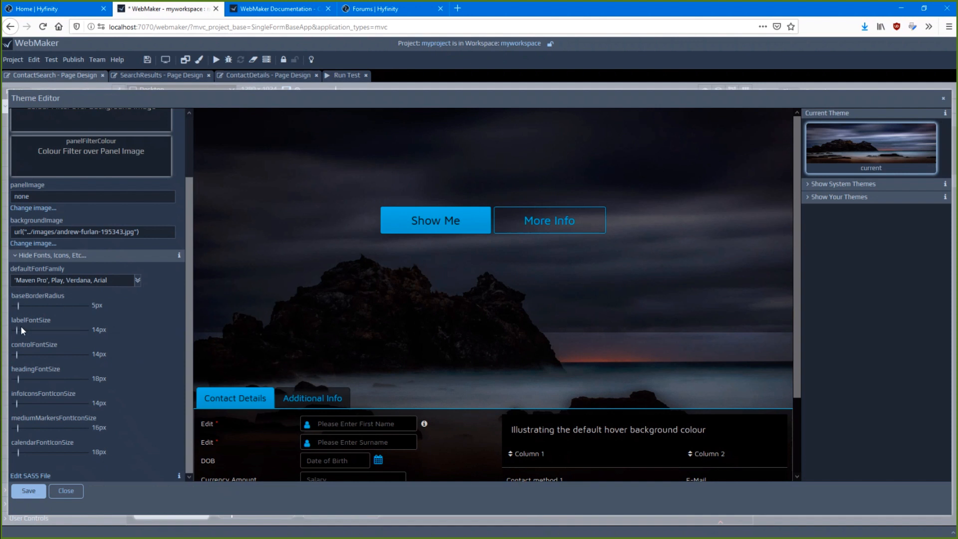
left_click_drag(20, 328, 16, 349)
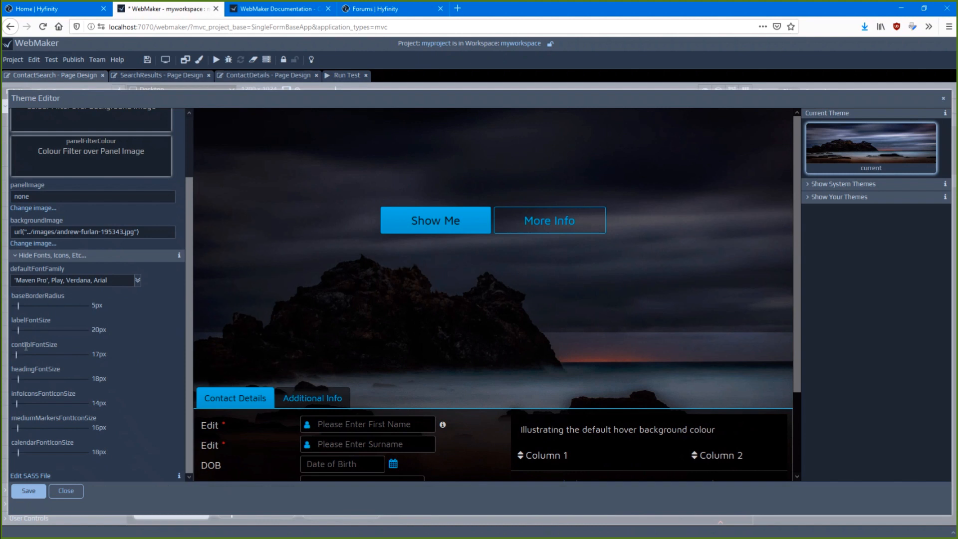
Set the theme's background image filter colour to dark brown, #3b2c2c, and increase its opacity
scroll(113, 294, "up", 2)
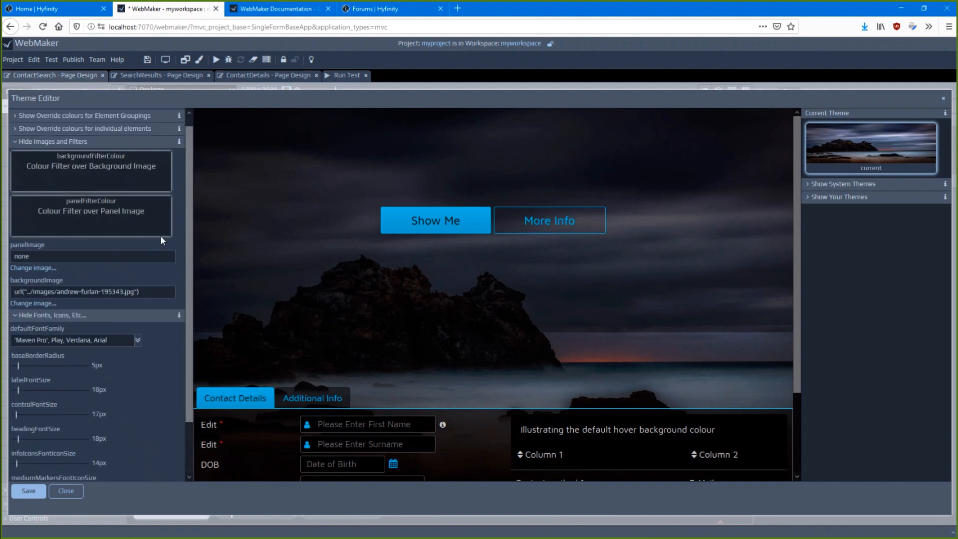
left_click(92, 178)
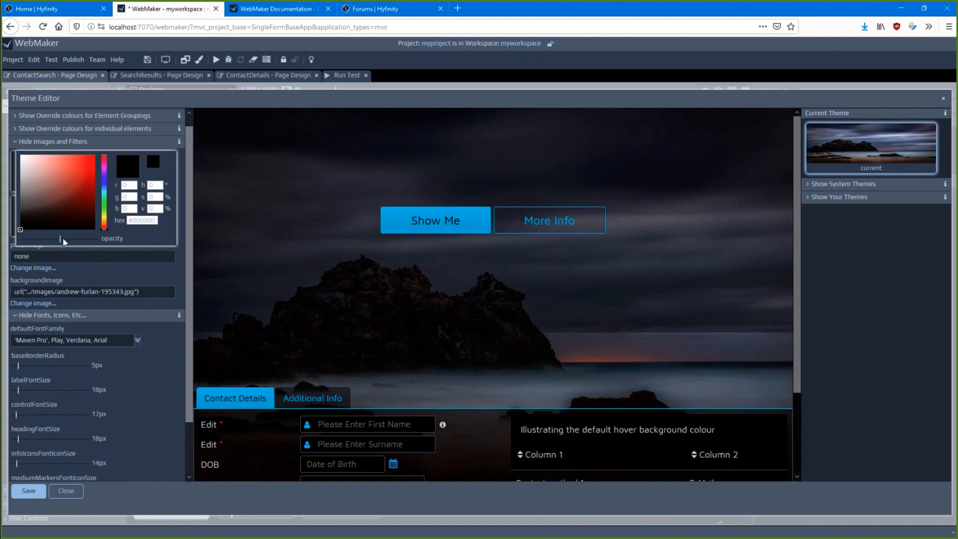
left_click_drag(63, 242, 76, 239)
left_click(56, 193)
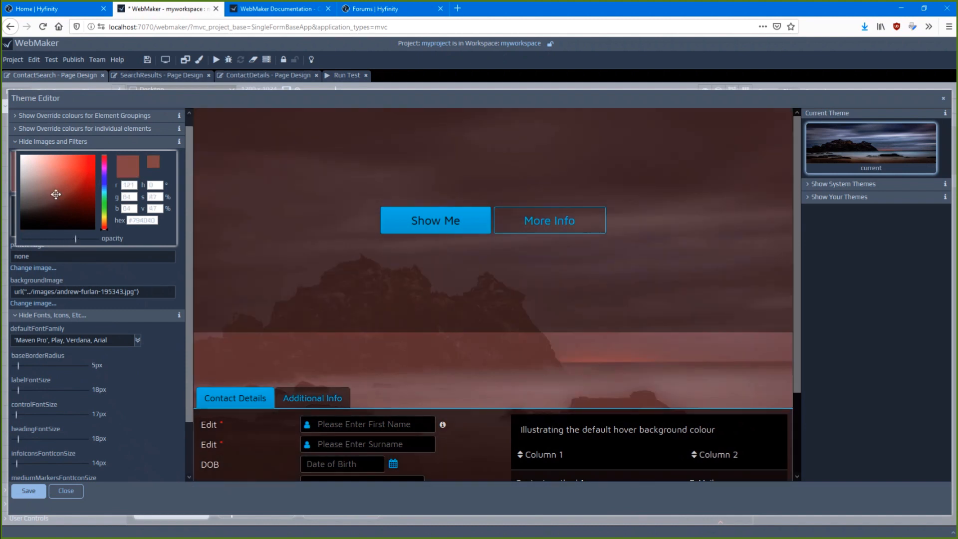
left_click(40, 212)
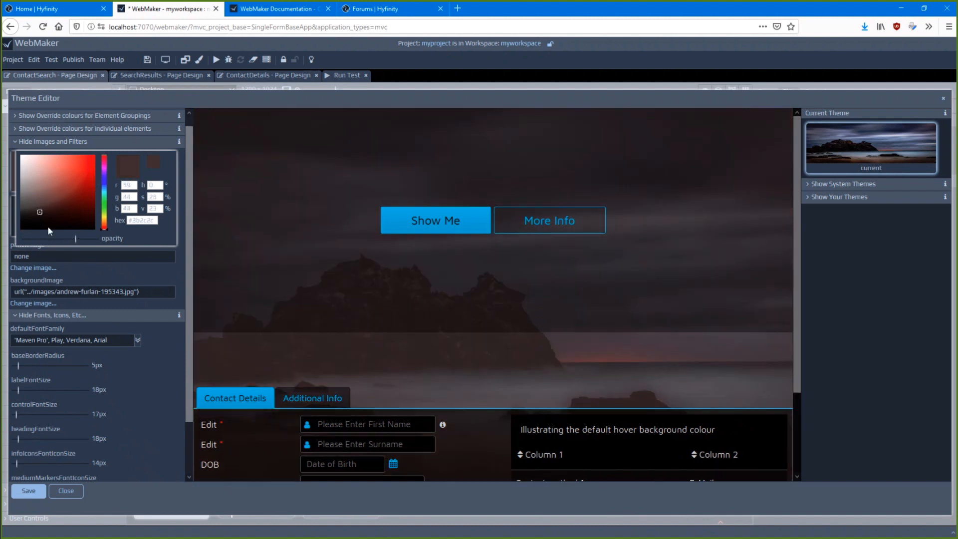
left_click(117, 361)
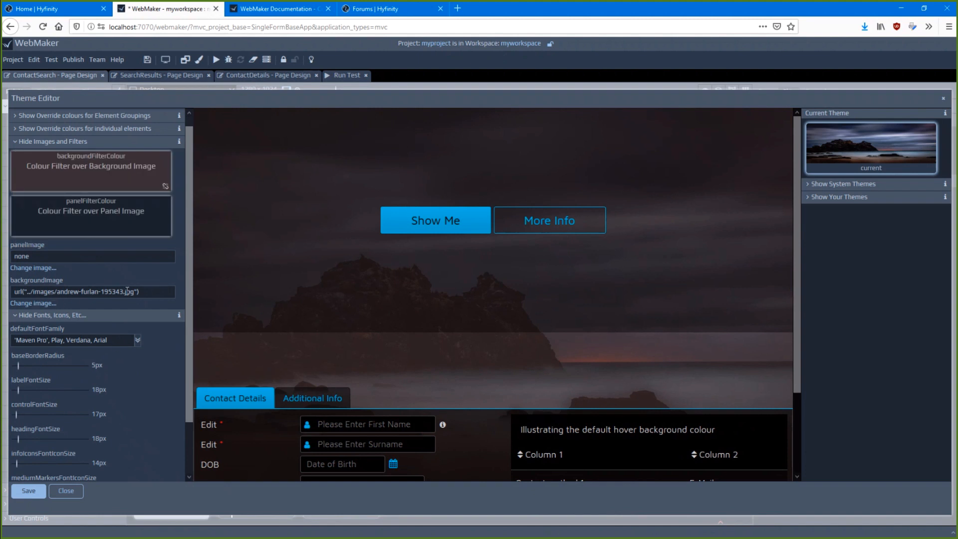
Open the theme's SASS file, theme.scss, look through its parameters and control styles, and close it
scroll(127, 362, "down", 2)
scroll(129, 364, "down", 1)
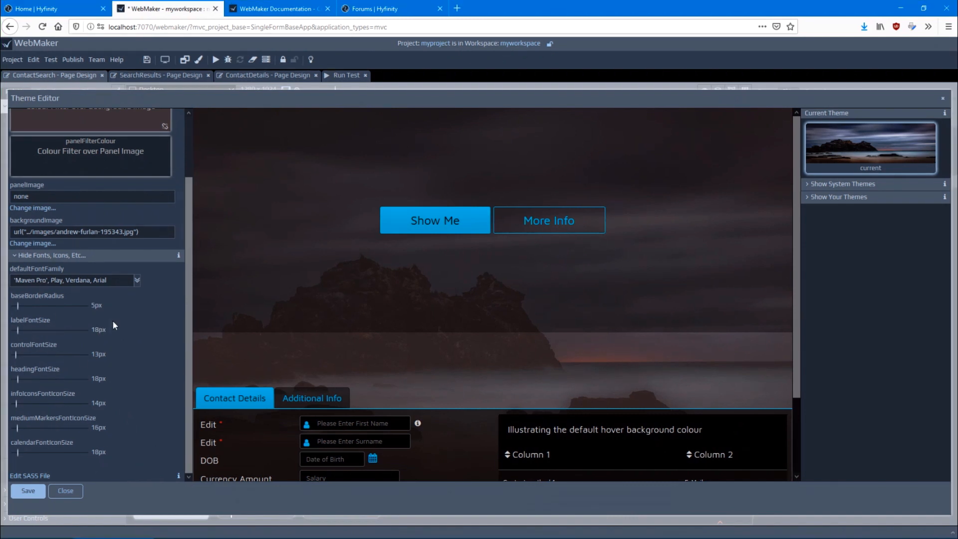
left_click(38, 476)
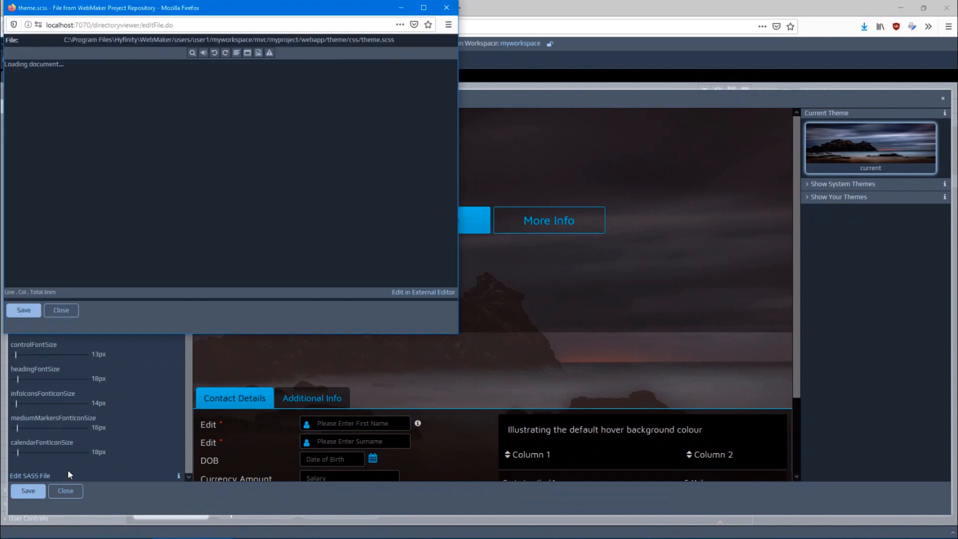
scroll(290, 160, "down", 4)
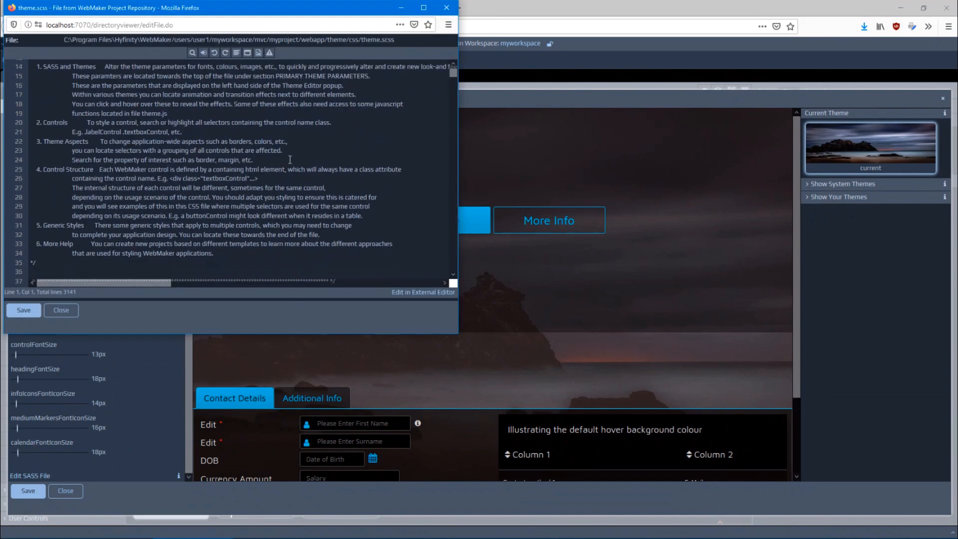
scroll(290, 160, "down", 20)
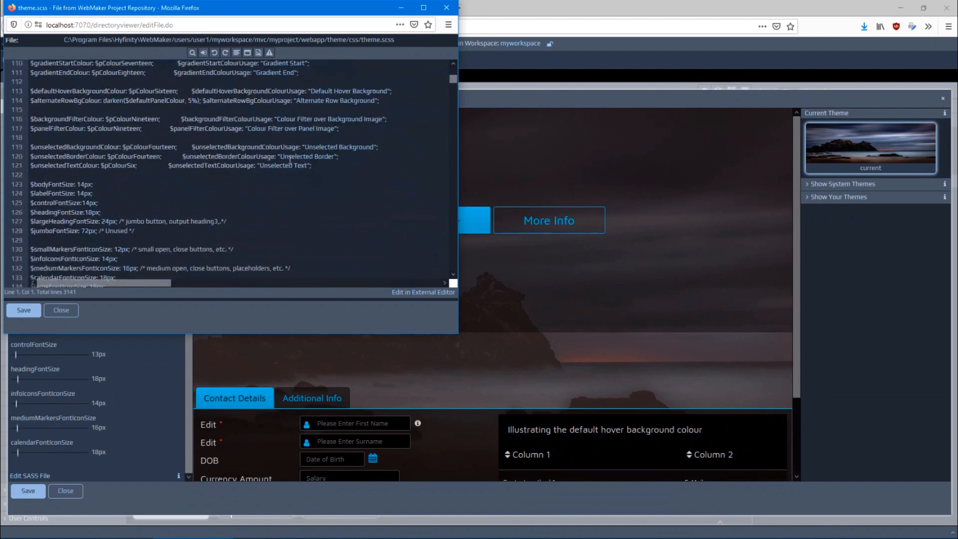
scroll(290, 159, "down", 10)
scroll(290, 160, "down", 6)
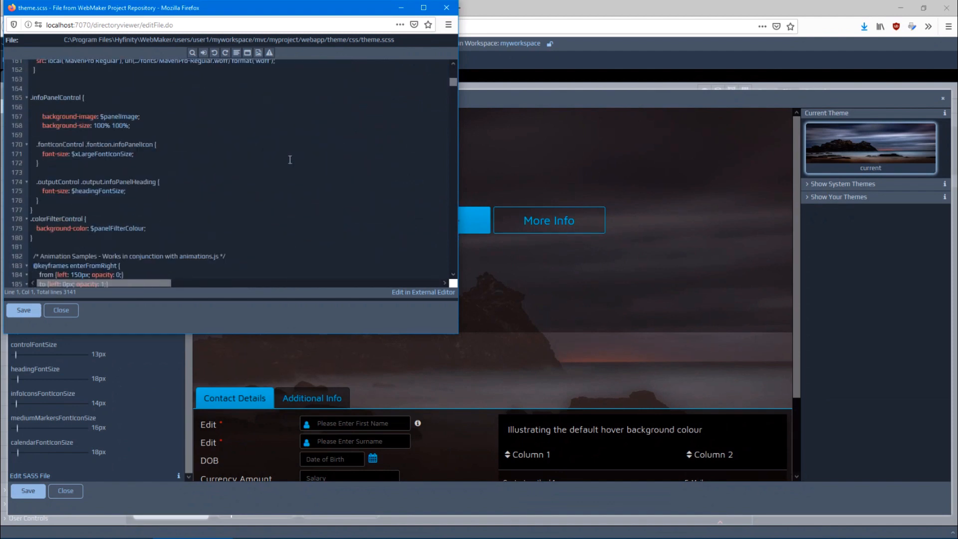
left_click(67, 313)
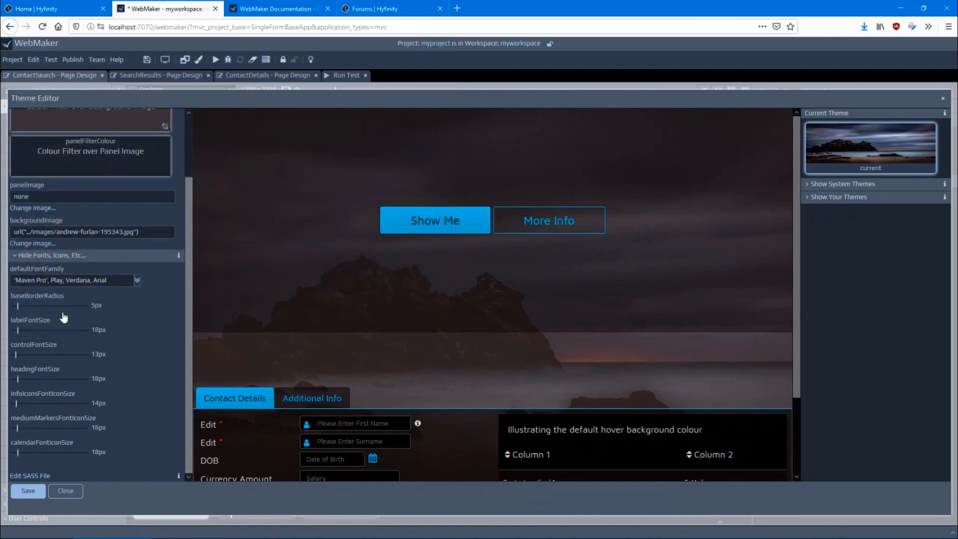
Close the Theme Editor, discarding the unsaved theme changes, and select the Contacts Database heading on the ContactSearch page
left_click(66, 491)
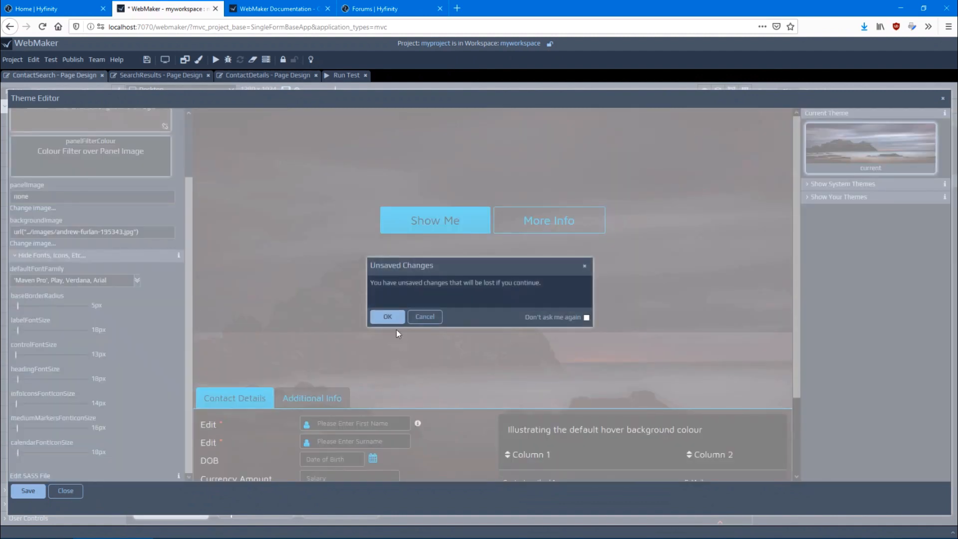
left_click(387, 317)
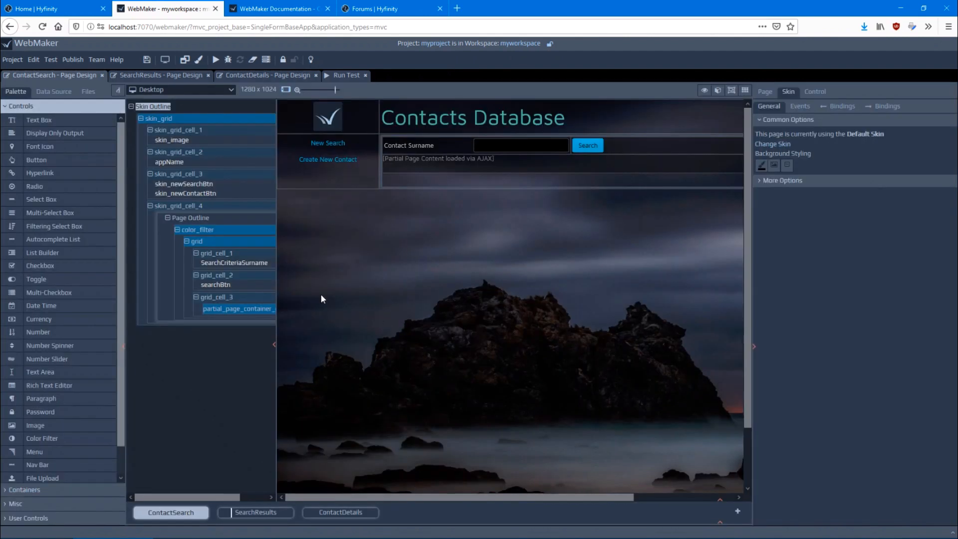
left_click(419, 110)
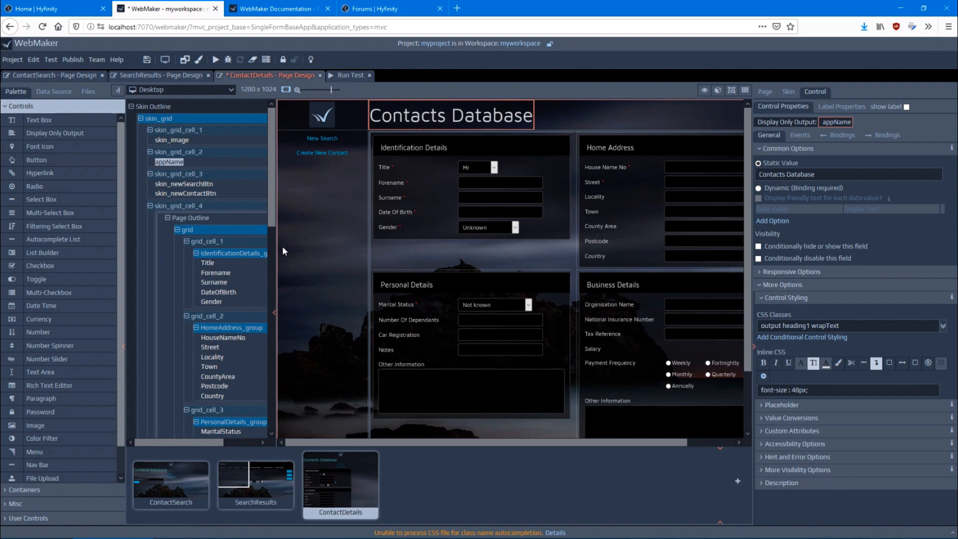
Show only the page content of ContactDetails without its skin and look through all its field groups
left_click(238, 442)
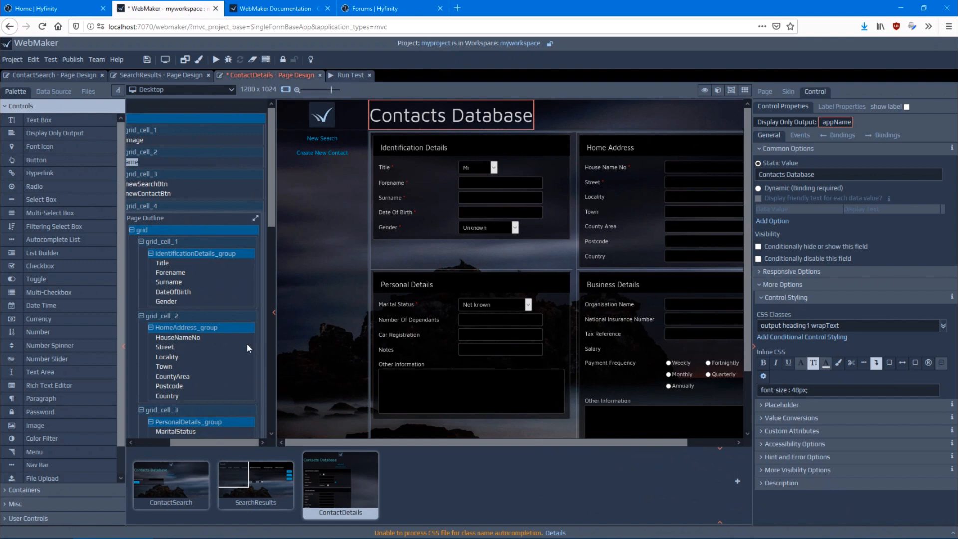
left_click(256, 218)
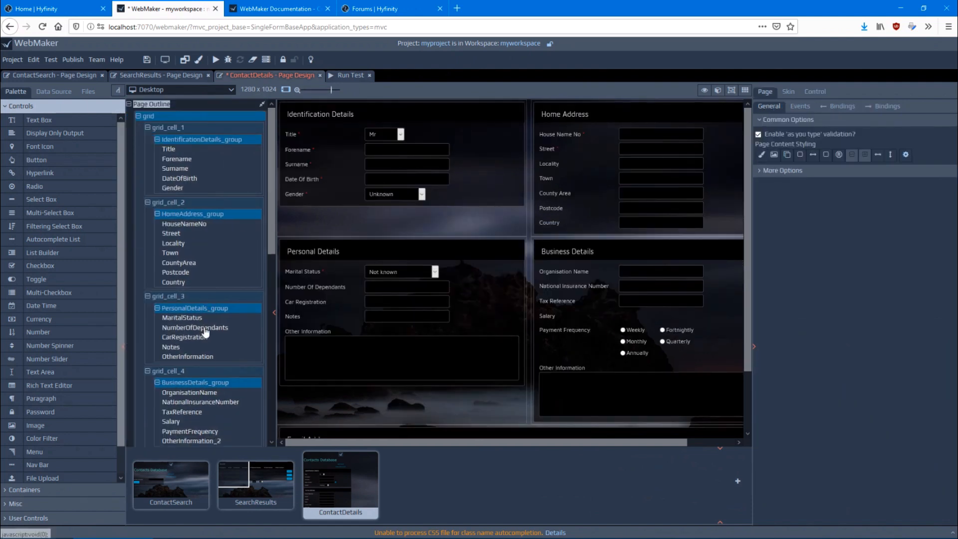
scroll(492, 257, "down", 3)
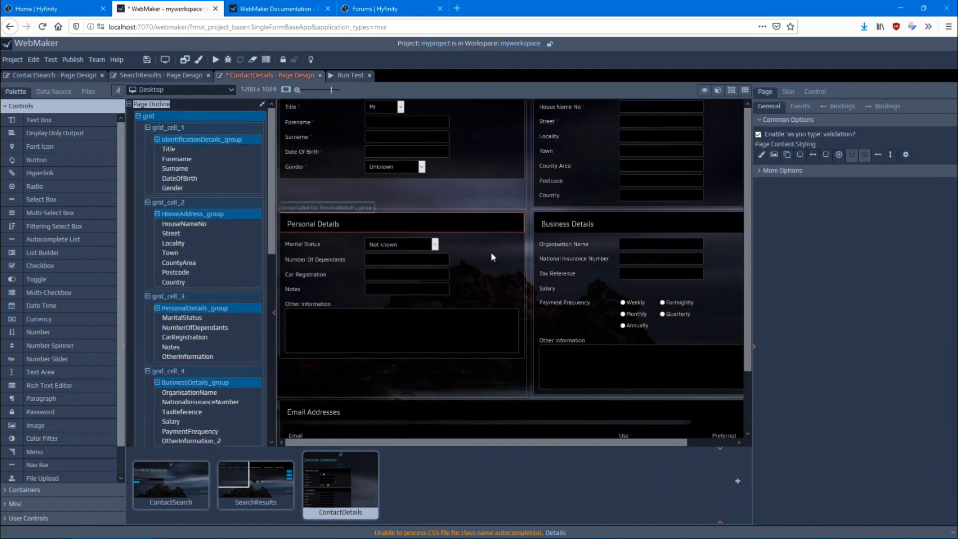
scroll(491, 257, "up", 3)
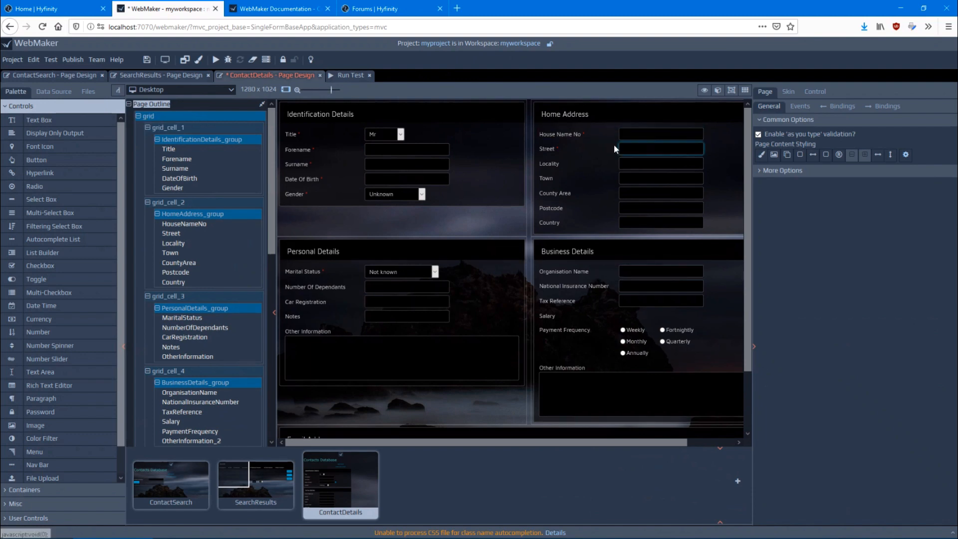
scroll(499, 292, "down", 3)
scroll(619, 287, "down", 2)
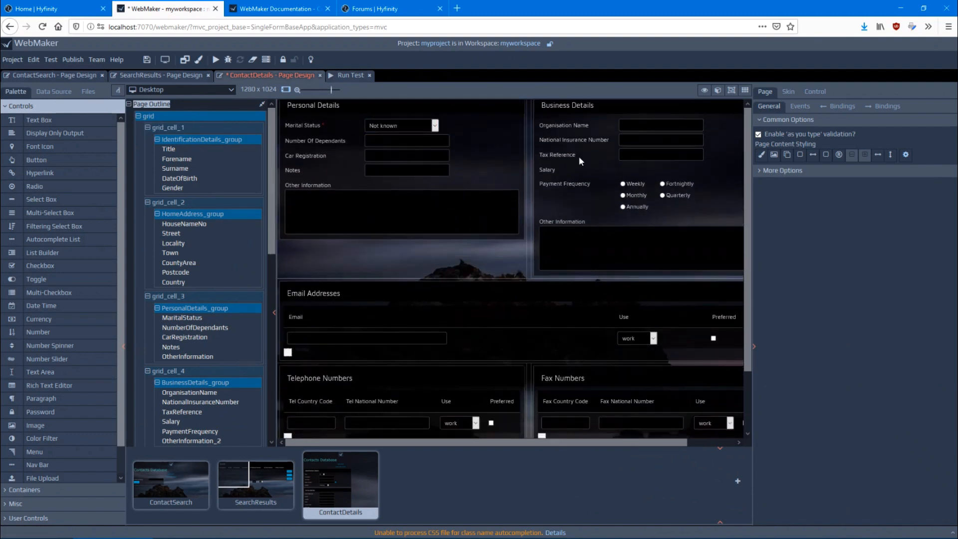
scroll(511, 341, "up", 4)
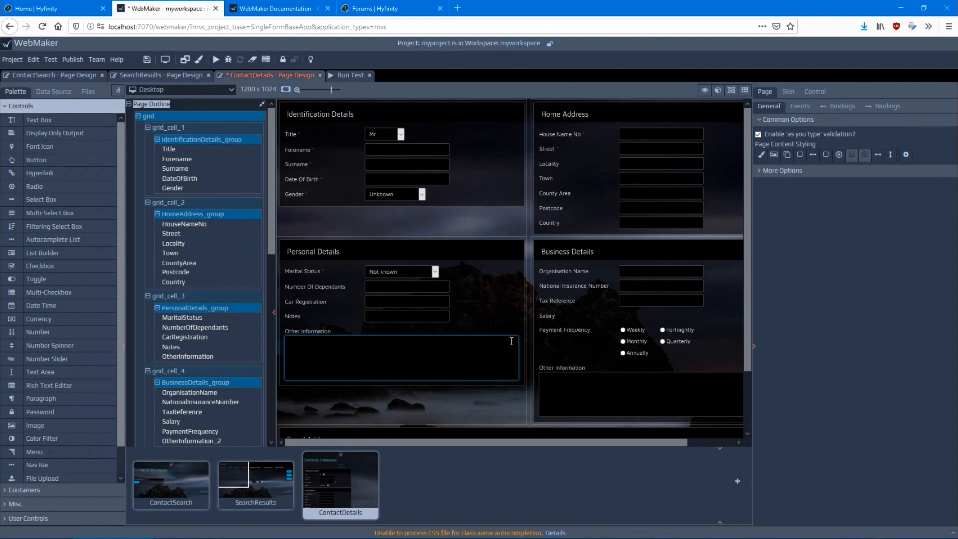
Select the ContactDetails page's top-level grid and examine its responsive options, including the default and medium breakpoint layouts
left_click(150, 118)
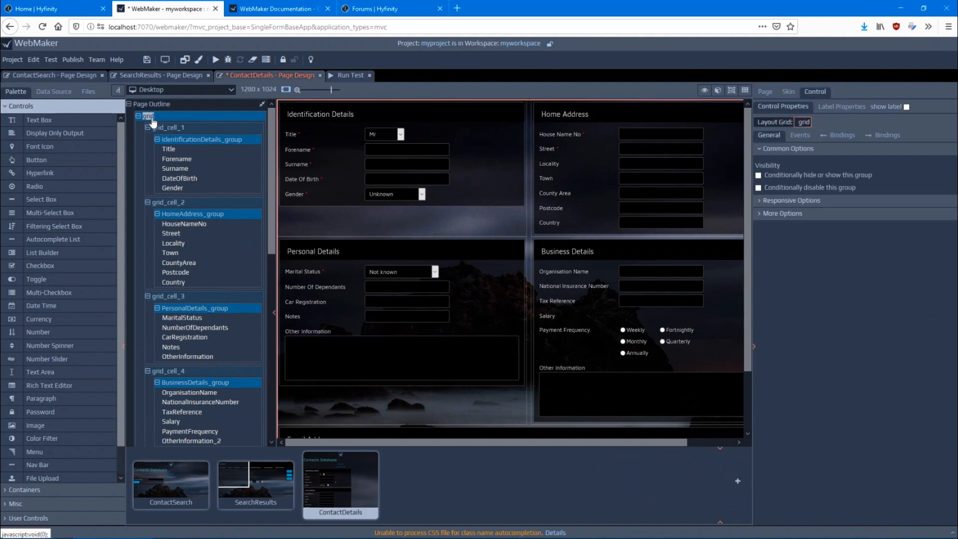
left_click(796, 202)
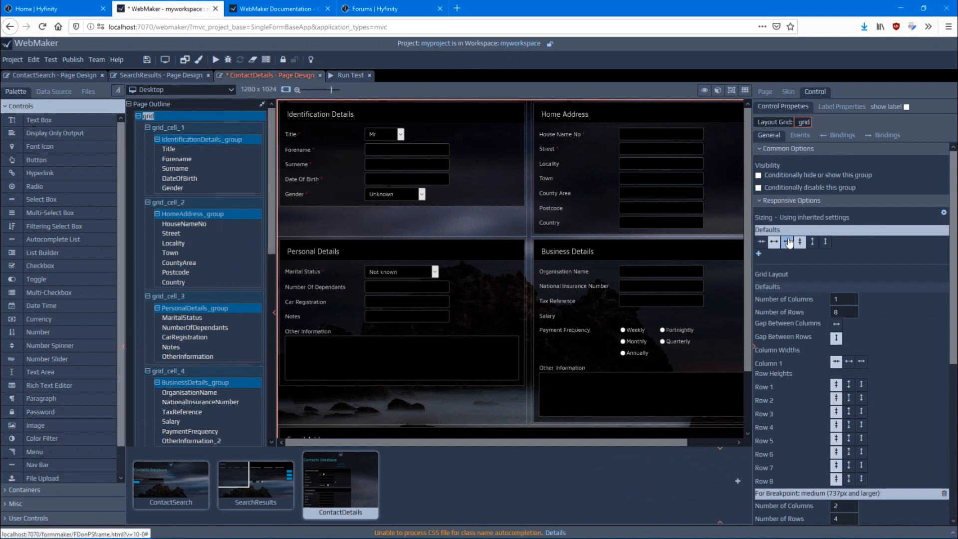
scroll(844, 233, "down", 3)
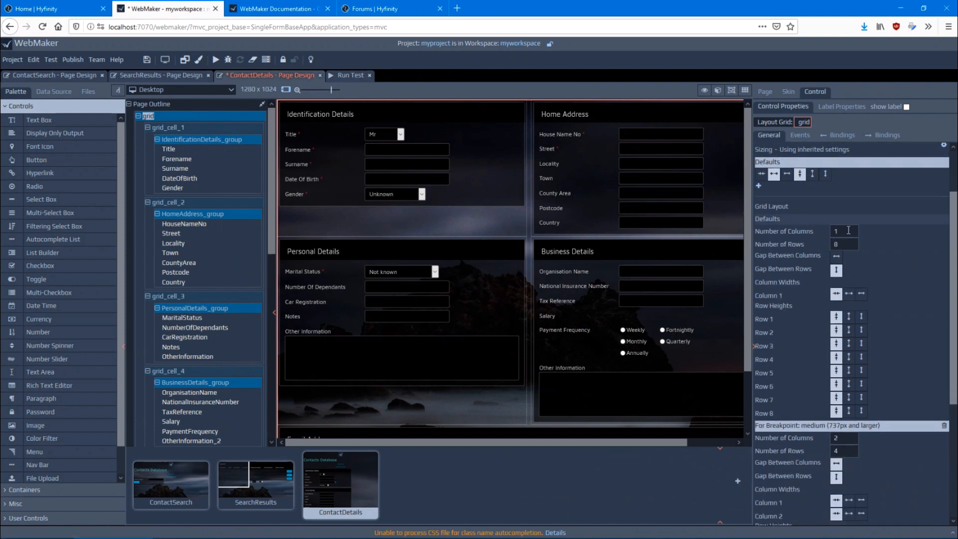
scroll(846, 244, "down", 3)
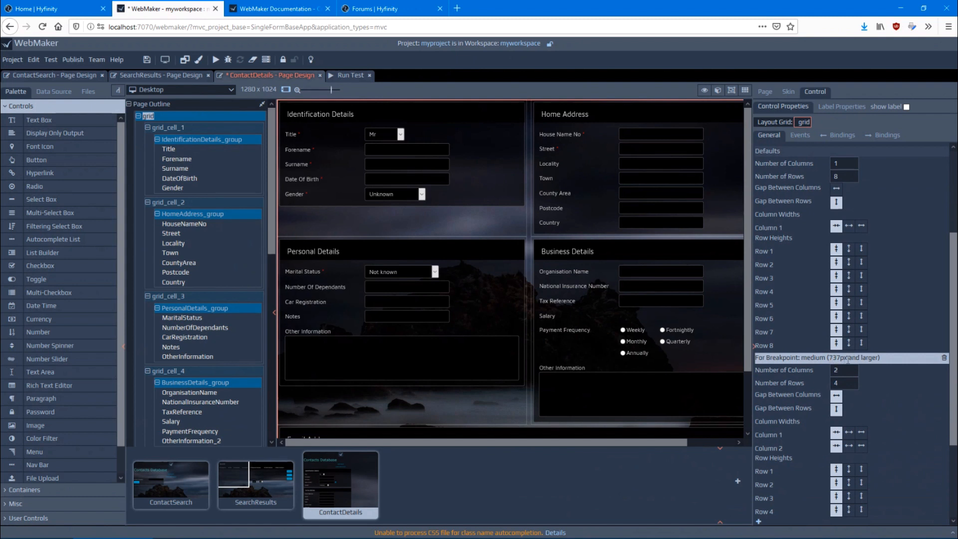
scroll(821, 364, "down", 3)
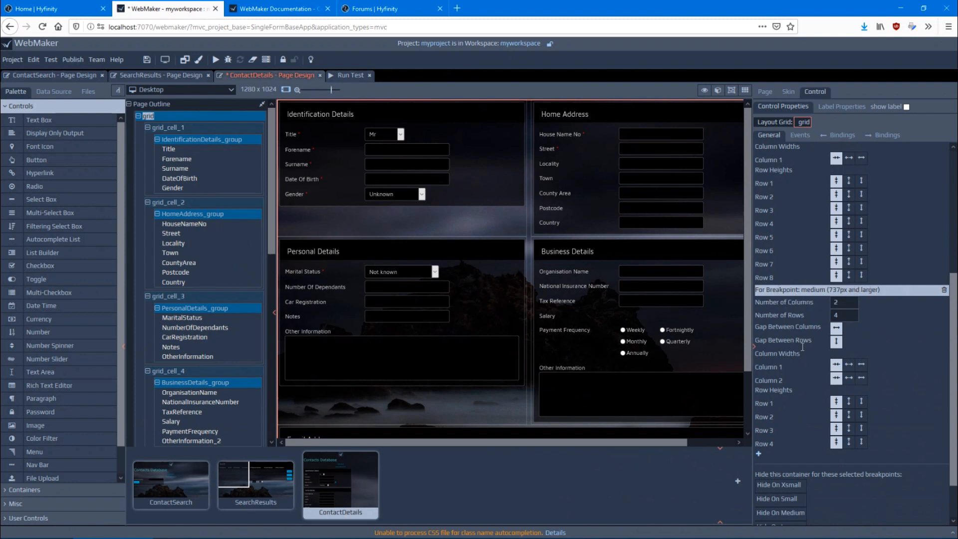
scroll(802, 361, "up", 1)
scroll(801, 362, "up", 3)
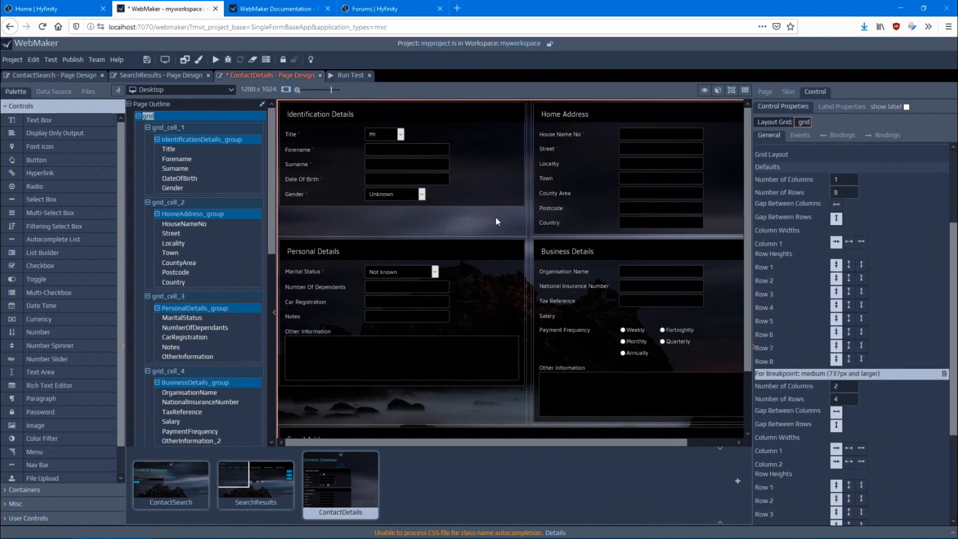
Preview the ContactDetails page at iPhone 6/7/8 size, look through its layout, and review the grid's breakpoint settings
left_click(213, 88)
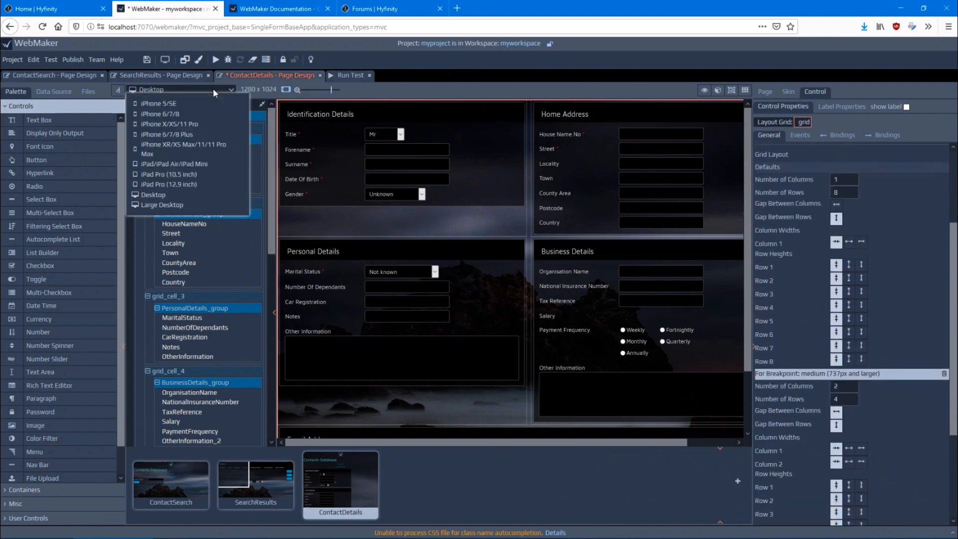
left_click(163, 114)
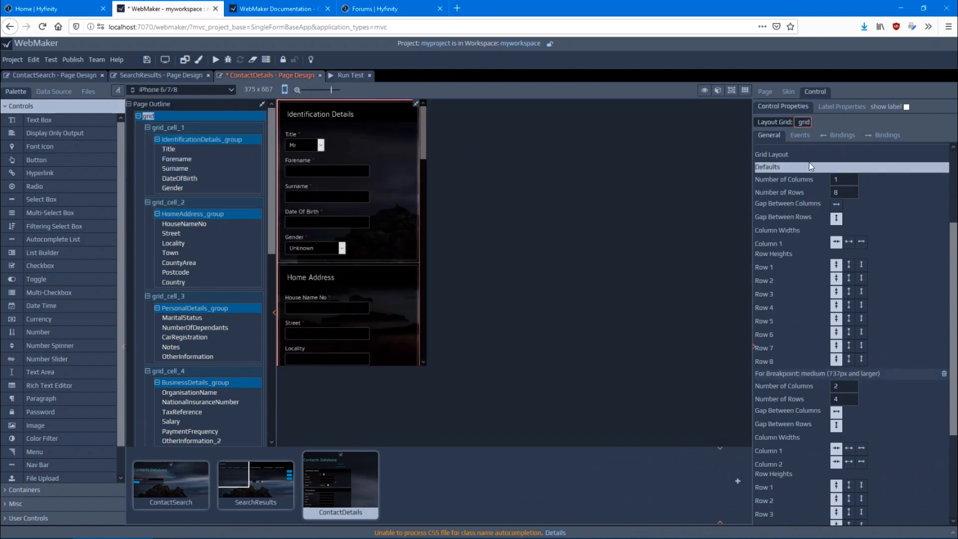
scroll(380, 145, "down", 5)
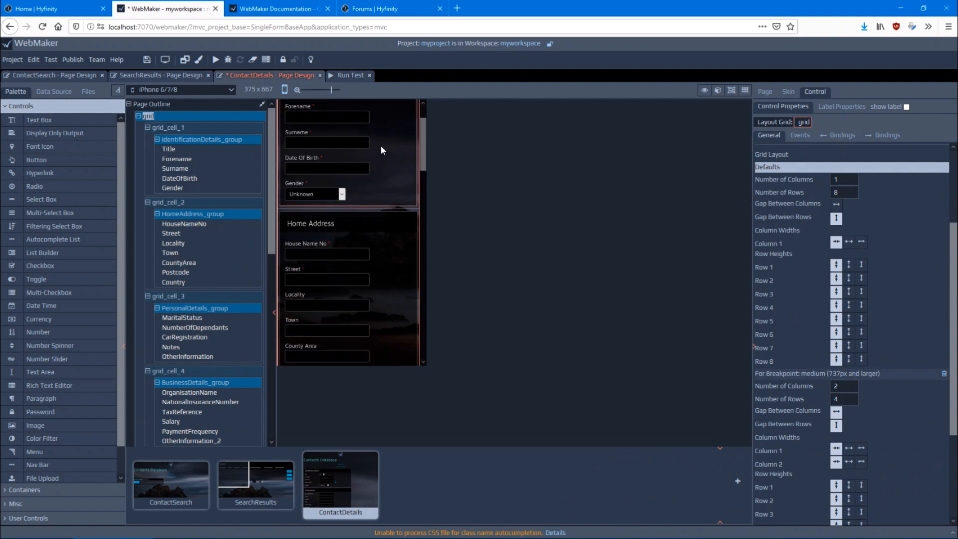
scroll(382, 145, "down", 8)
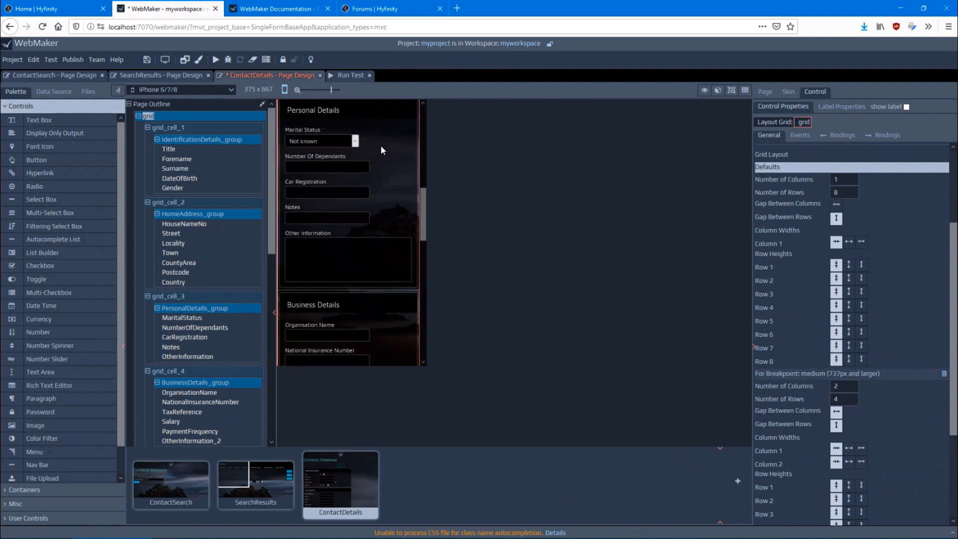
scroll(381, 146, "down", 1)
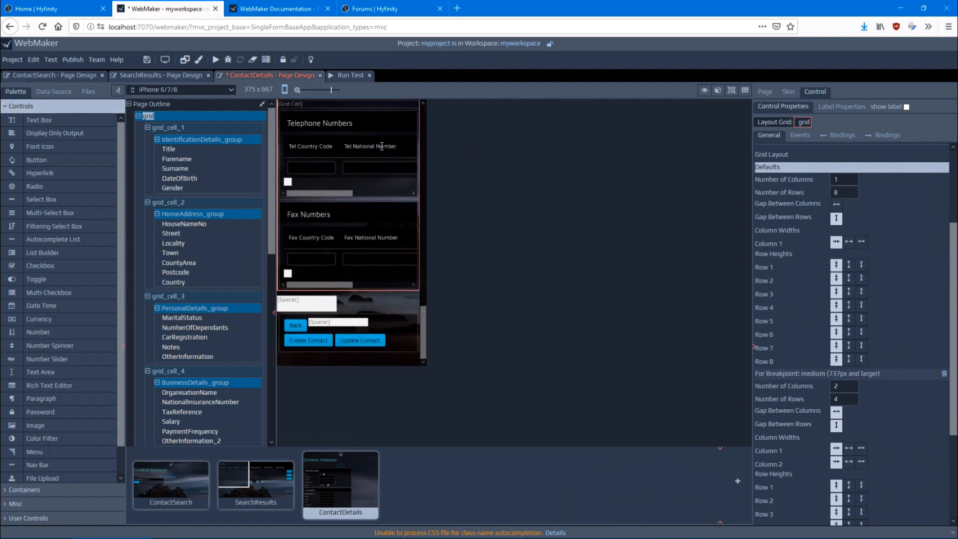
scroll(384, 228, "up", 10)
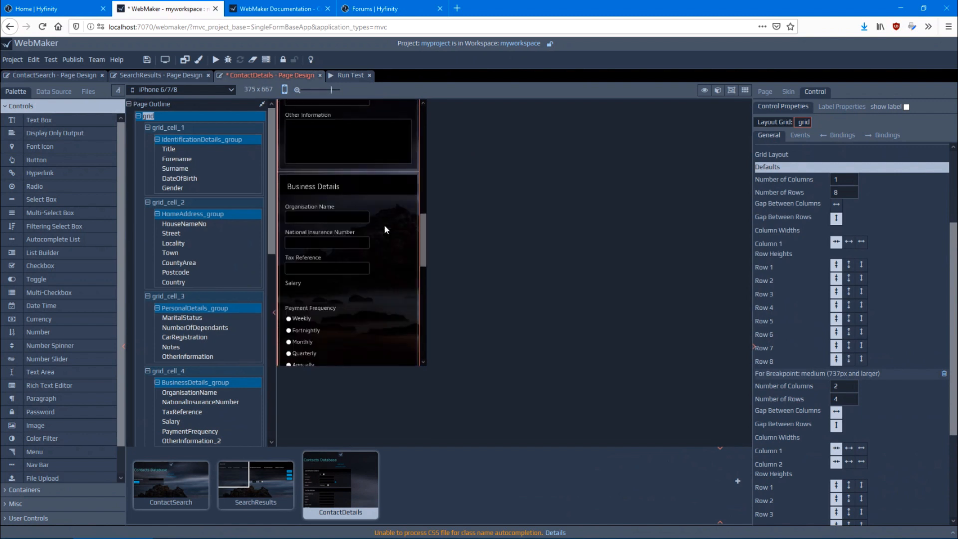
scroll(385, 230, "up", 3)
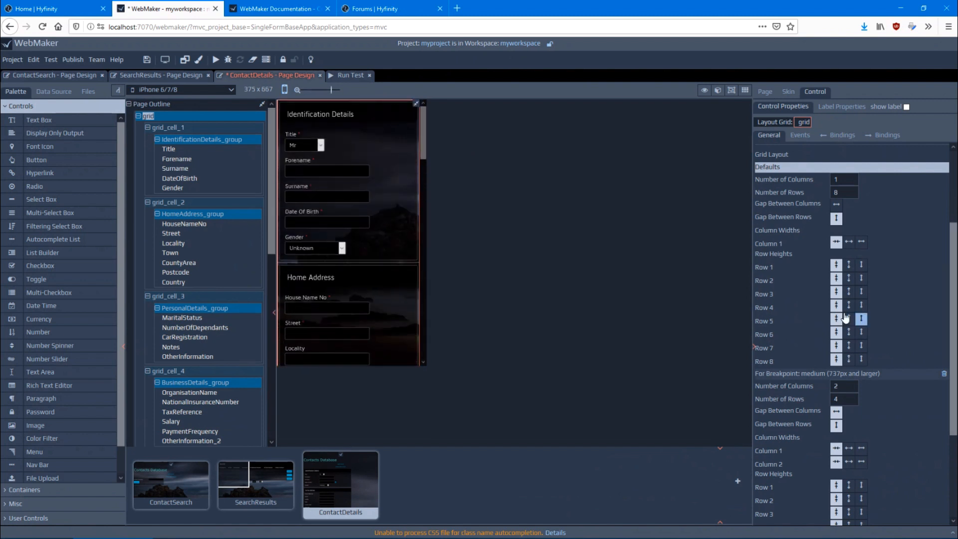
scroll(812, 250, "down", 3)
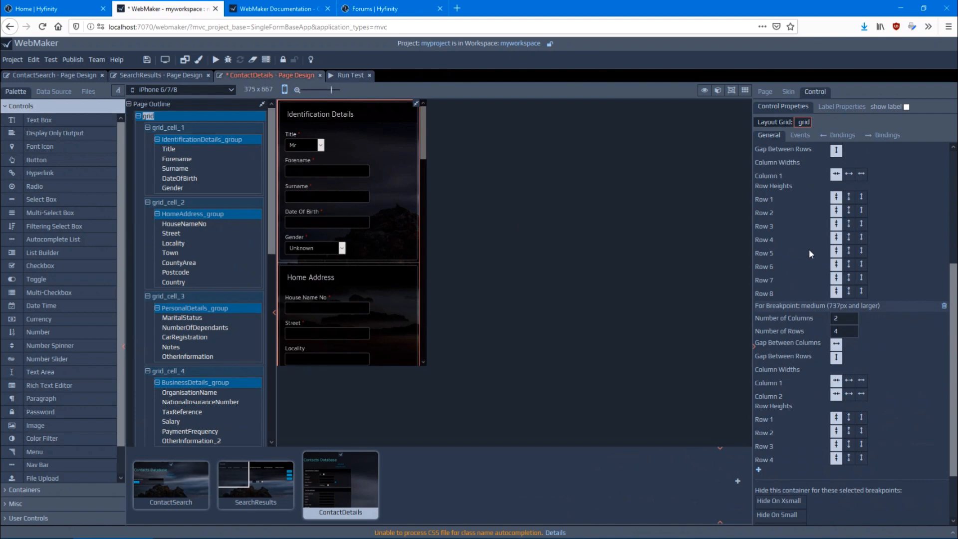
scroll(808, 249, "down", 3)
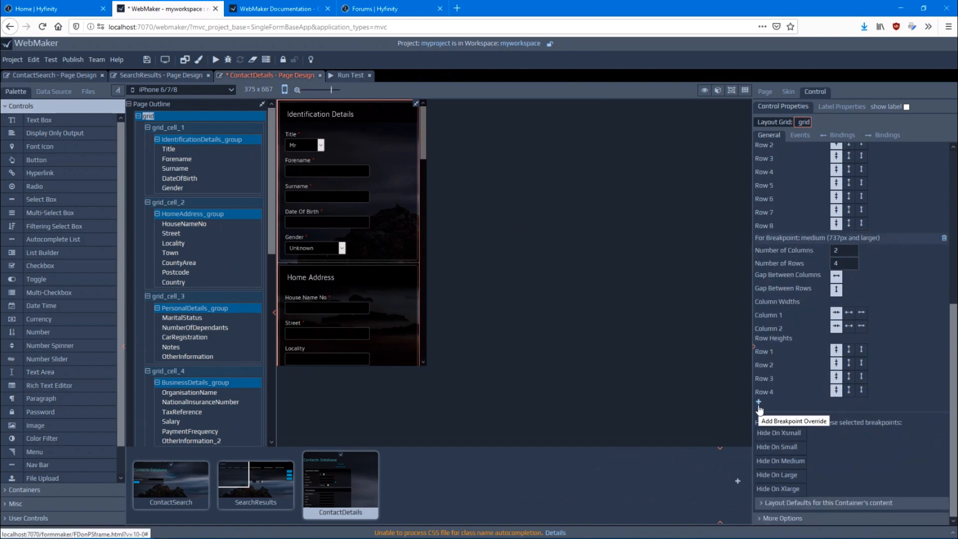
Add an xlarge (1281px and larger) breakpoint override to the grid layout and delete that override again
left_click(759, 403)
left_click(448, 311)
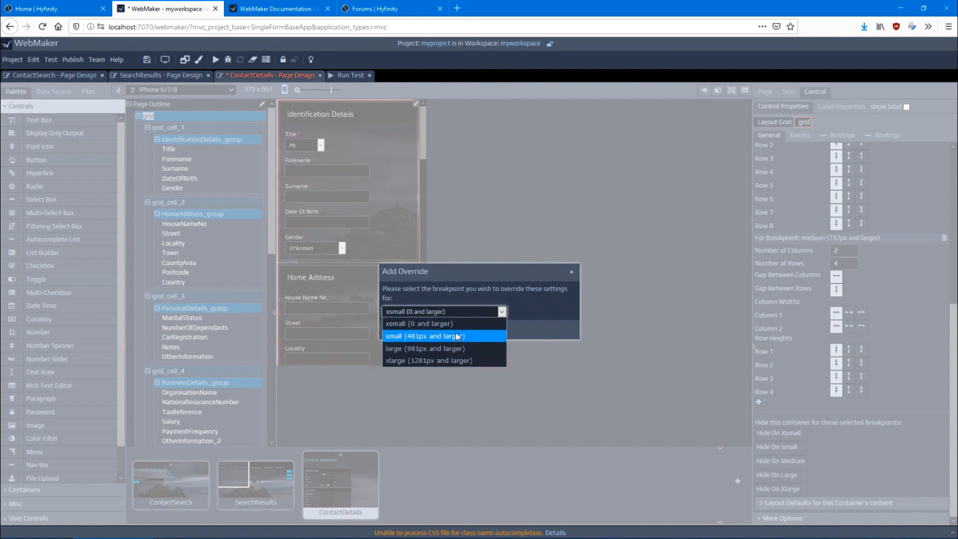
left_click(445, 358)
left_click(402, 333)
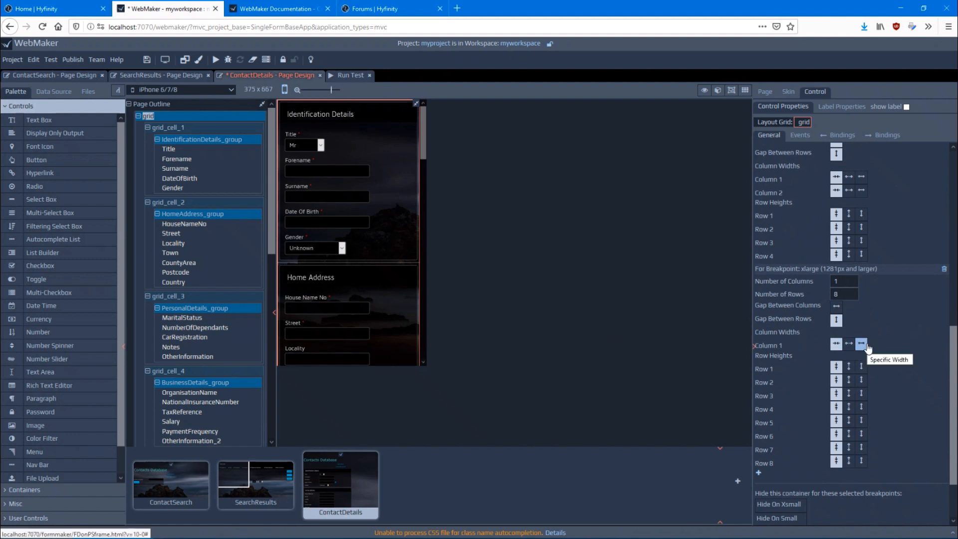
left_click(944, 271)
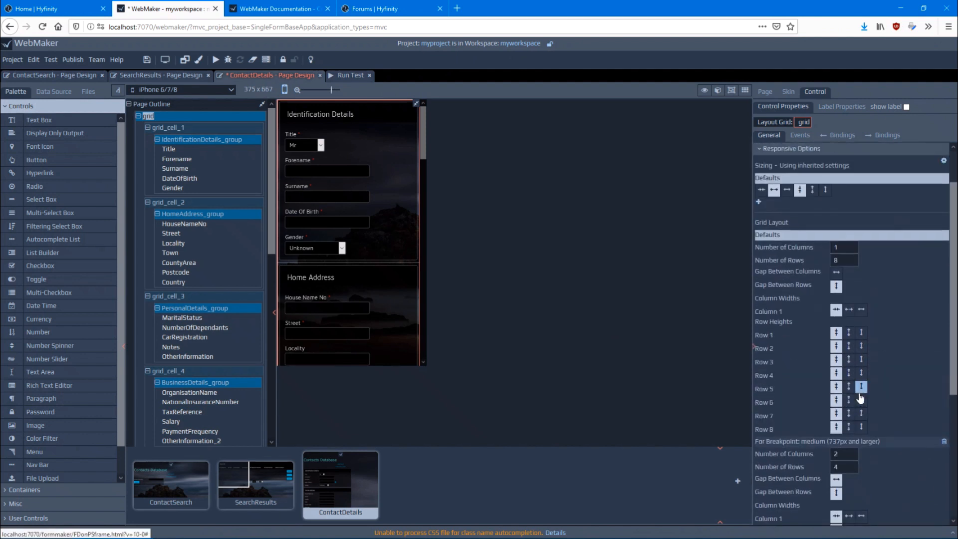
Preview the ContactDetails page at Desktop size, turn on the grid editing view and look over the grid cells
left_click(192, 88)
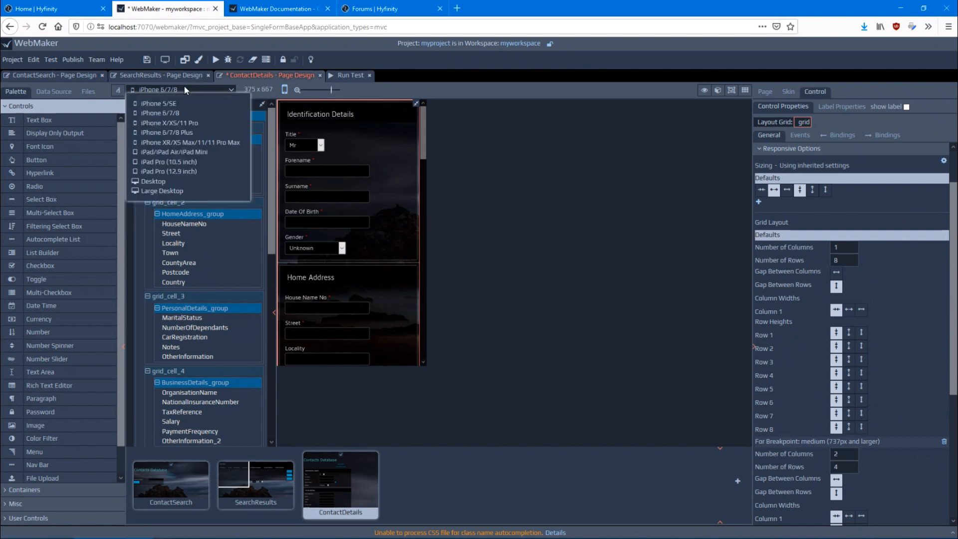
left_click(174, 181)
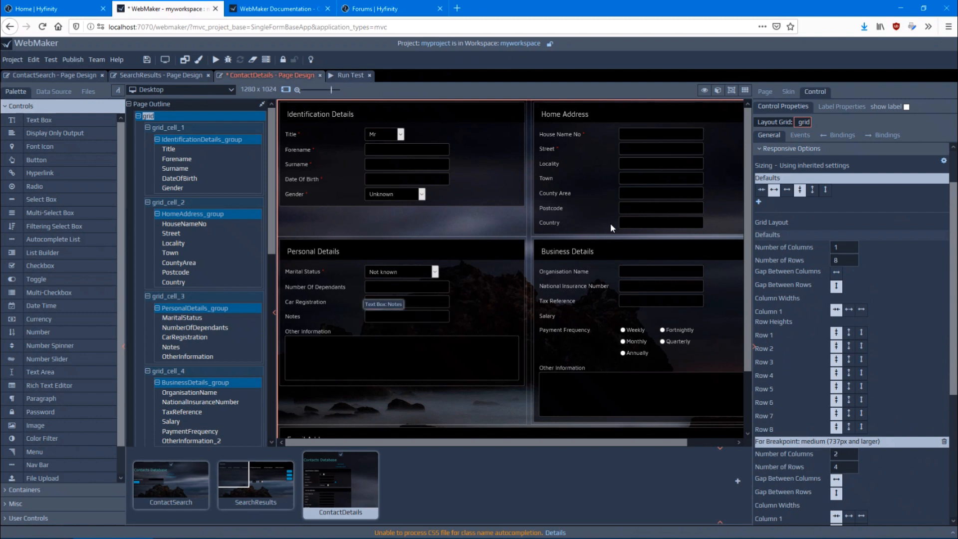
left_click(745, 91)
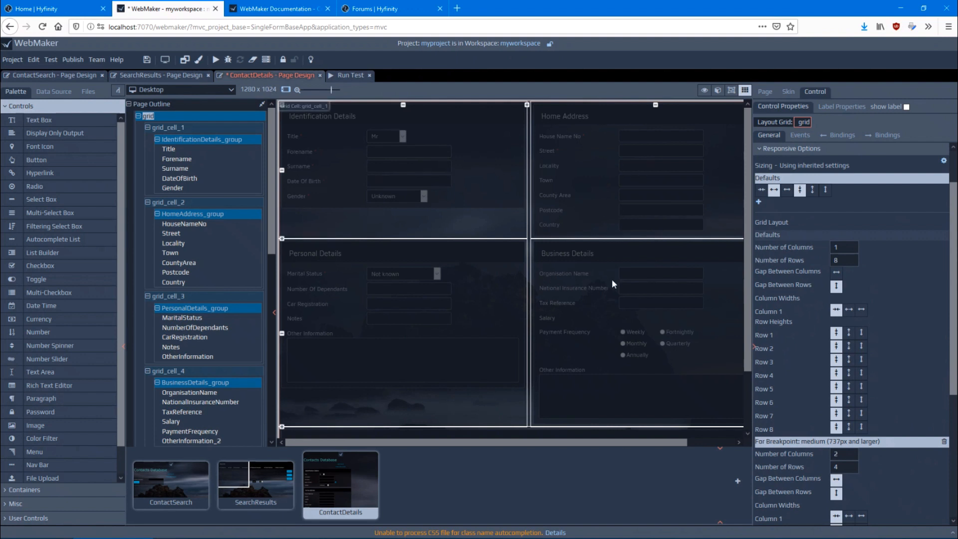
scroll(587, 299, "down", 2)
scroll(408, 285, "up", 2)
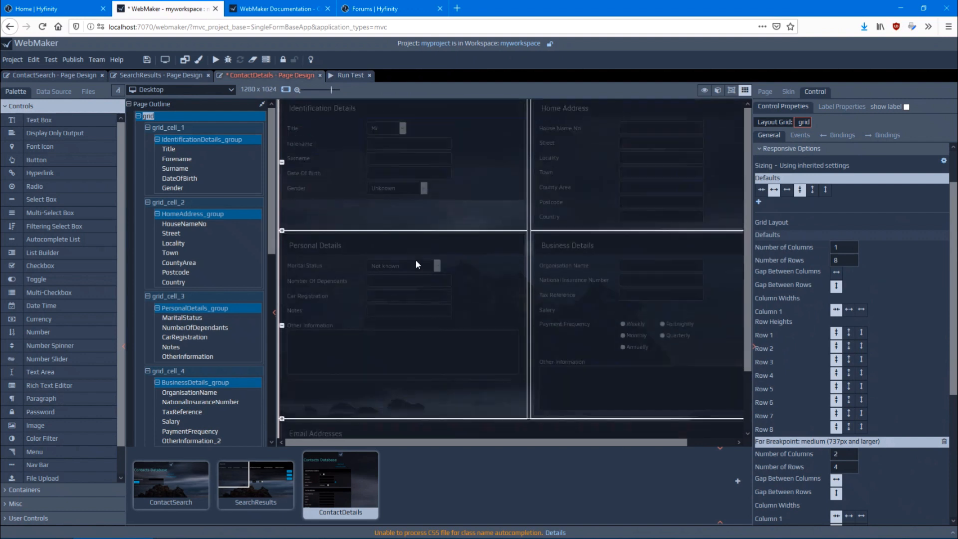
Narrow the grid's first column and swap the Personal Details cell with the Identification Details cell in that column
left_click(444, 164)
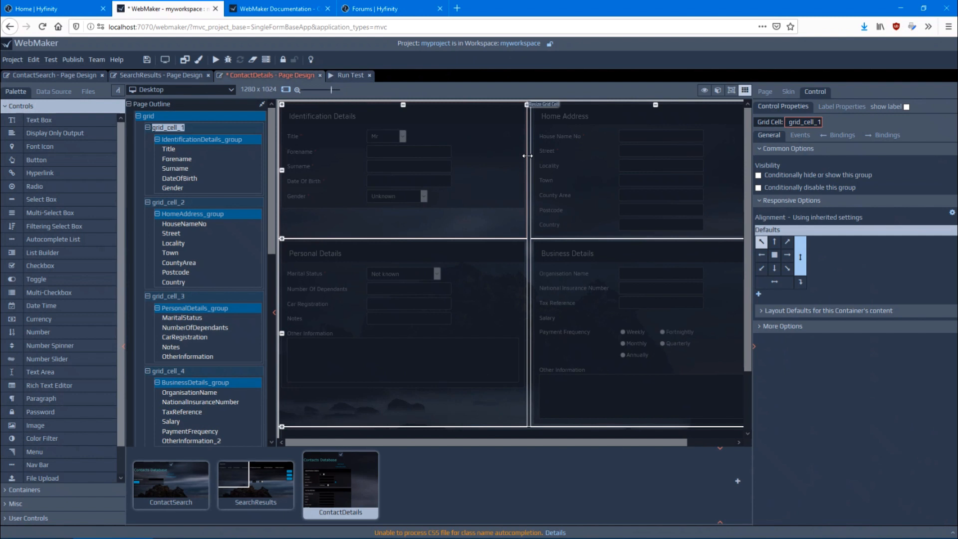
left_click_drag(528, 156, 469, 159)
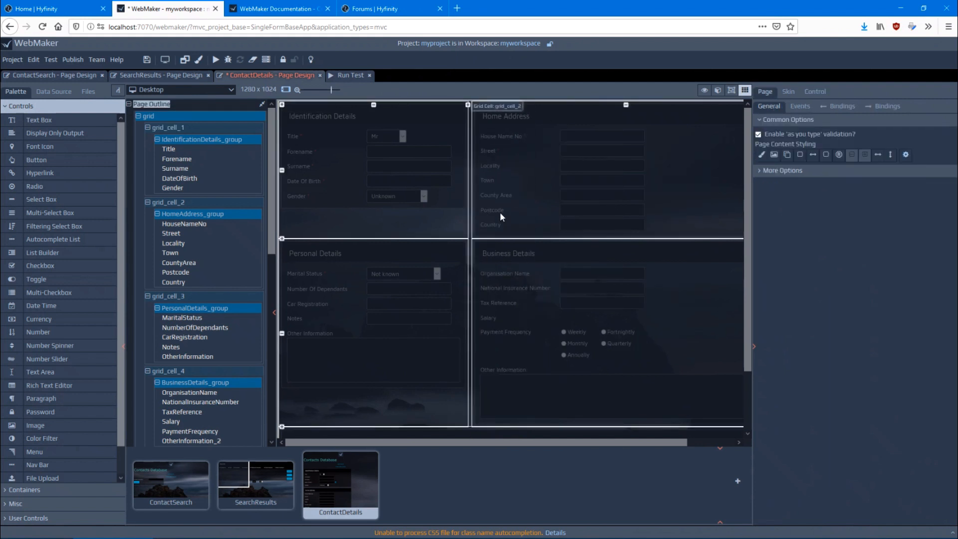
left_click_drag(355, 285, 360, 192)
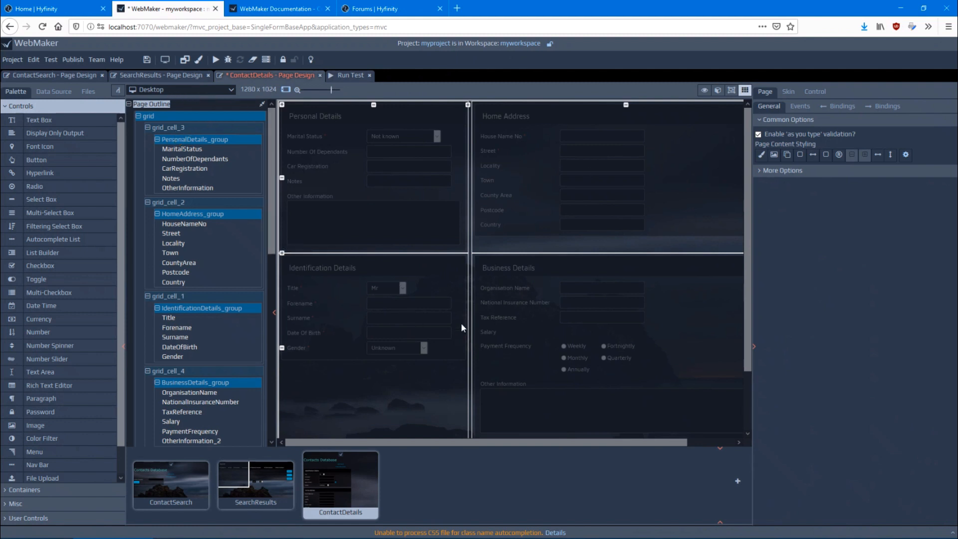
Preview the page at iPhone X/XS/11 Pro size, check the order of its field groups, and turn off the grid editing view
left_click(179, 90)
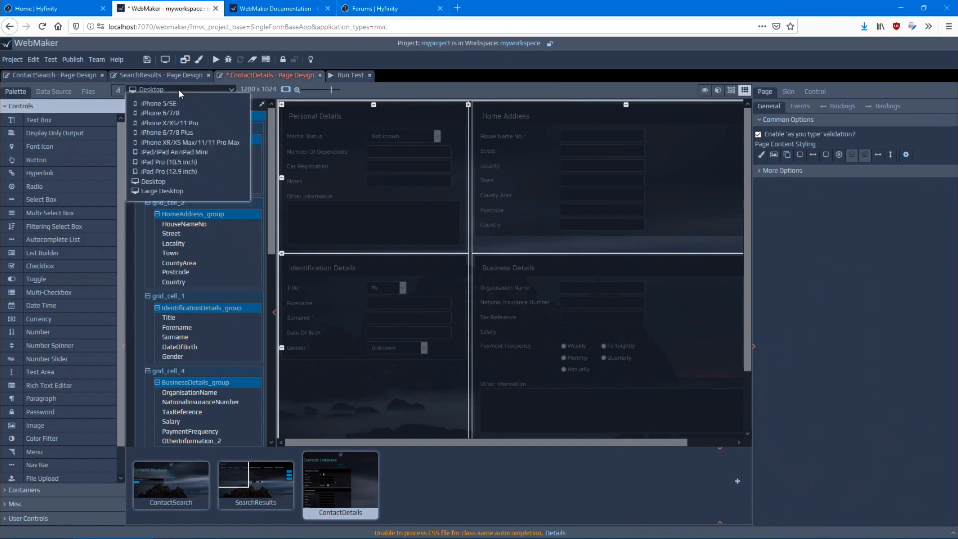
left_click(171, 122)
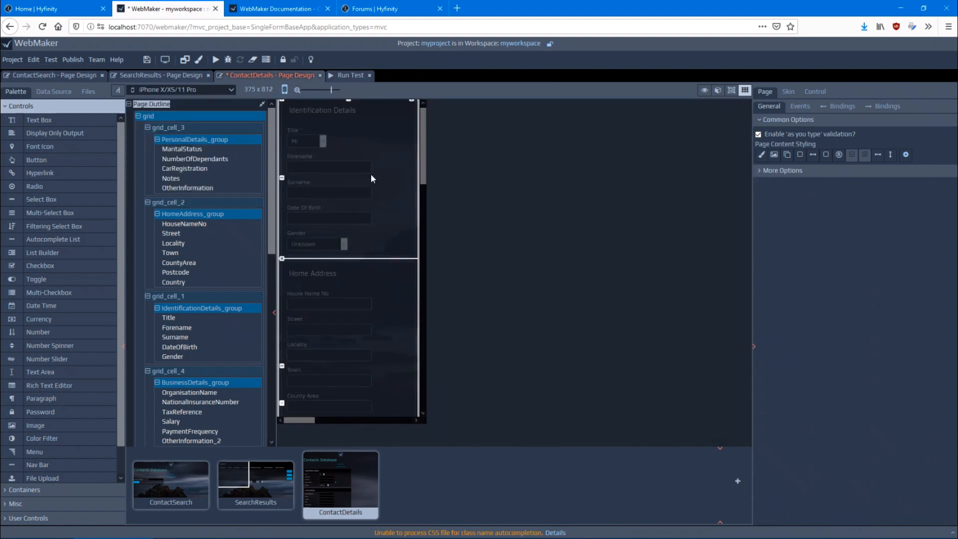
scroll(354, 208, "down", 15)
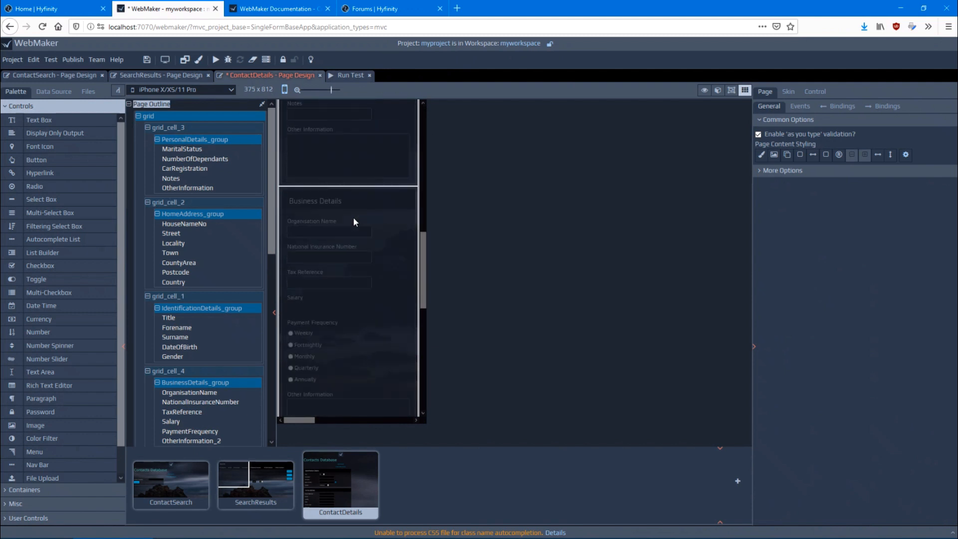
scroll(354, 216, "up", 5)
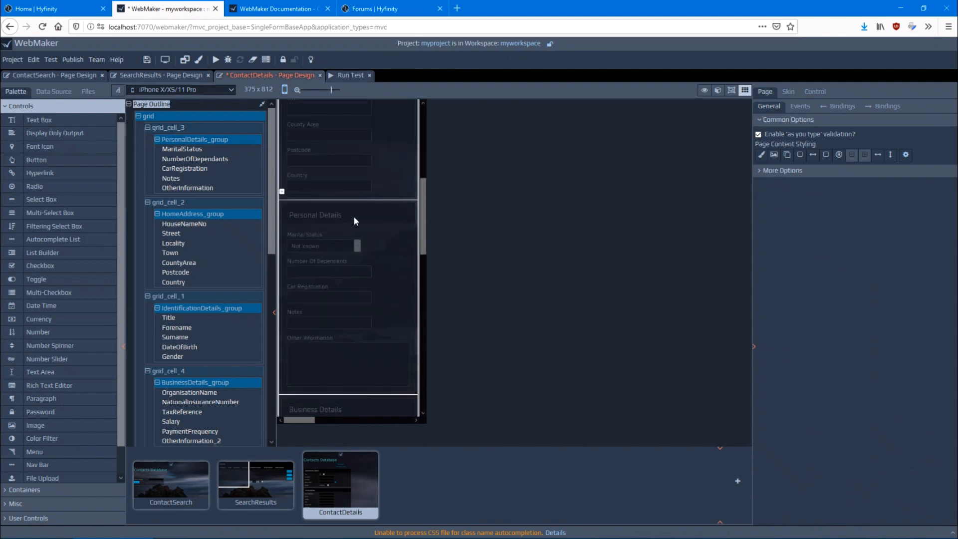
scroll(354, 217, "up", 5)
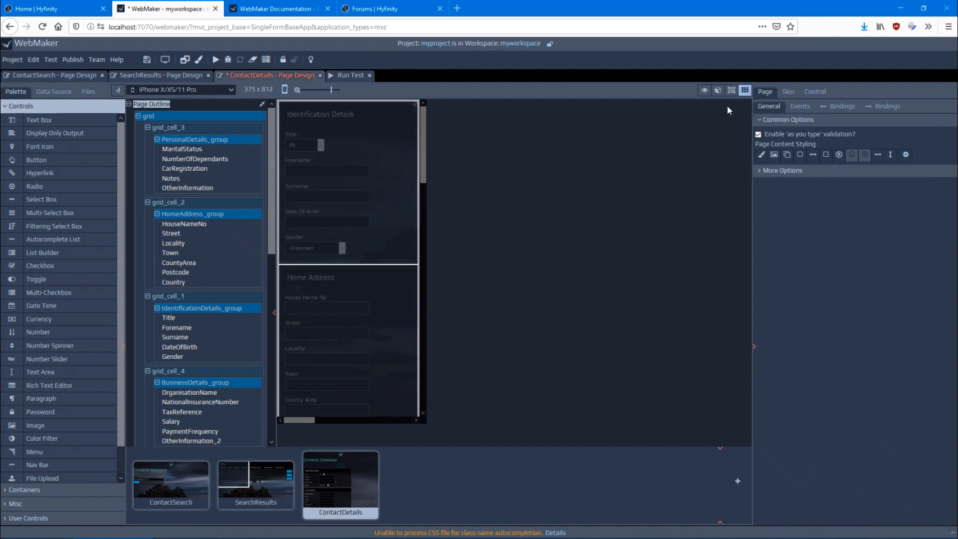
left_click(745, 91)
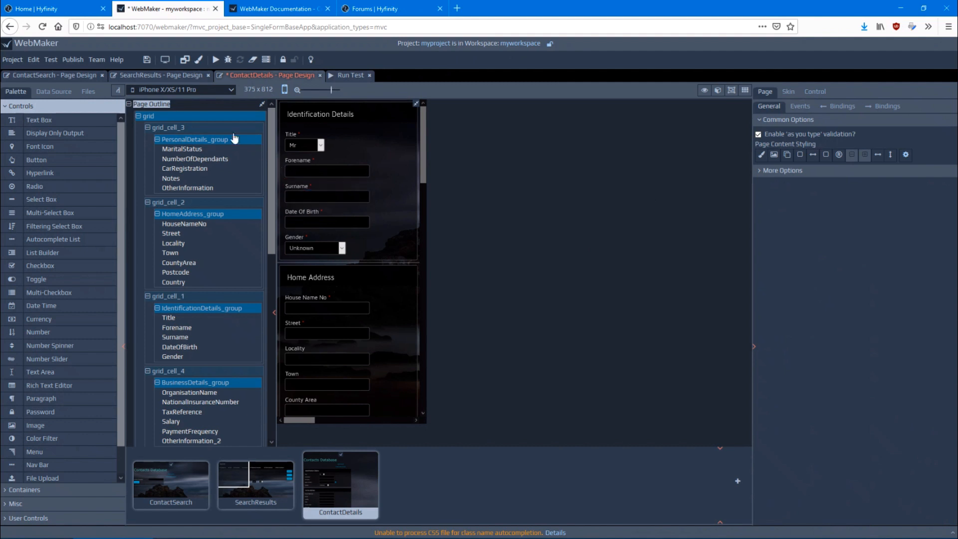
Return to the Desktop preview and add two text boxes to Personal Details, one above Notes and one above Car Registration
left_click(178, 90)
left_click(181, 182)
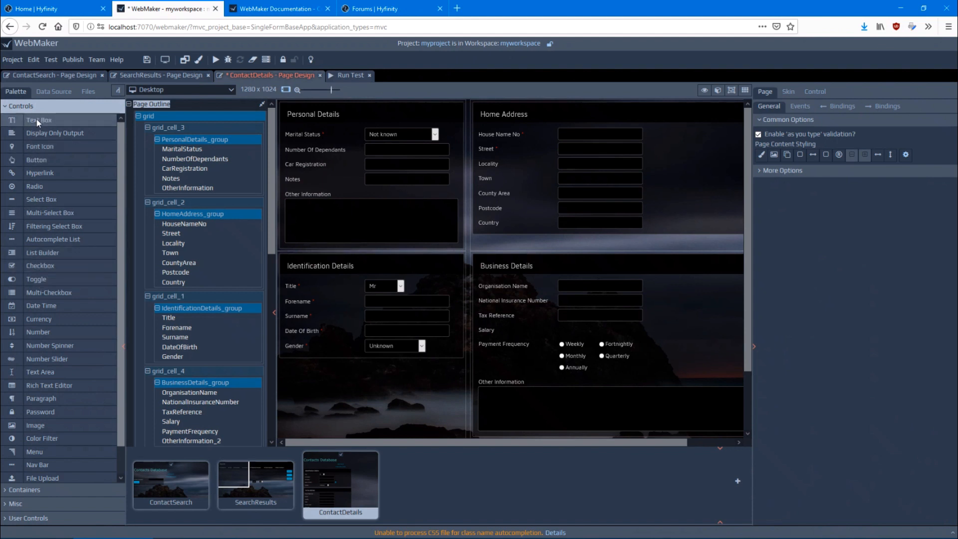
left_click_drag(40, 120, 341, 169)
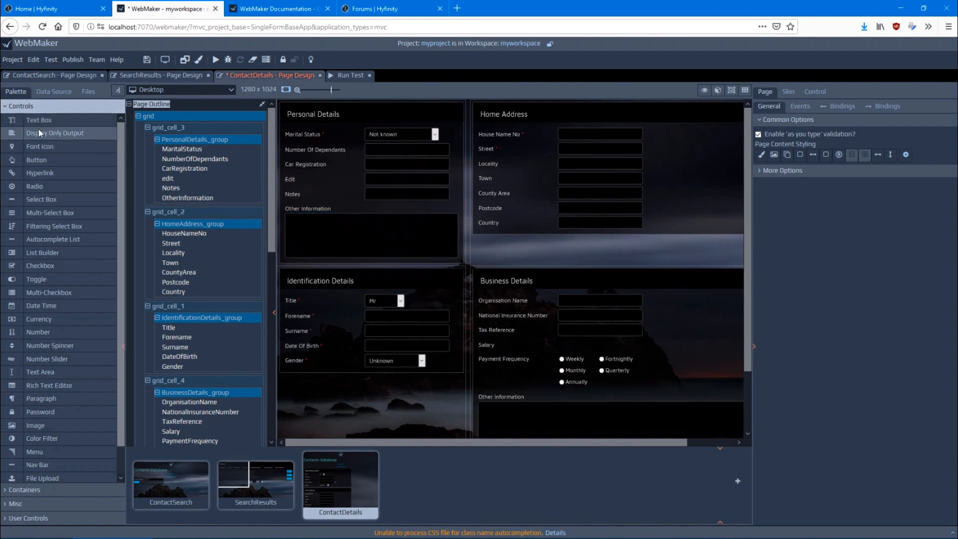
left_click_drag(37, 122, 189, 166)
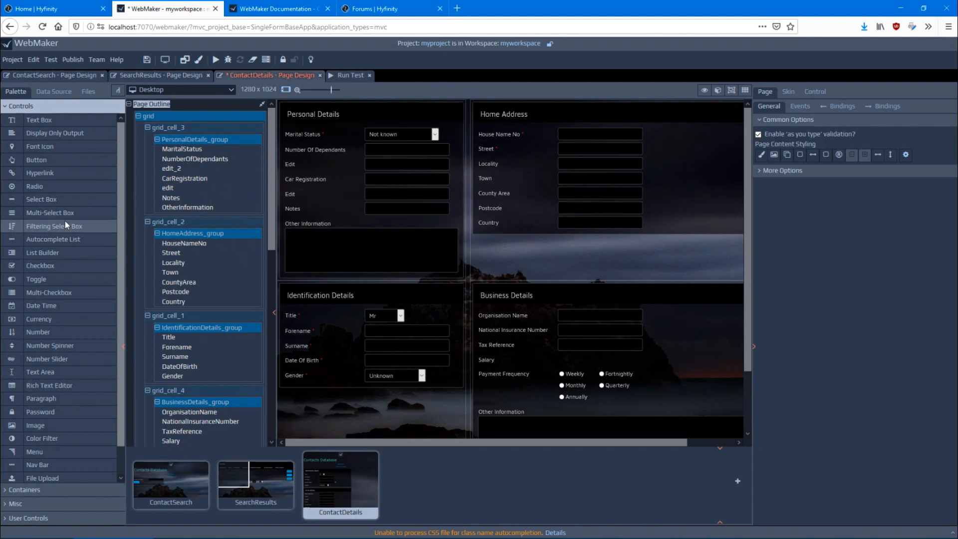
Add an Info Panel container below the Home Address group in its grid cell and look over the page layout
scroll(49, 263, "down", 1)
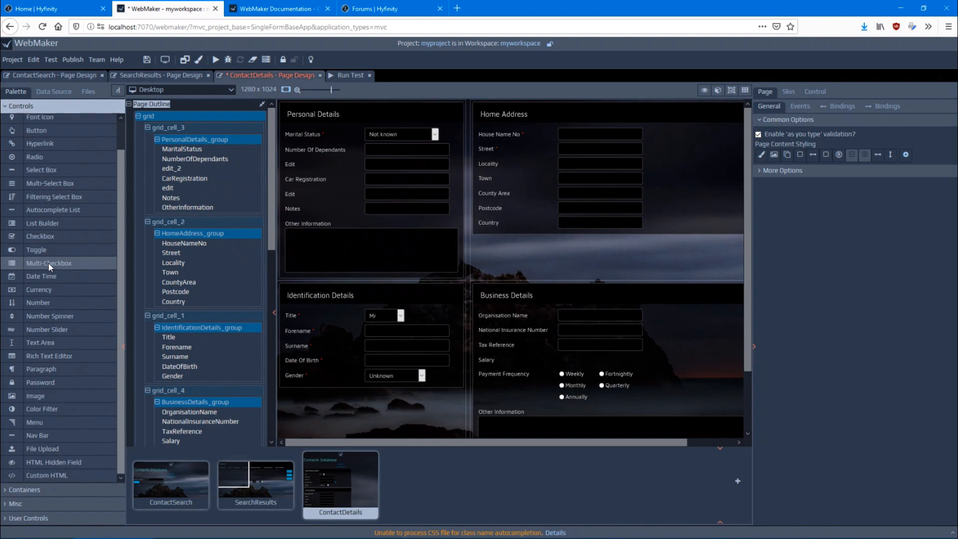
left_click(24, 489)
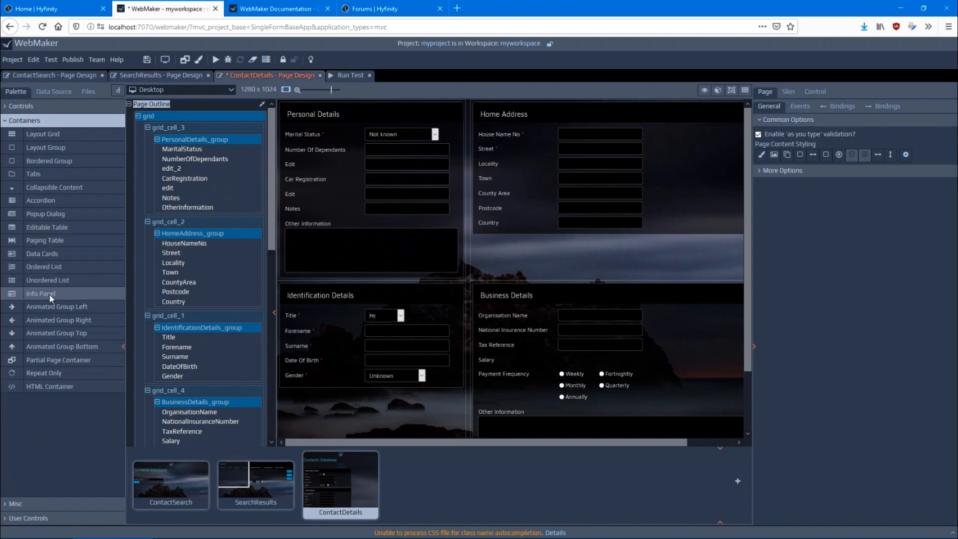
left_click_drag(49, 293, 517, 236)
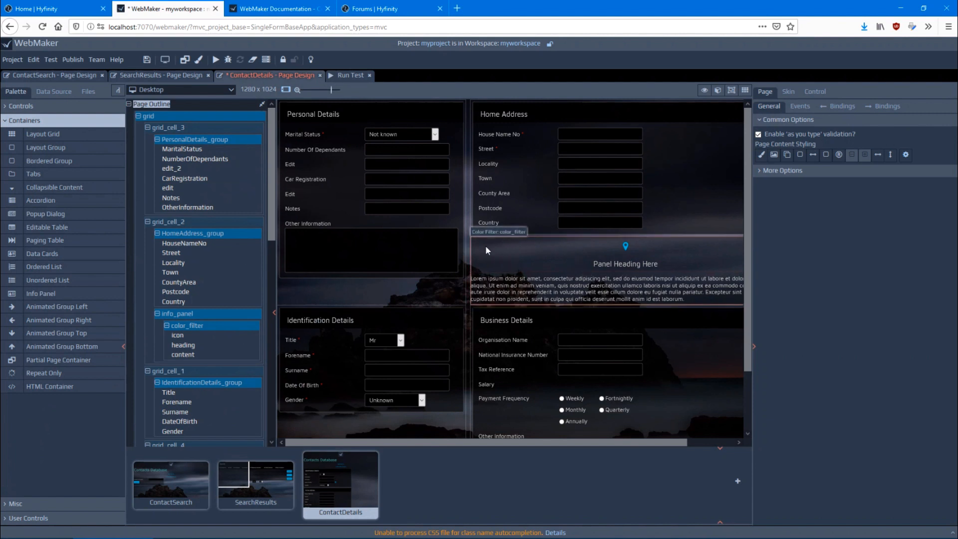
scroll(490, 248, "down", 2)
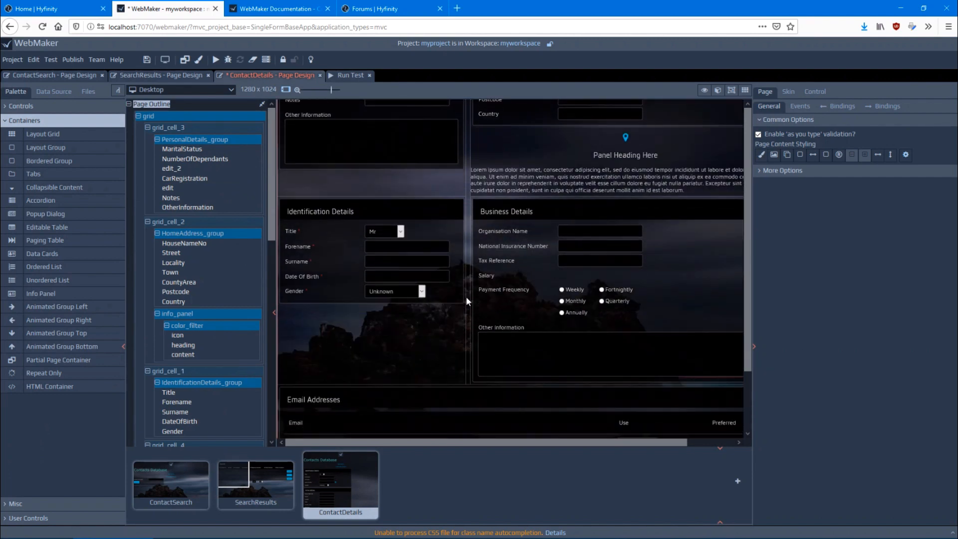
scroll(467, 298, "up", 1)
scroll(477, 279, "down", 1)
scroll(467, 275, "up", 1)
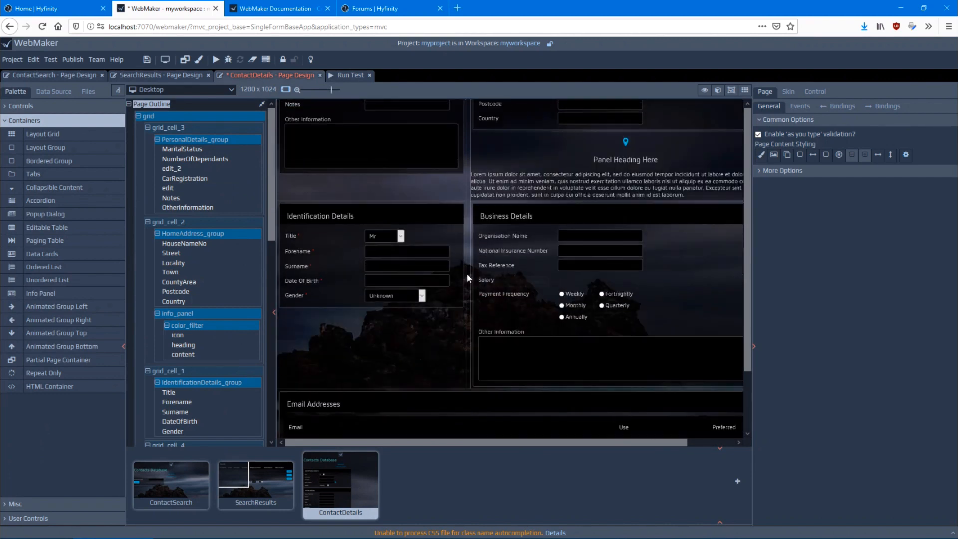
scroll(468, 277, "up", 2)
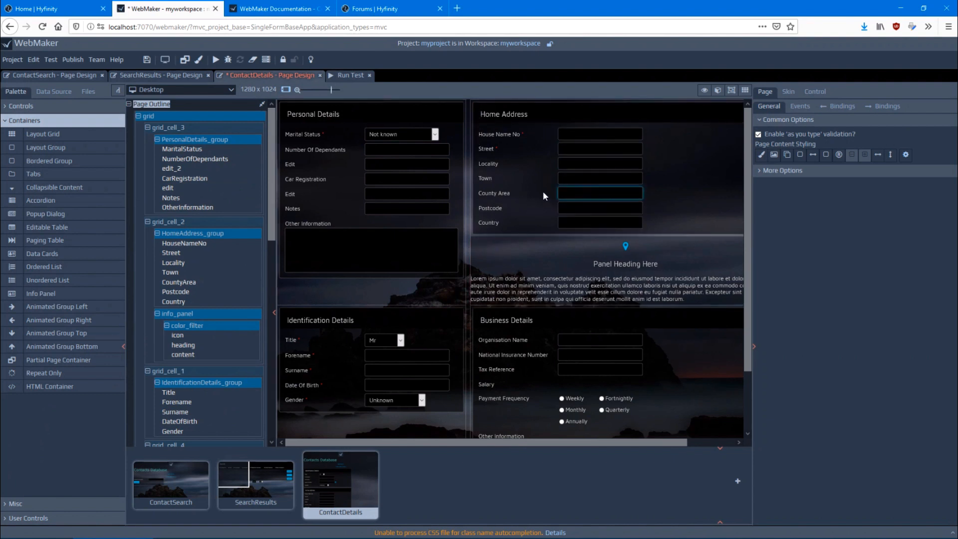
Start adding HomeAddress_group to the control palette, including it as HomeAddress with the description "nice layout of address information"
right_click(183, 237)
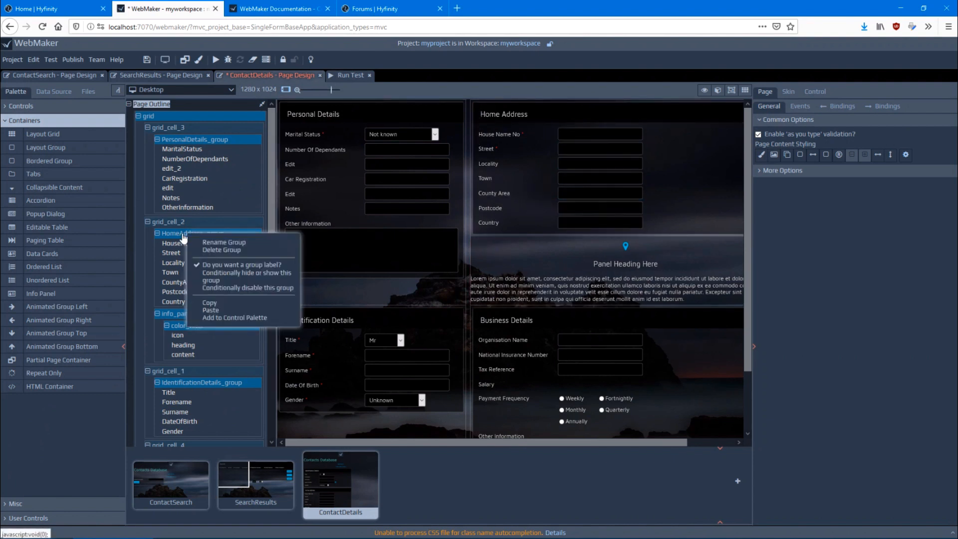
left_click(225, 320)
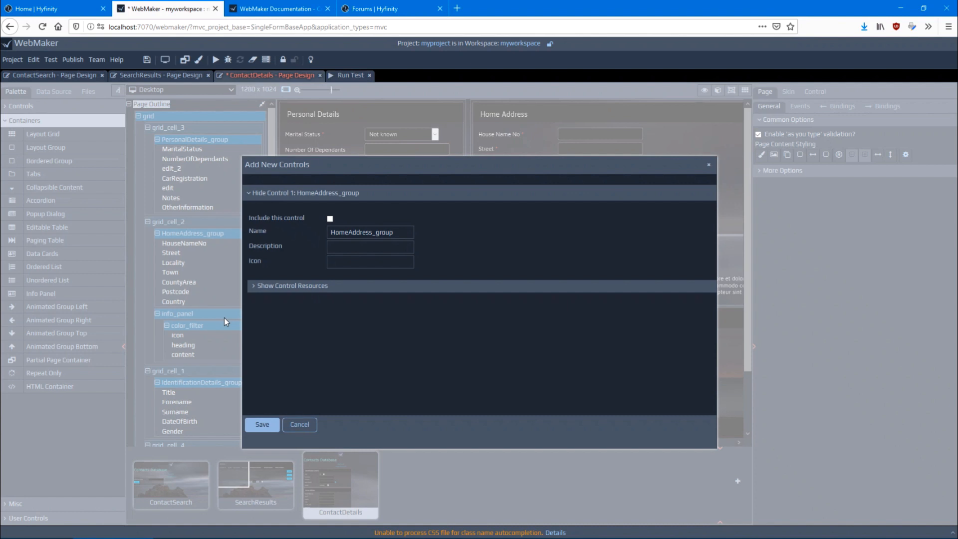
left_click(330, 219)
left_click(376, 233)
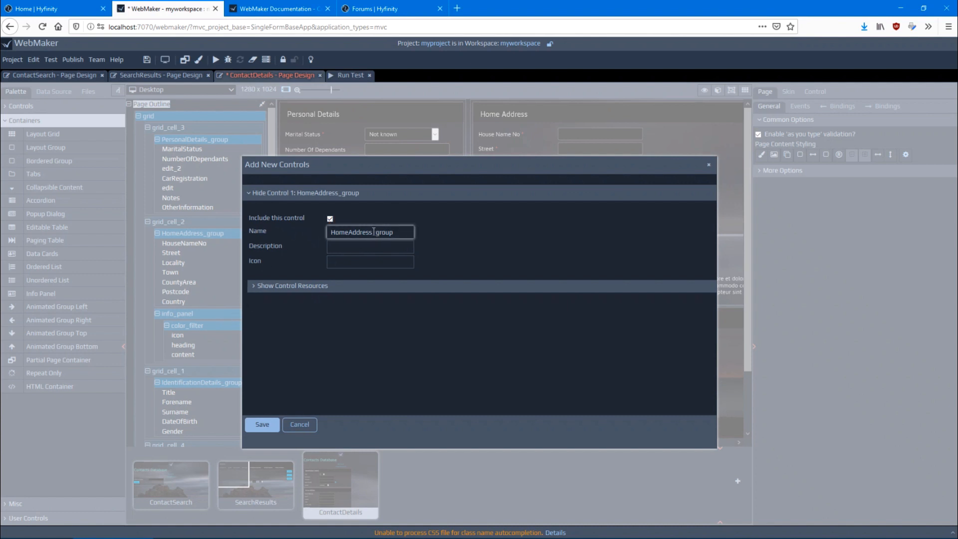
left_click_drag(372, 233, 427, 233)
key("BackSpace")
left_click(339, 248)
type("nice layout of")
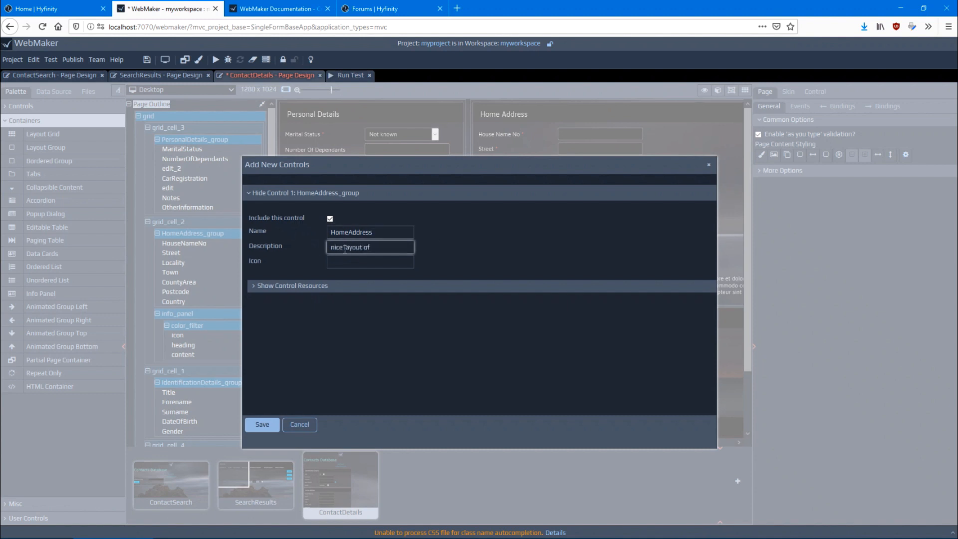
type(" address information")
Give the new HomeAddress control the fa-home icon, found by searching for "home", and save it to the palette
left_click(341, 264)
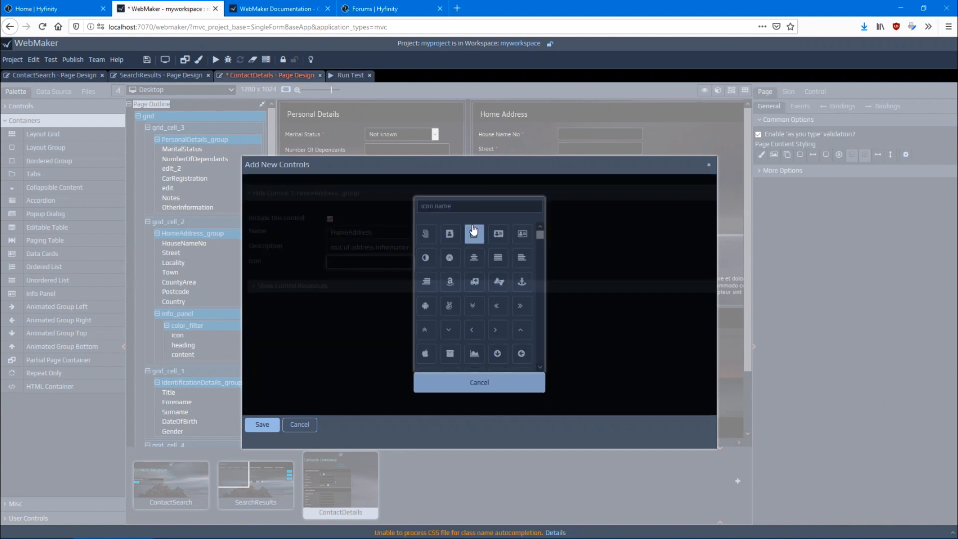
left_click(460, 206)
type("home")
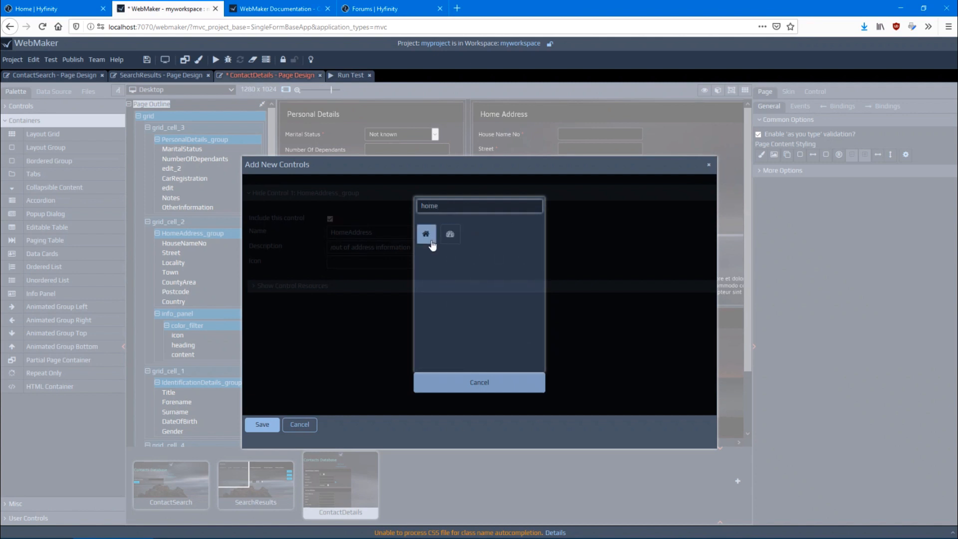
left_click(426, 234)
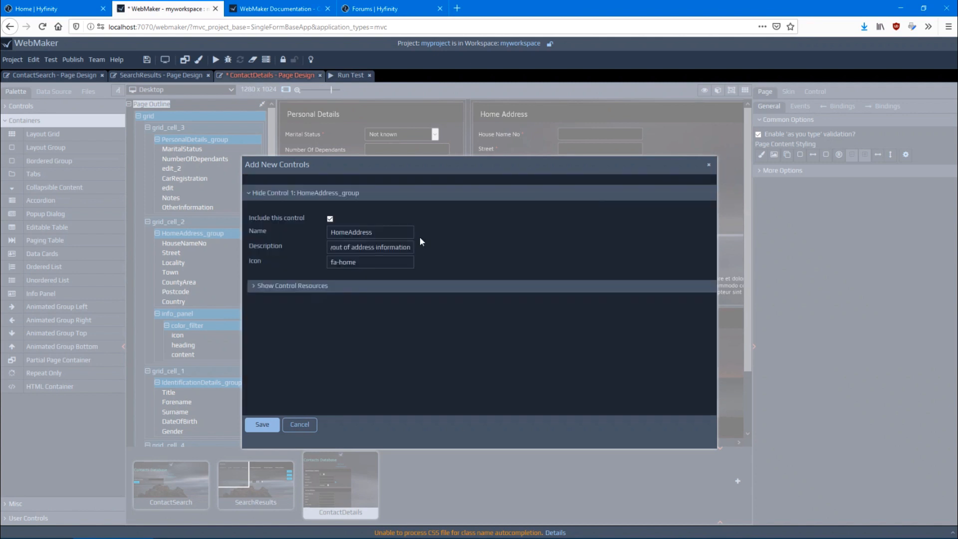
left_click(260, 423)
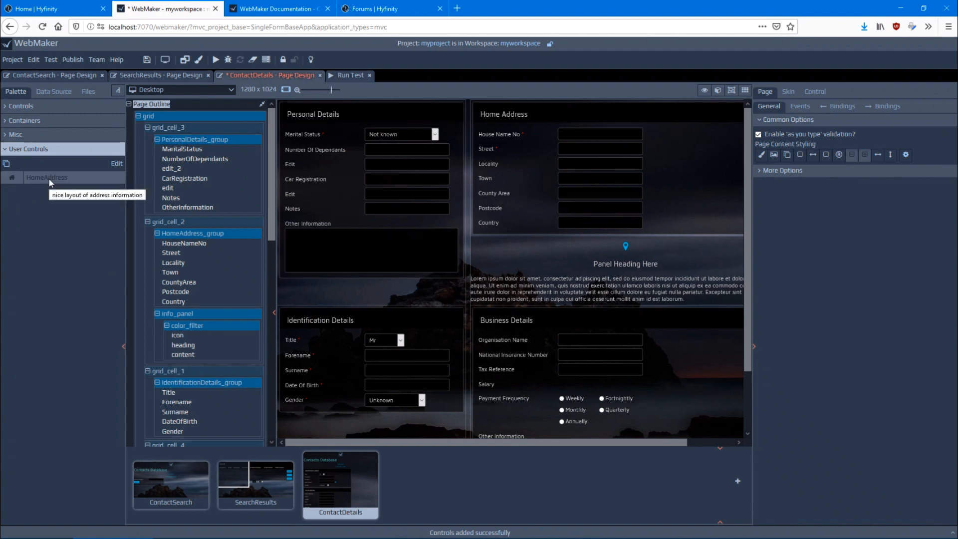
Insert the HomeAddress user control below Gender in the Identification Details group and look over the page
left_click_drag(22, 183, 329, 406)
scroll(330, 405, "down", 3)
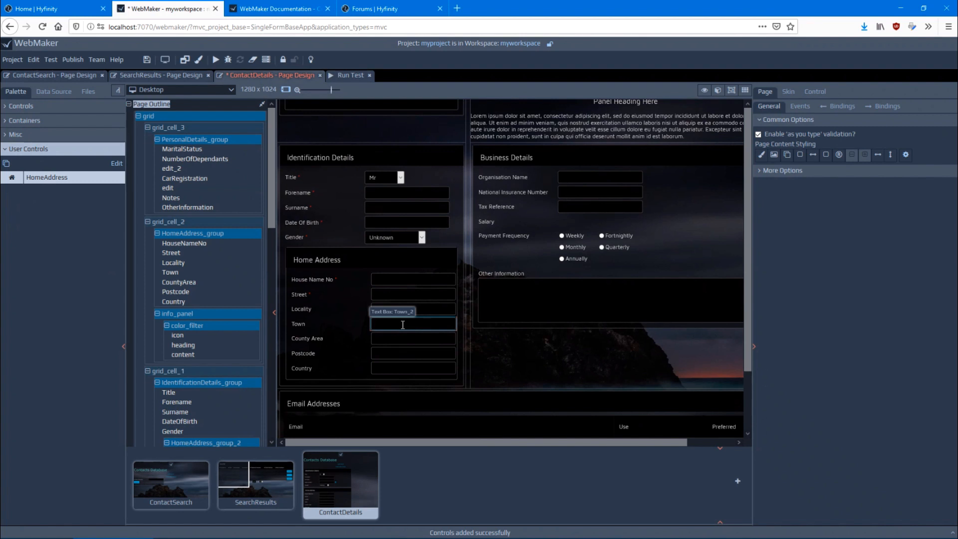
scroll(368, 305, "up", 1)
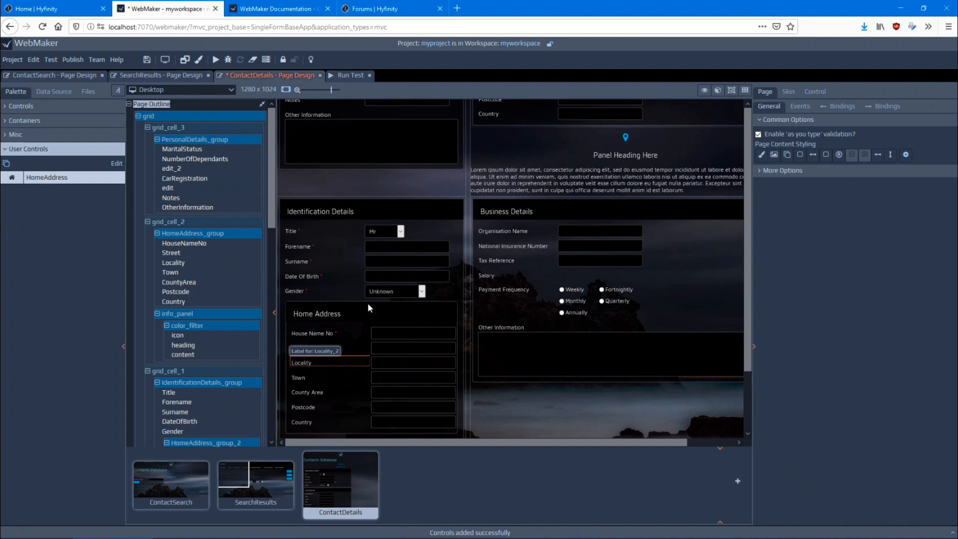
scroll(367, 302, "up", 2)
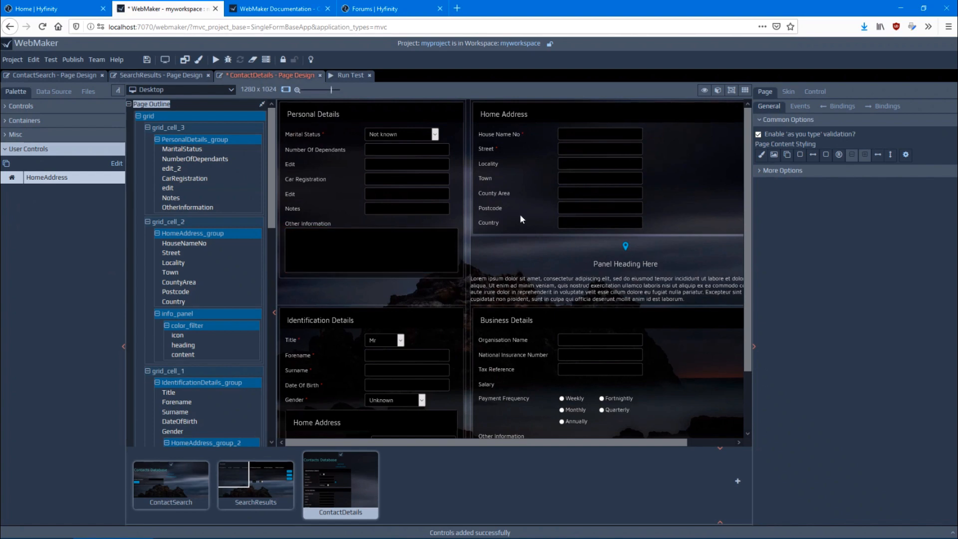
In the project's layout defaults, set the control label position for the medium breakpoint to Right, Aligned to the Top and save
left_click(185, 61)
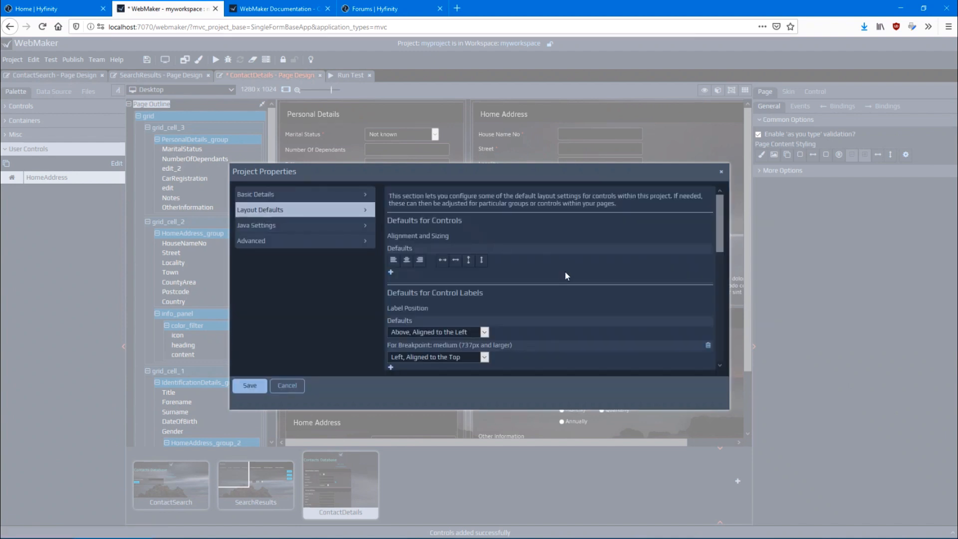
scroll(565, 271, "down", 5)
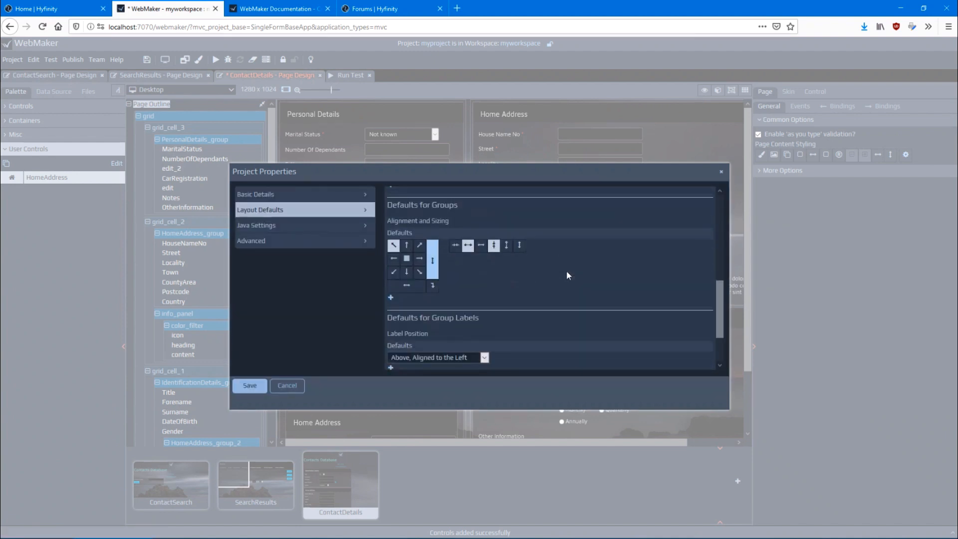
scroll(567, 274, "down", 3)
scroll(567, 274, "up", 5)
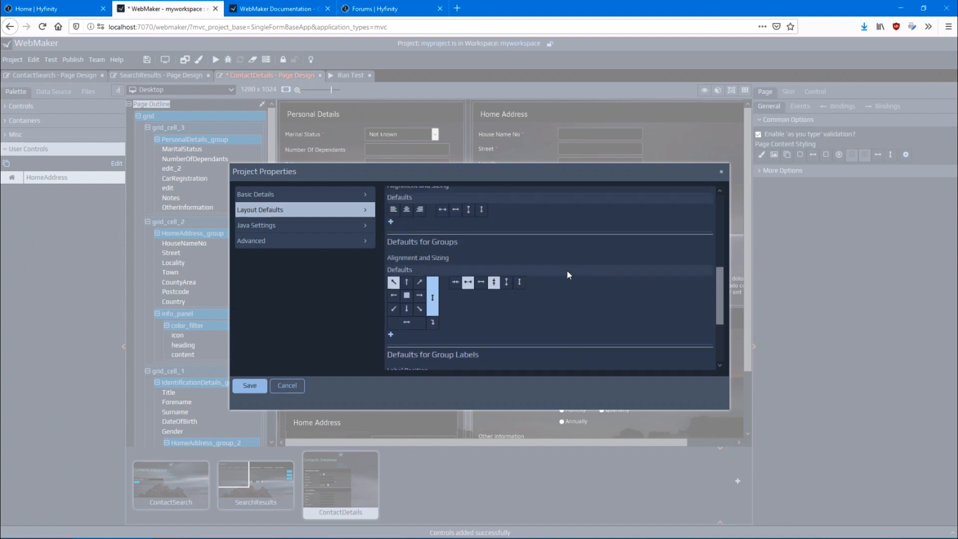
scroll(567, 271, "up", 3)
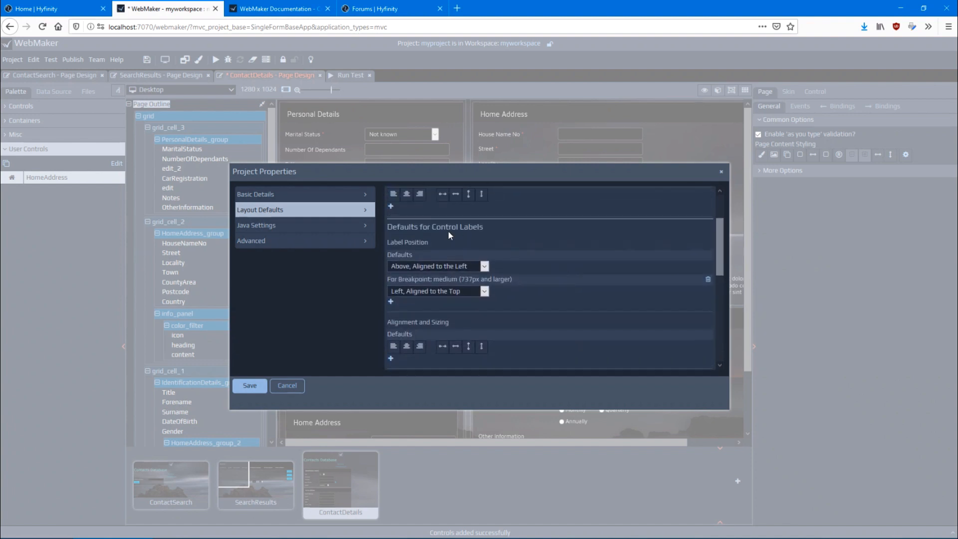
left_click_drag(484, 227, 408, 227)
left_click_drag(298, 171, 295, 248)
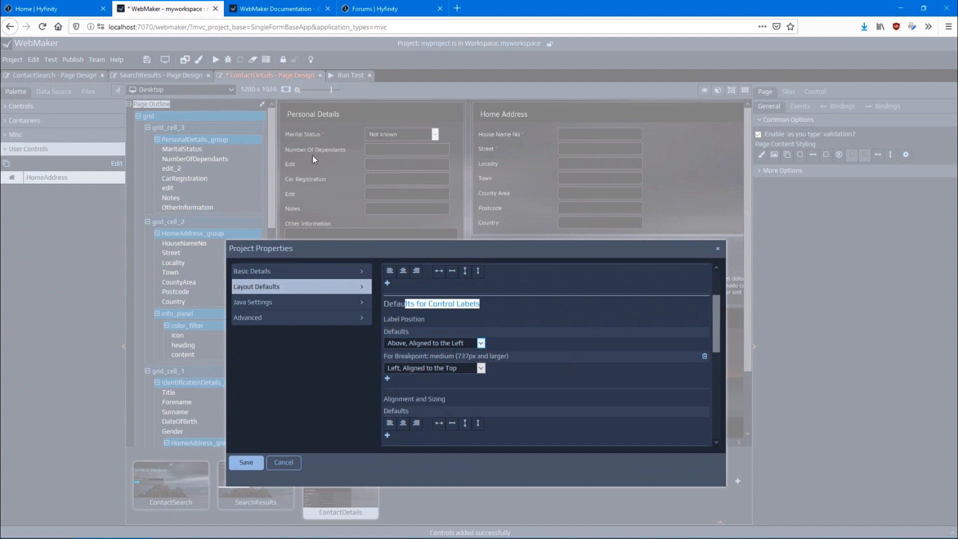
left_click(407, 370)
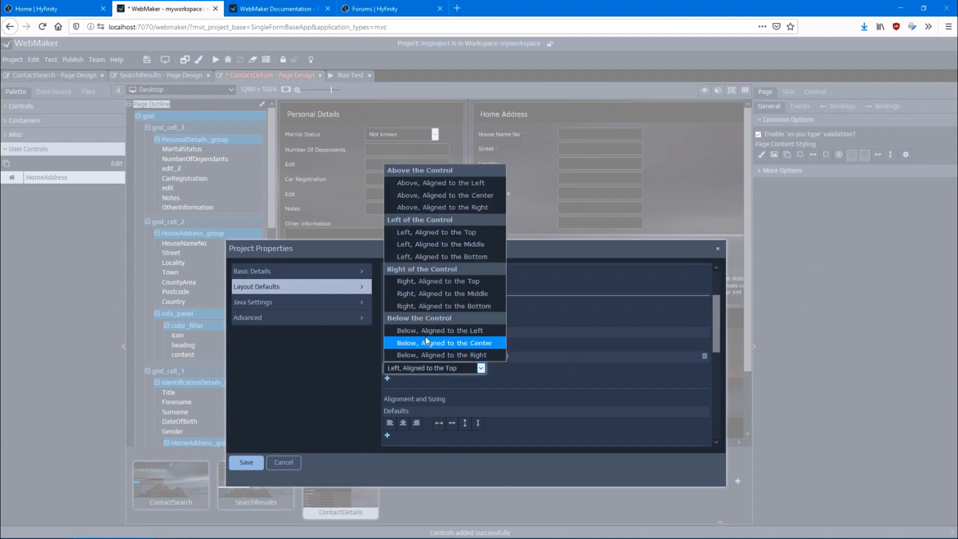
left_click(428, 281)
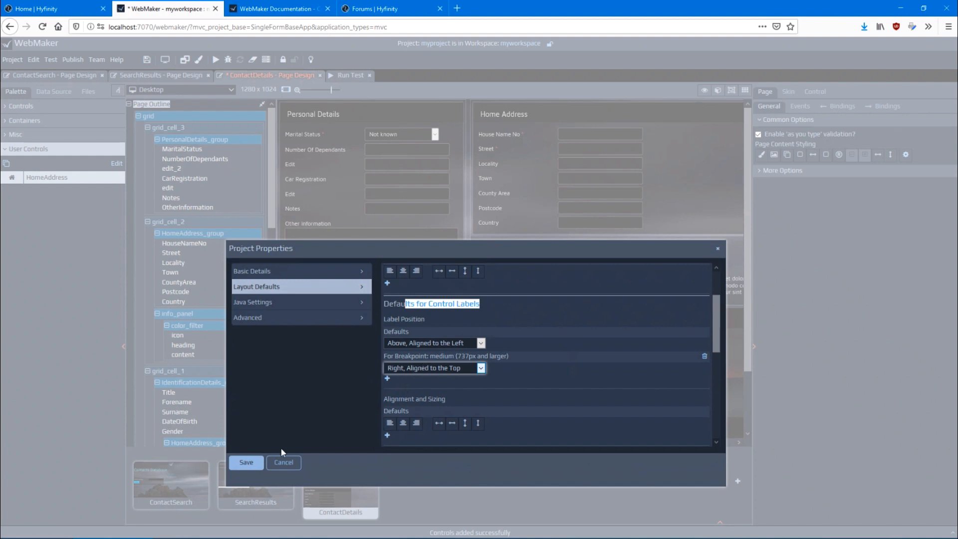
left_click(247, 463)
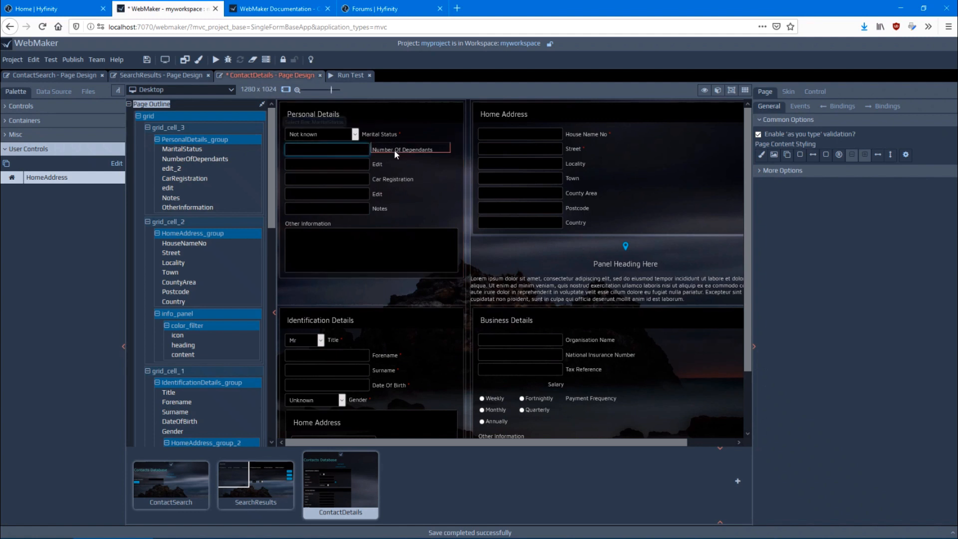
Override the Car Registration label's position for the medium breakpoint with Above, Aligned to the Left
left_click(396, 178)
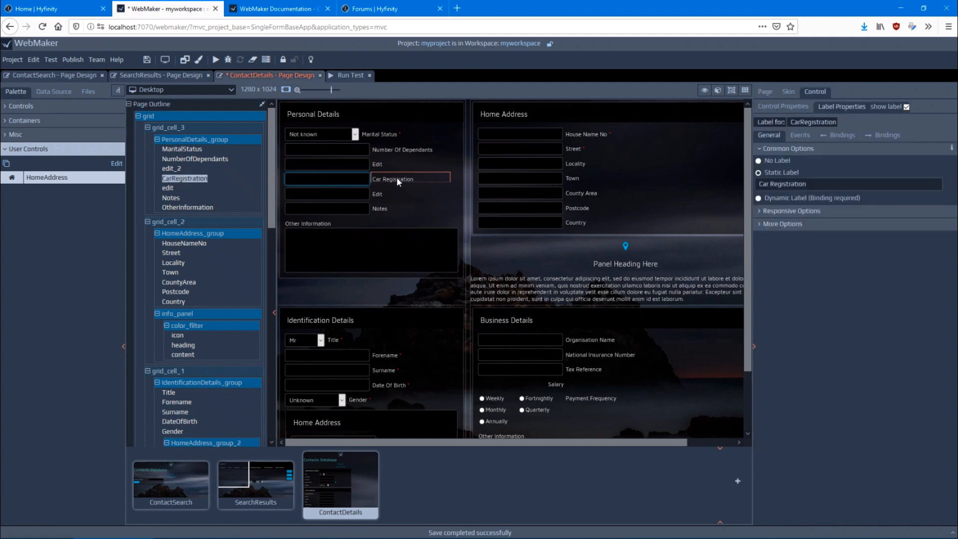
left_click(784, 210)
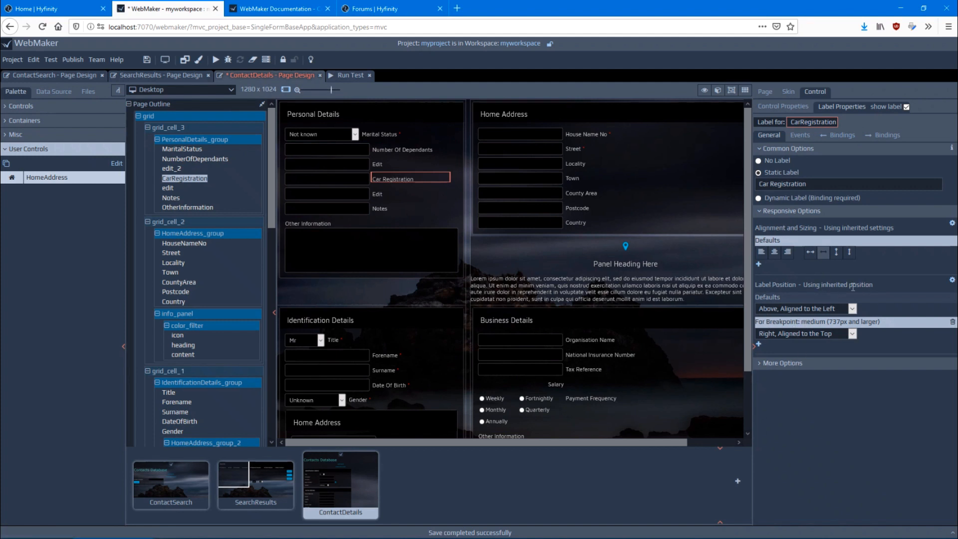
left_click(804, 334)
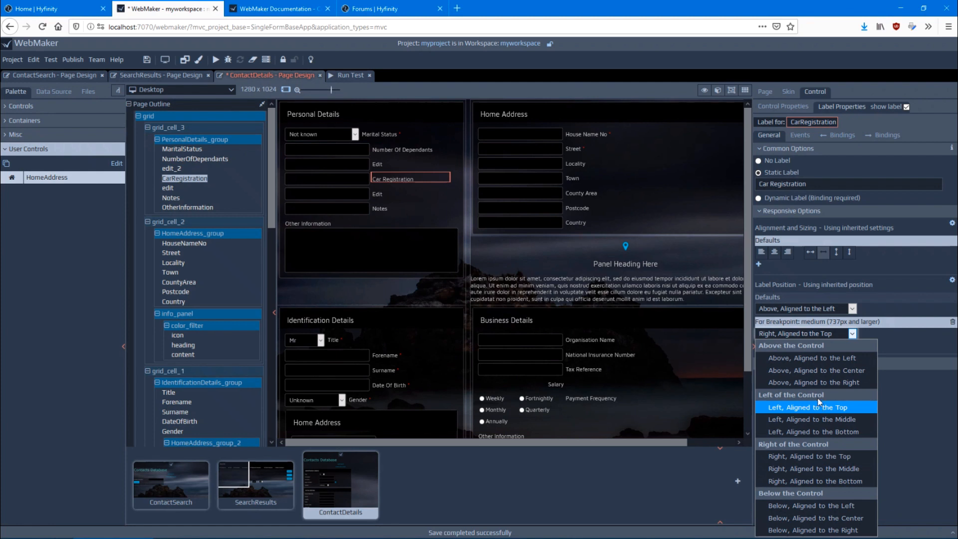
left_click(814, 359)
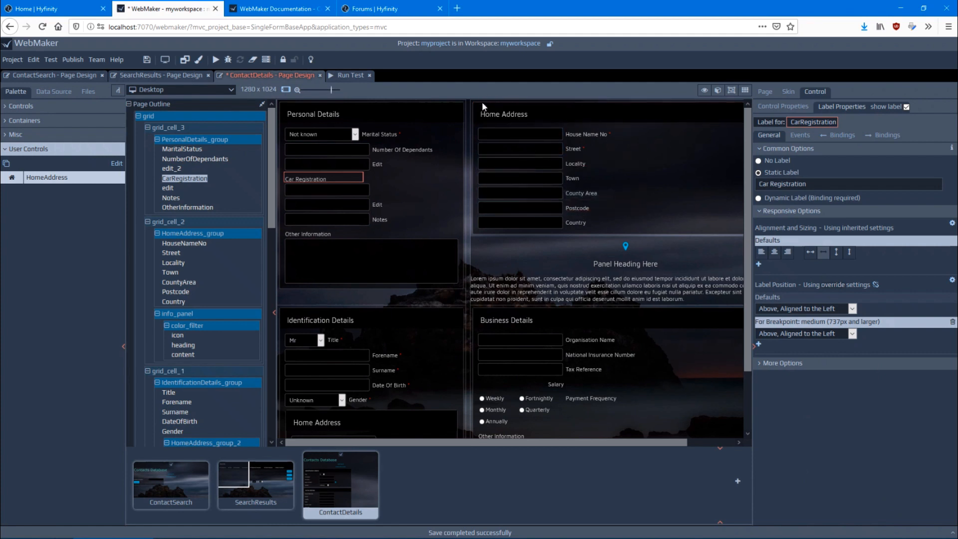
Override the default control label position for the contents of HomeAddress_group with Below, Aligned to the Left
left_click(477, 119)
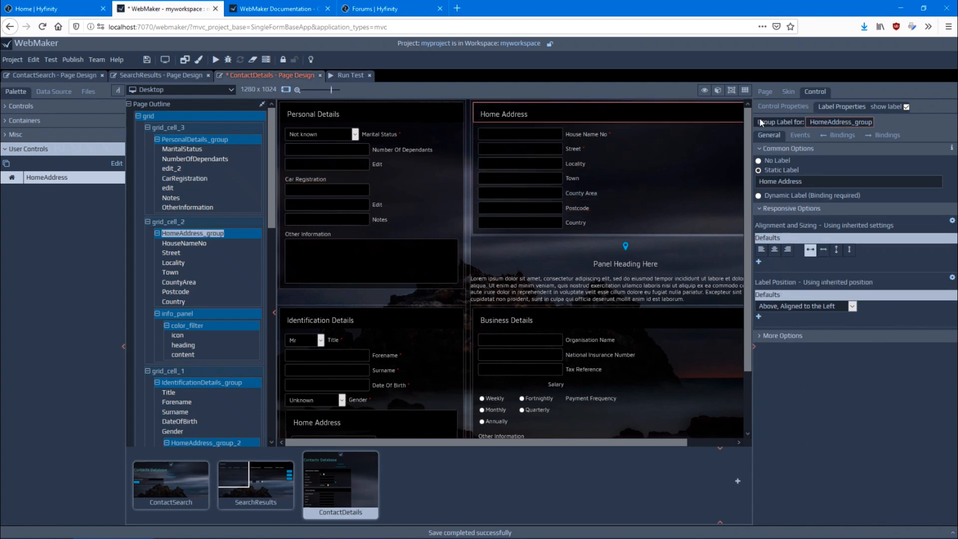
left_click(790, 107)
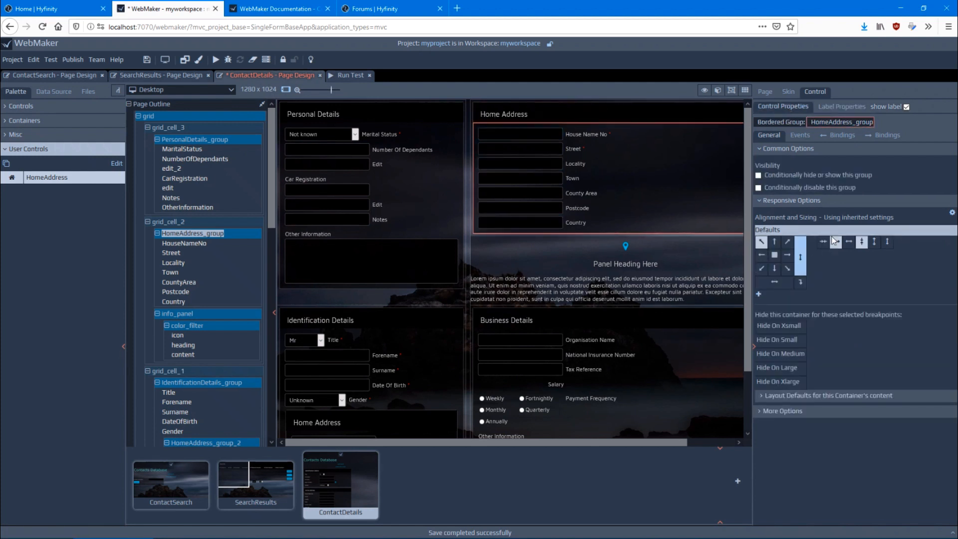
left_click(826, 396)
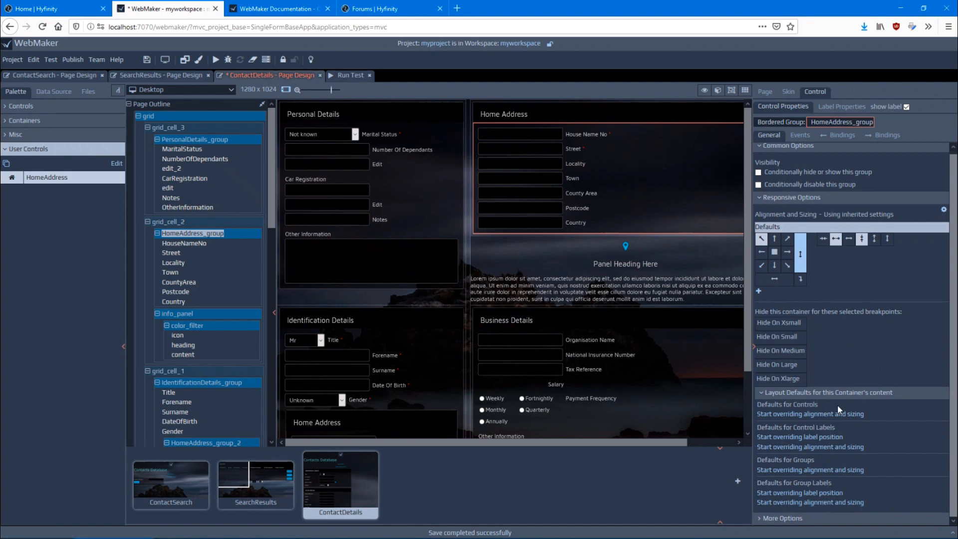
left_click(810, 437)
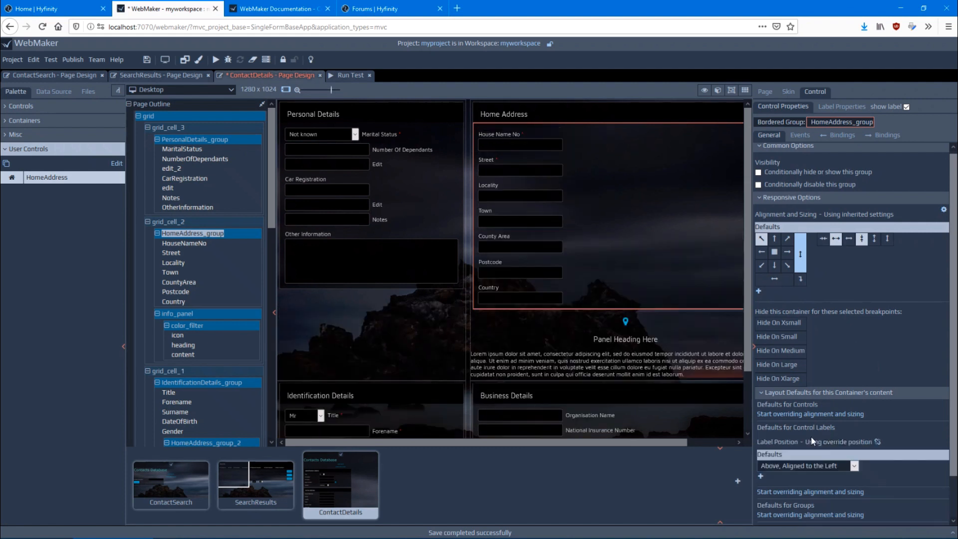
left_click(824, 468)
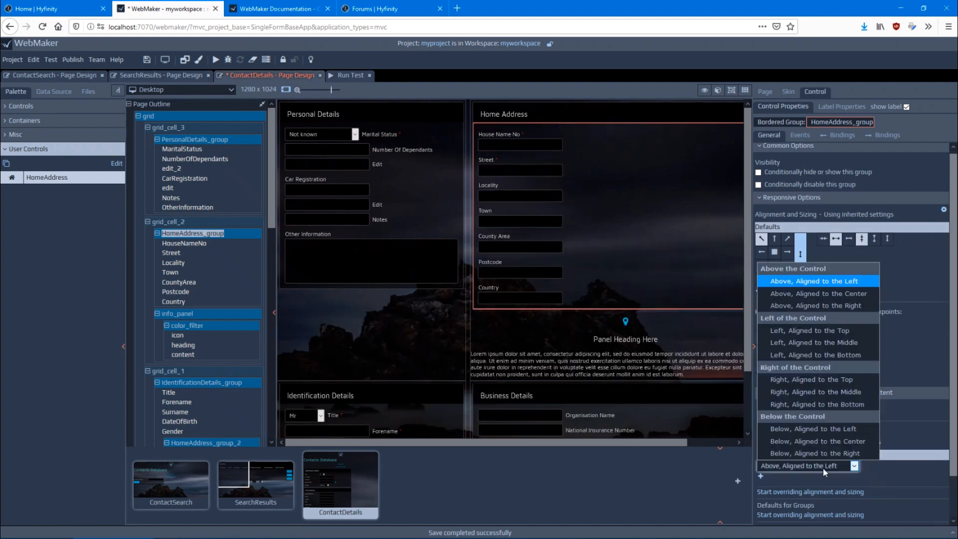
left_click(809, 430)
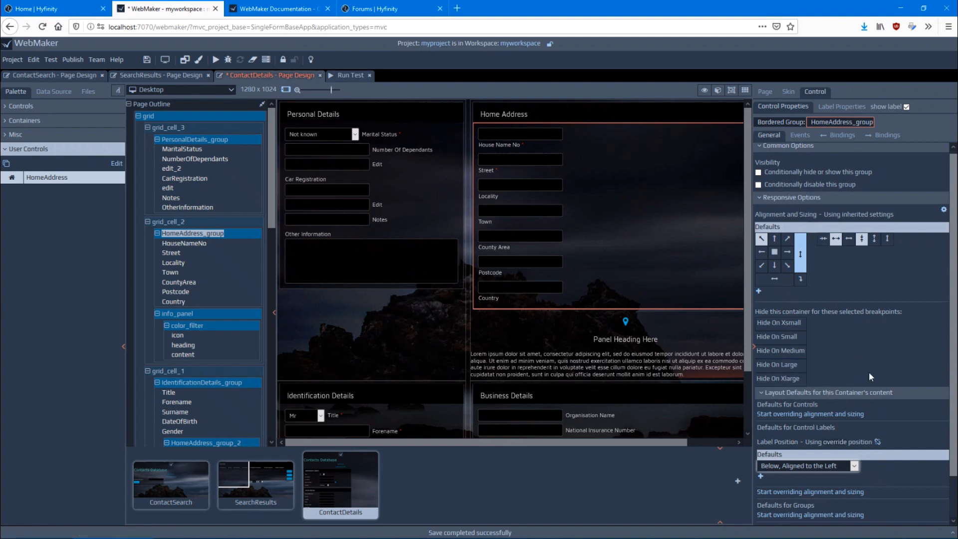
left_click(759, 476)
left_click(426, 311)
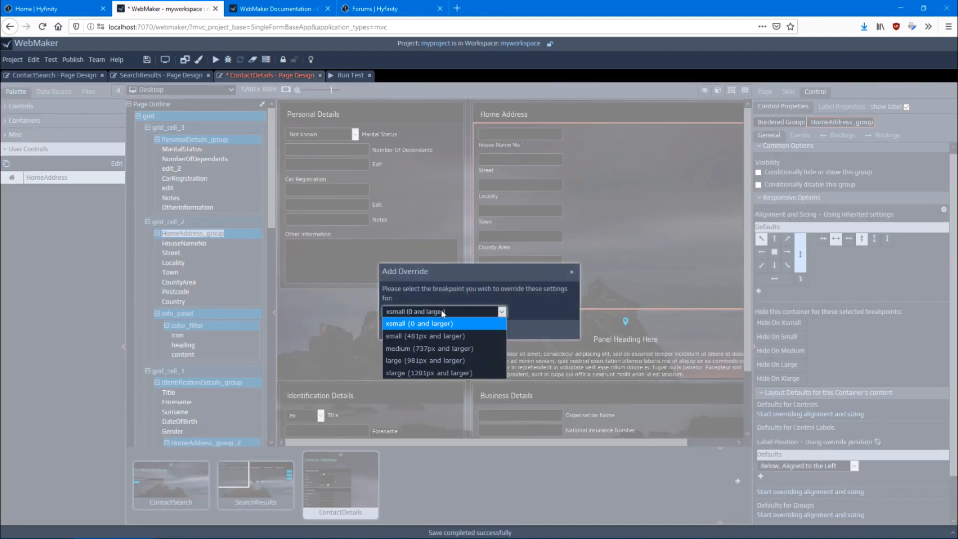
left_click(442, 312)
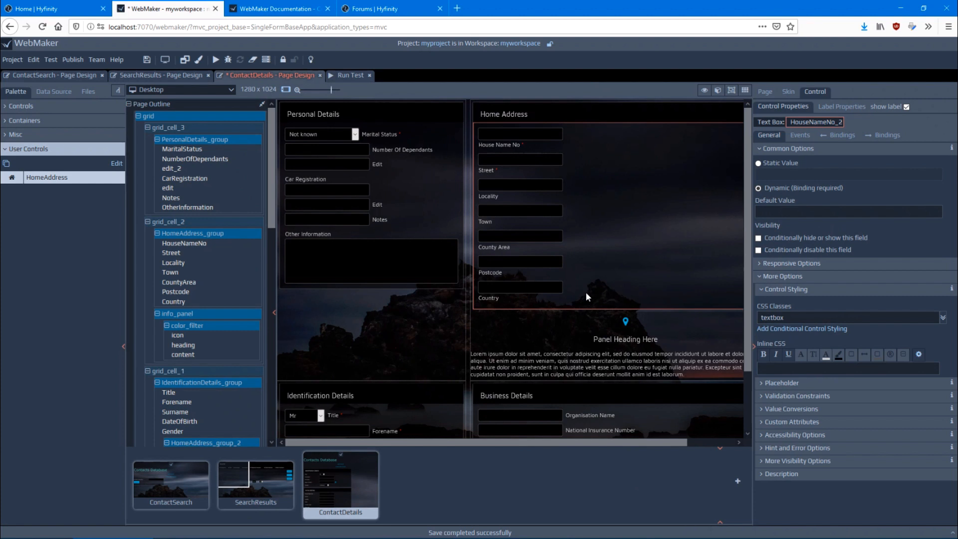
Examine the placeholder settings of the HouseNameNo_2 text box and the standard controls available in the palette
left_click(782, 384)
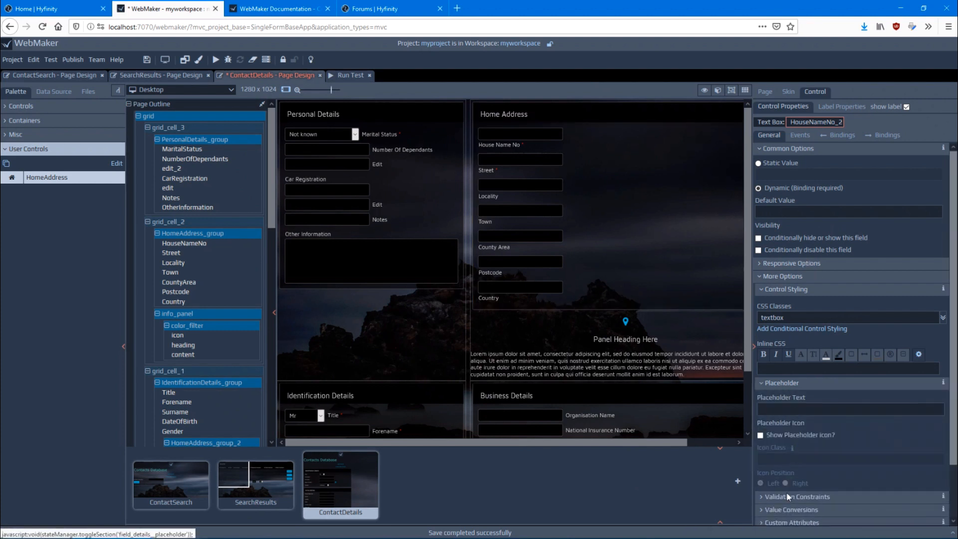
left_click(783, 384)
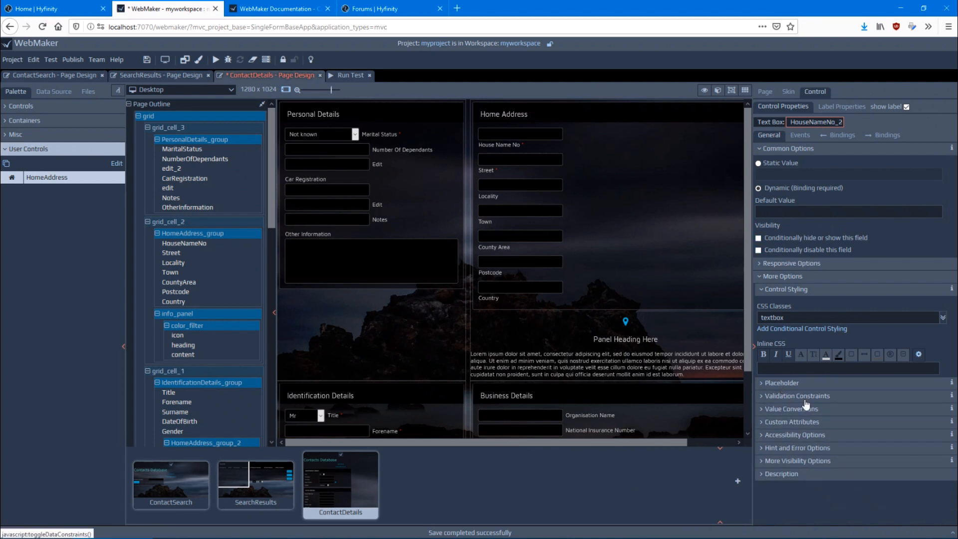
left_click(22, 106)
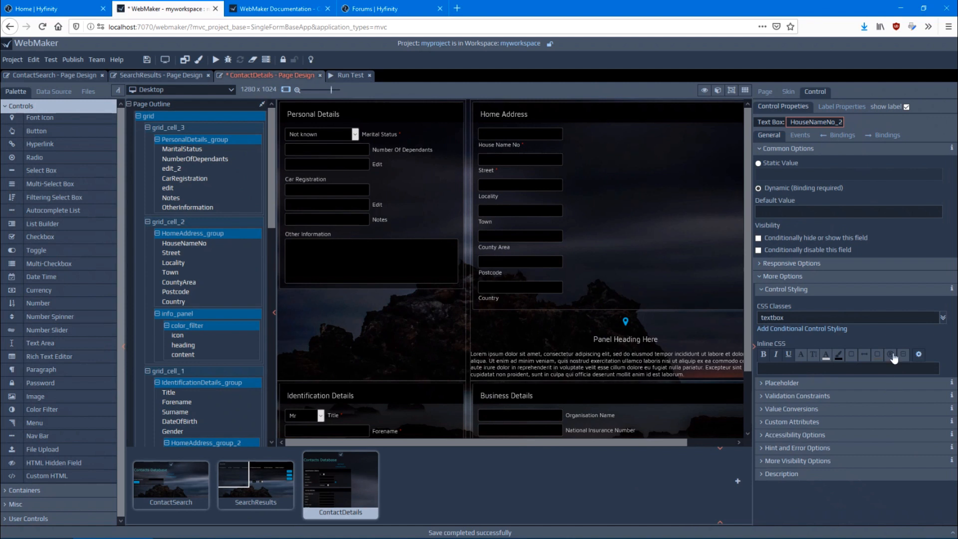
Examine the page display and submission bindings of the HouseNameNo_2 text box
left_click(832, 139)
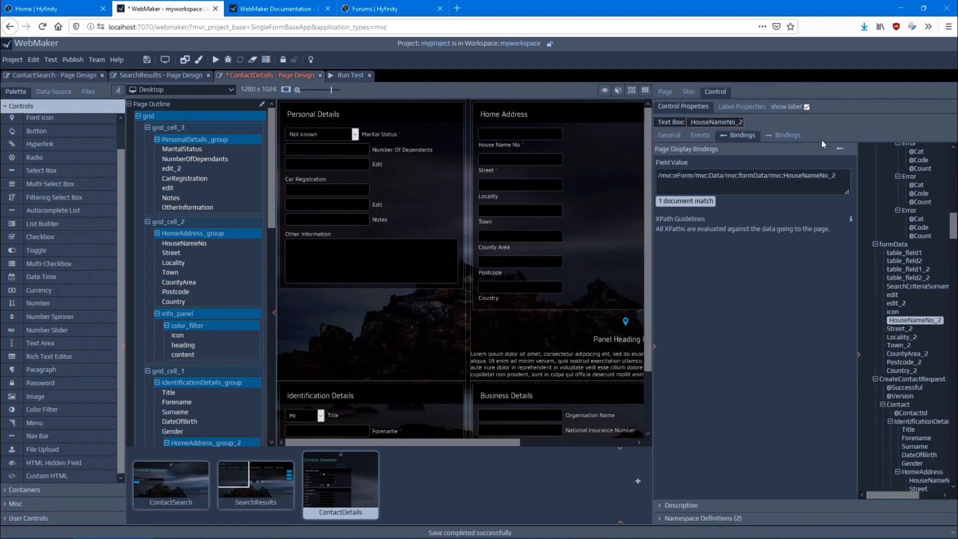
left_click(795, 142)
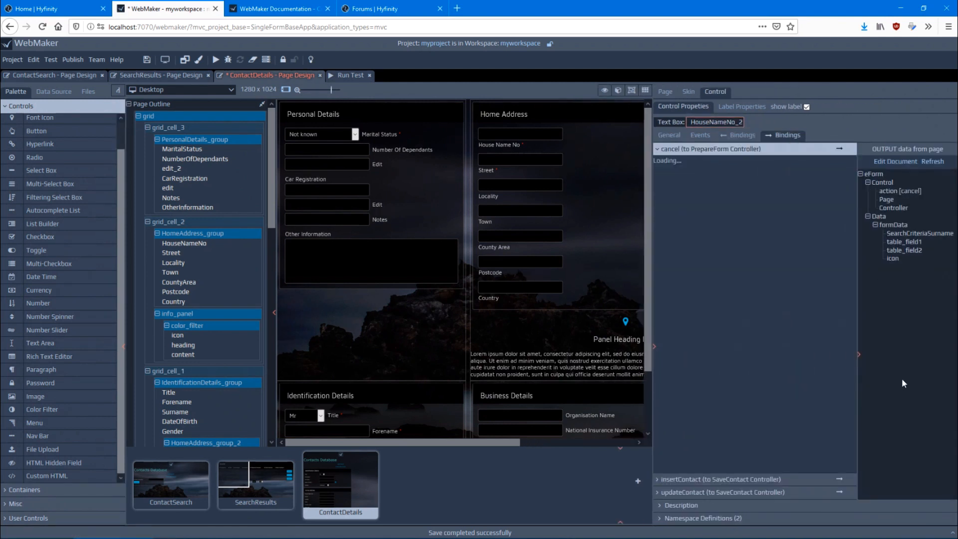
left_click(743, 136)
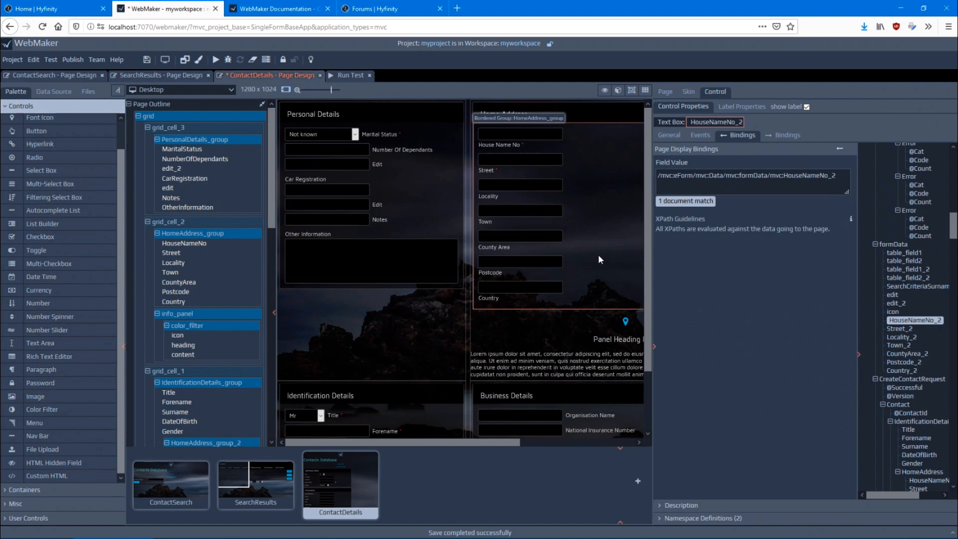
left_click(754, 176)
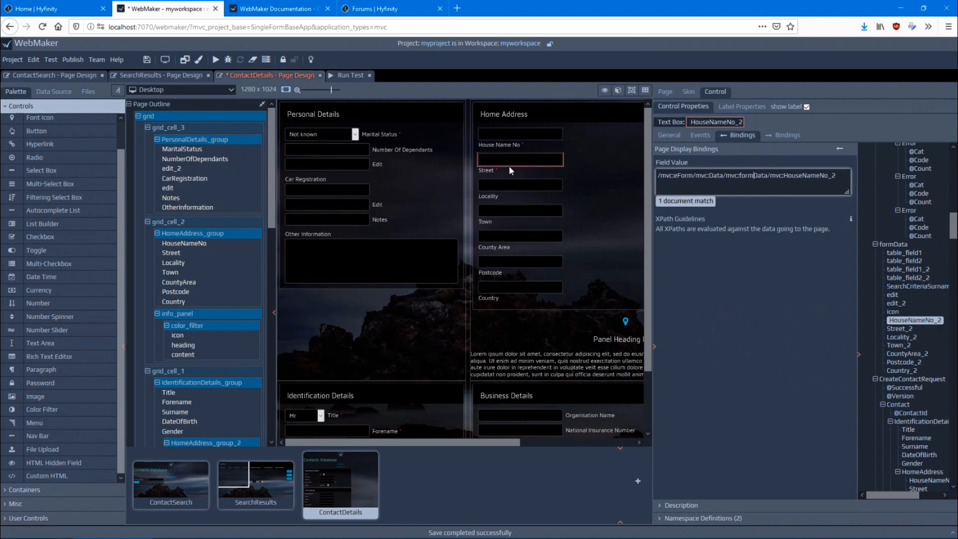
Examine the display bindings of the Number Of Dependants and edit_2 fields in Personal Details
scroll(487, 254, "down", 4)
scroll(443, 333, "up", 4)
left_click(332, 148)
left_click(328, 165)
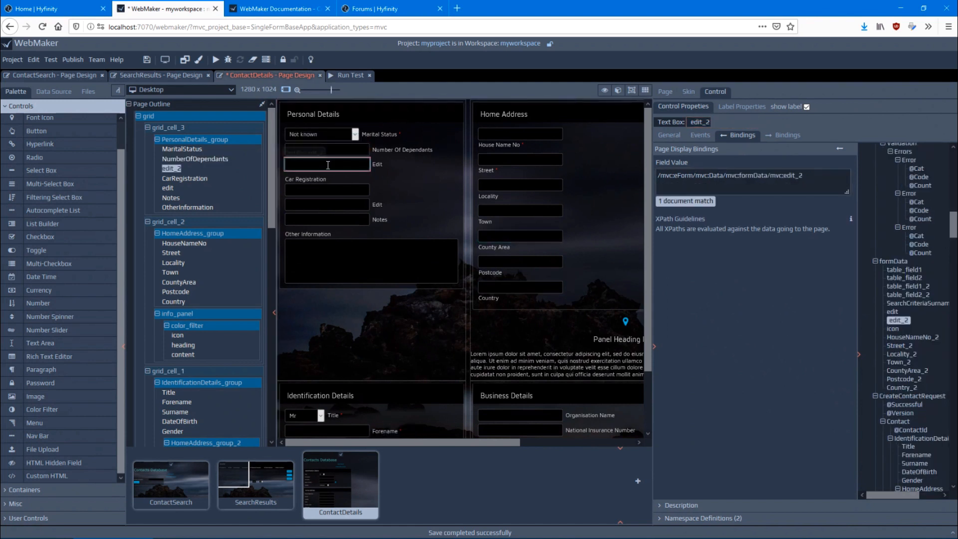
Try binding the Car Registration field's display value to NumberOfDependants and bind it back to CarRegistration
left_click(328, 188)
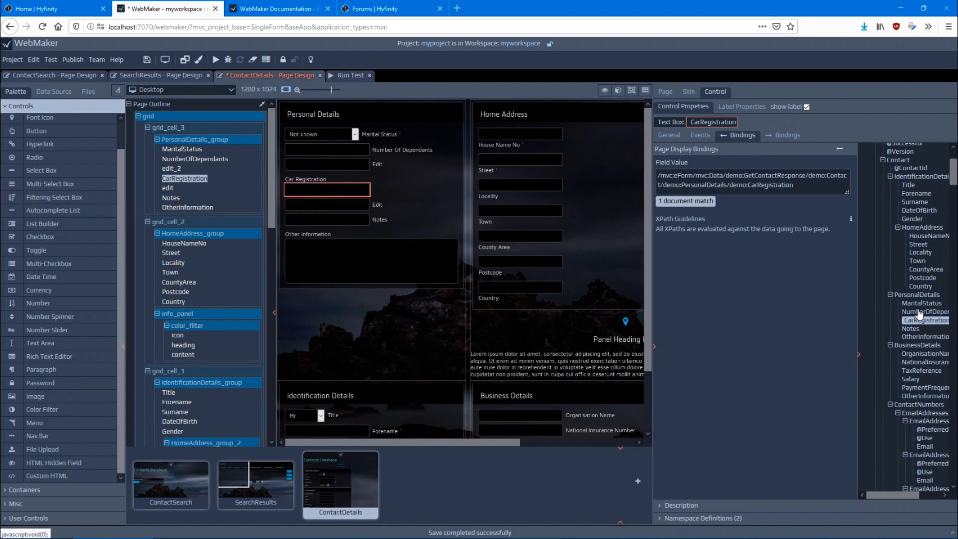
left_click_drag(920, 320, 754, 182)
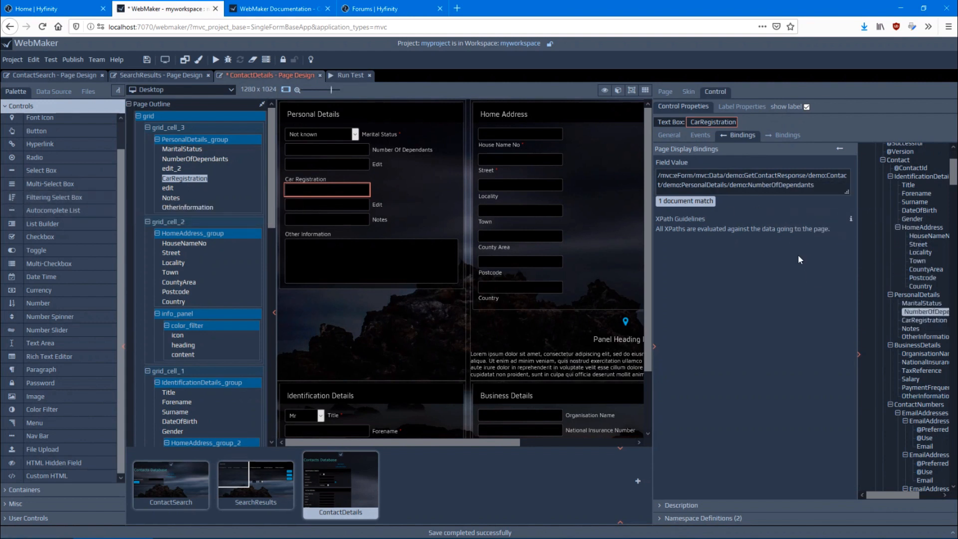
left_click_drag(917, 322, 778, 182)
Examine CarRegistration's submission bindings for cancel, insertContact and updateContact, and show the page flow diagram in an enlarged area
left_click(788, 135)
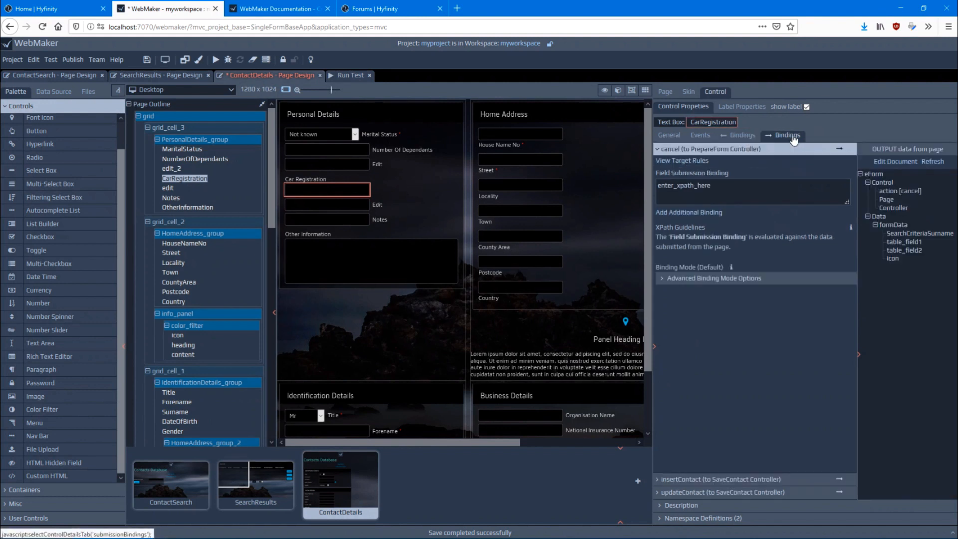
left_click(704, 477)
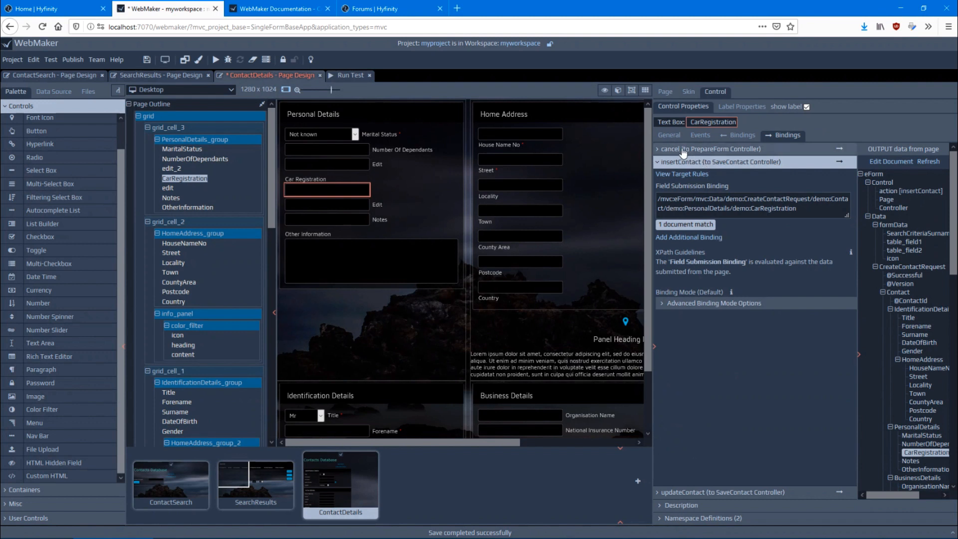
left_click(681, 493)
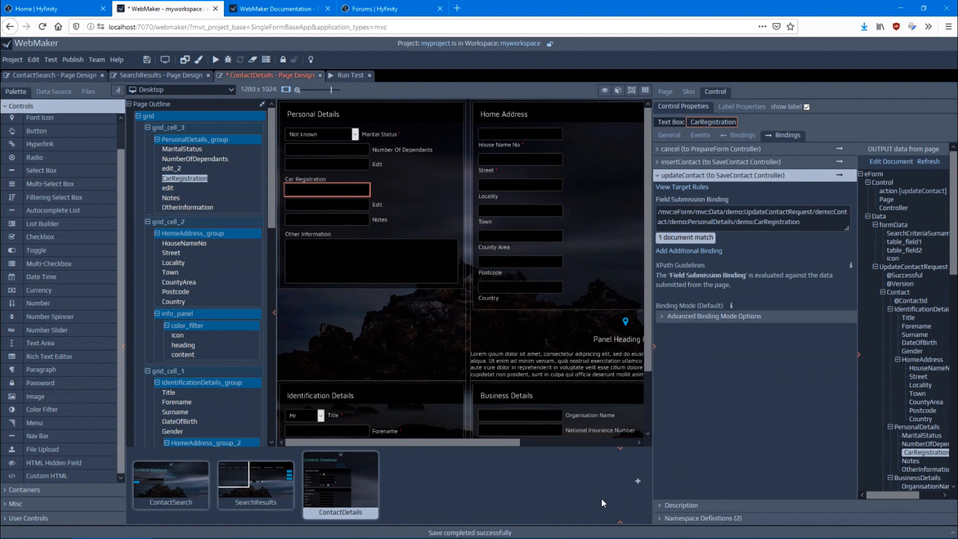
left_click(621, 525)
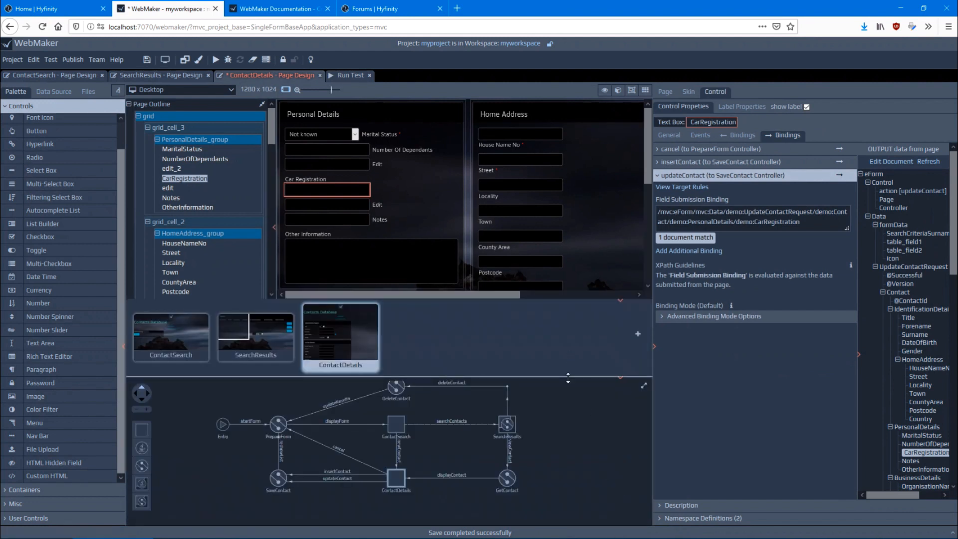
left_click_drag(552, 247, 552, 246)
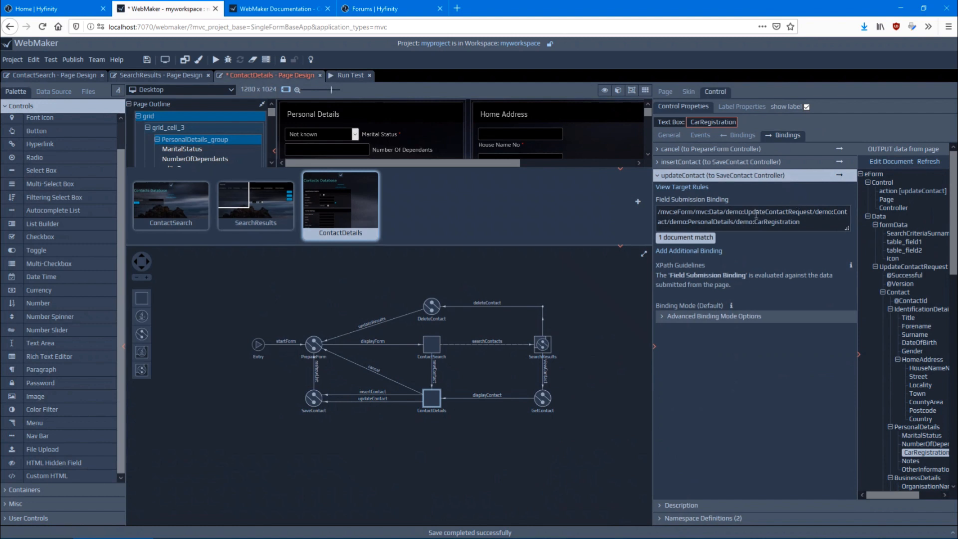
Compare CarRegistration's field submission bindings for the updateContact, insertContact and cancel events
left_click_drag(739, 214, 816, 212)
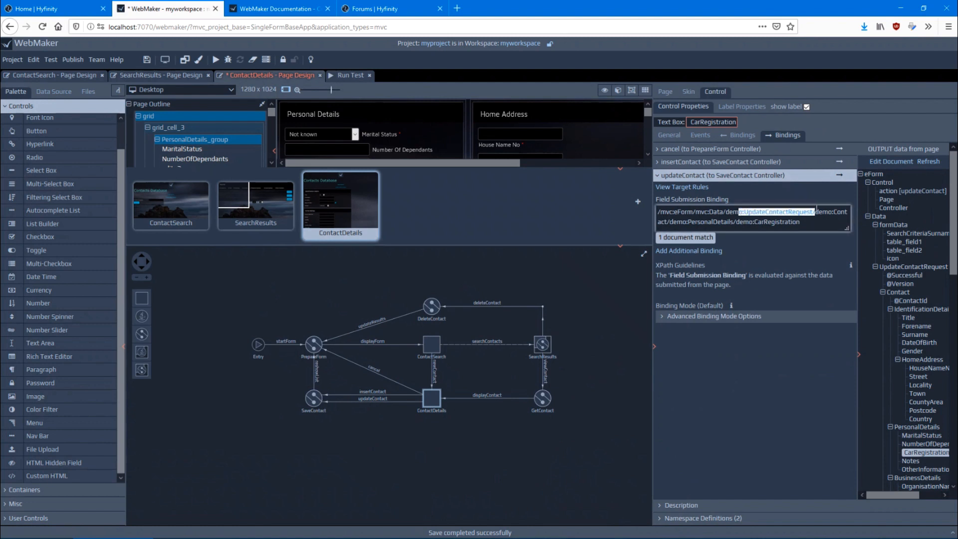
left_click(711, 162)
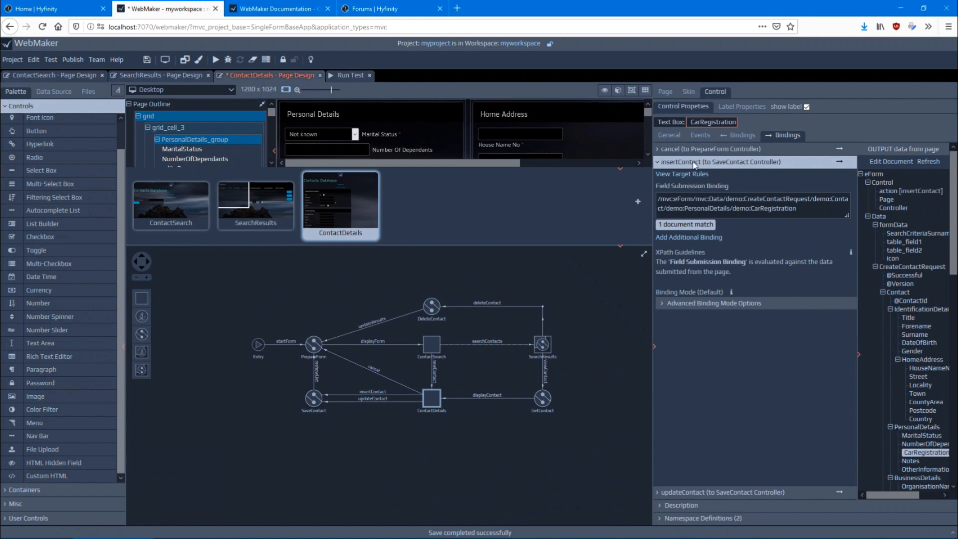
left_click_drag(739, 196, 814, 199)
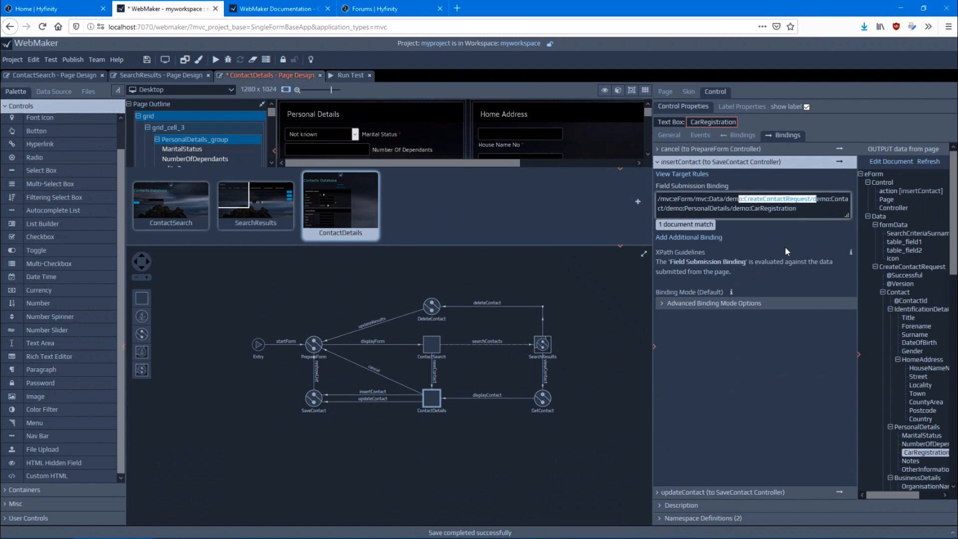
left_click(701, 152)
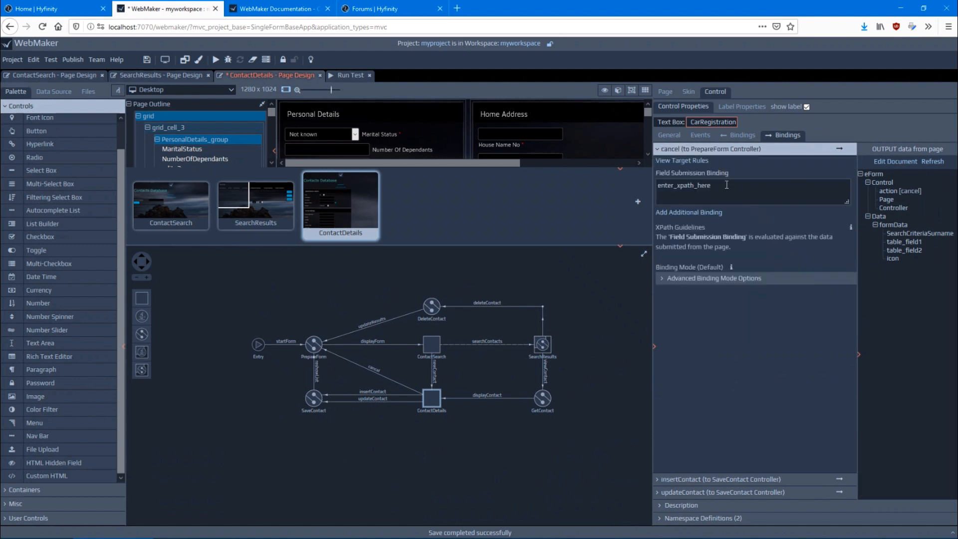
left_click(727, 185)
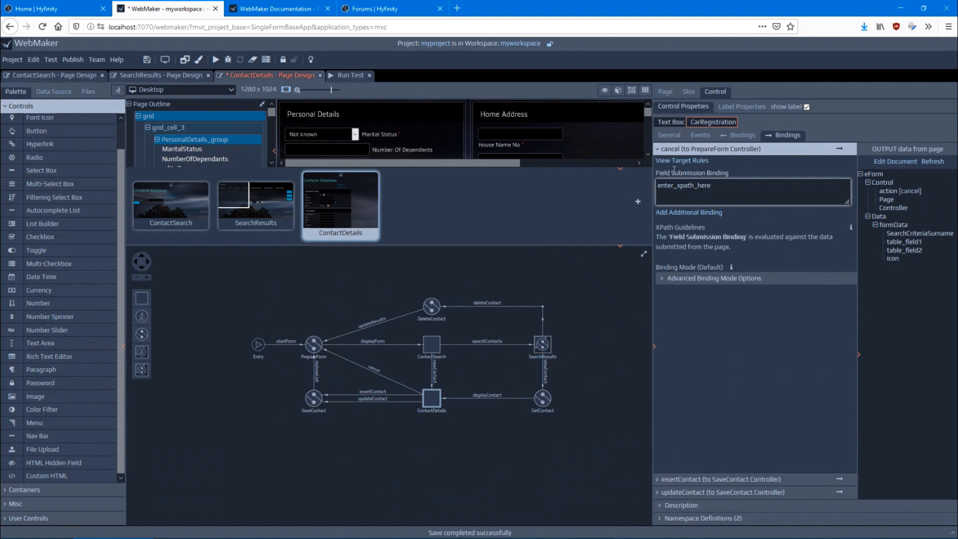
View the target rules of insertContact in the SaveContact controller and compare their input data with the ContactDetails page's output data
left_click(714, 480)
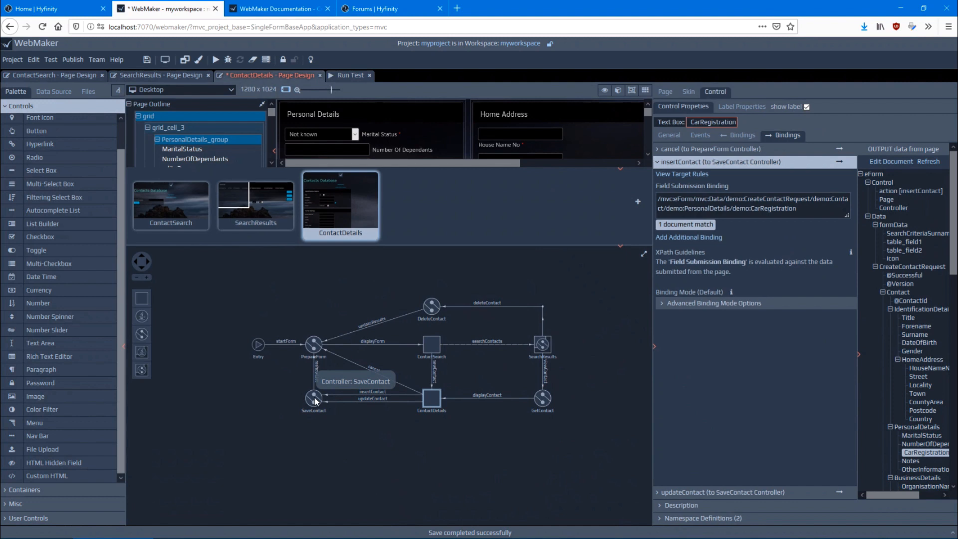
left_click(688, 177)
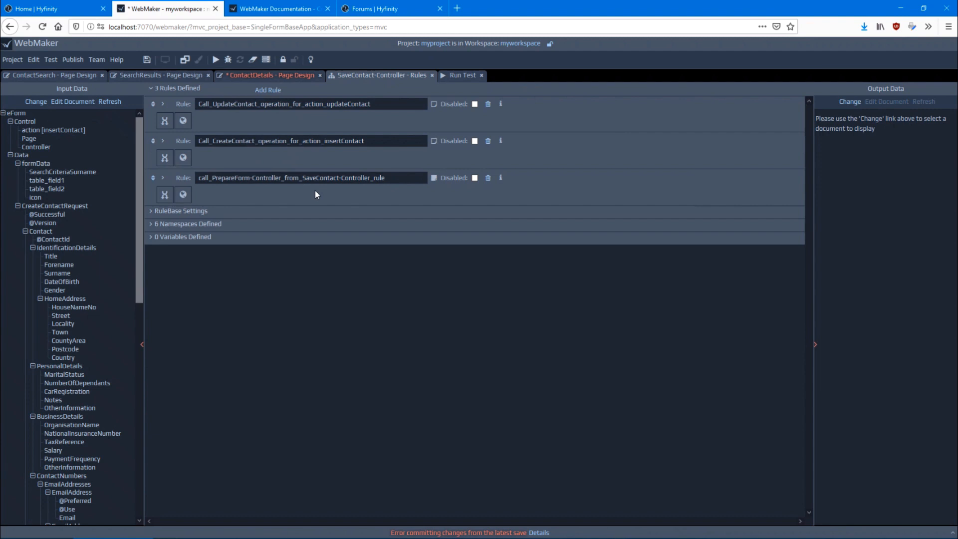
scroll(69, 224, "down", 10)
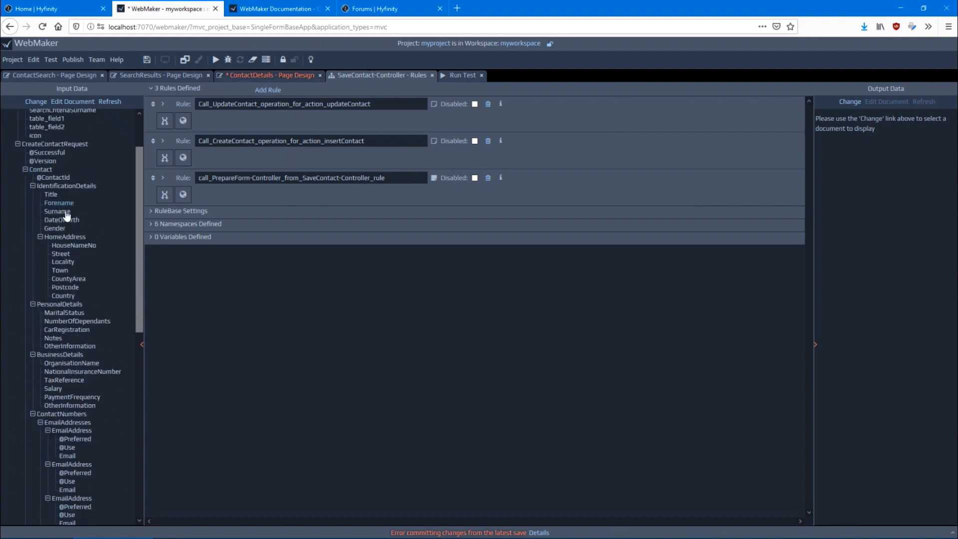
scroll(85, 344, "up", 10)
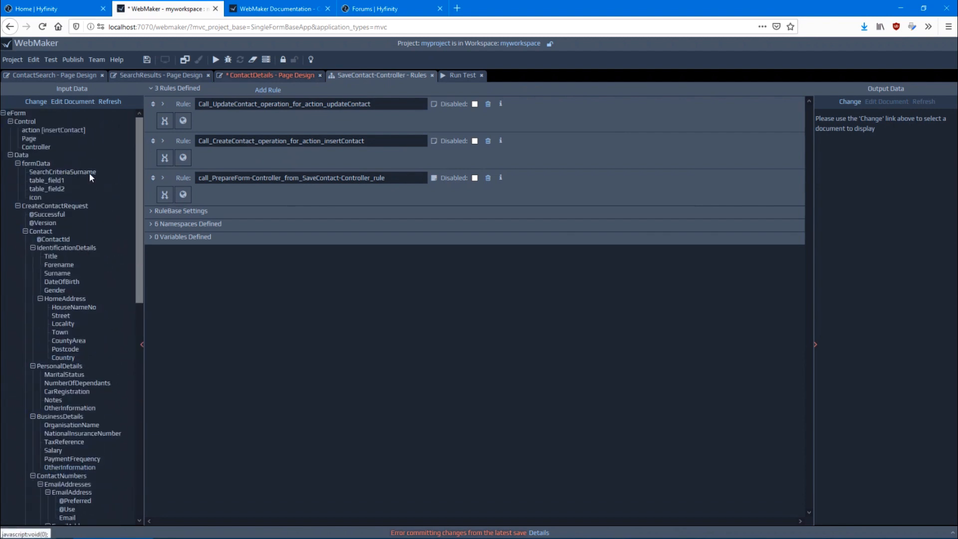
left_click(269, 79)
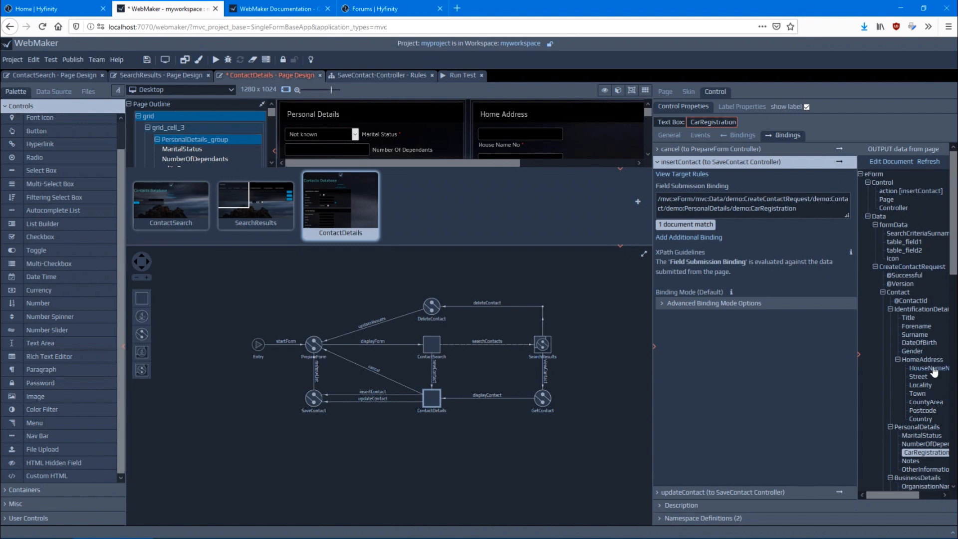
left_click(355, 76)
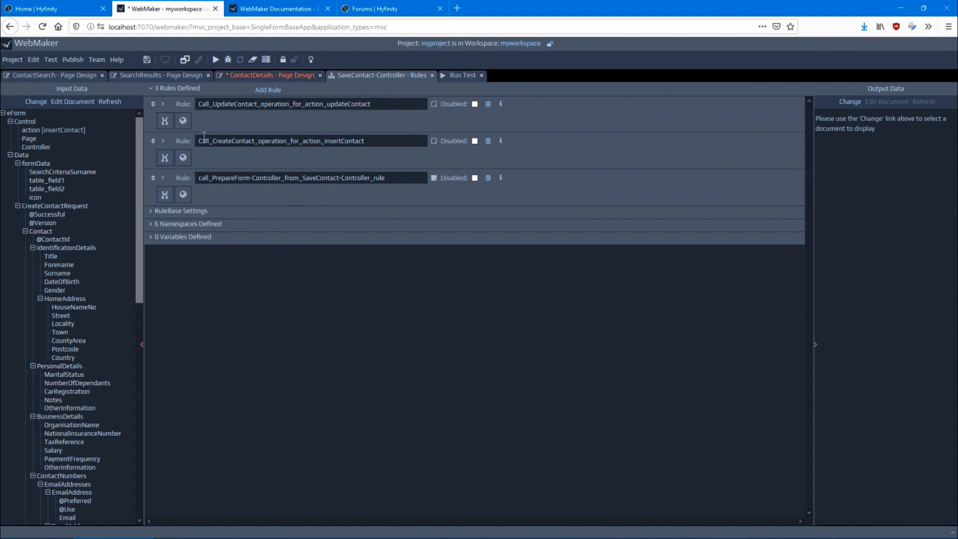
Examine the conditions and call_service action of the Call_UpdateContact_operation_for_action_updateContact rule, checking the incoming actions against the page flow
left_click(162, 105)
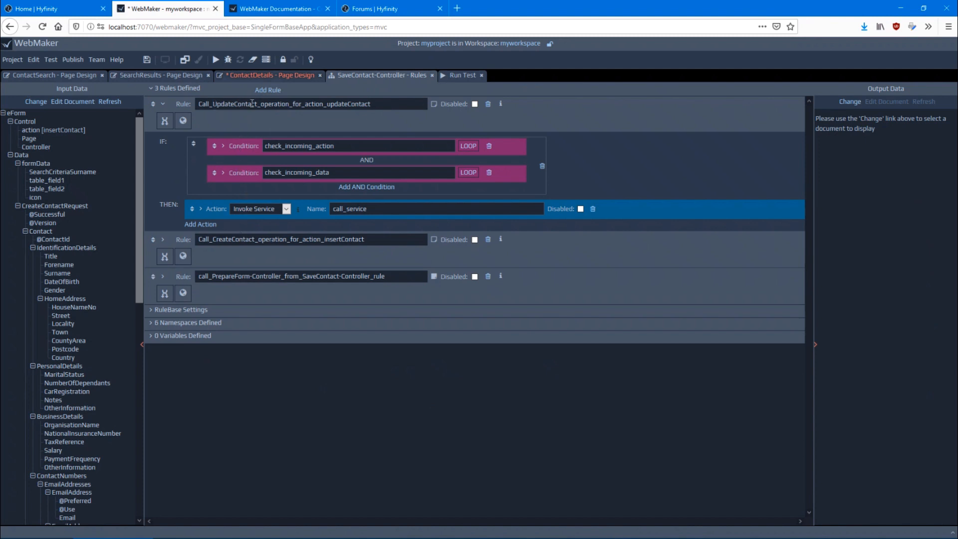
left_click(222, 147)
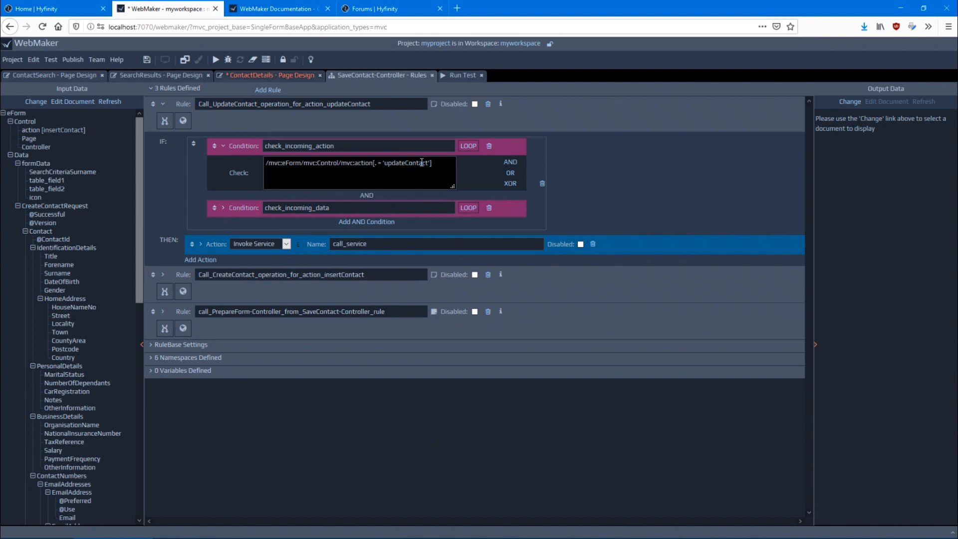
left_click(261, 75)
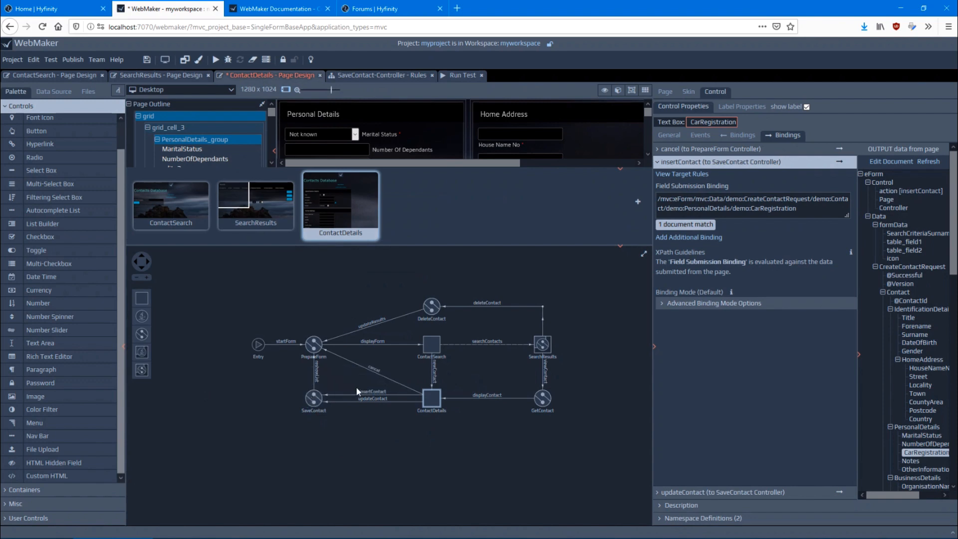
left_click(345, 76)
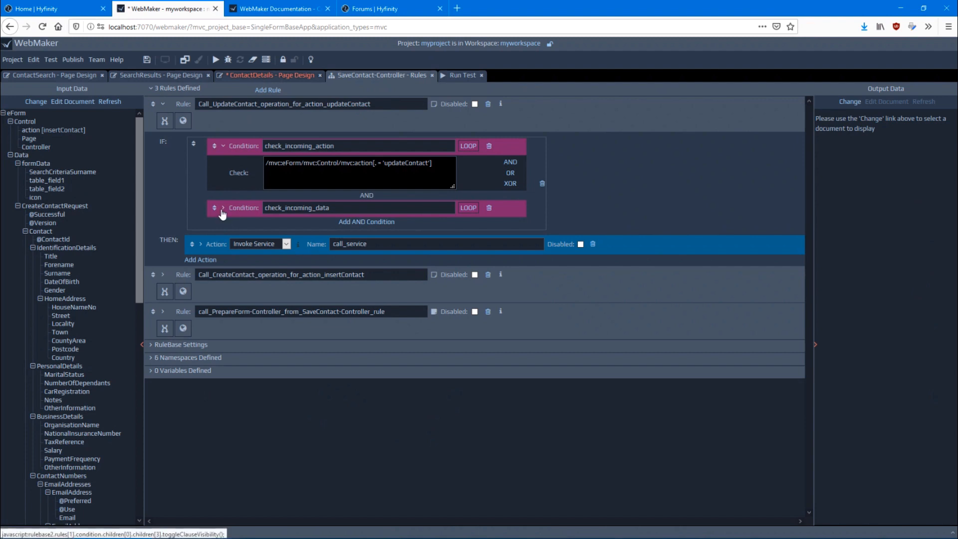
left_click(223, 209)
double_click(359, 225)
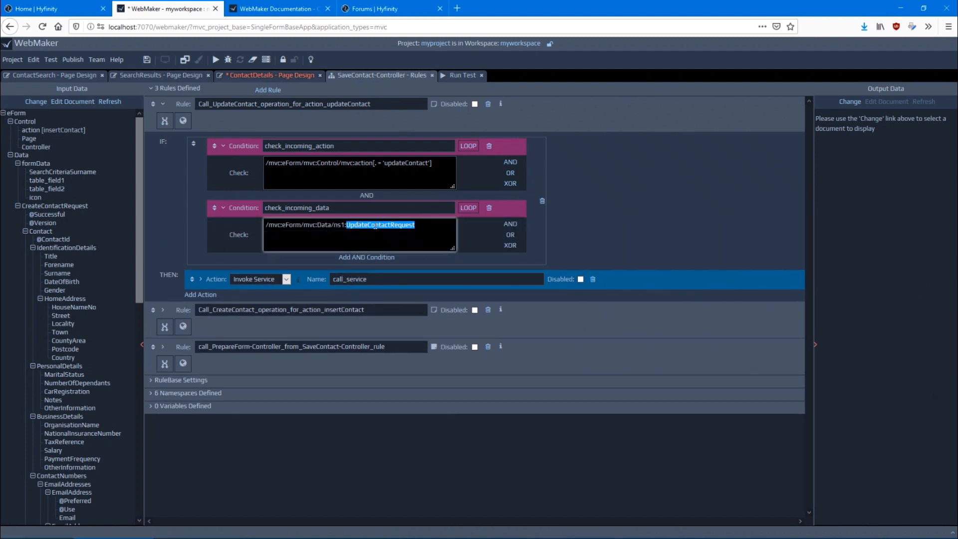
left_click(201, 280)
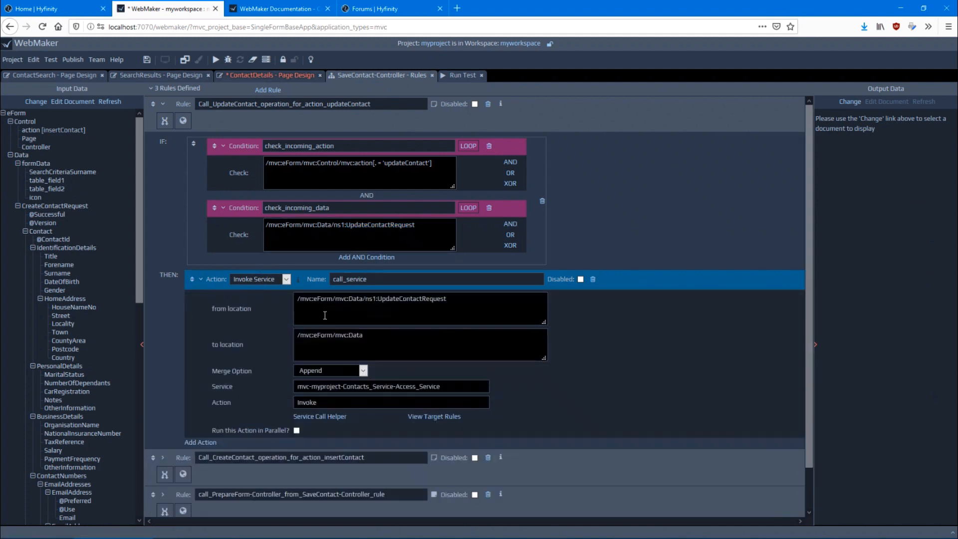
Examine the check_incoming_action and check_incoming_data conditions of the Call_CreateContact_operation_for_action_insertContact rule
scroll(325, 315, "down", 2)
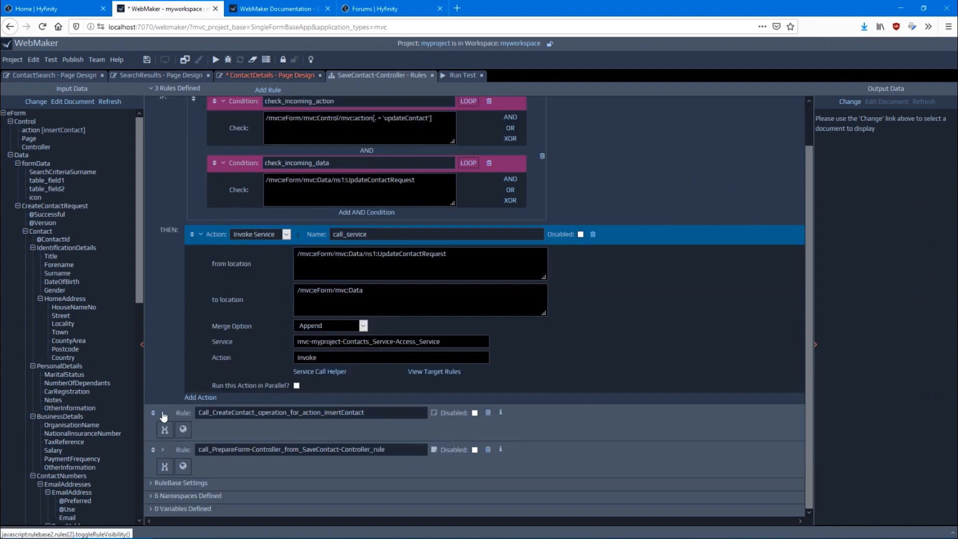
left_click(163, 413)
scroll(192, 135, "down", 2)
scroll(200, 150, "down", 1)
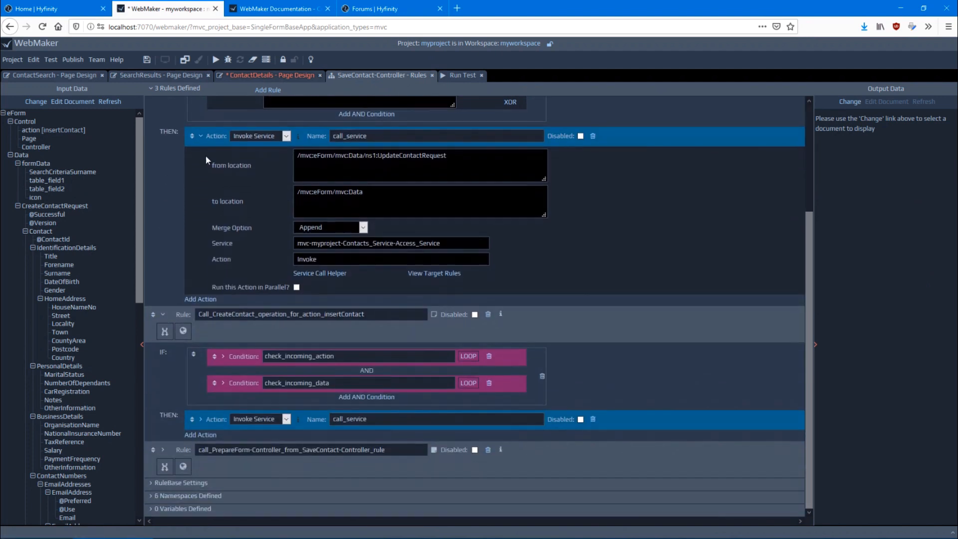
left_click(223, 356)
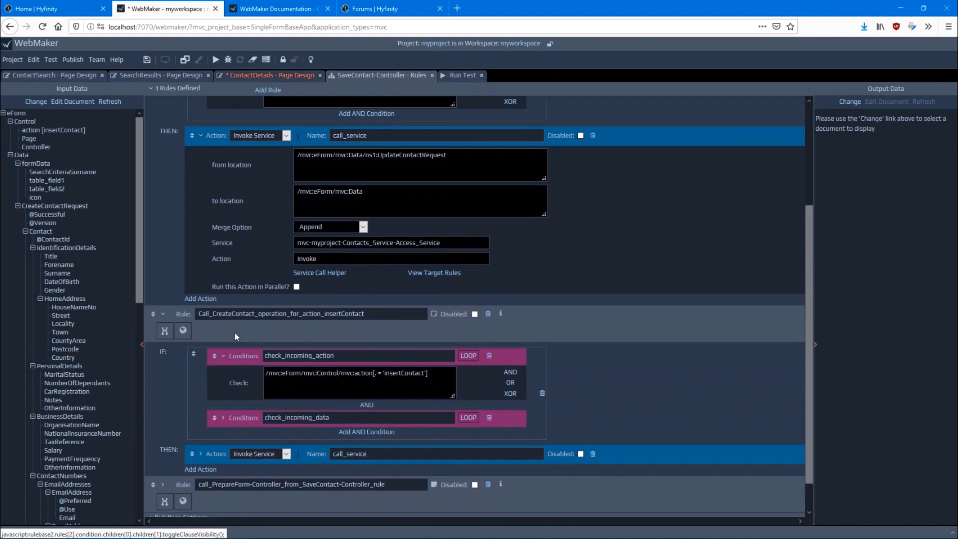
scroll(223, 379, "down", 1)
left_click(224, 387)
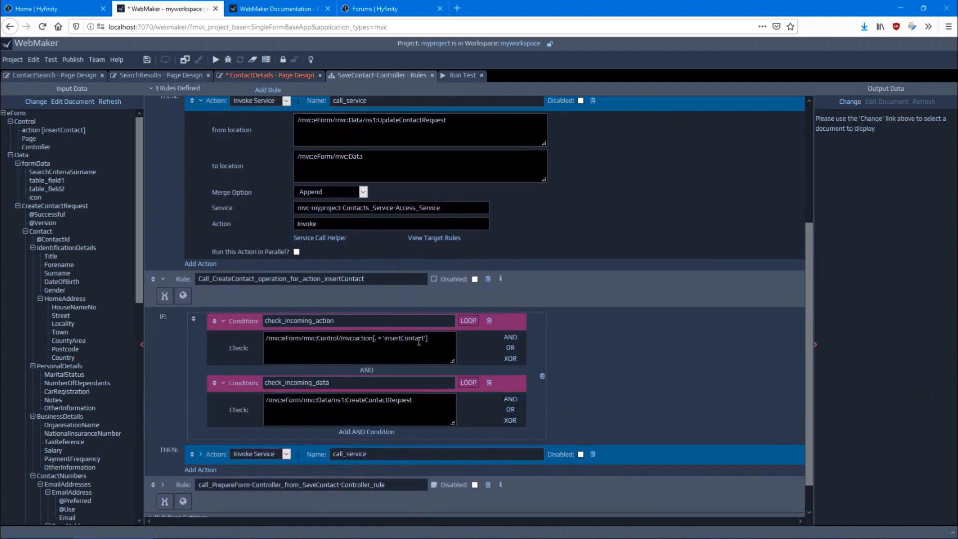
scroll(275, 316, "down", 1)
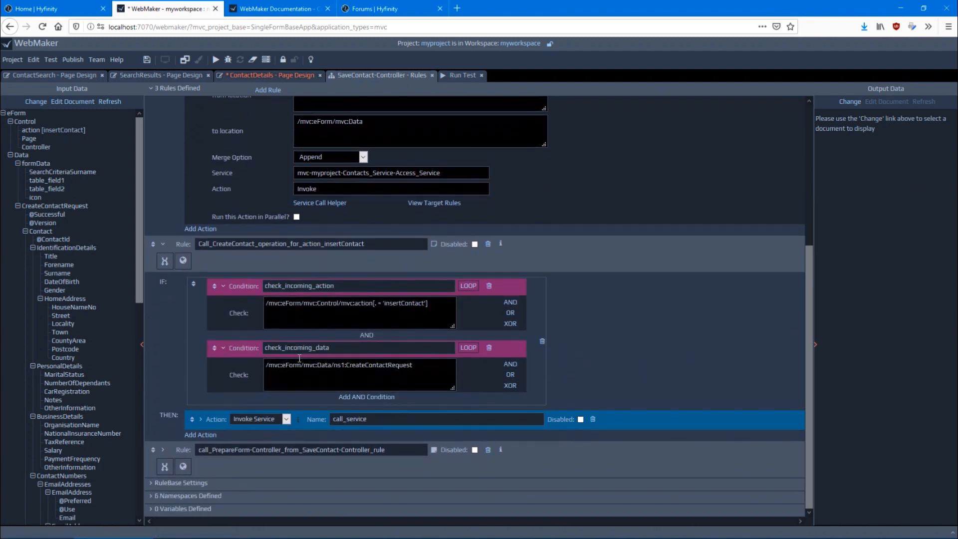
left_click(379, 369)
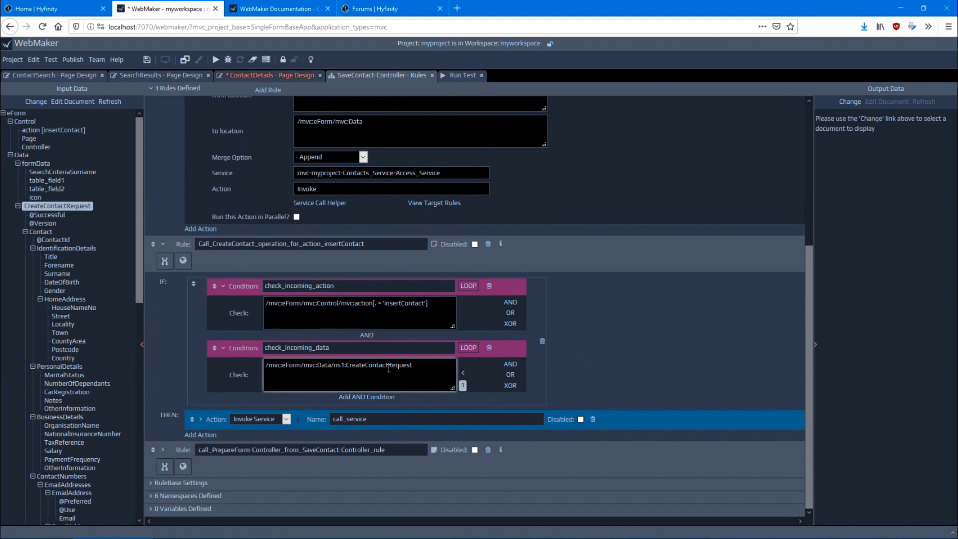
Examine the from and to locations of the insertContact rule's call_service action and browse the available action types without changing Invoke Service
left_click(200, 420)
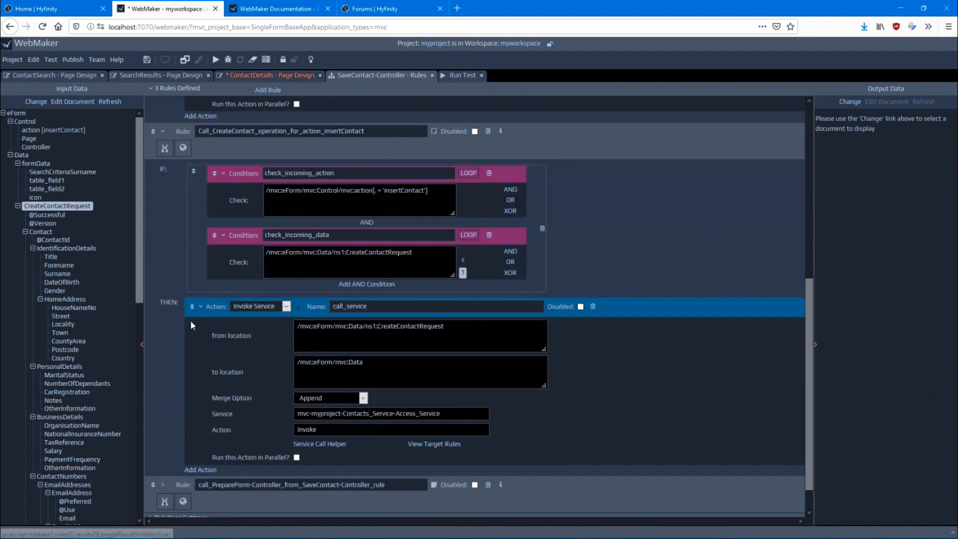
left_click(393, 306)
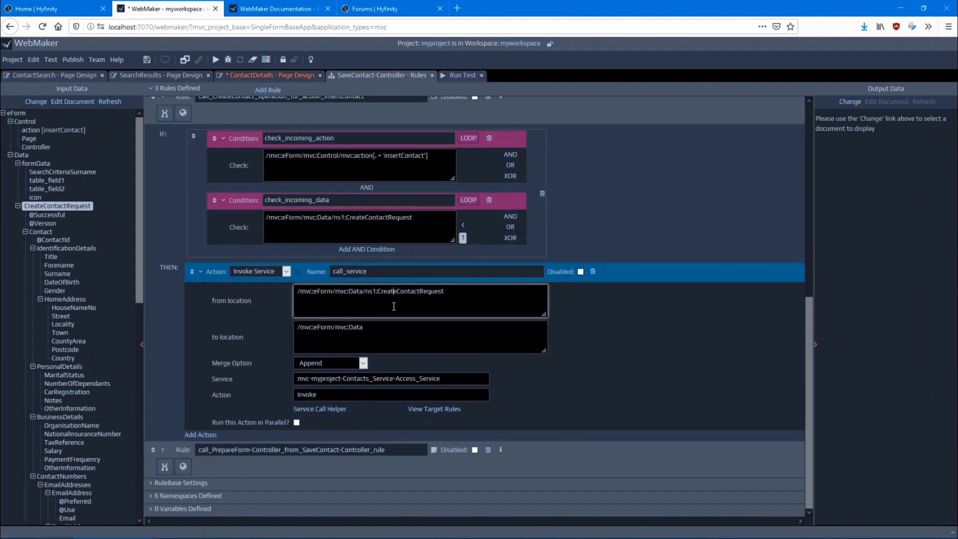
left_click(464, 340)
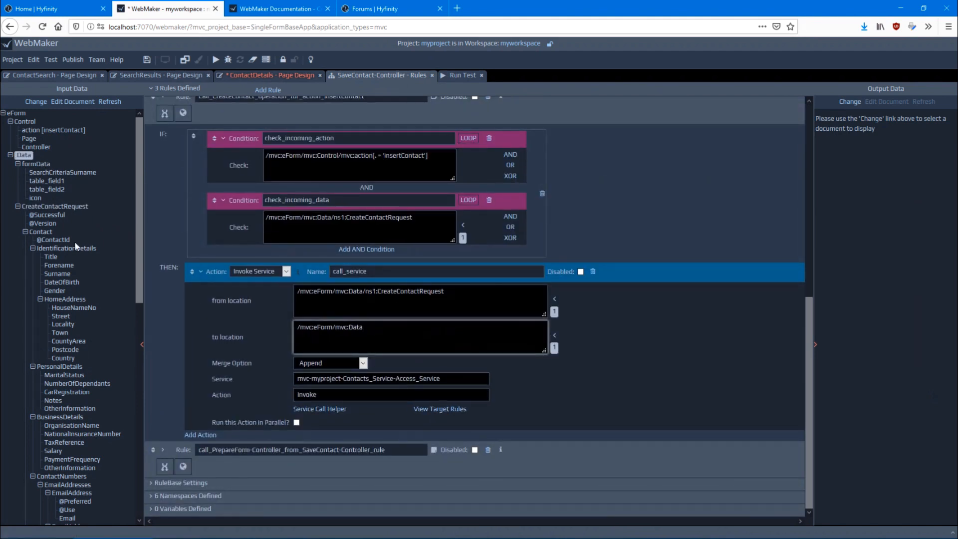
left_click(275, 275)
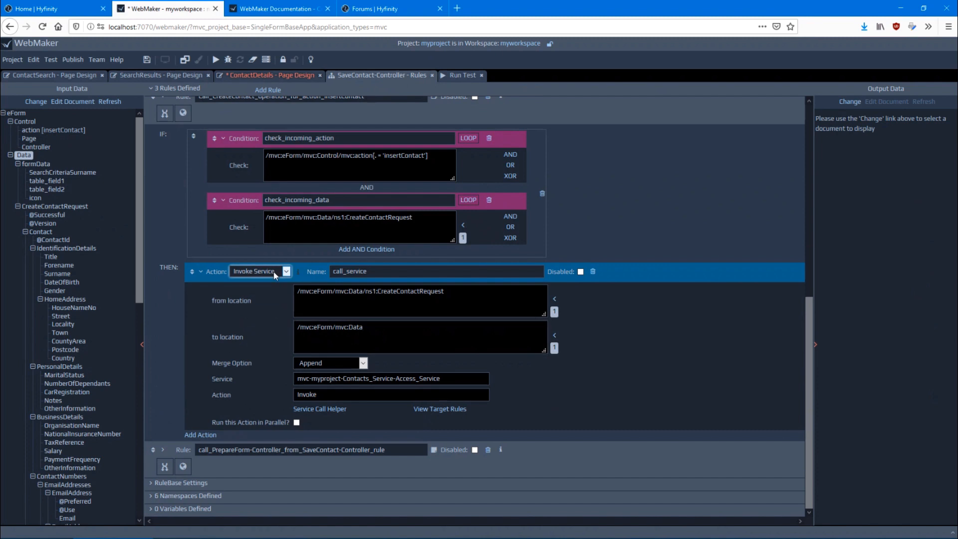
left_click(275, 275)
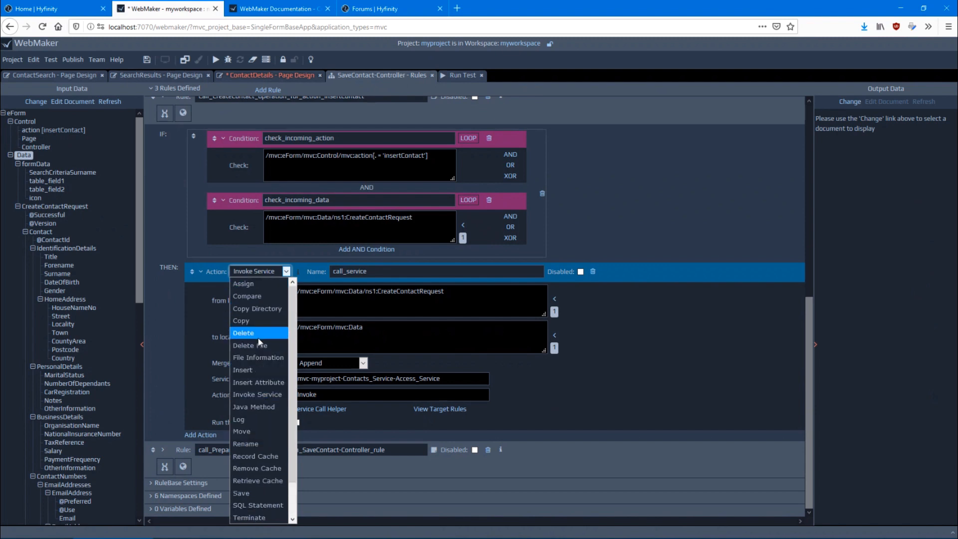
scroll(266, 415, "down", 1)
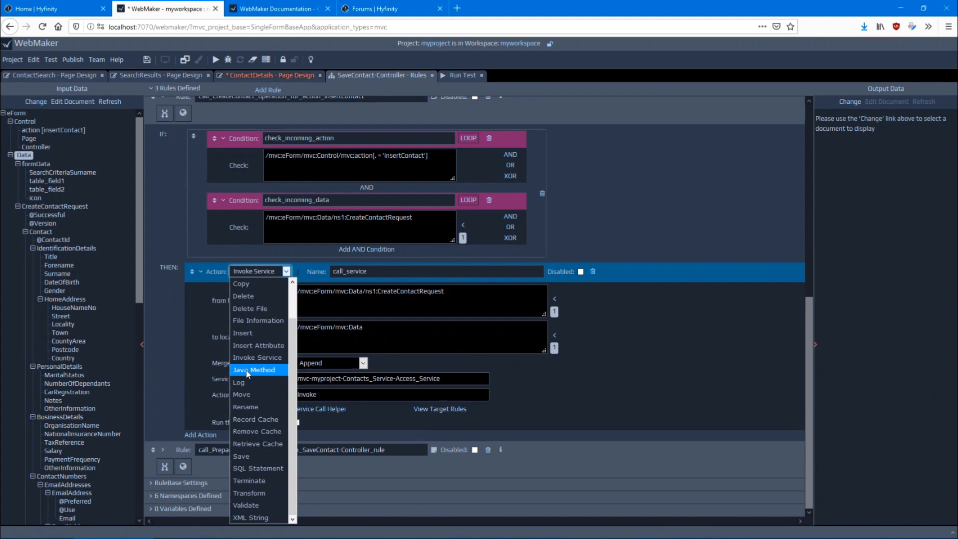
left_click(178, 351)
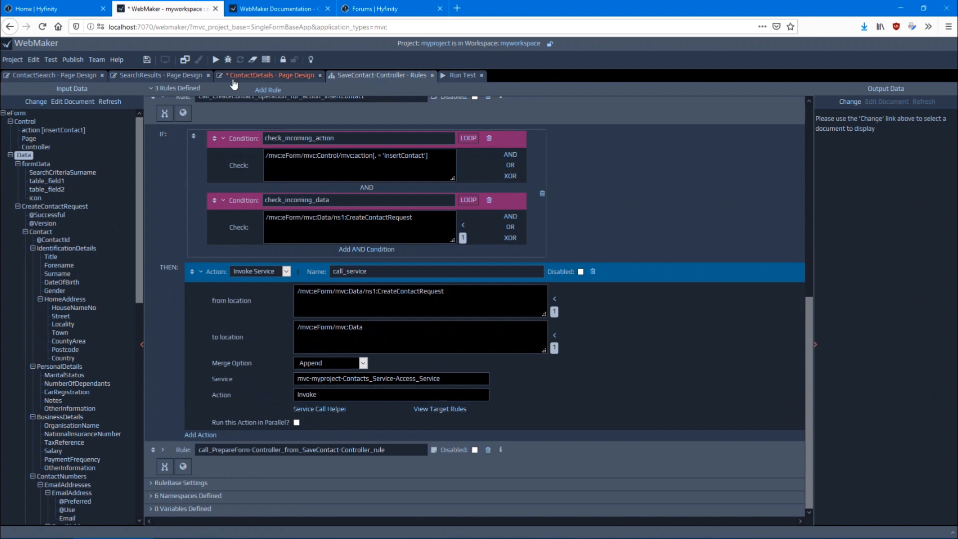
Run the application test and search the Contacts Database for contacts with surname "s"
left_click(213, 59)
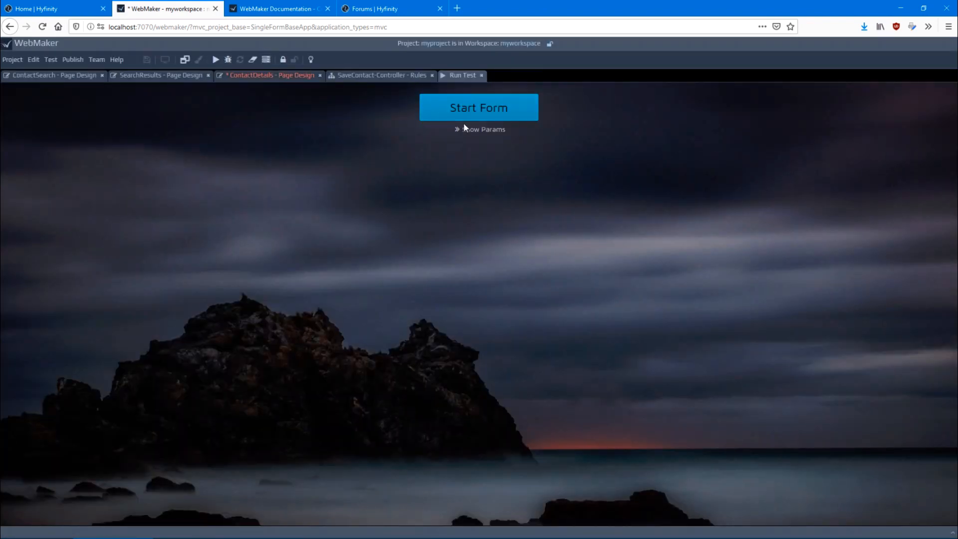
left_click(488, 116)
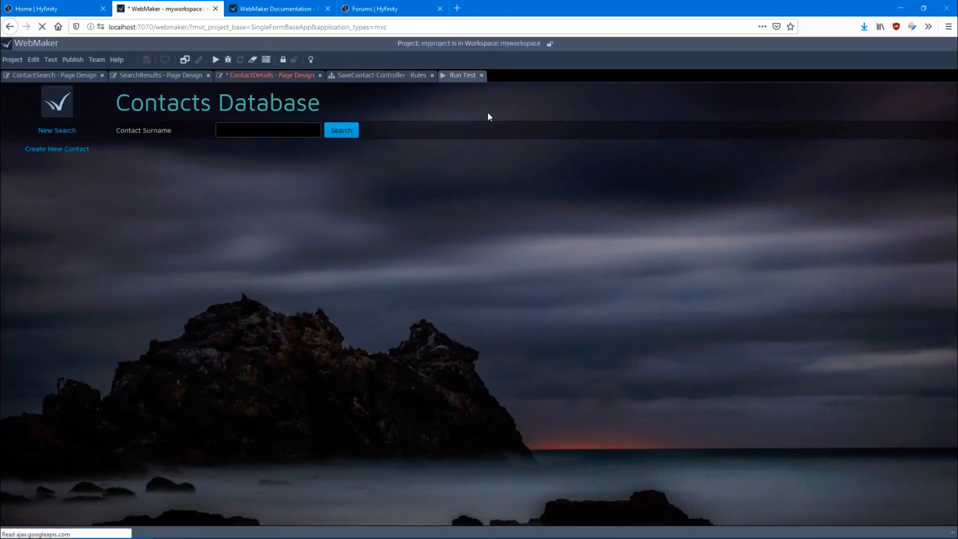
left_click(250, 132)
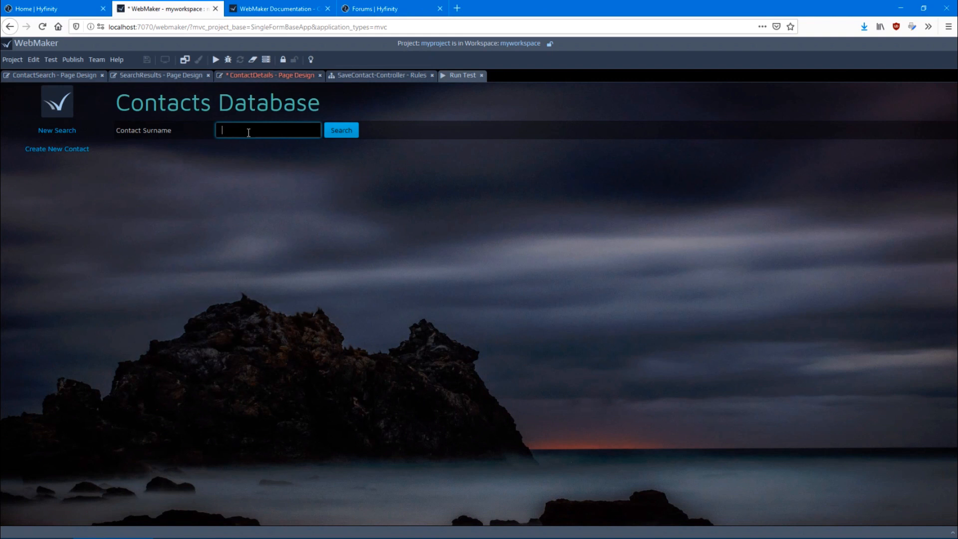
type("s")
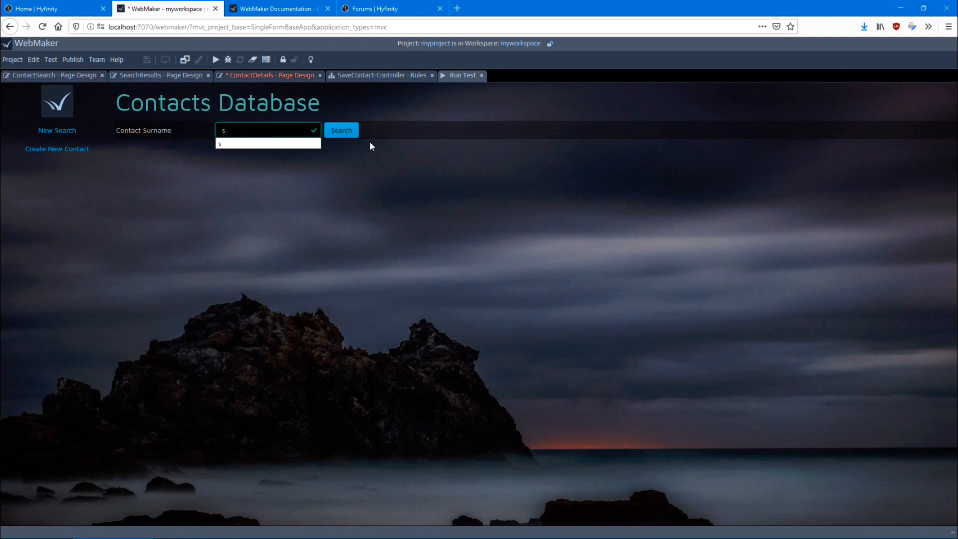
left_click(342, 132)
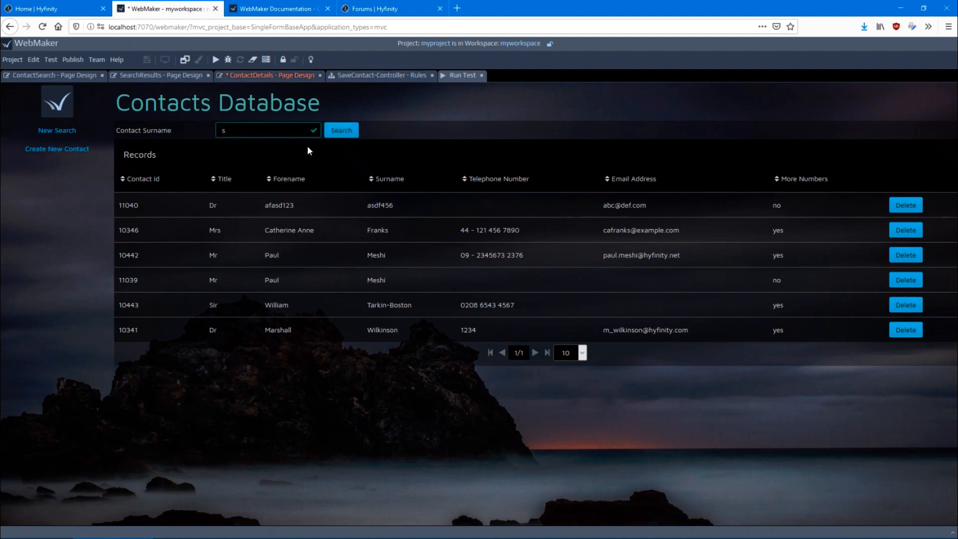
Open the debugger log for the test run and compare it with the page flow of the ContactDetails page
left_click(228, 60)
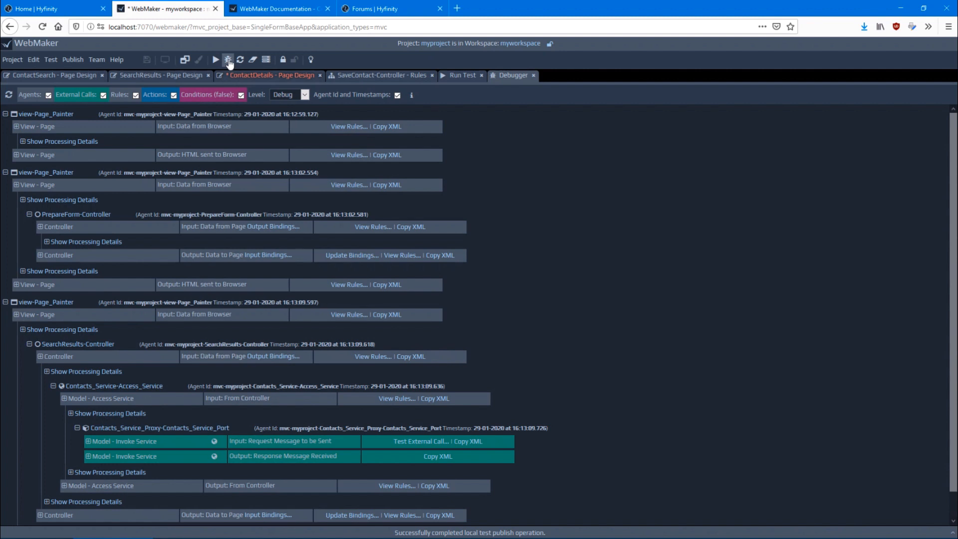
left_click(135, 74)
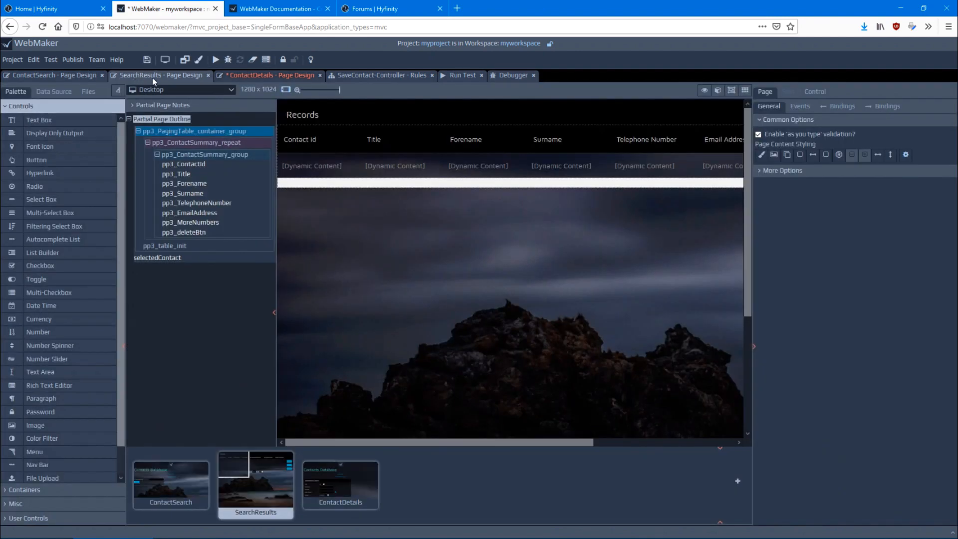
left_click(273, 76)
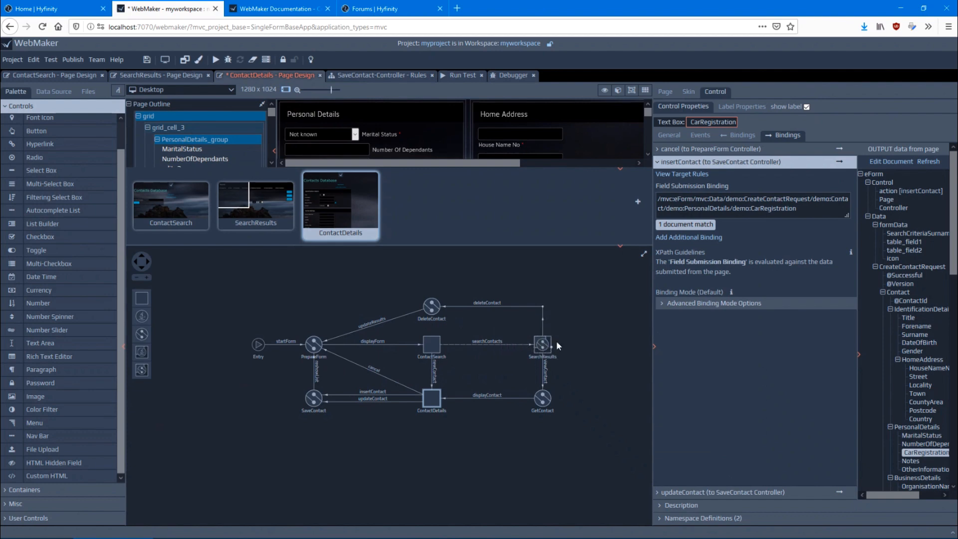
left_click(507, 76)
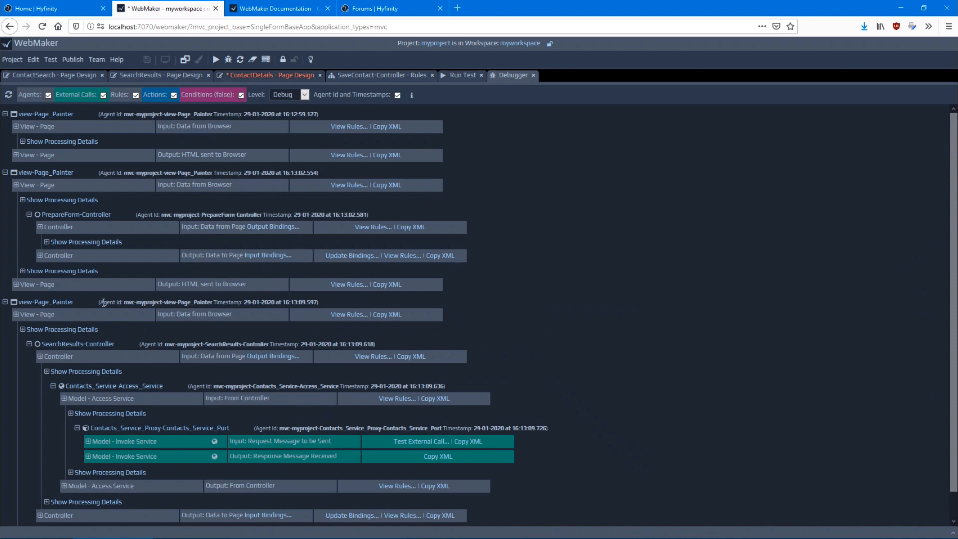
Examine the input data of the SearchResults-Controller in the debugger, checking the ContactSurname value under SearchCriteria
scroll(103, 302, "down", 1)
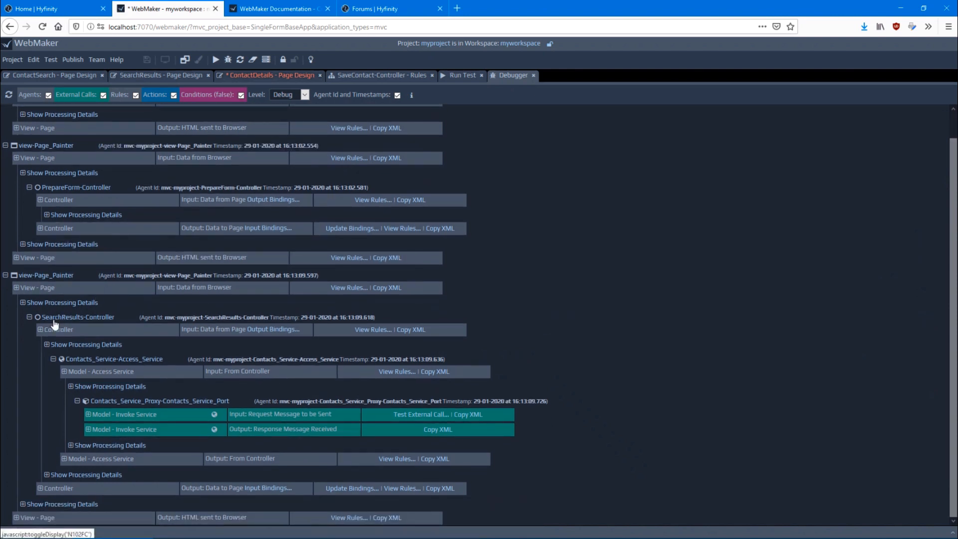
left_click(52, 330)
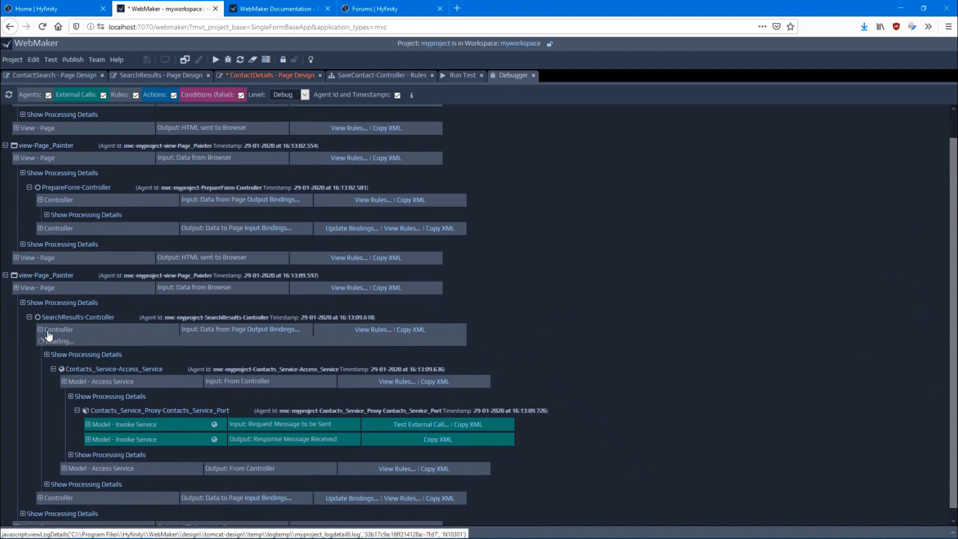
scroll(8, 344, "down", 5)
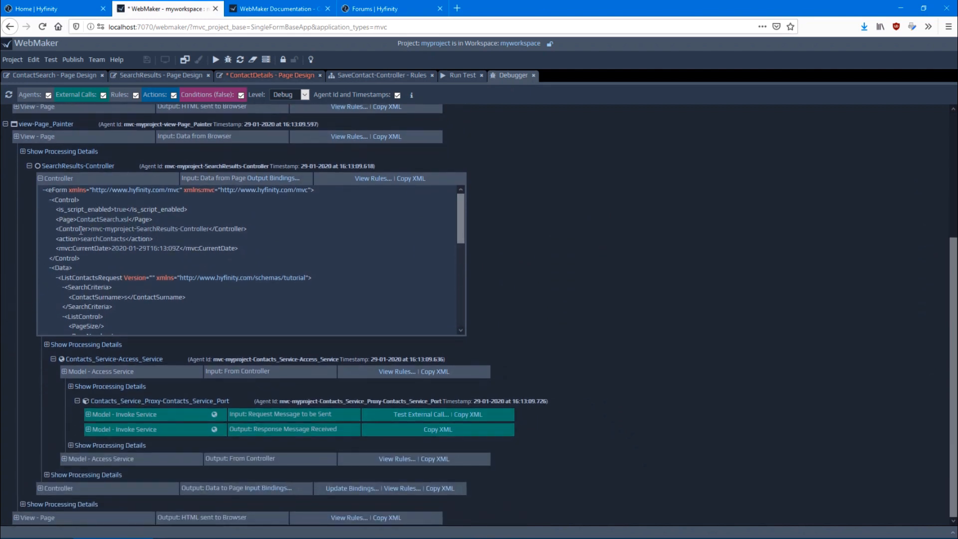
scroll(103, 243, "down", 2)
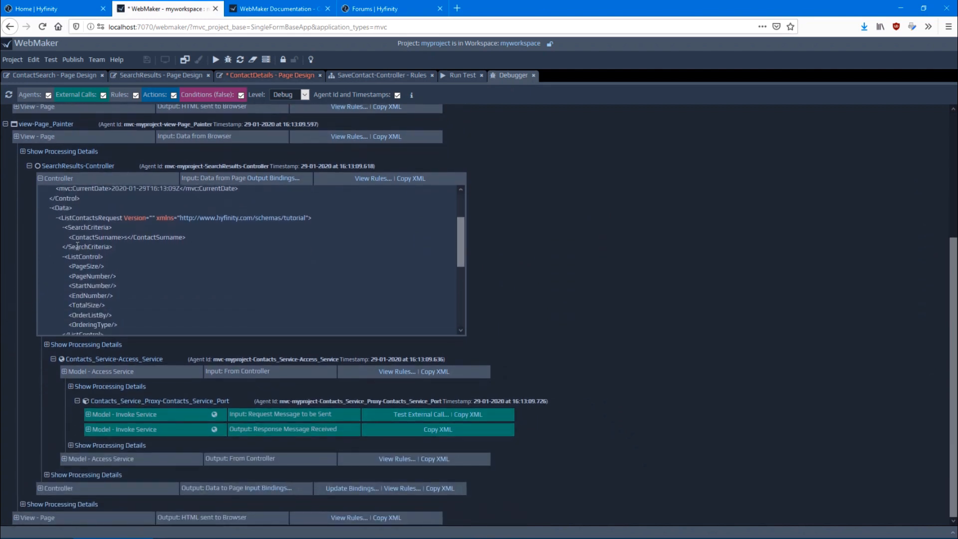
left_click_drag(81, 238, 110, 243)
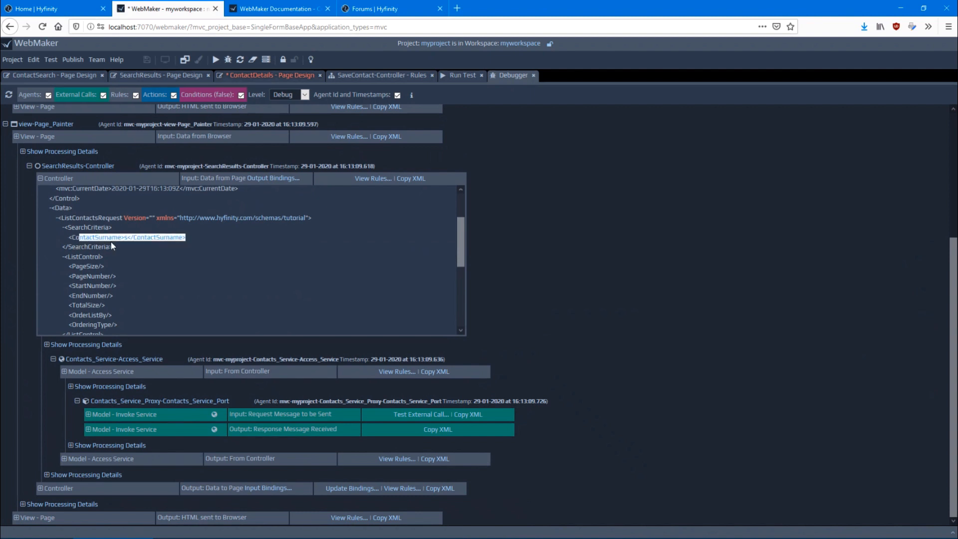
left_click(126, 239)
double_click(126, 238)
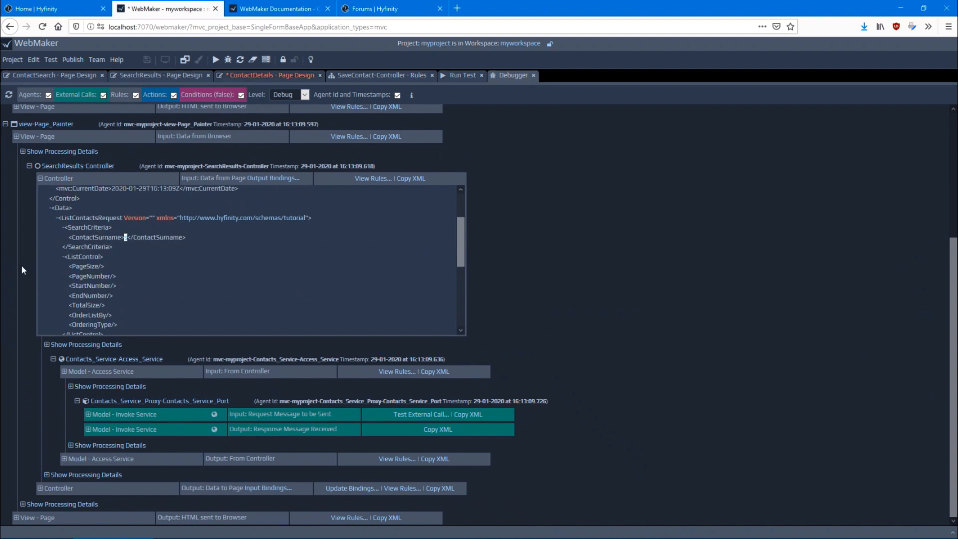
left_click(50, 178)
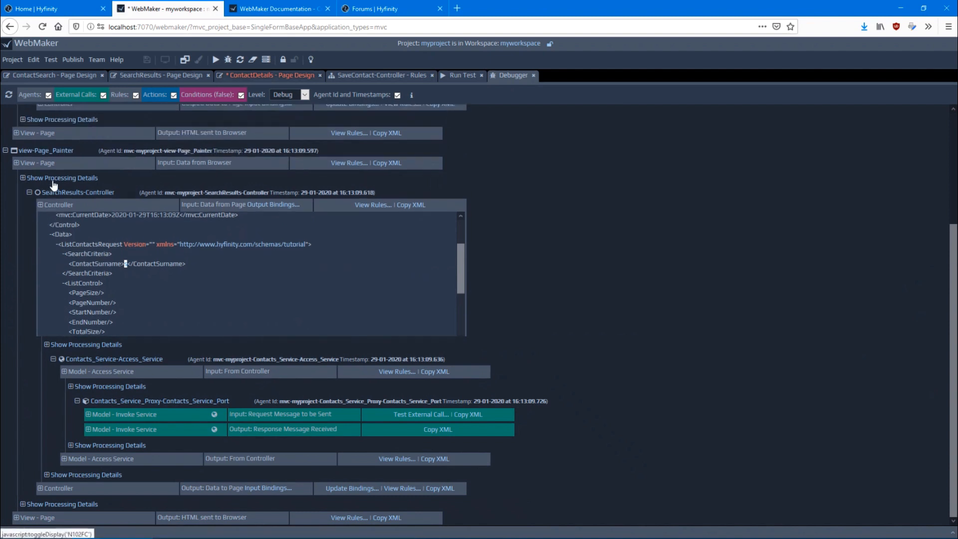
Examine the SearchResults-Controller's initial processing details and the request and response messages of the Contacts service call
left_click(46, 344)
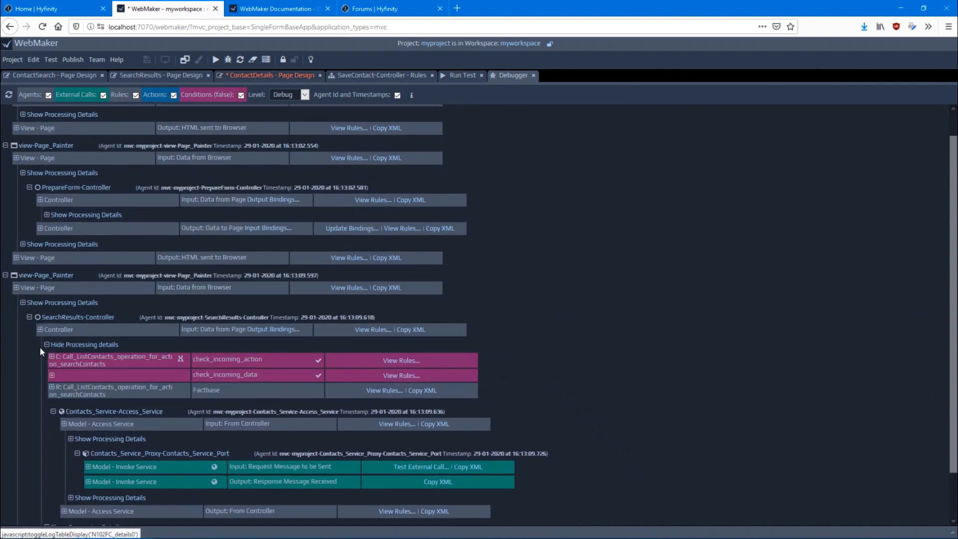
scroll(30, 344, "down", 1)
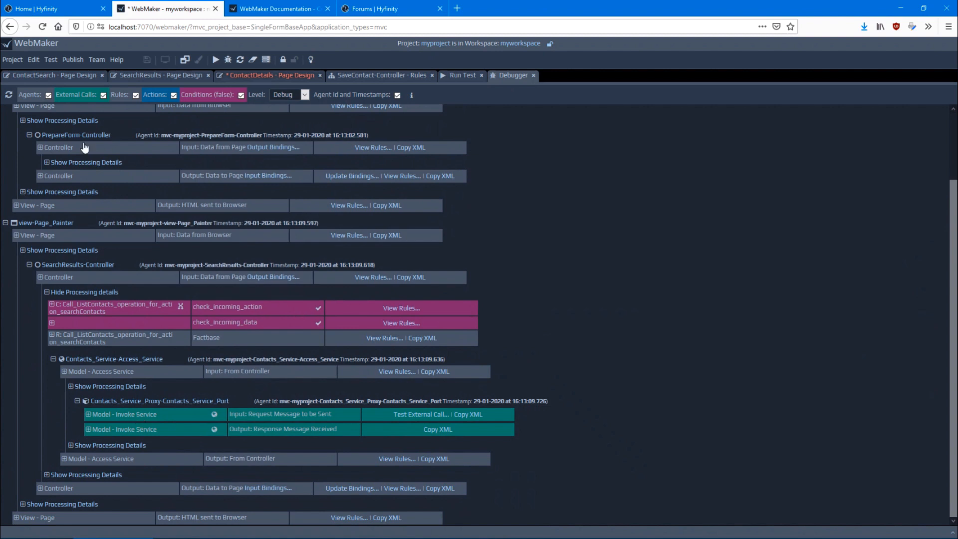
left_click(118, 416)
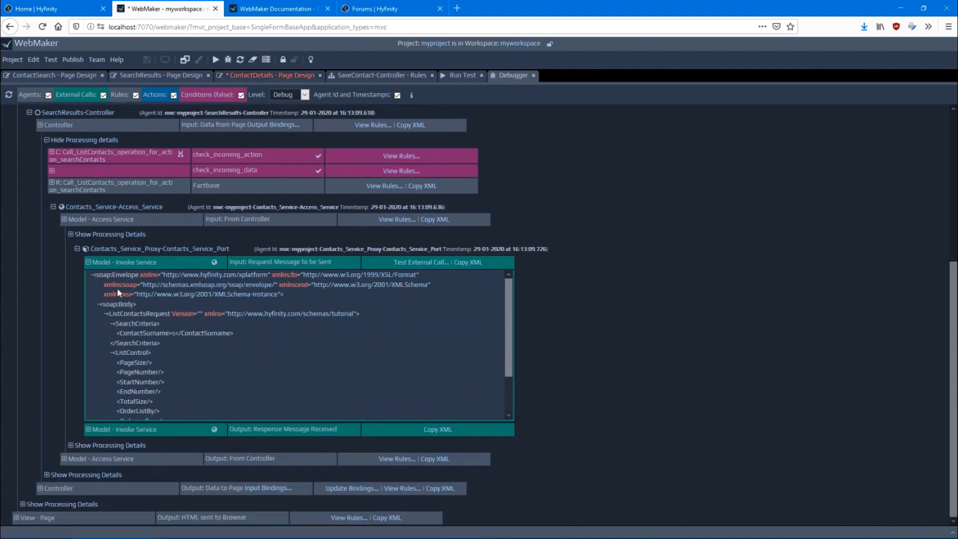
left_click(101, 430)
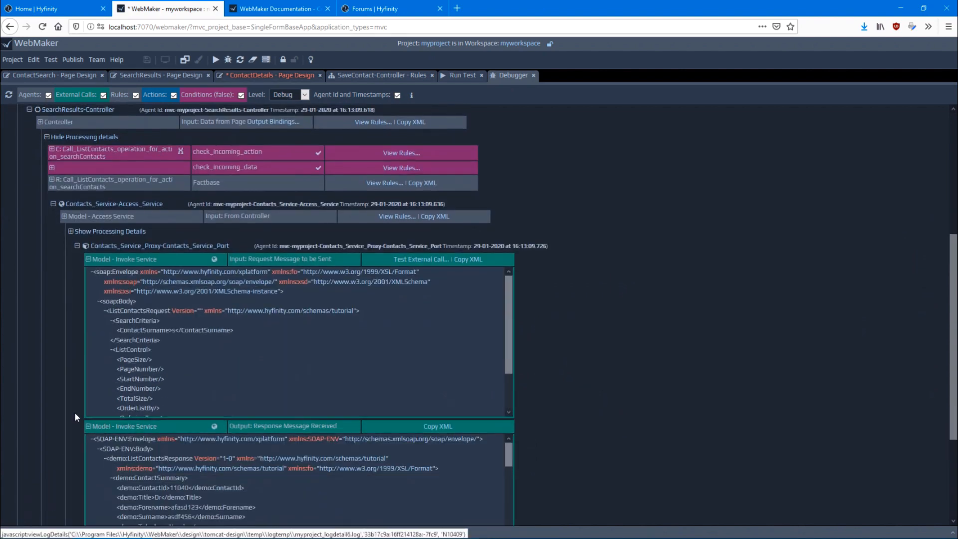
scroll(185, 355, "down", 4)
left_click_drag(170, 335, 239, 415)
left_click(119, 386)
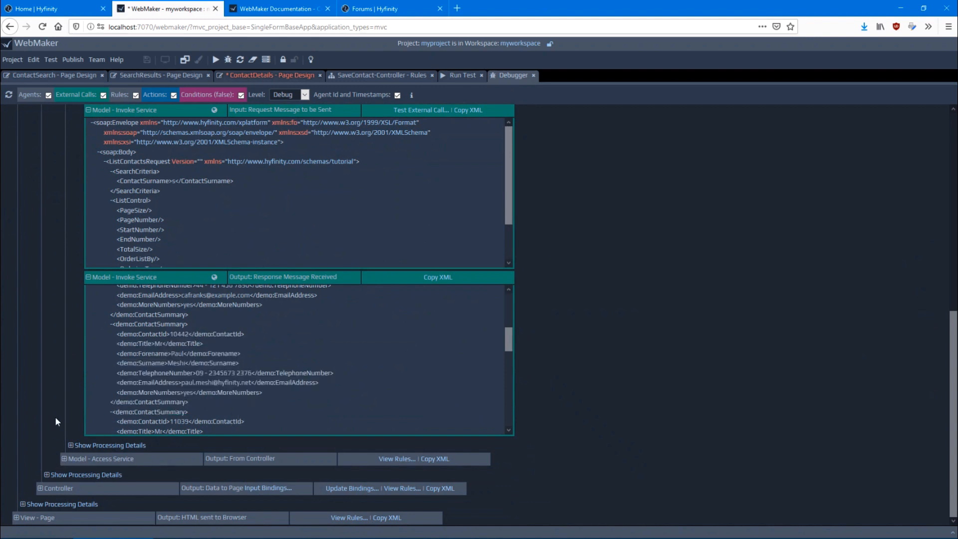
Inspect the SearchResults-Controller's processing details after the service call and the HTML sent to the browser
left_click(57, 475)
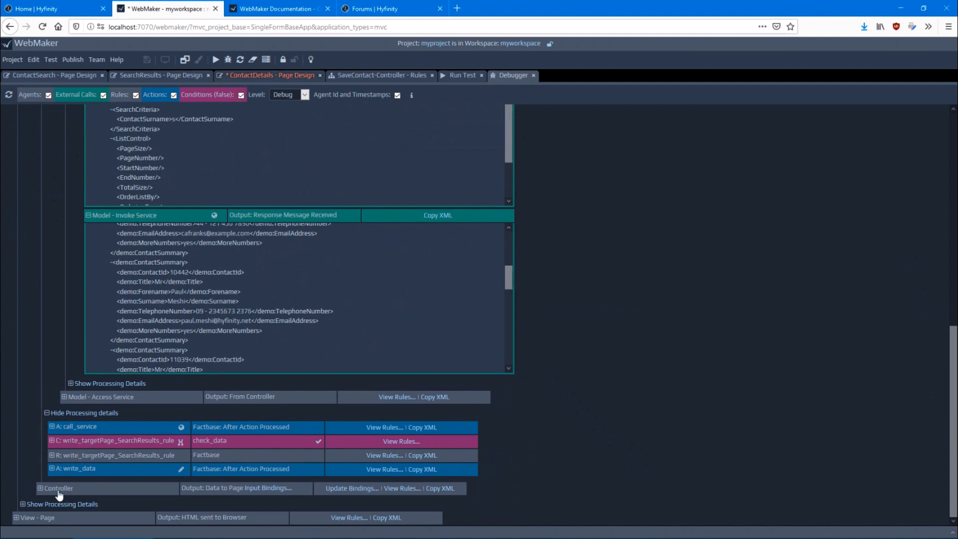
left_click(17, 518)
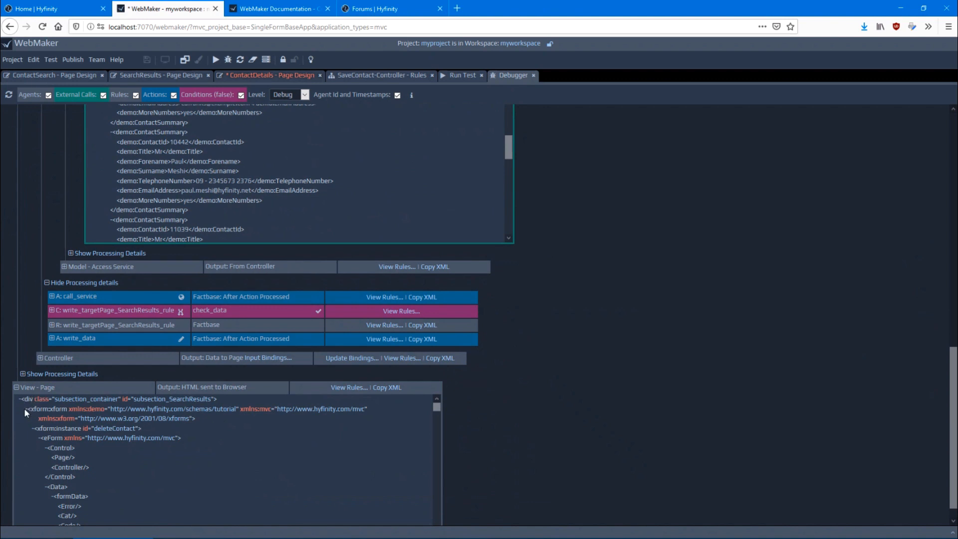
left_click(23, 386)
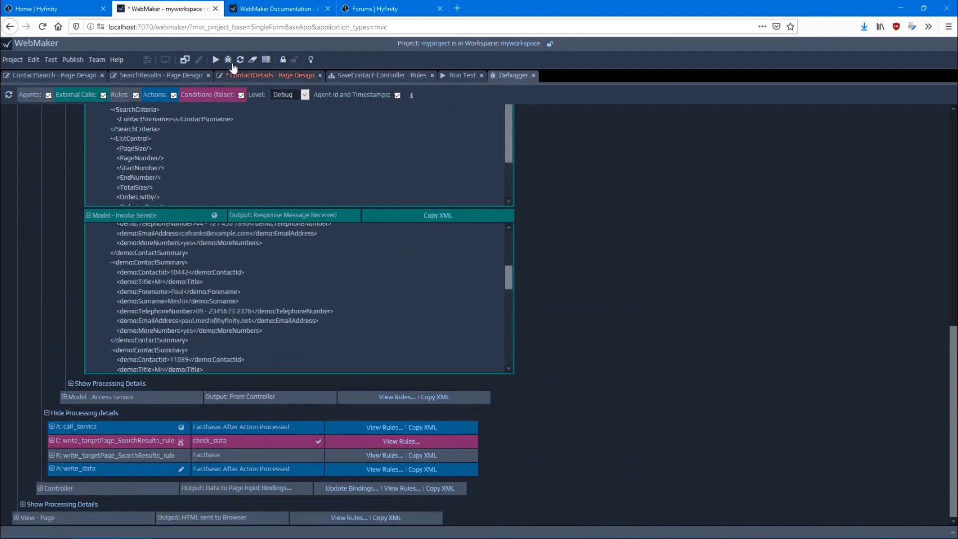
Clear the debugger log, open the second contact in the running test's search results, and reload the log
left_click(253, 60)
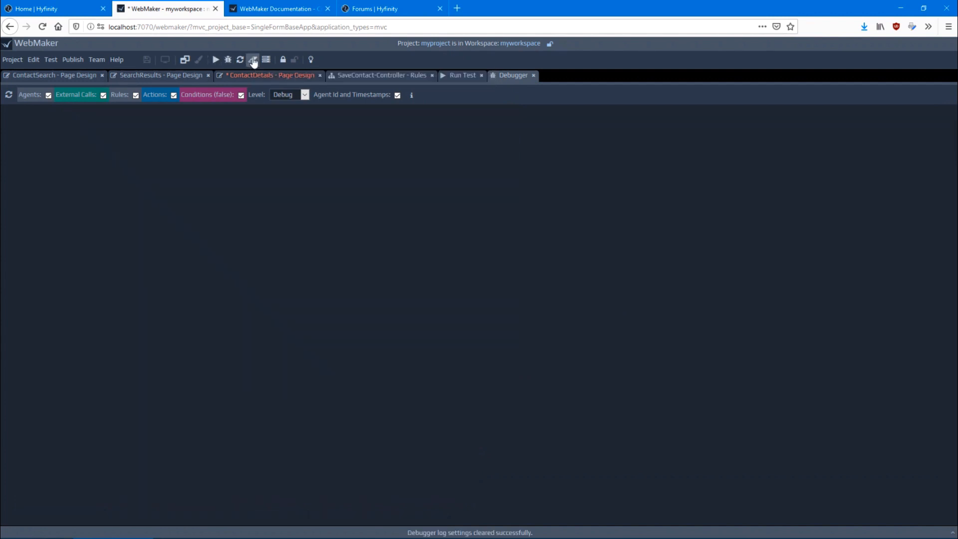
left_click(469, 78)
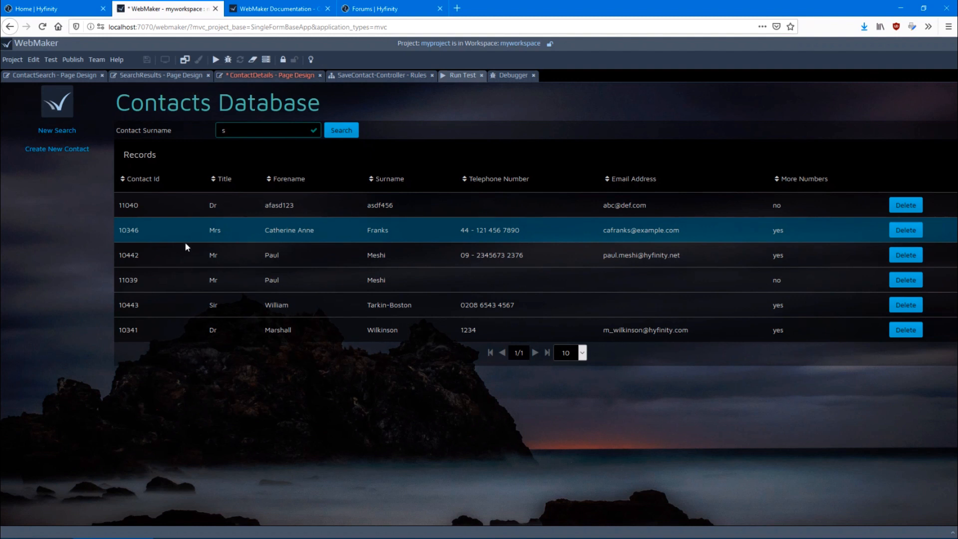
left_click(147, 229)
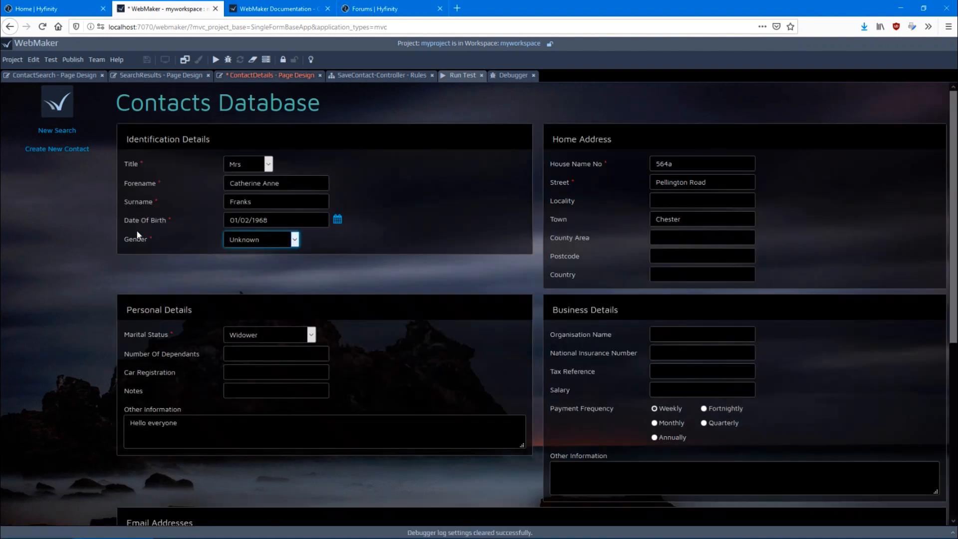
left_click(508, 75)
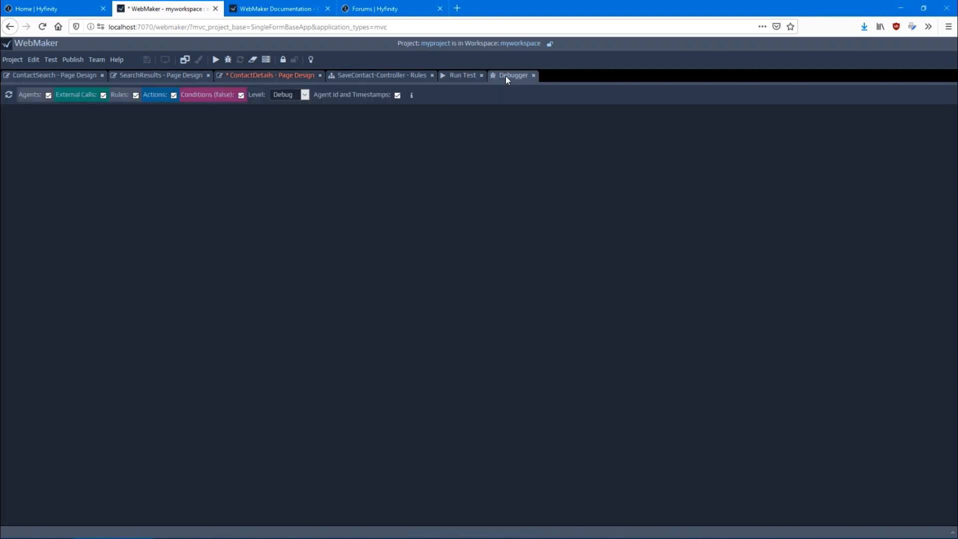
left_click(9, 96)
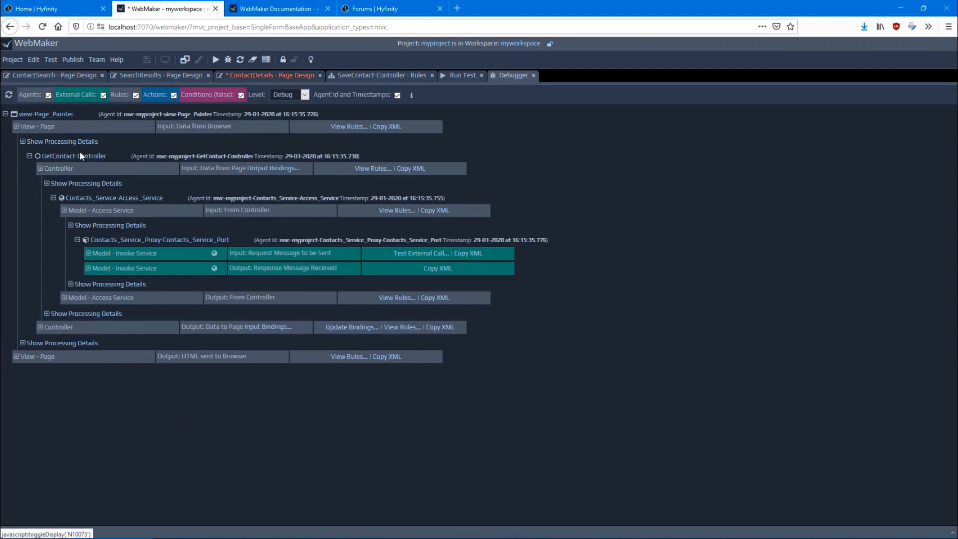
Examine the GetContact-Controller's processing details and the check_incoming_data condition of its Call_GetContact_operation_for_action_viewContact rule
left_click(58, 183)
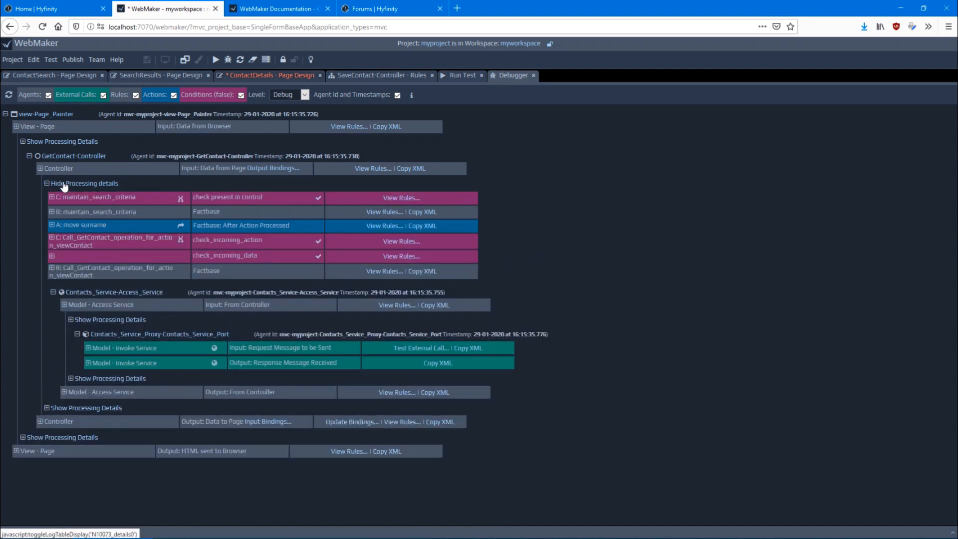
left_click(63, 410)
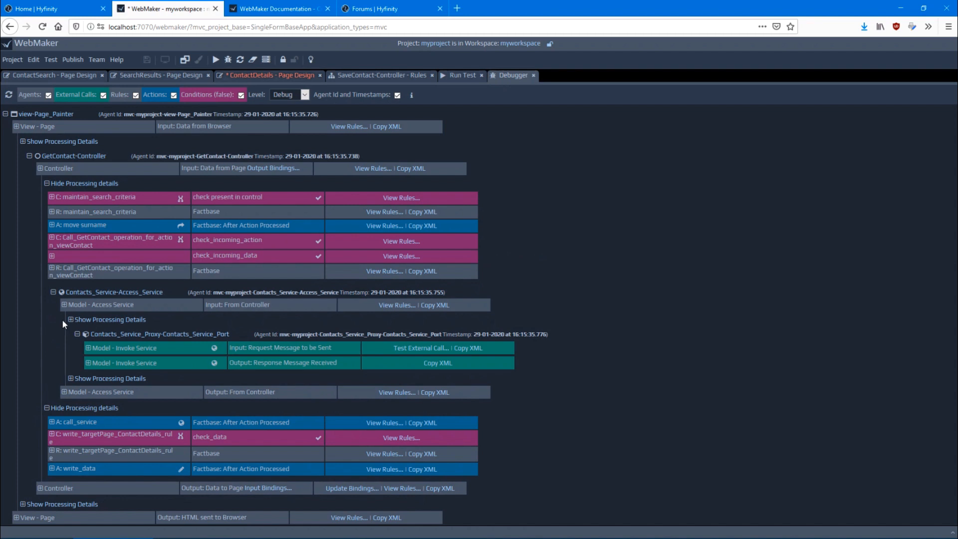
left_click(382, 272)
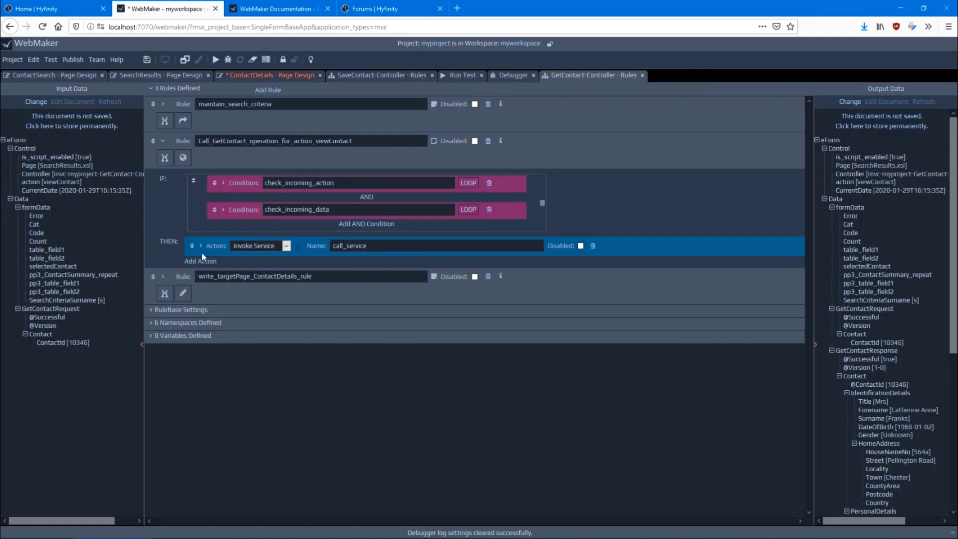
left_click(224, 211)
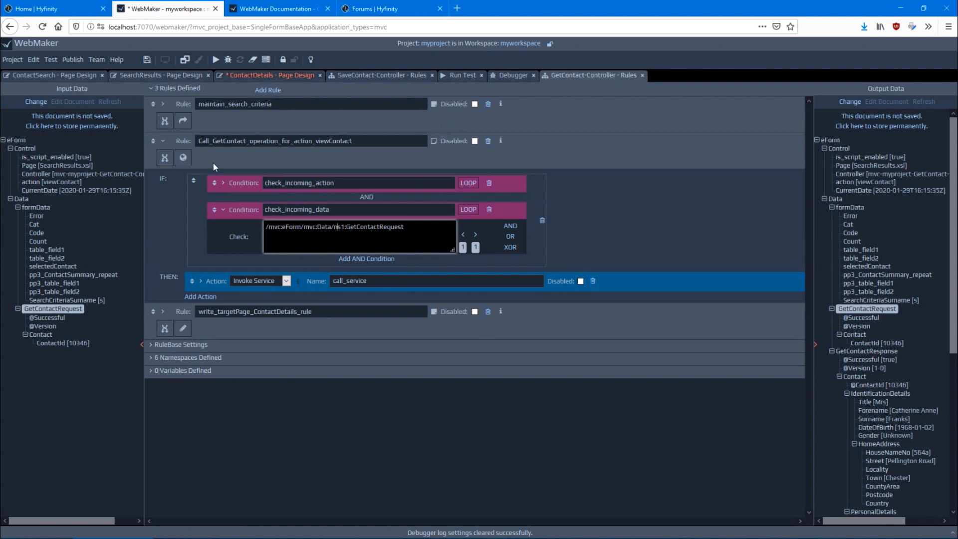
Add three empty actions below call_service in the Call_GetContact_operation_for_action_viewContact rule
left_click(200, 296)
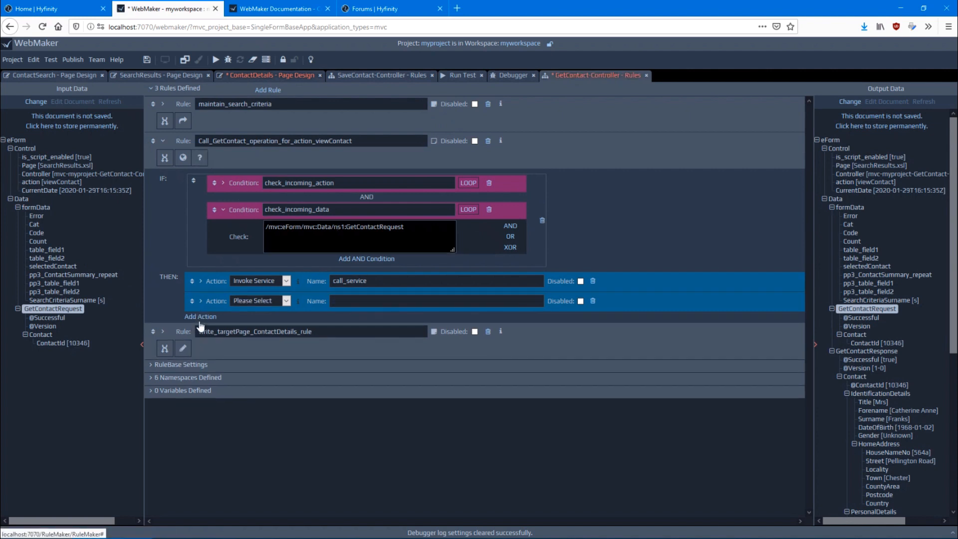
left_click(200, 316)
left_click(201, 335)
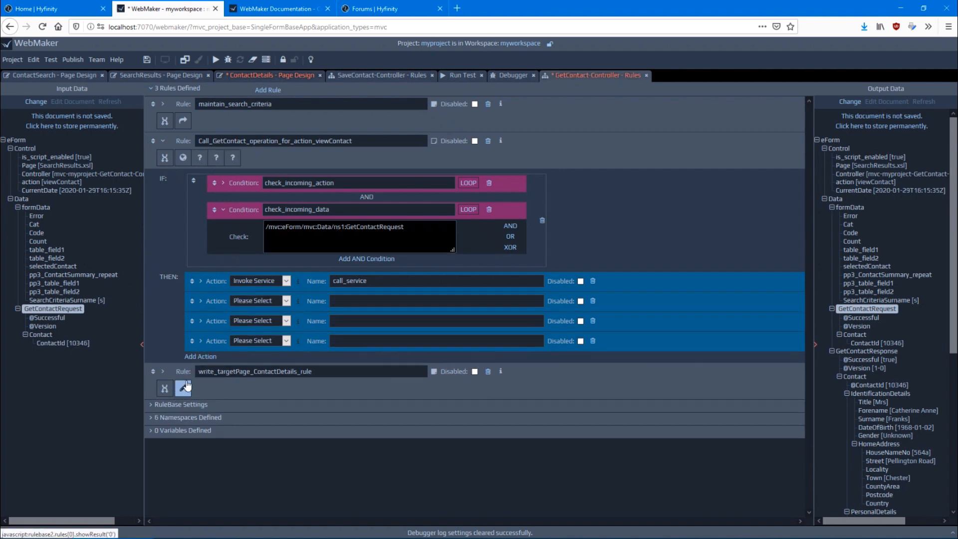
Set the first added action's type to Rename and delete that action from the rule
left_click(268, 301)
left_click(272, 225)
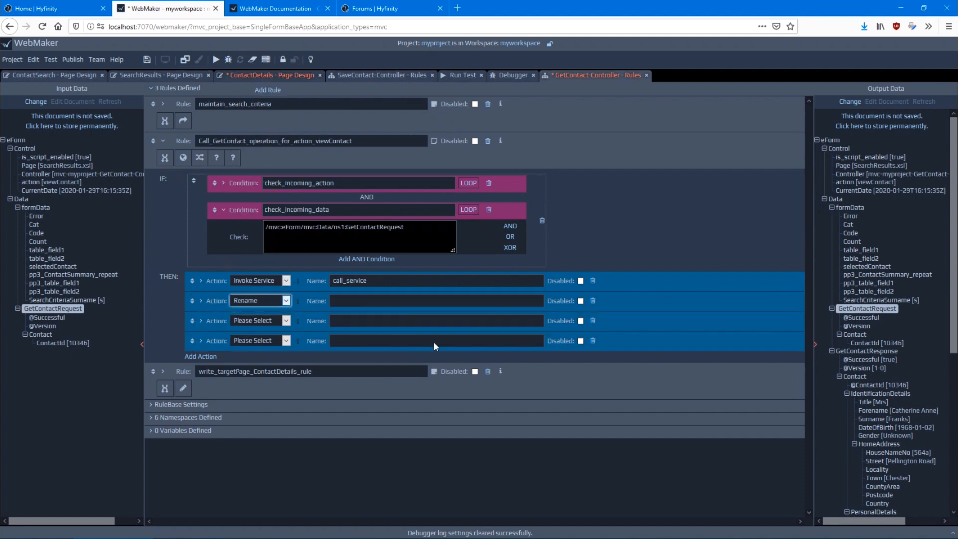
left_click(593, 301)
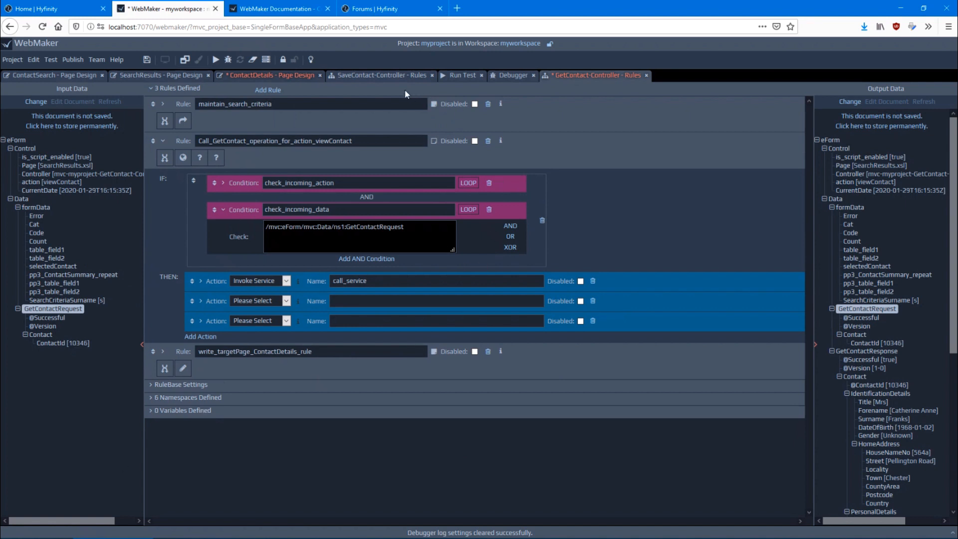
Return to the ContactDetails page design and collapse the page flow diagram to enlarge the page layout
left_click(238, 74)
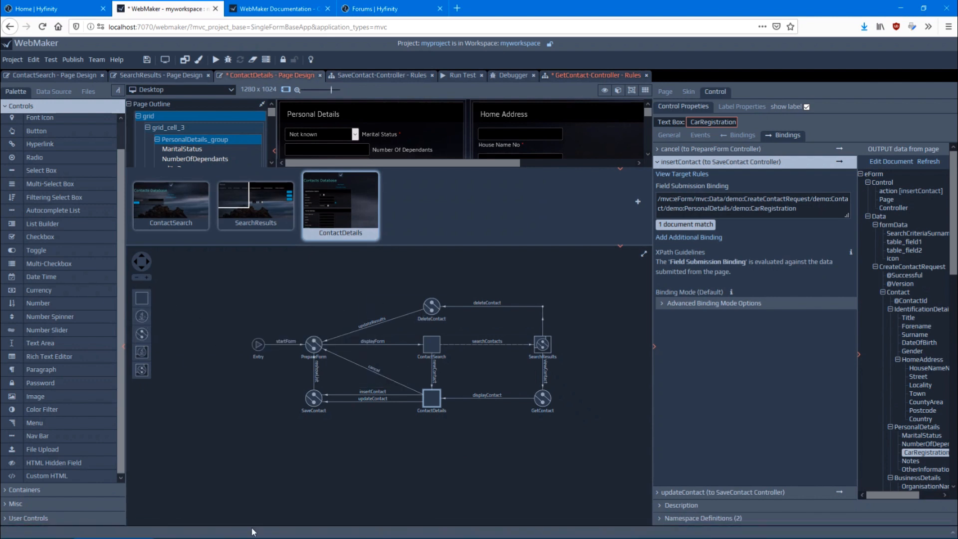
left_click(621, 248)
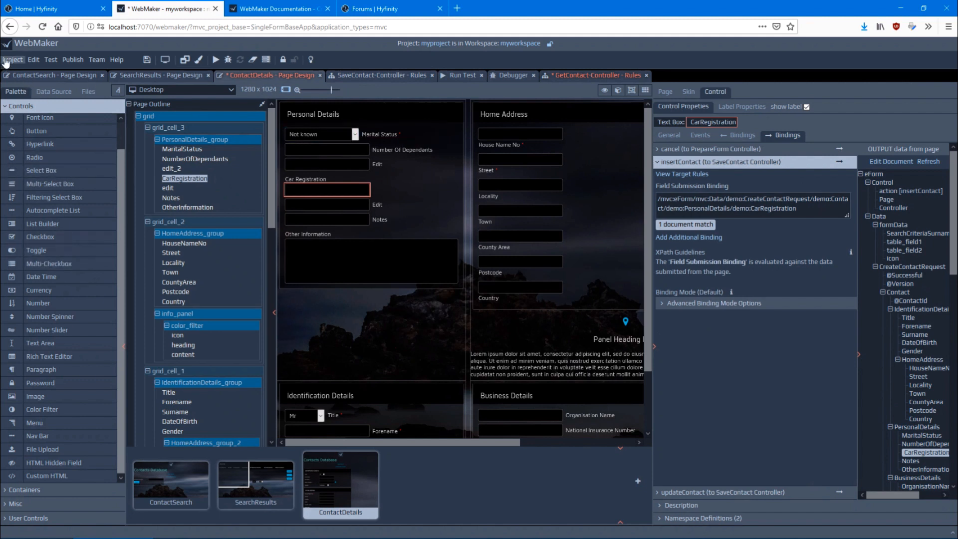
Start setting up a new publication environment for the project with the environment type WAR
left_click(72, 60)
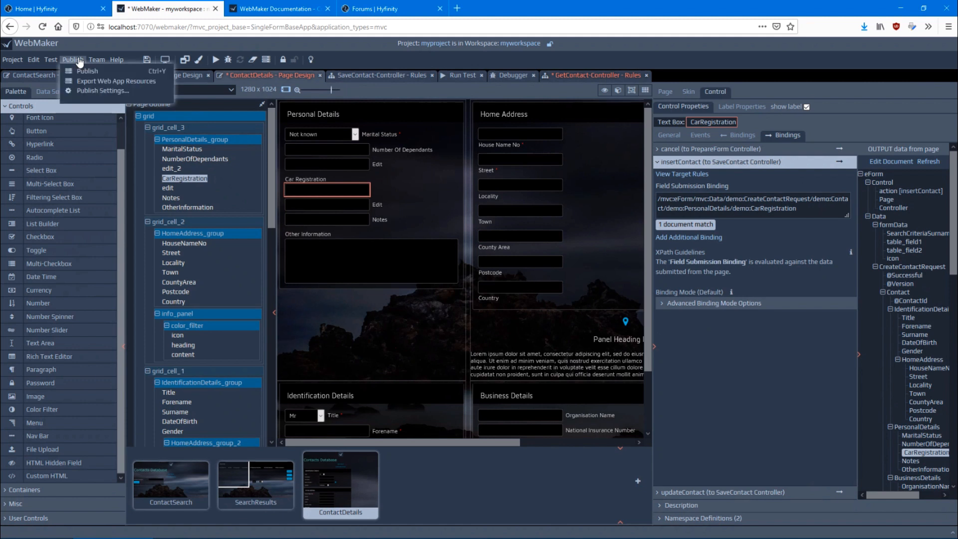
left_click(97, 91)
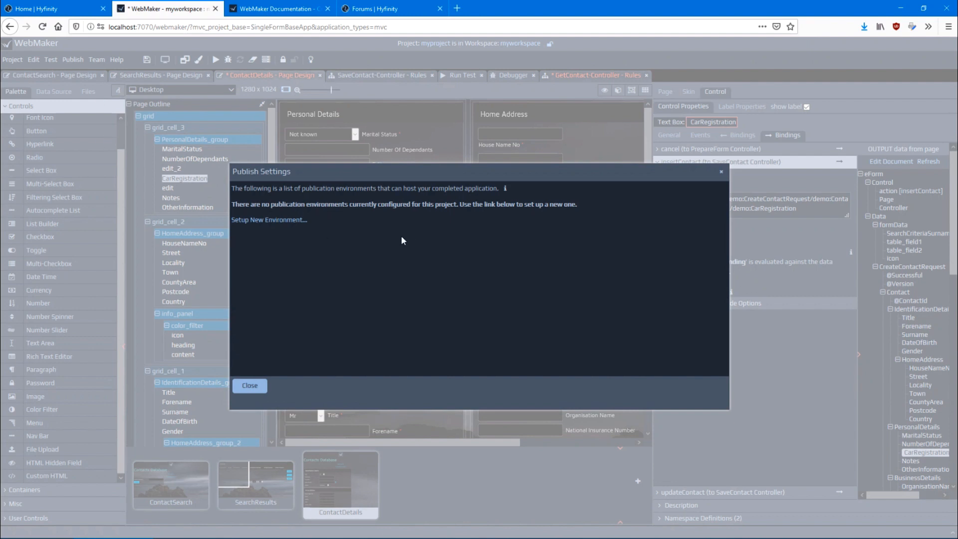
left_click(278, 222)
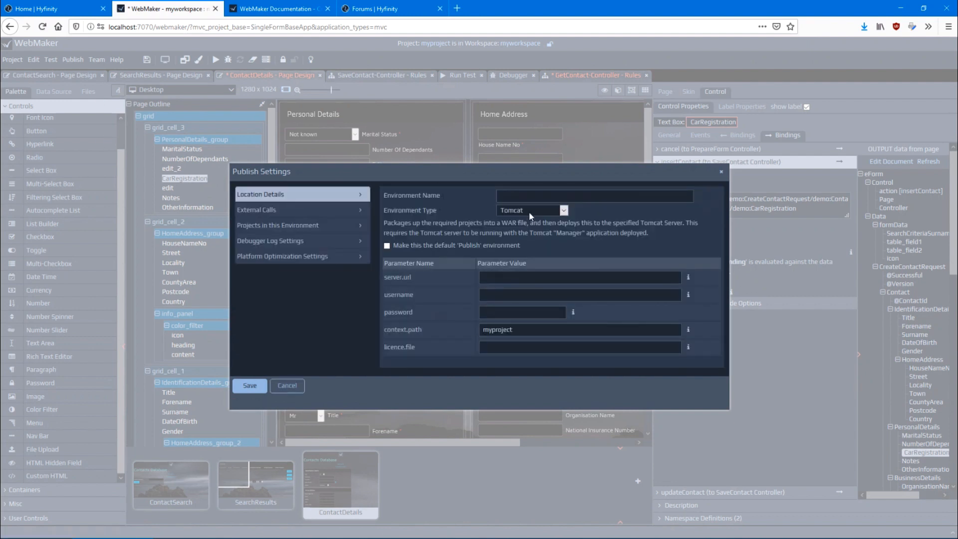
left_click(529, 212)
left_click(528, 229)
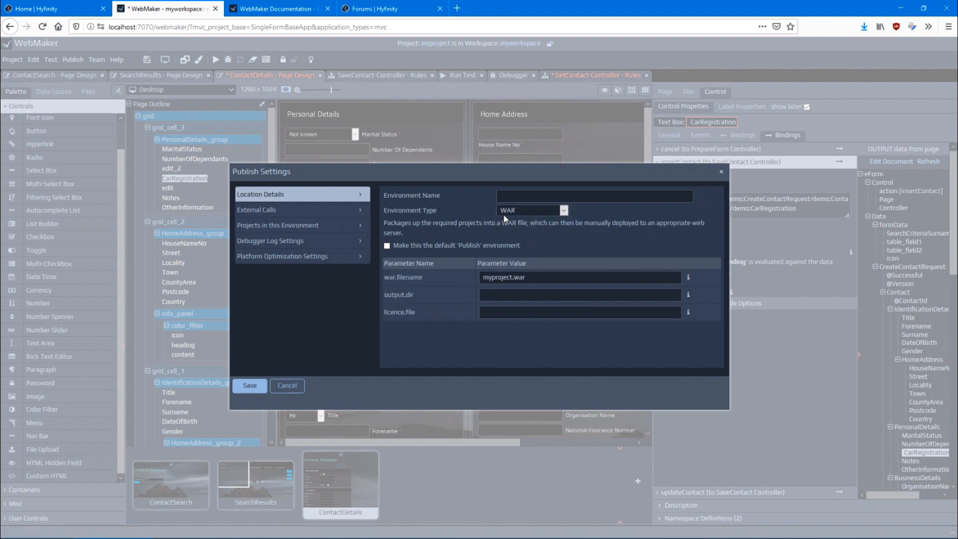
Name the publication environment exportWAR and set its output.dir parameter to c:\temp
left_click(518, 196)
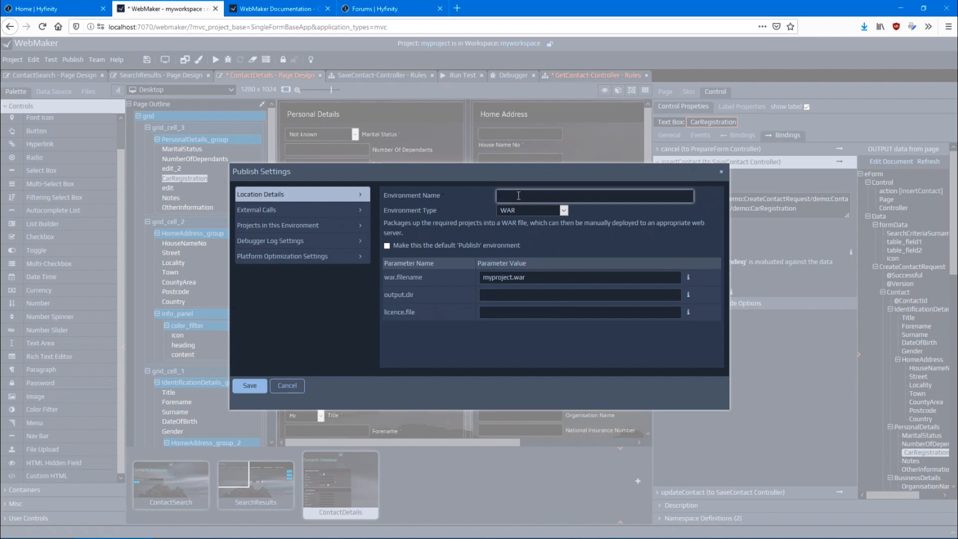
type("exportWAR")
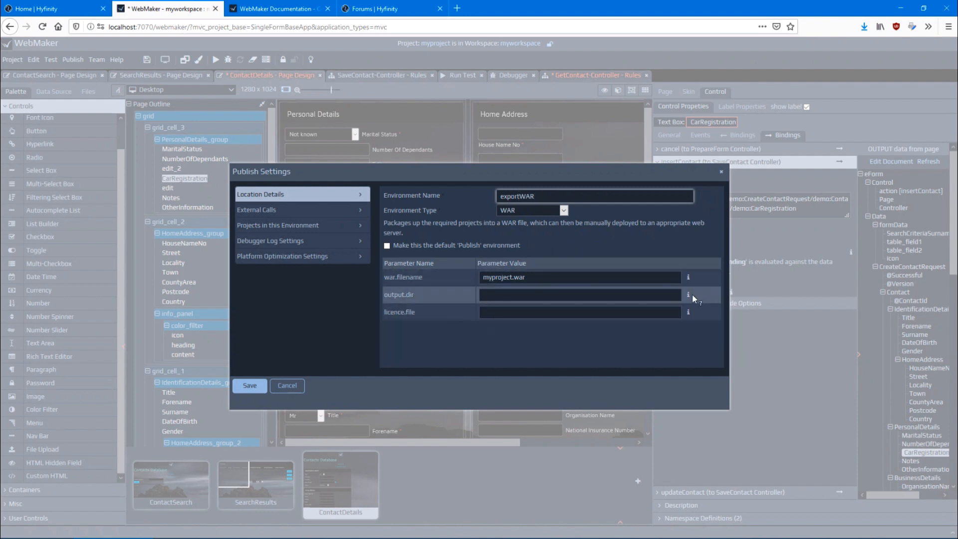
left_click(564, 296)
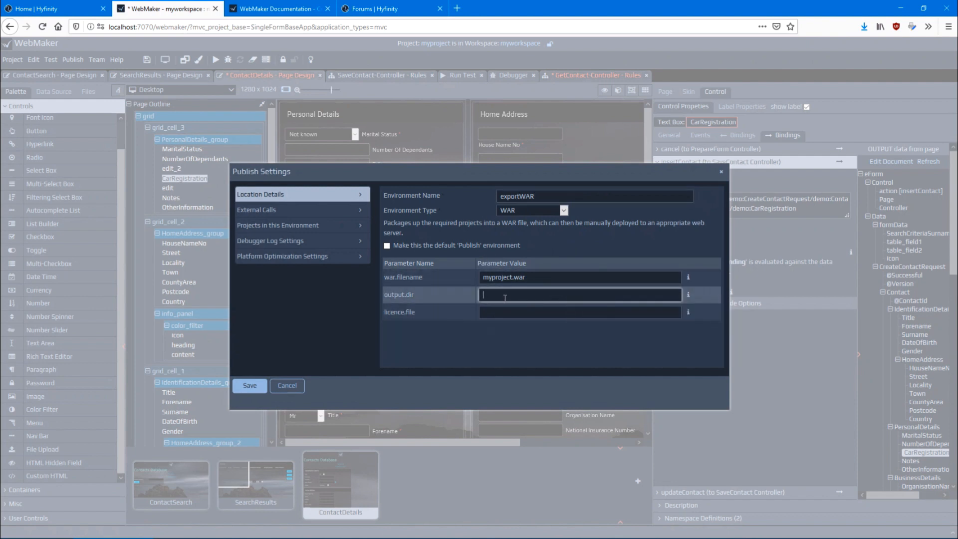
type("c:\\temp")
Review the environment's external calls, debugger log settings and included projects, and save the environment
left_click(264, 210)
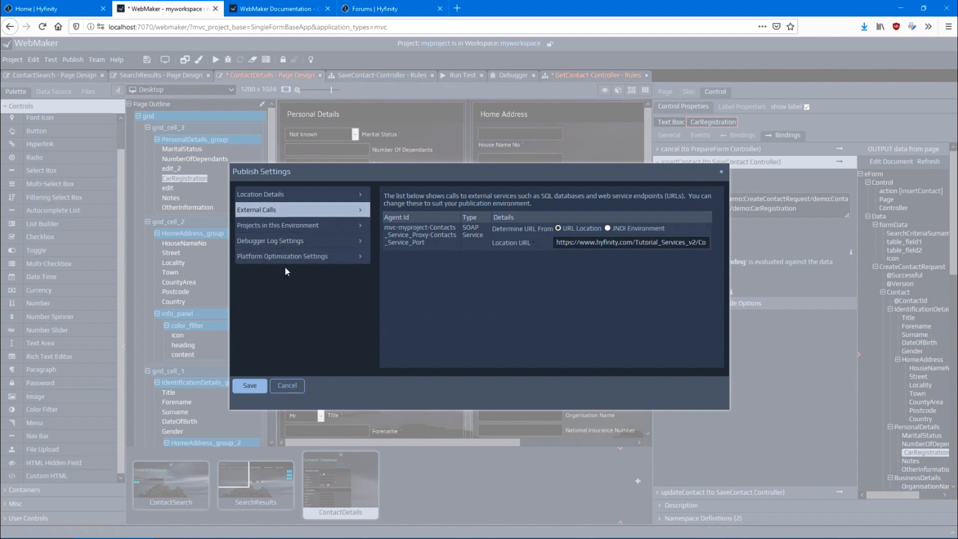
left_click(274, 239)
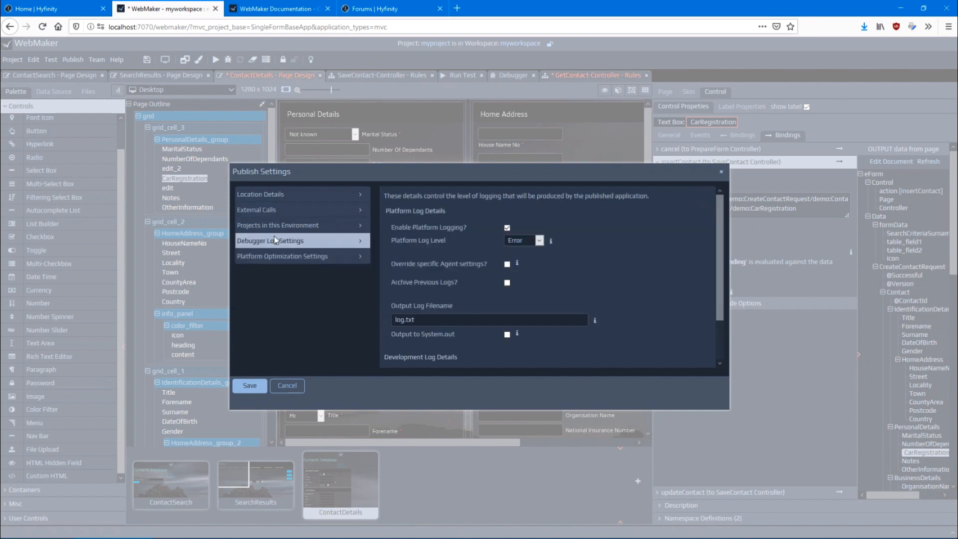
left_click(276, 226)
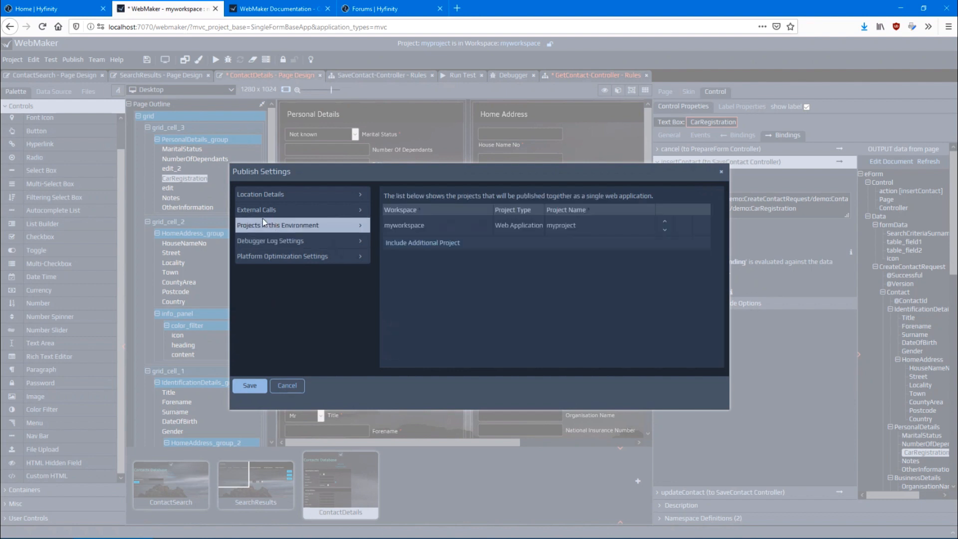
left_click(250, 388)
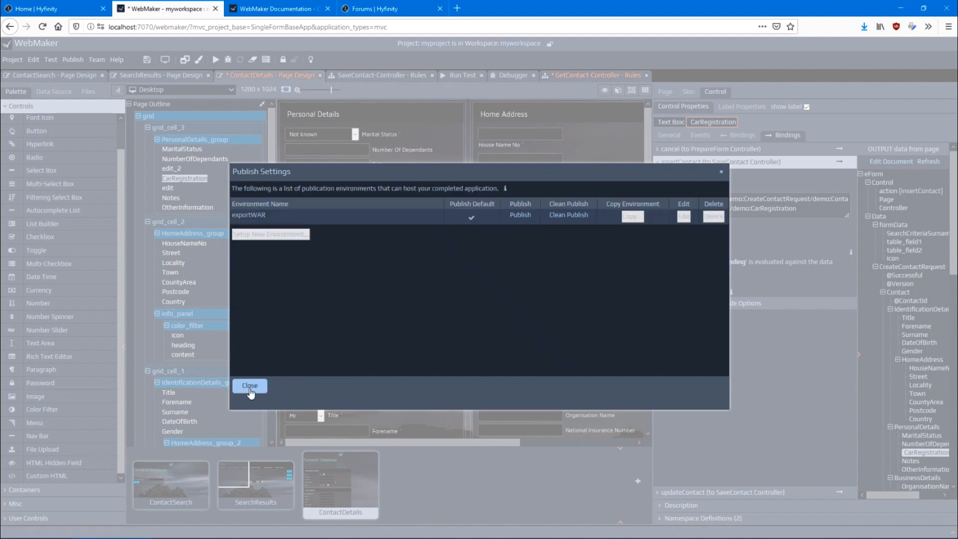
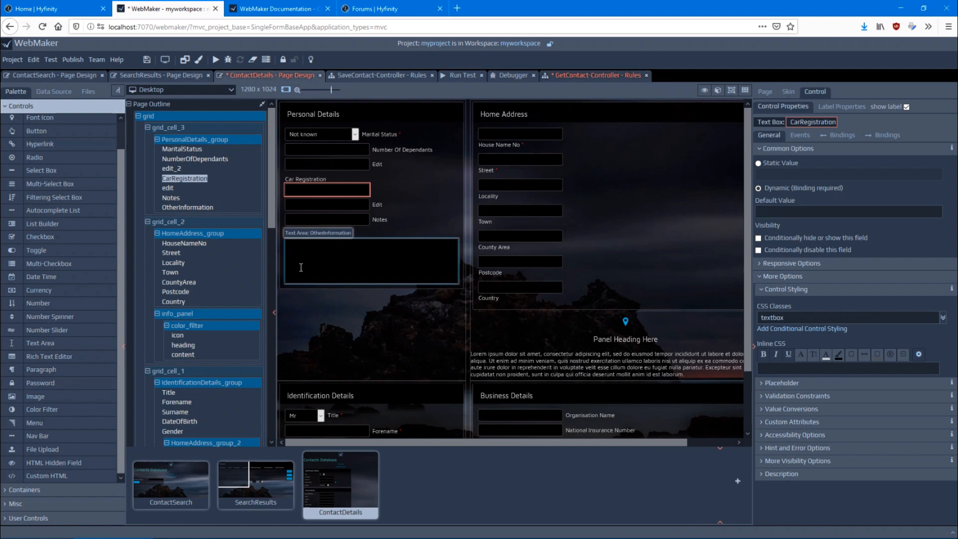
Review the available team server options and the version list of myproject, leaving the current version open
left_click(97, 60)
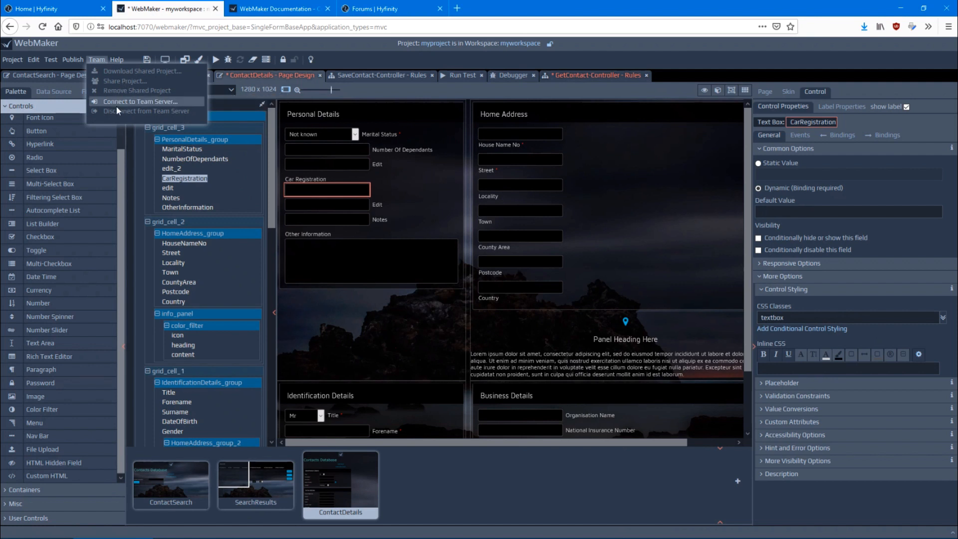
left_click(103, 44)
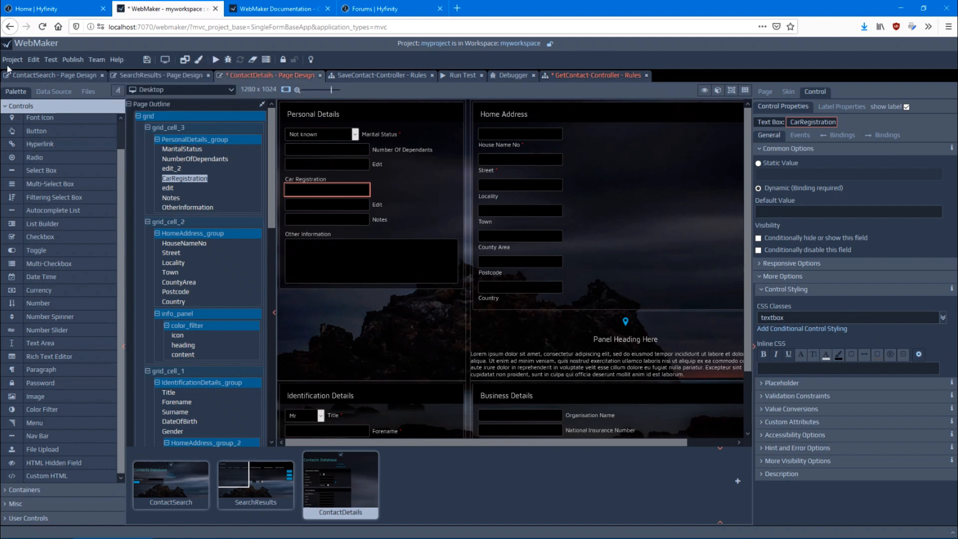
left_click(9, 61)
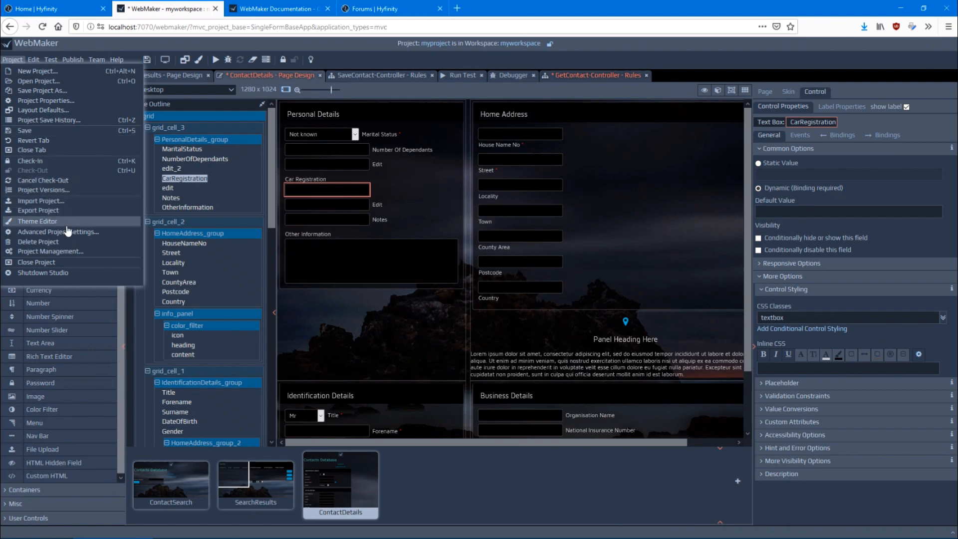
left_click(56, 192)
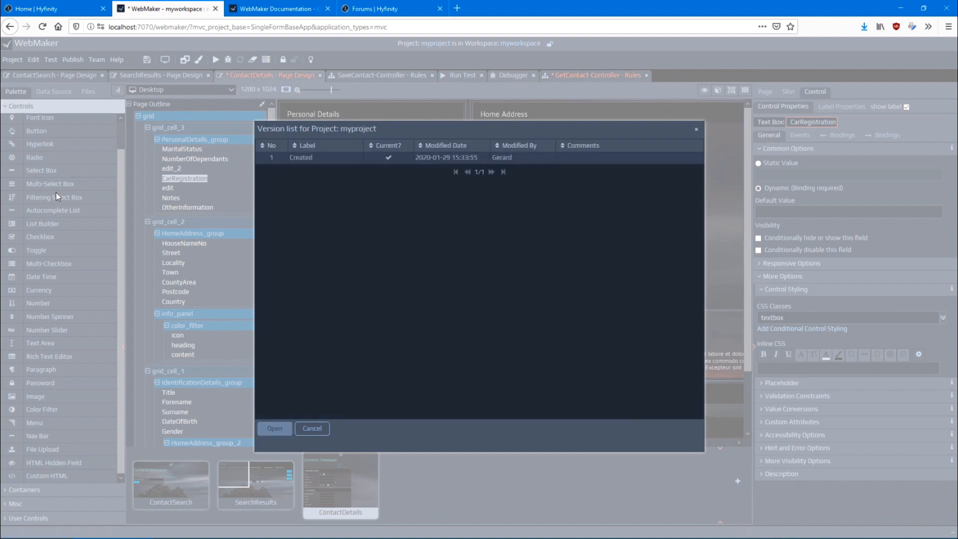
left_click(324, 431)
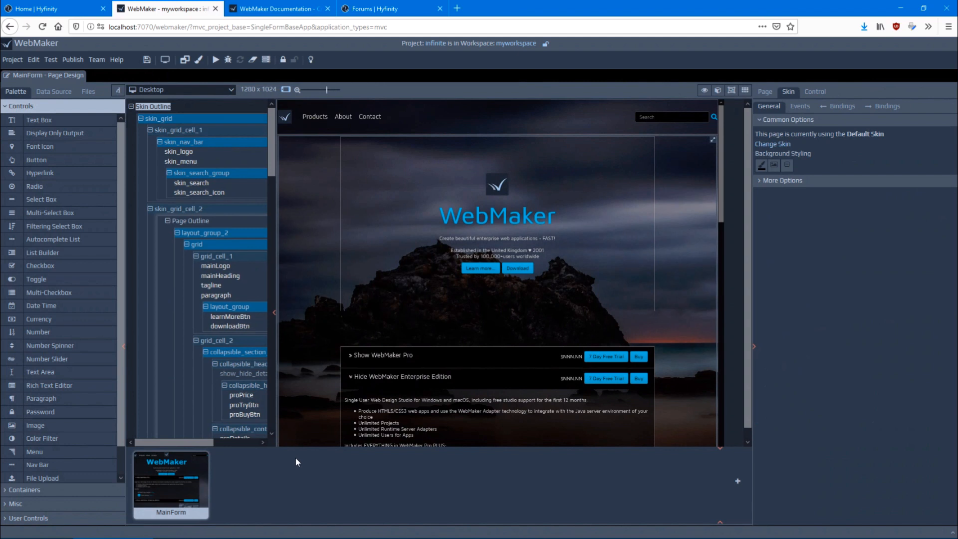
Preview the MainForm page of the infinite project and examine its heading, product and feature sections
left_click(163, 62)
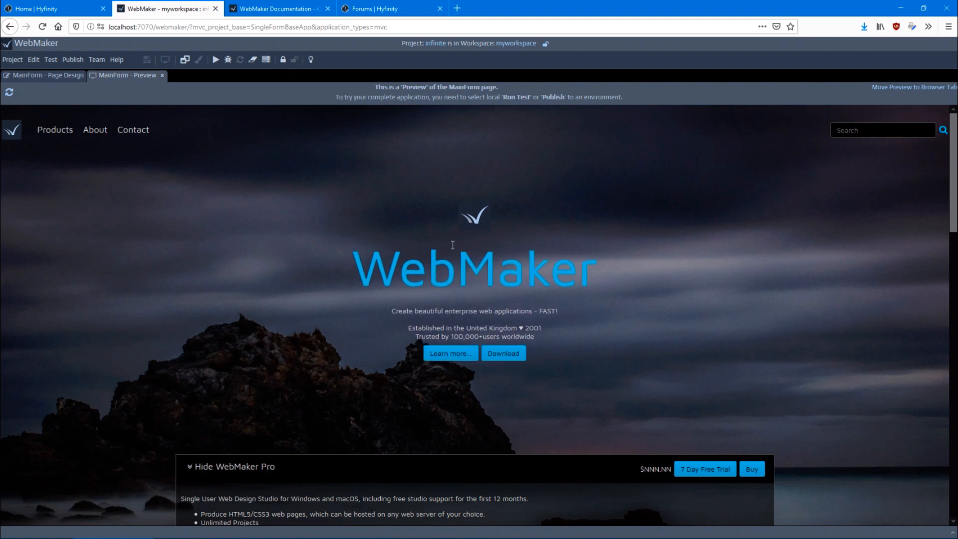
scroll(298, 177, "down", 1)
scroll(299, 181, "down", 3)
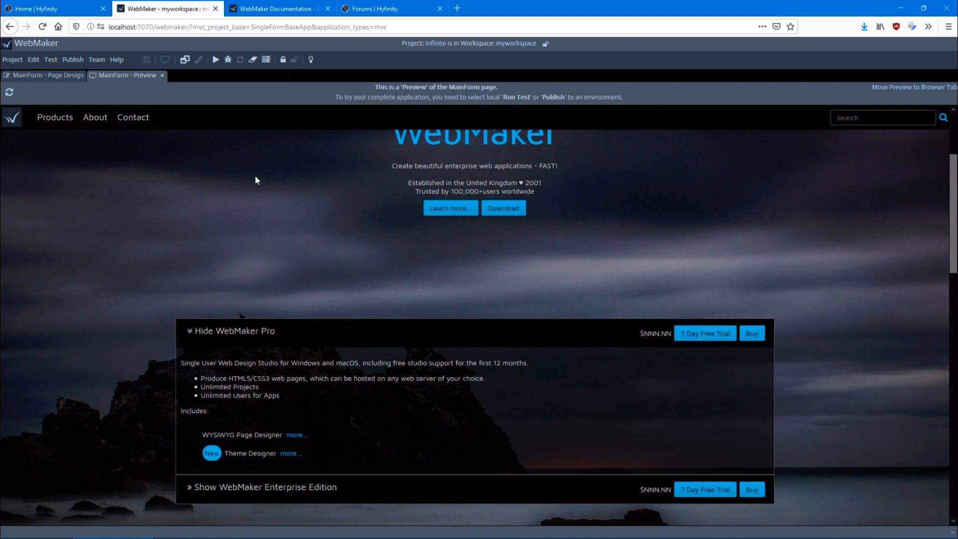
scroll(243, 191, "up", 3)
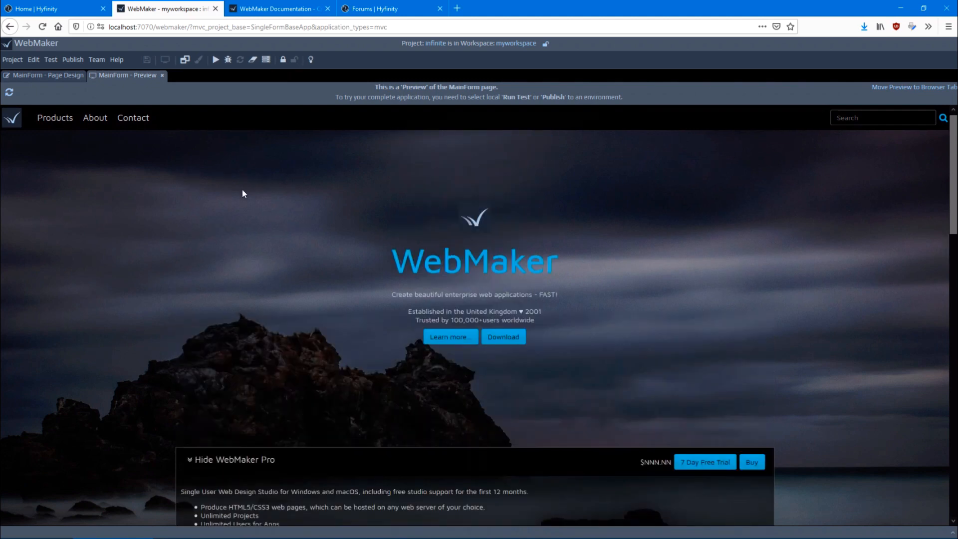
scroll(242, 191, "down", 2)
scroll(243, 193, "down", 4)
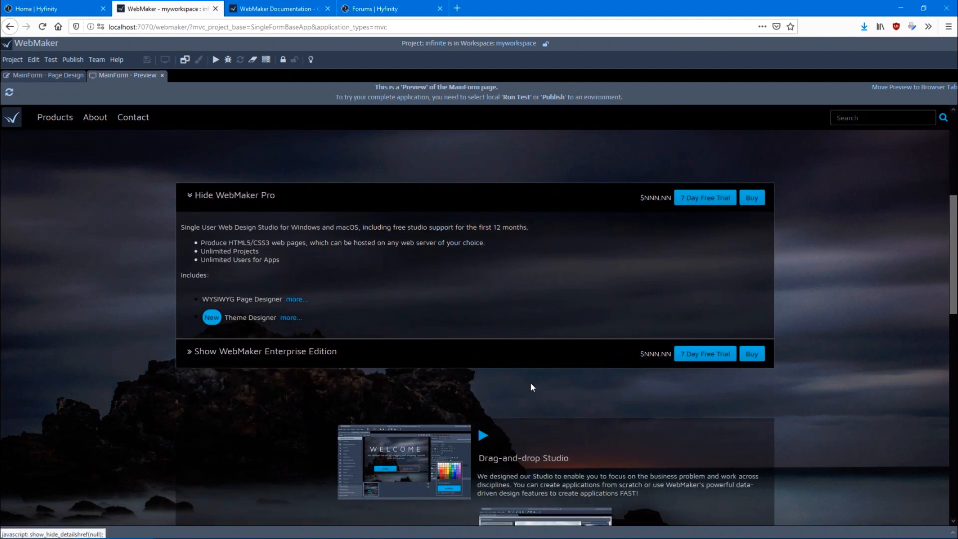
scroll(519, 426, "down", 3)
scroll(304, 375, "down", 3)
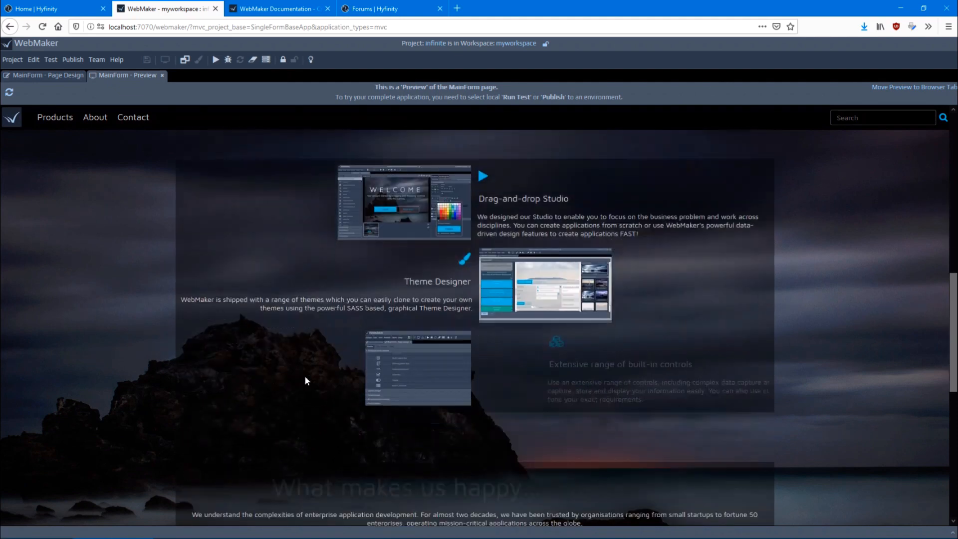
Collapse the WebMaker Enterprise Edition section in the preview and examine the remaining content down to the contact form
scroll(304, 381, "up", 5)
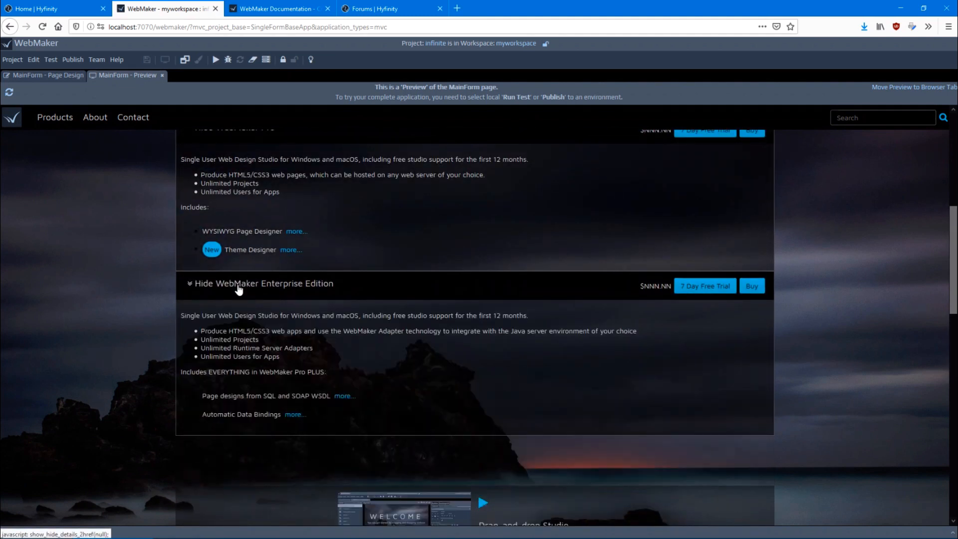
left_click(239, 290)
scroll(239, 289, "down", 8)
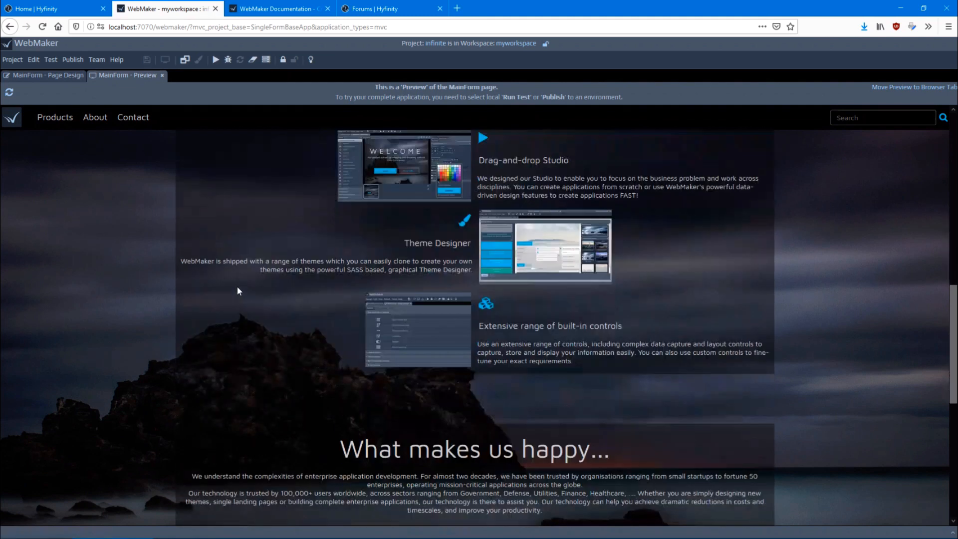
scroll(238, 292, "down", 3)
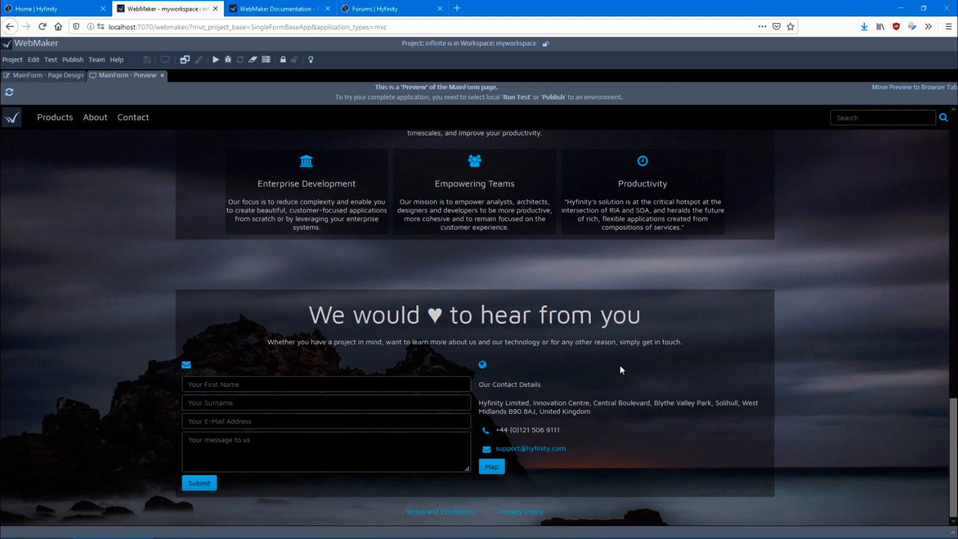
Test the preview's Products, About and Contact navigation links and examine how the page moves between its sections
left_click(41, 116)
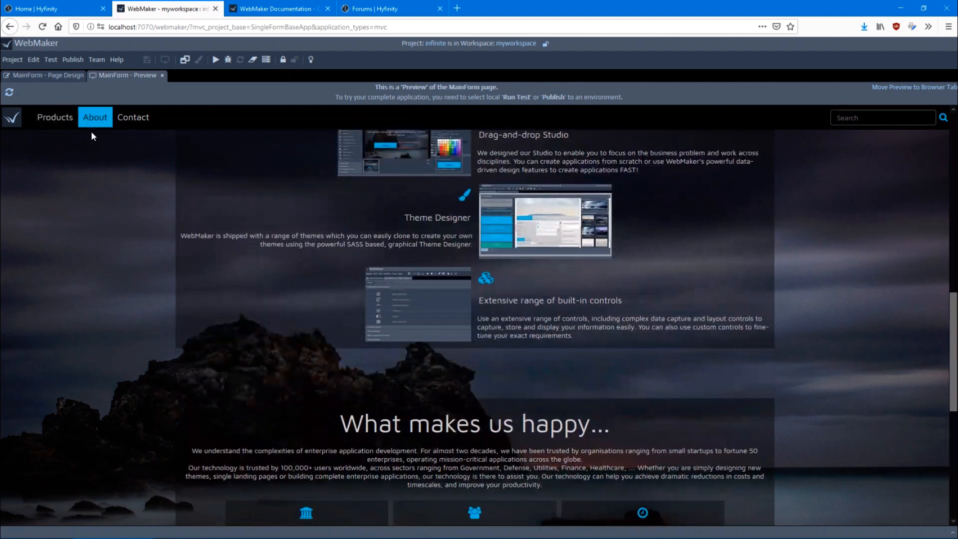
left_click(90, 124)
left_click(126, 115)
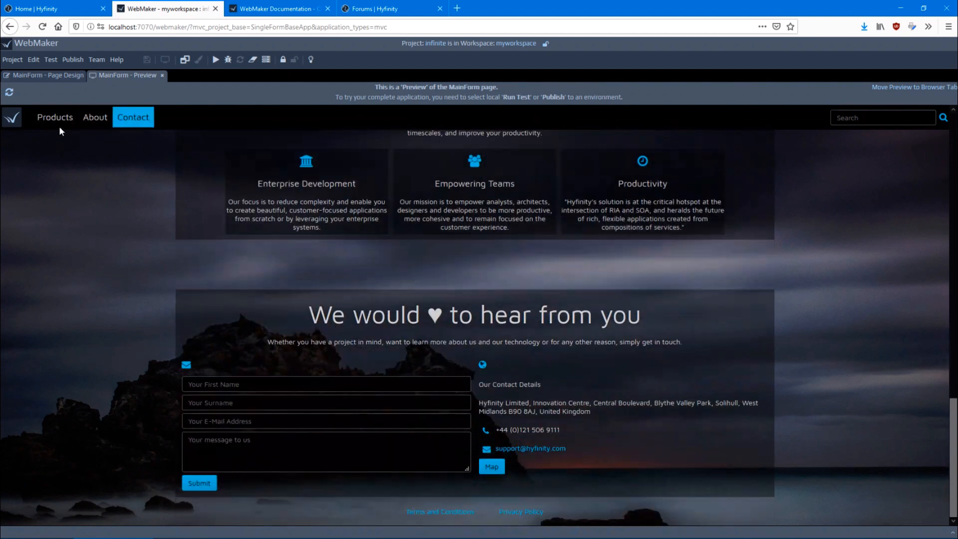
left_click(58, 120)
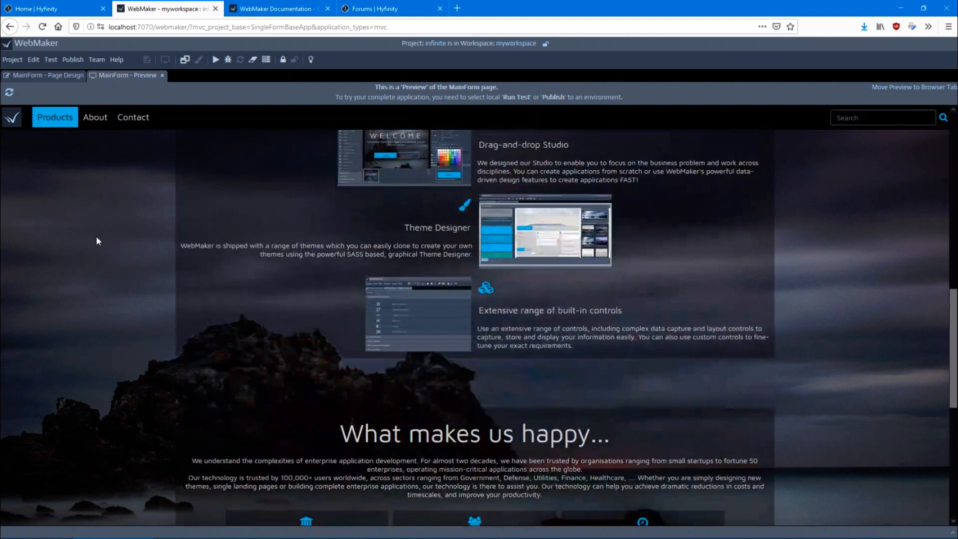
scroll(247, 253, "down", 3)
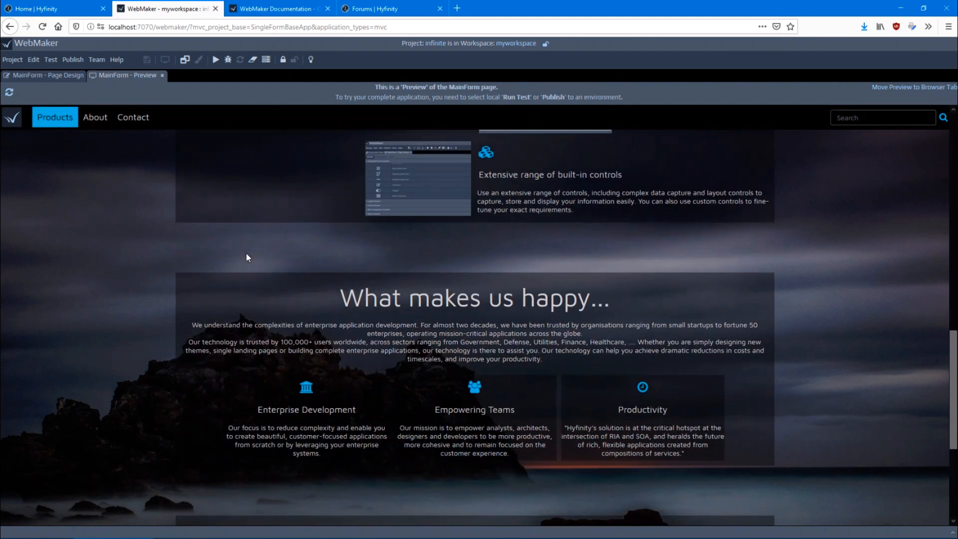
scroll(247, 253, "up", 6)
scroll(247, 256, "up", 5)
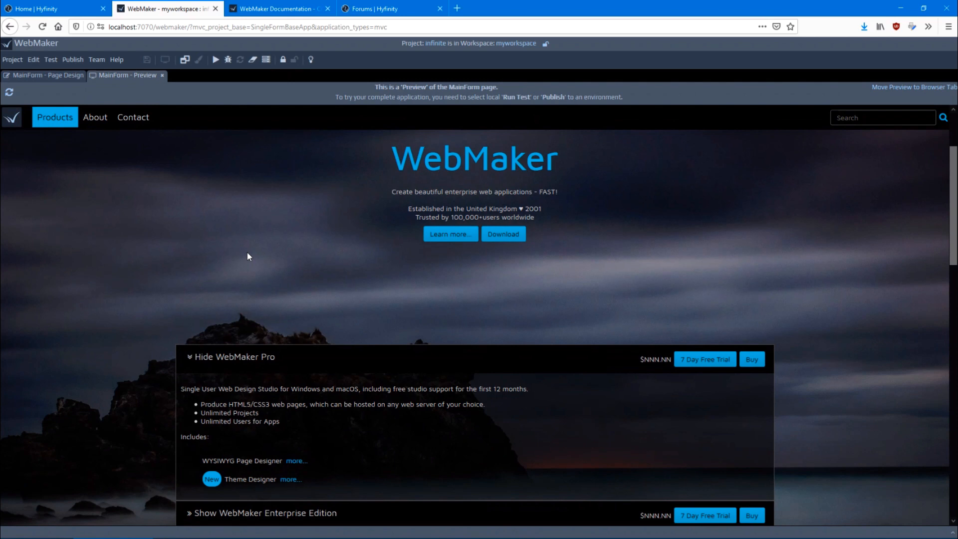
scroll(124, 354, "down", 3)
scroll(124, 355, "down", 2)
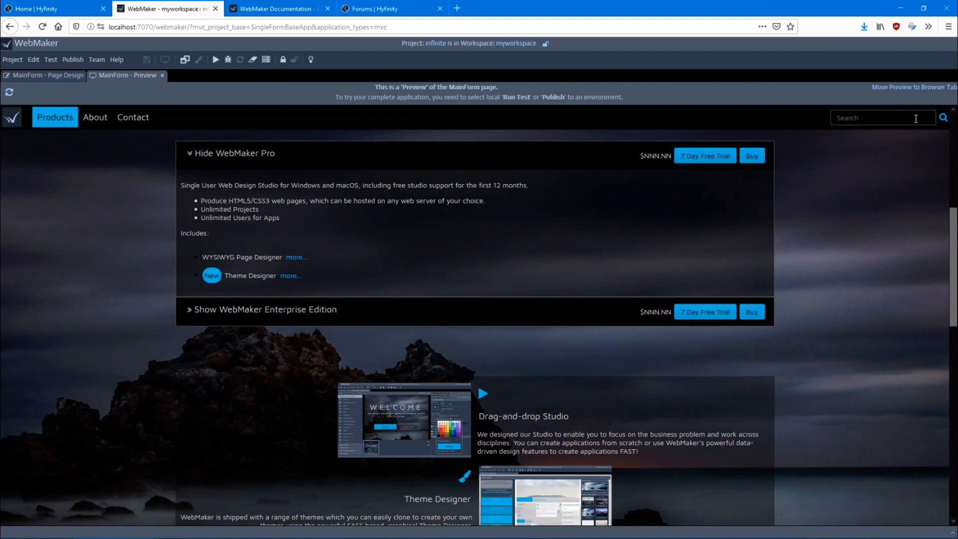
Move the MainForm preview to its own browser tab and show it in Responsive Design Mode as iPhone 6/7/8 Plus iOS 11
left_click(911, 88)
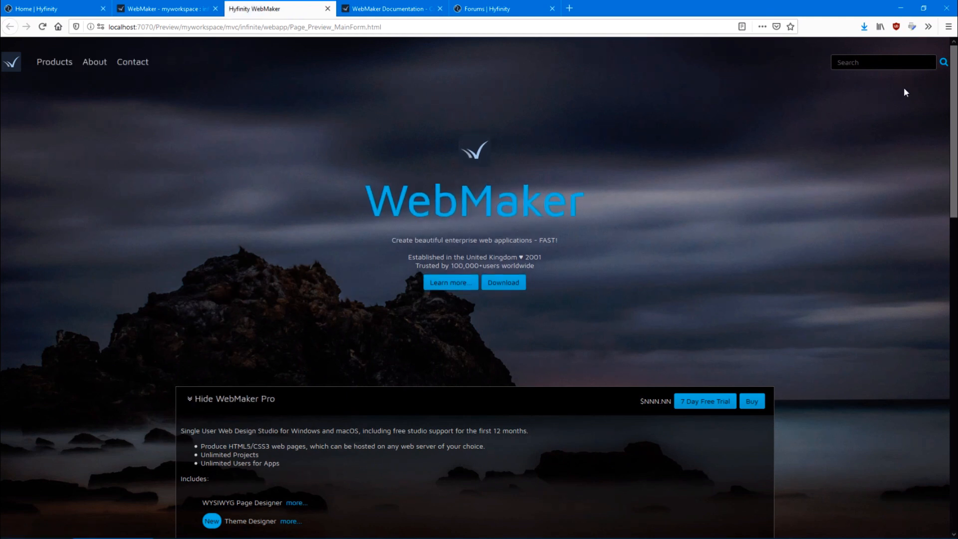
left_click(949, 27)
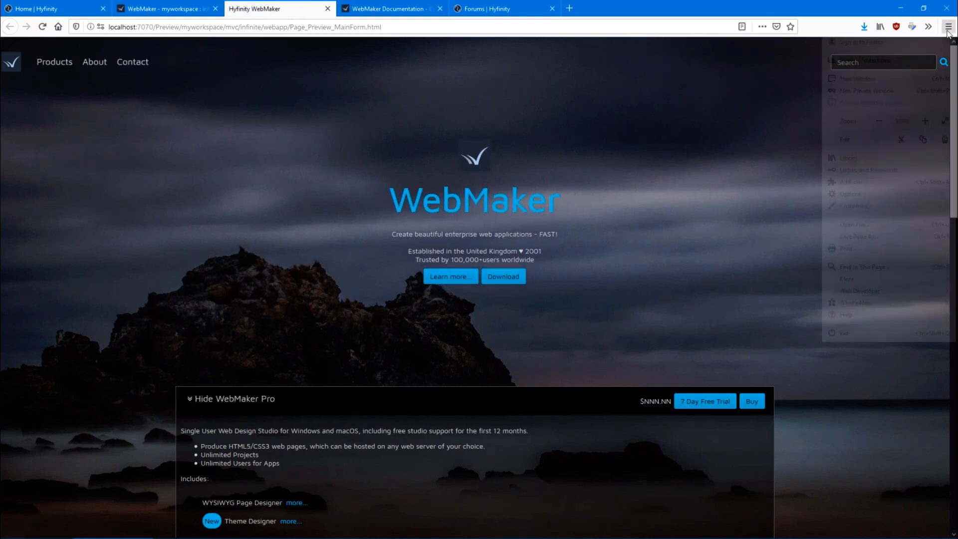
left_click(894, 293)
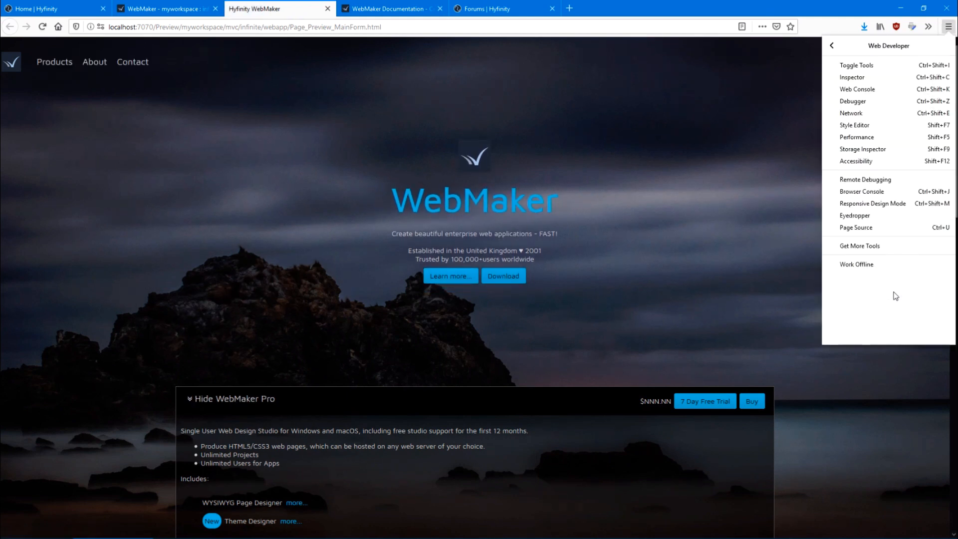
left_click(881, 203)
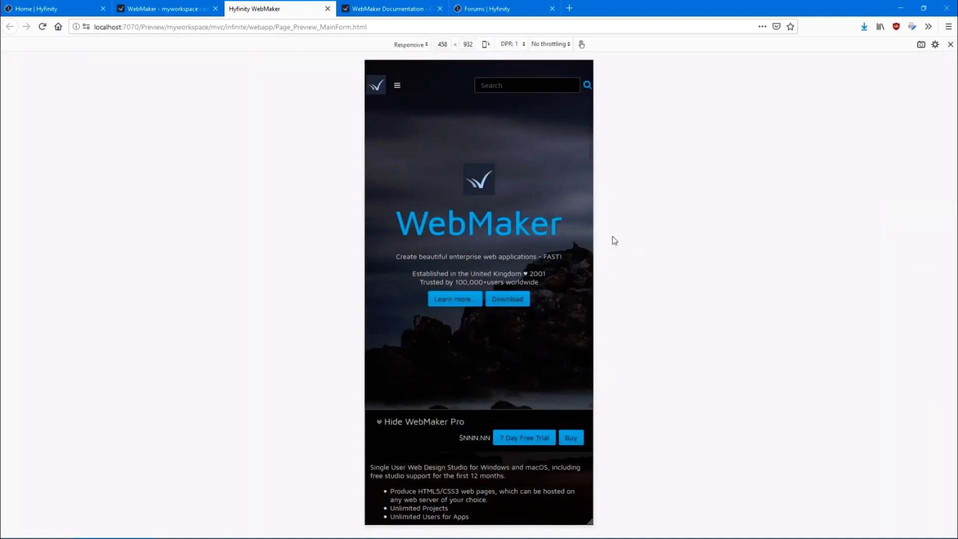
left_click(415, 45)
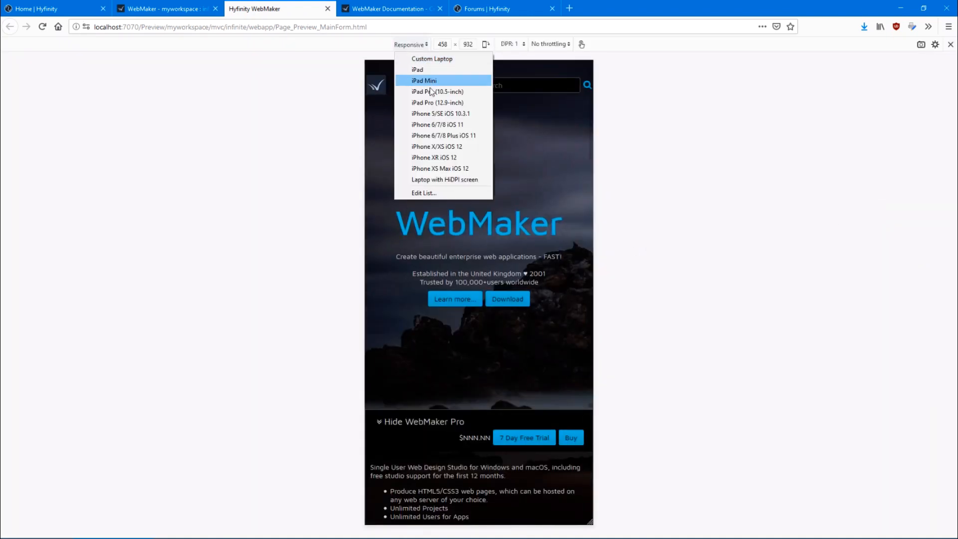
left_click(422, 137)
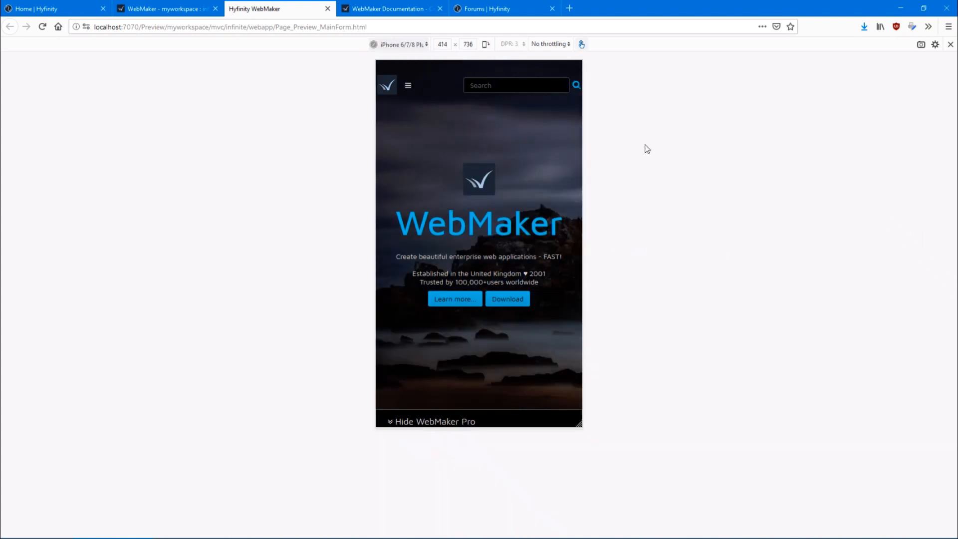
Go to the About section through the mobile navigation menu and examine the responsive layout of the whole page
left_click(409, 87)
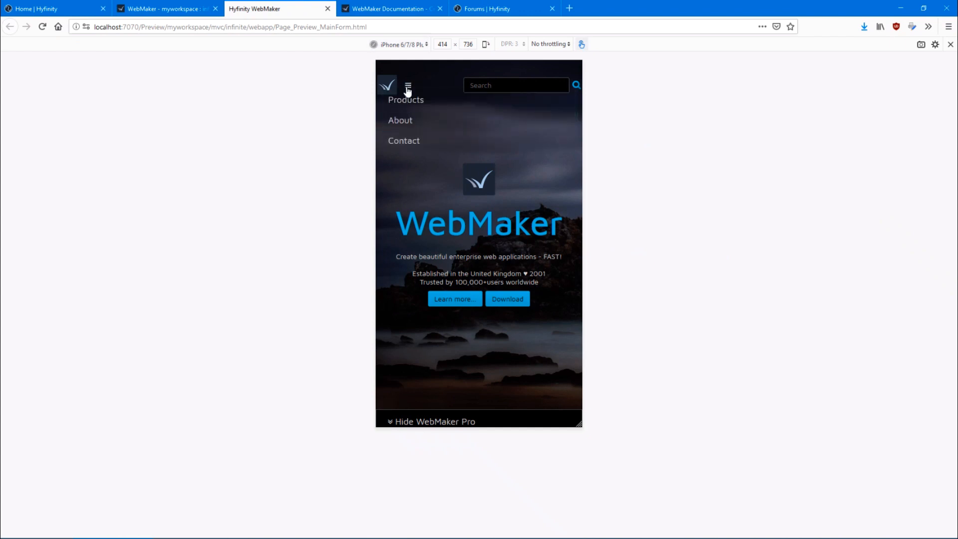
left_click(405, 125)
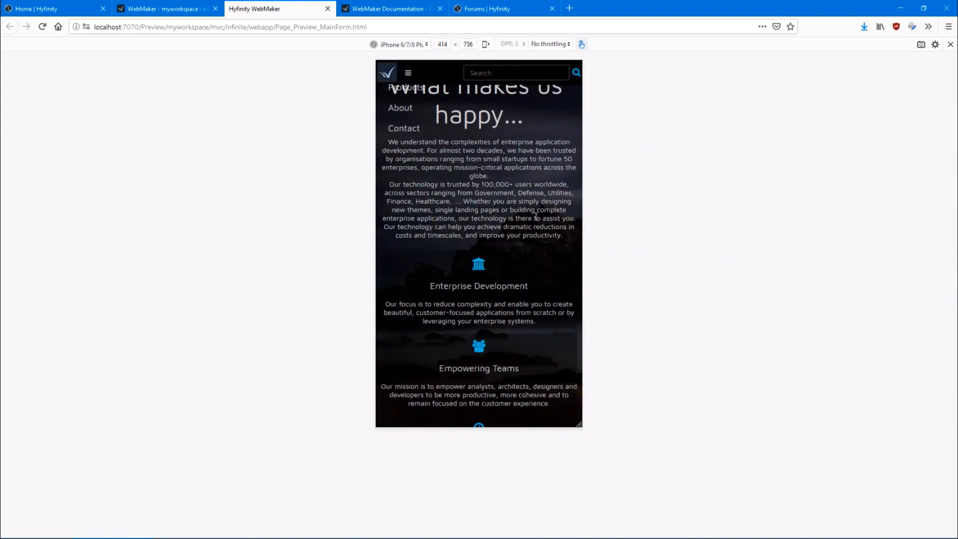
scroll(504, 213, "down", 2)
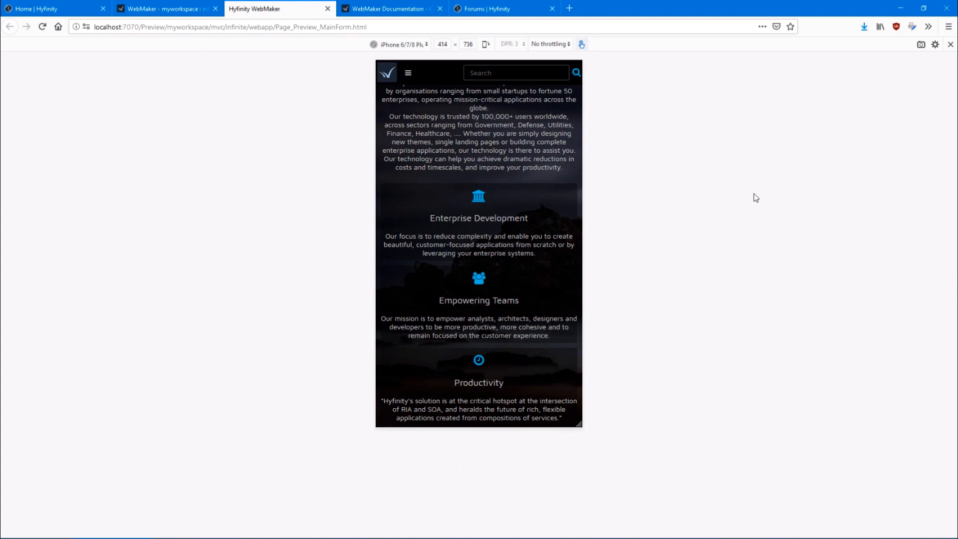
scroll(477, 245, "down", 7)
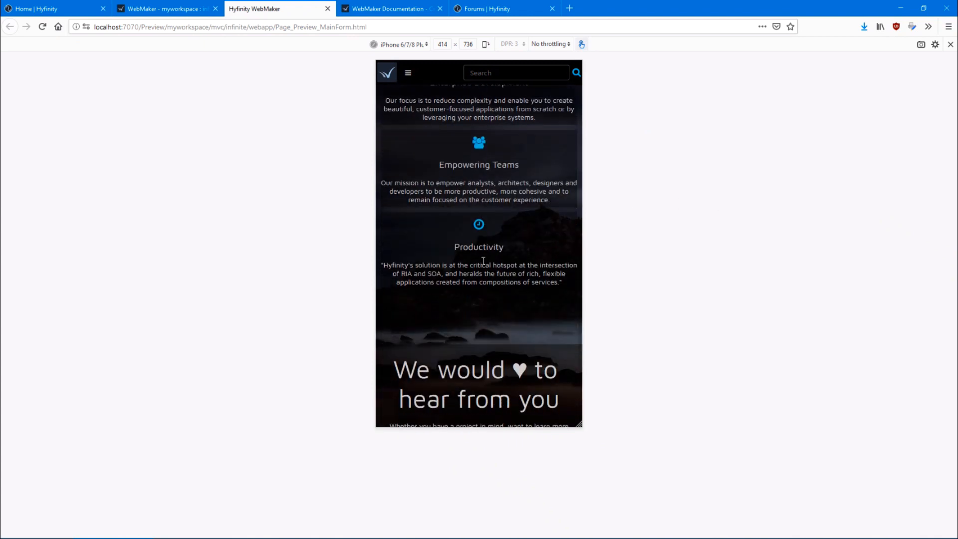
scroll(484, 260, "down", 5)
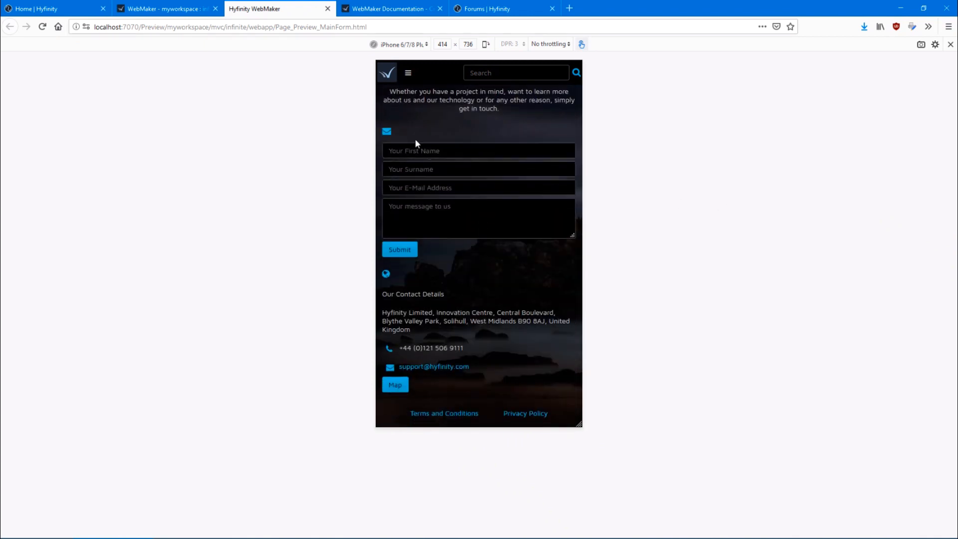
scroll(502, 305, "up", 15)
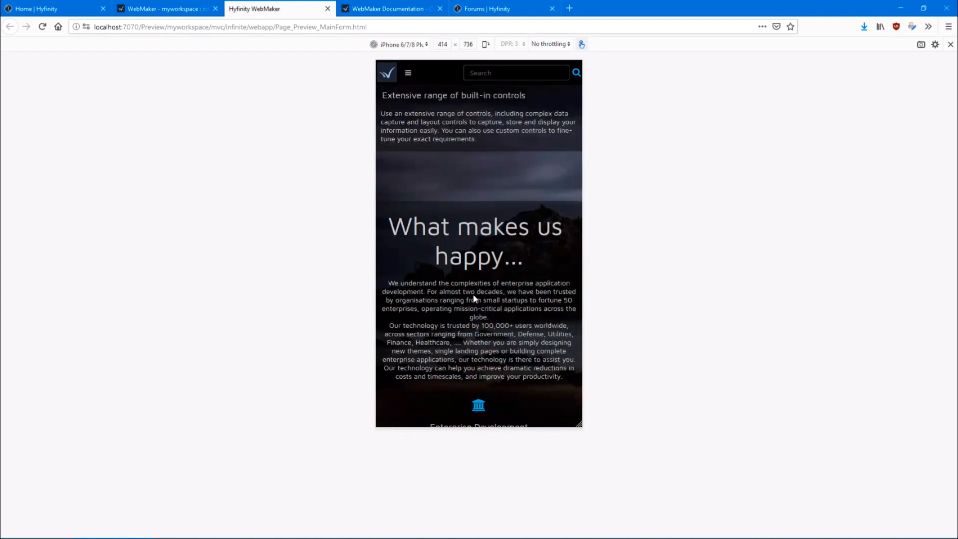
scroll(473, 292, "down", 2)
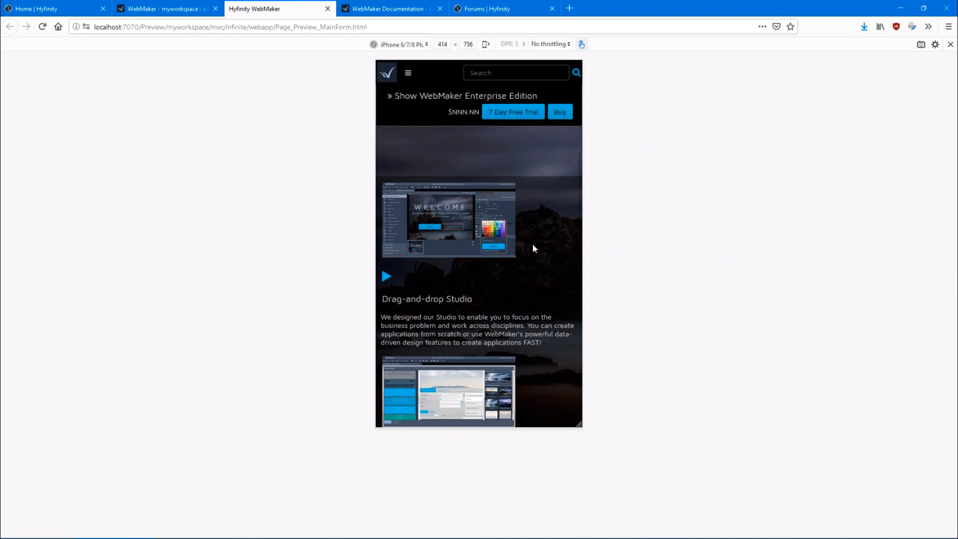
scroll(551, 254, "down", 10)
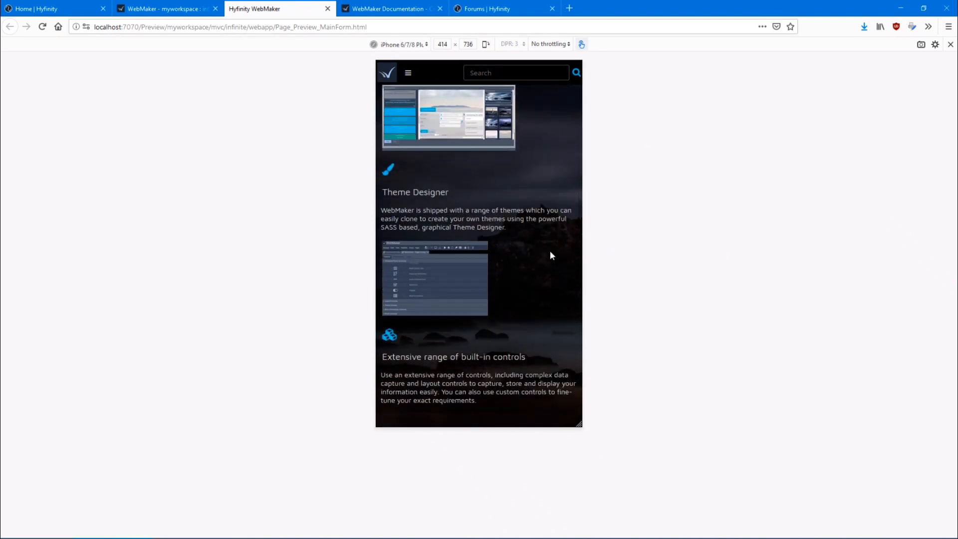
scroll(550, 251, "down", 6)
scroll(550, 253, "up", 15)
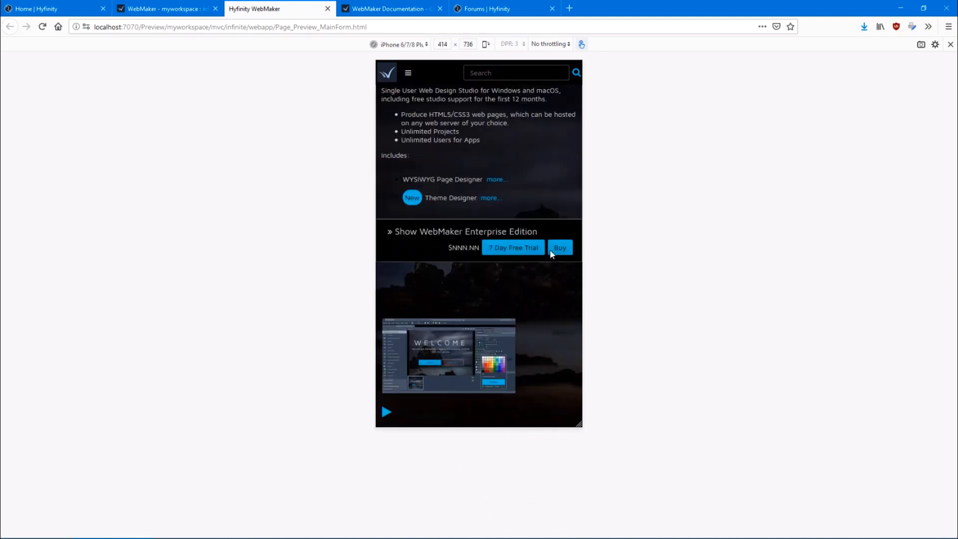
scroll(550, 252, "up", 12)
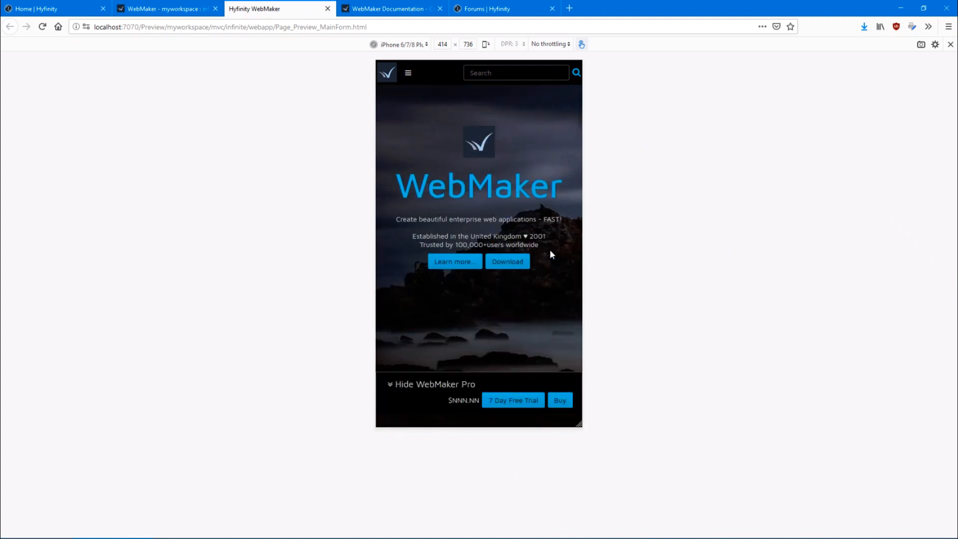
Widen the MainForm preview from phone size to about 1652 px and examine the desktop layout down to the contact form
scroll(551, 255, "up", 2)
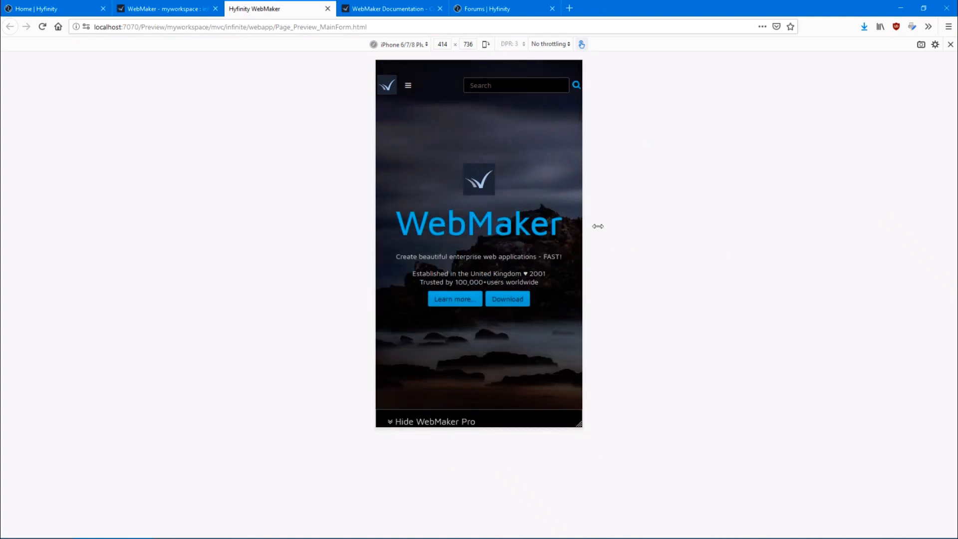
left_click_drag(598, 226, 893, 205)
scroll(622, 225, "down", 5)
scroll(620, 220, "down", 5)
scroll(778, 220, "down", 4)
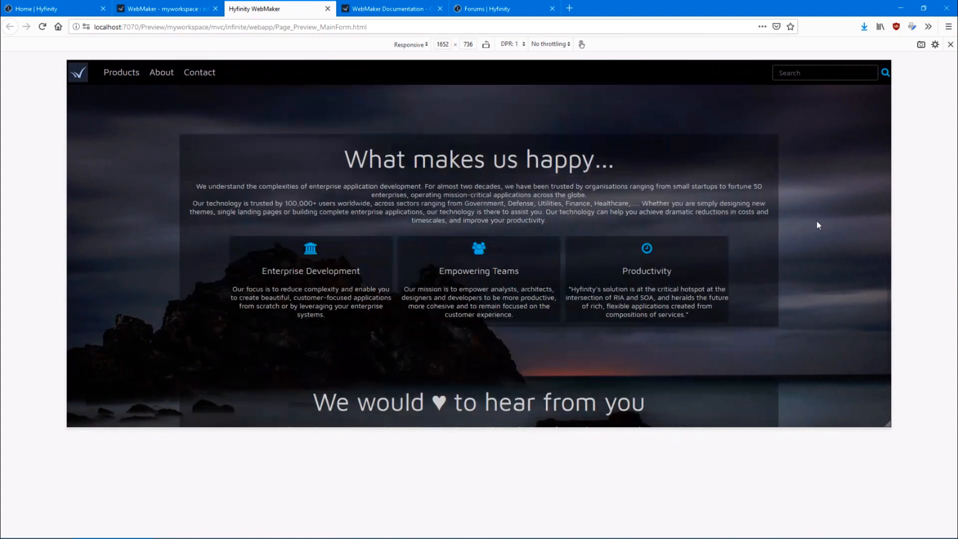
scroll(826, 222, "down", 3)
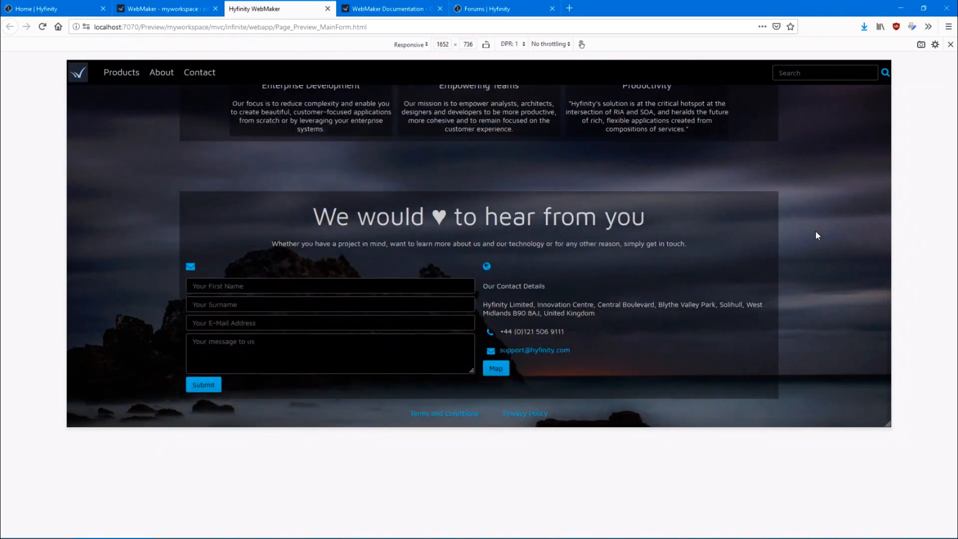
Return to the MainForm page design in WebMaker, show it as iPhone 6/7/8 and enlarge the canvas to maximum zoom
left_click(168, 11)
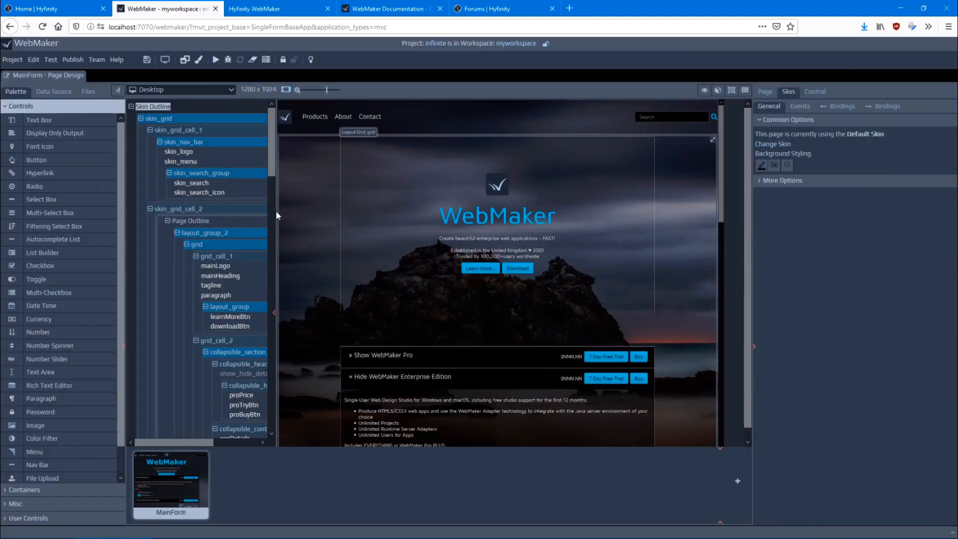
left_click(155, 90)
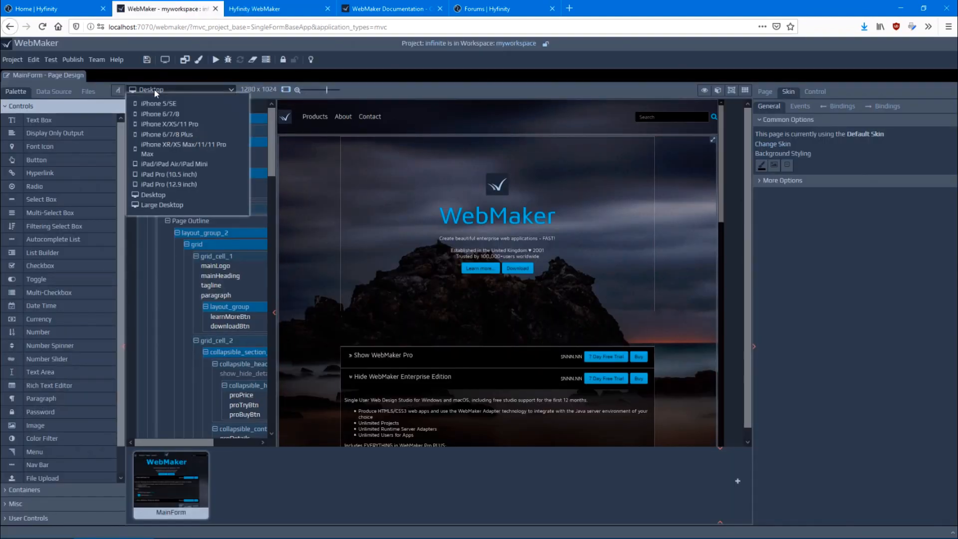
left_click(155, 118)
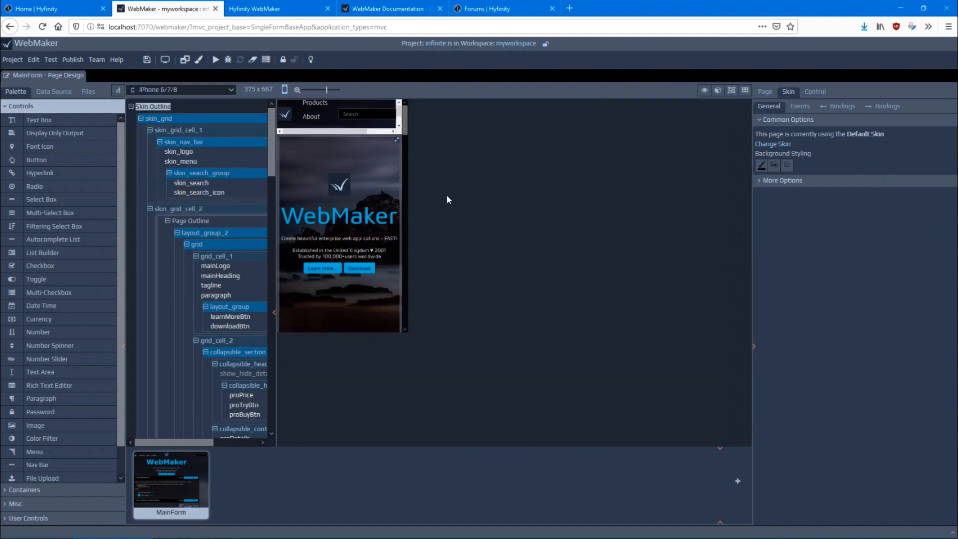
left_click_drag(334, 92, 413, 100)
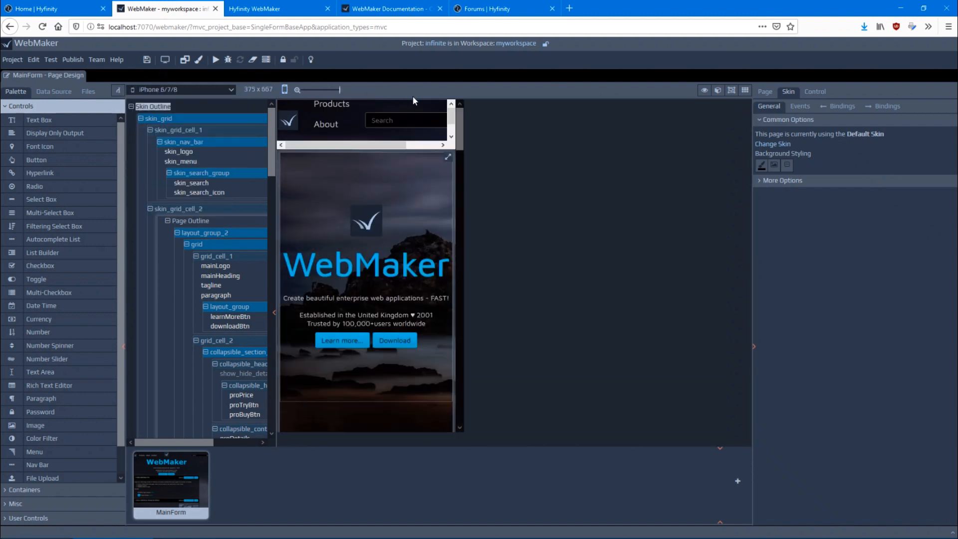
Show the page design as iPad/iPad Air/iPad Mini, try both orientations and examine the landscape layout down to the contact section
left_click(196, 91)
left_click(177, 156)
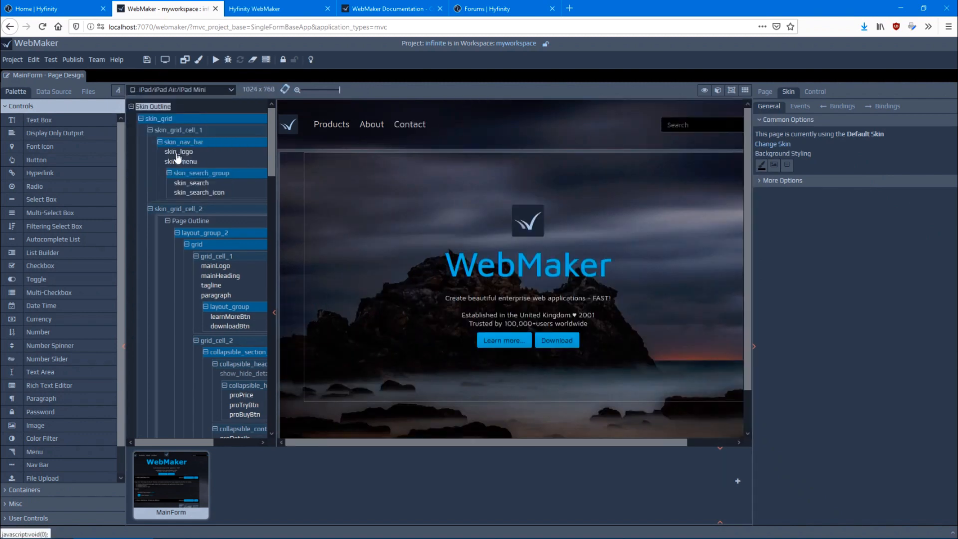
scroll(654, 211, "down", 8)
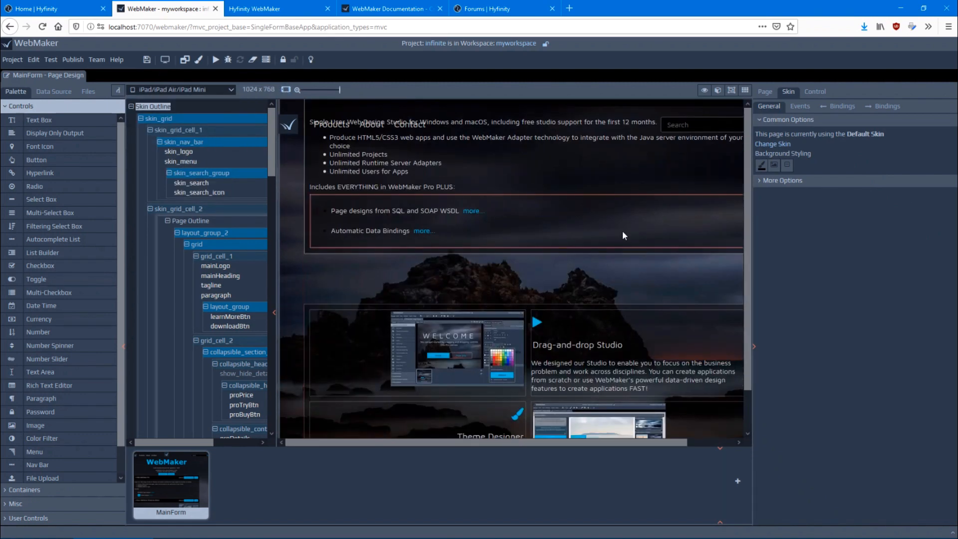
scroll(600, 233, "down", 3)
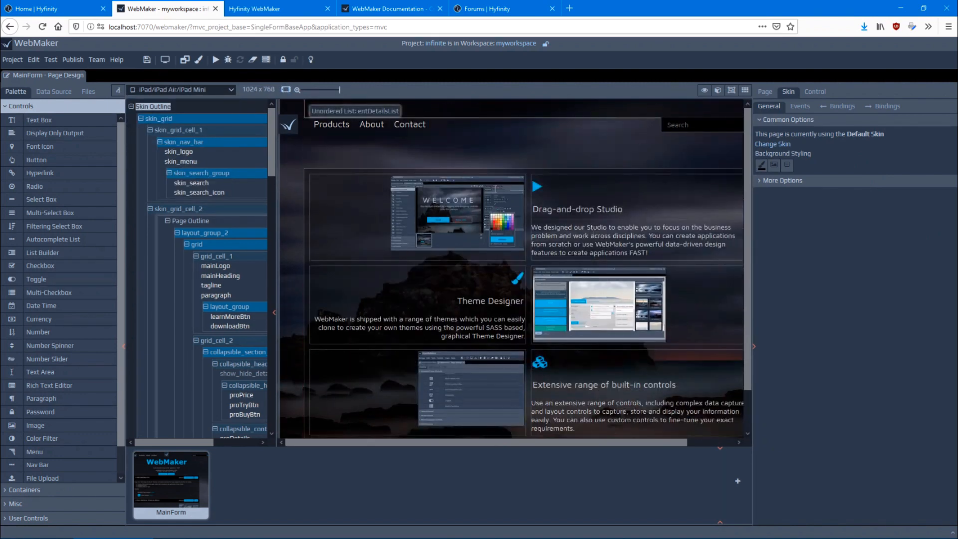
left_click(286, 90)
left_click(286, 90)
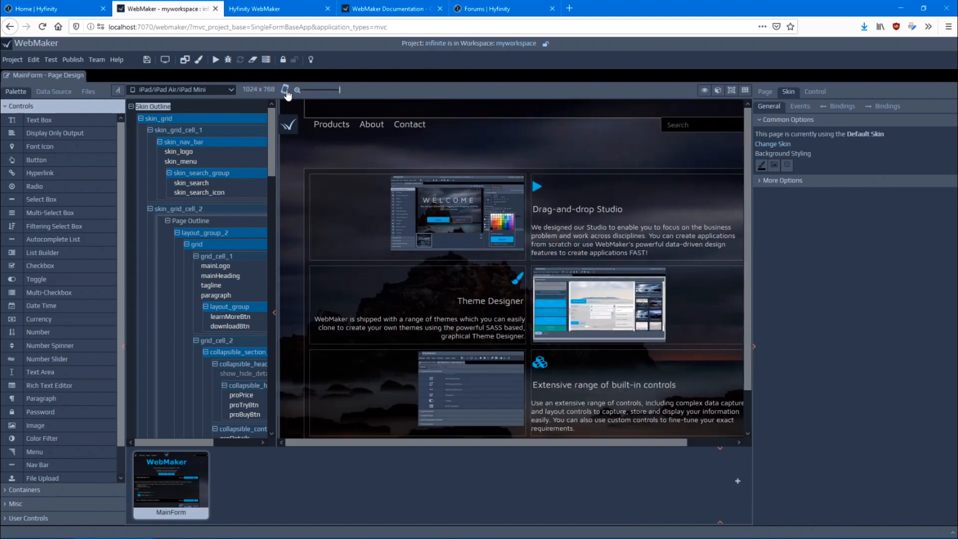
scroll(415, 200, "down", 3)
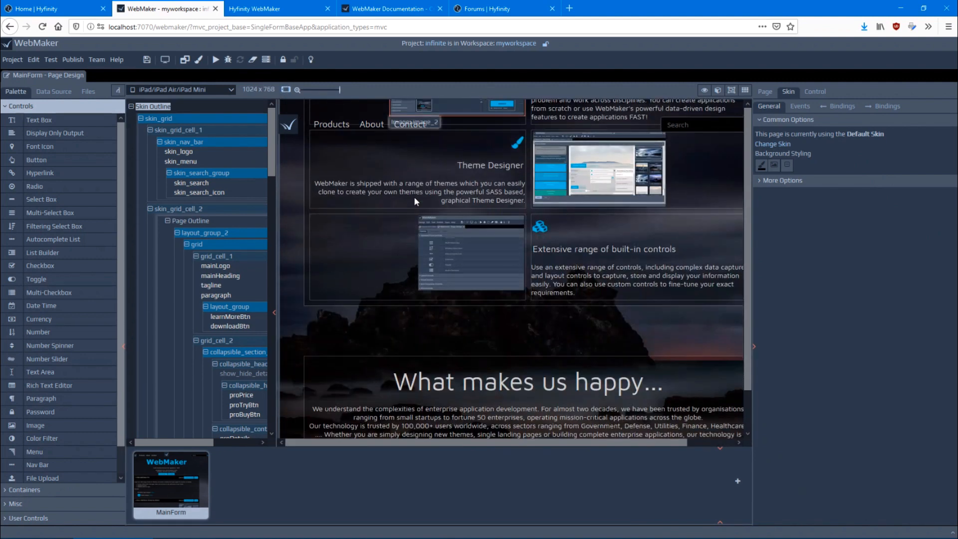
scroll(414, 196, "down", 6)
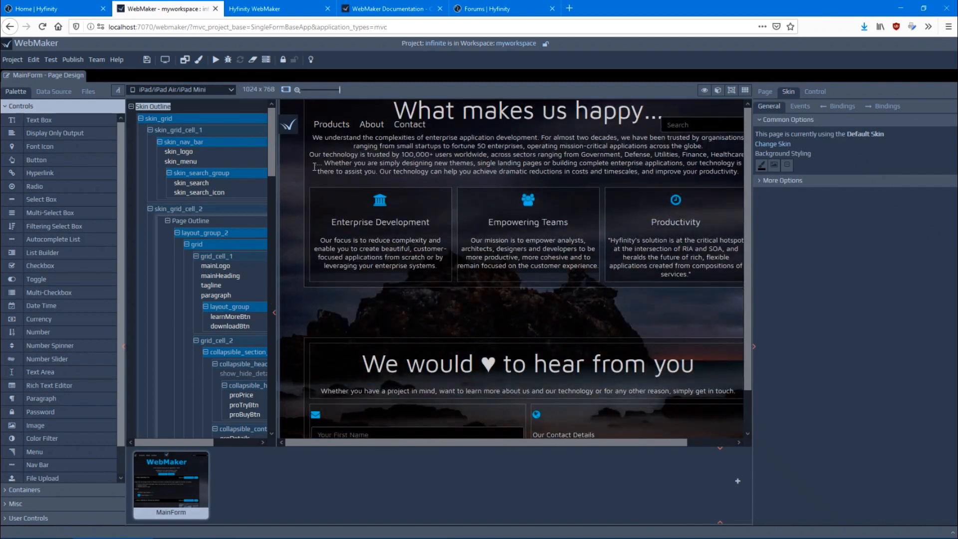
Select the about color filter around the "What makes us happy..." section and bring its nested structure into view in the outline
left_click(314, 195)
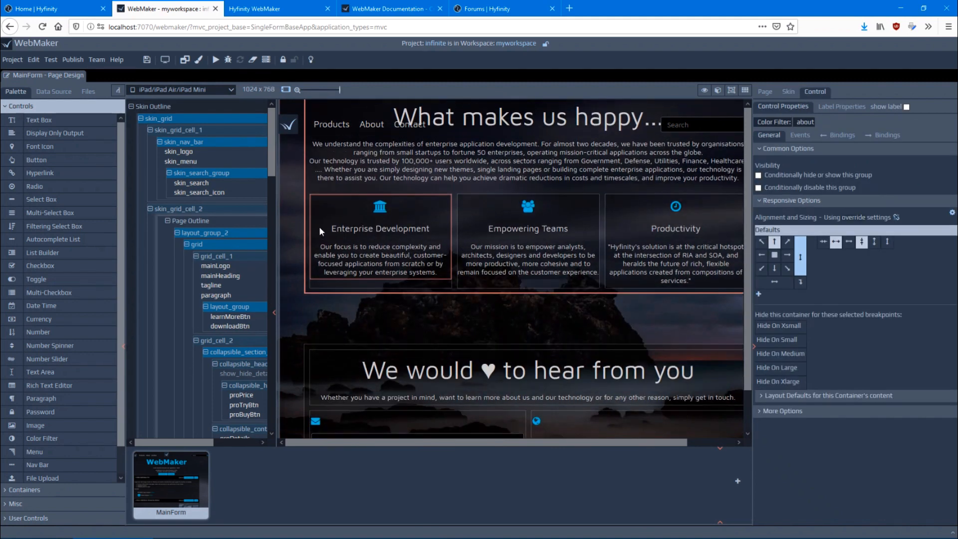
scroll(200, 252, "down", 3)
scroll(202, 253, "down", 10)
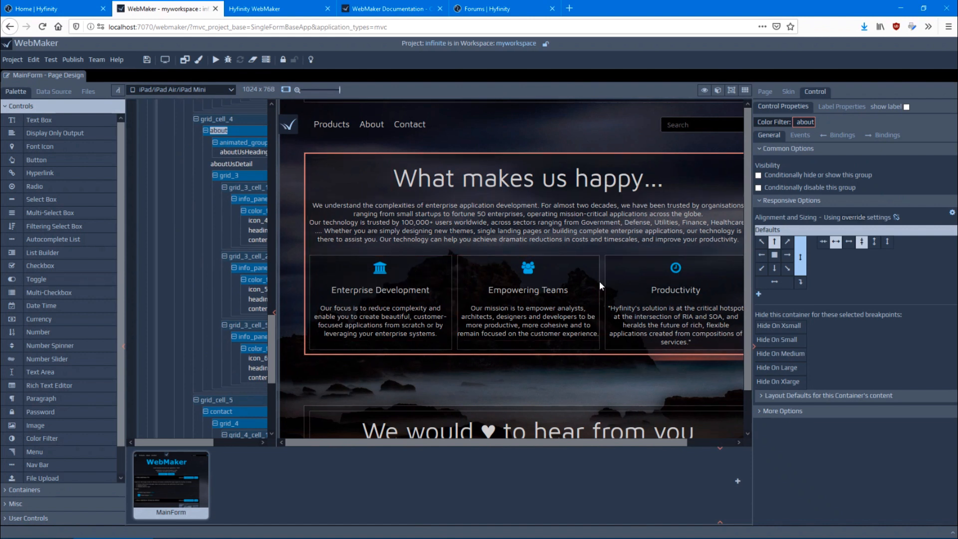
left_click_drag(182, 439, 219, 439)
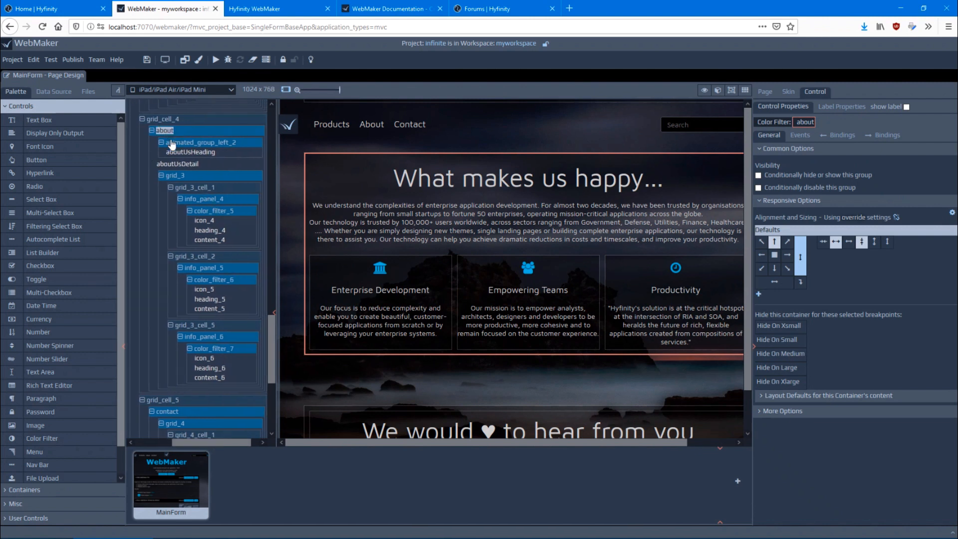
Inspect grid_3 and its info panels 4, 5 and 6, then examine grid_3's default and medium breakpoint grid layout settings
left_click(172, 177)
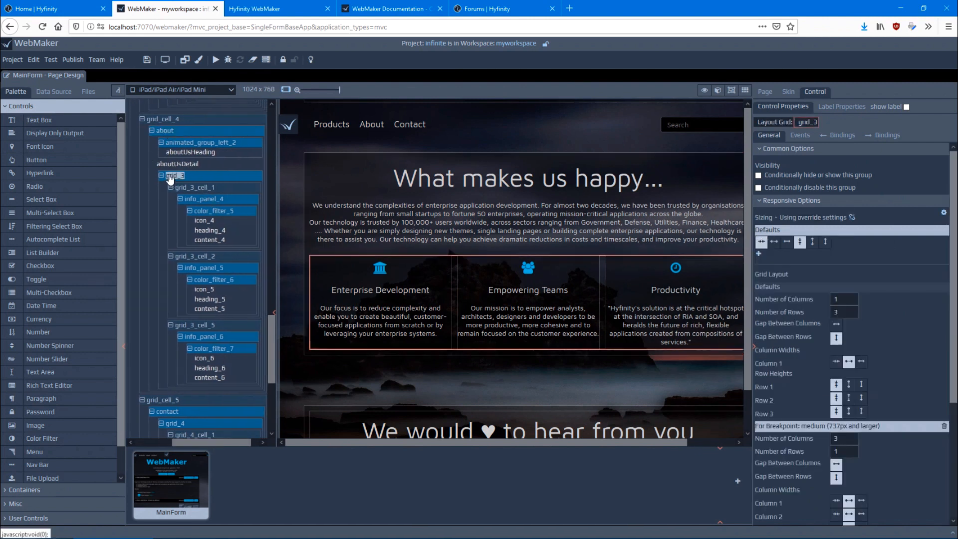
left_click(200, 202)
left_click(212, 270)
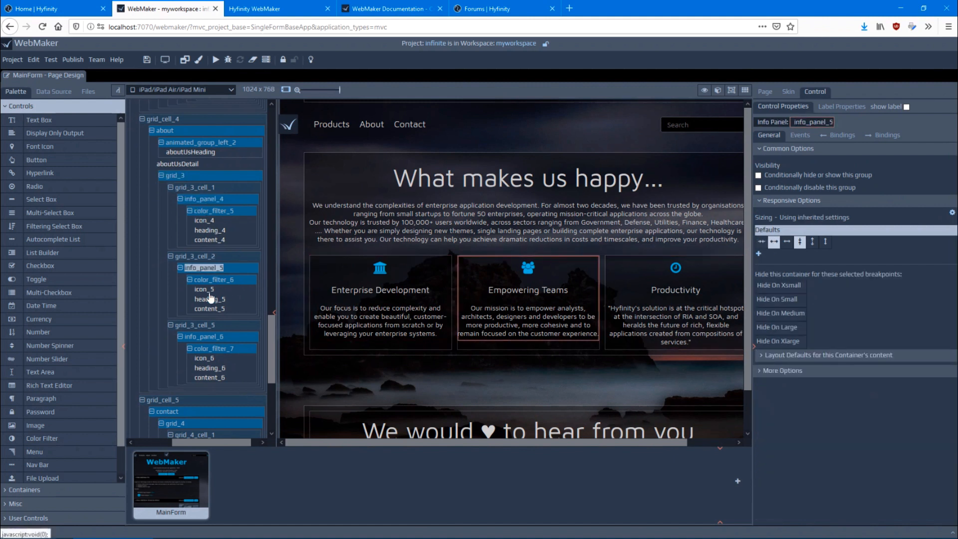
left_click(203, 339)
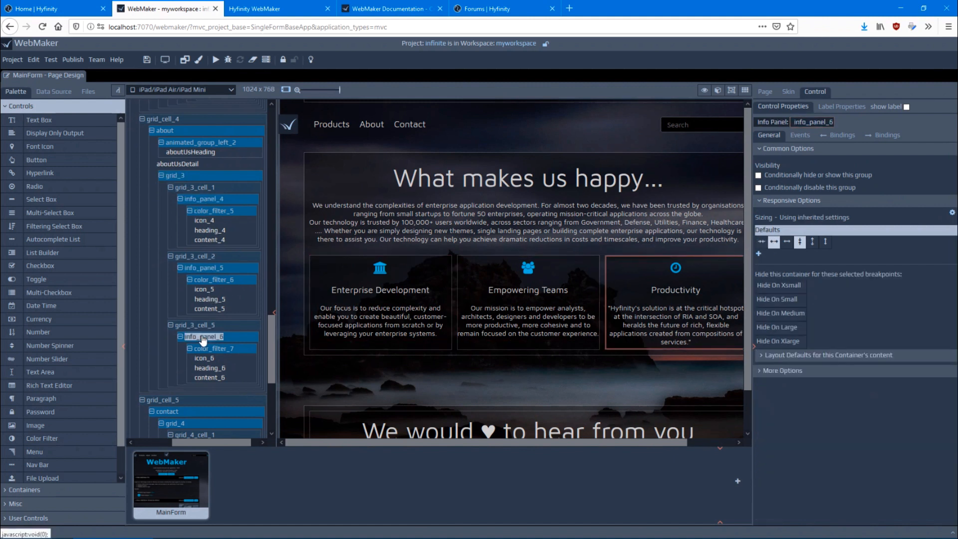
left_click(174, 178)
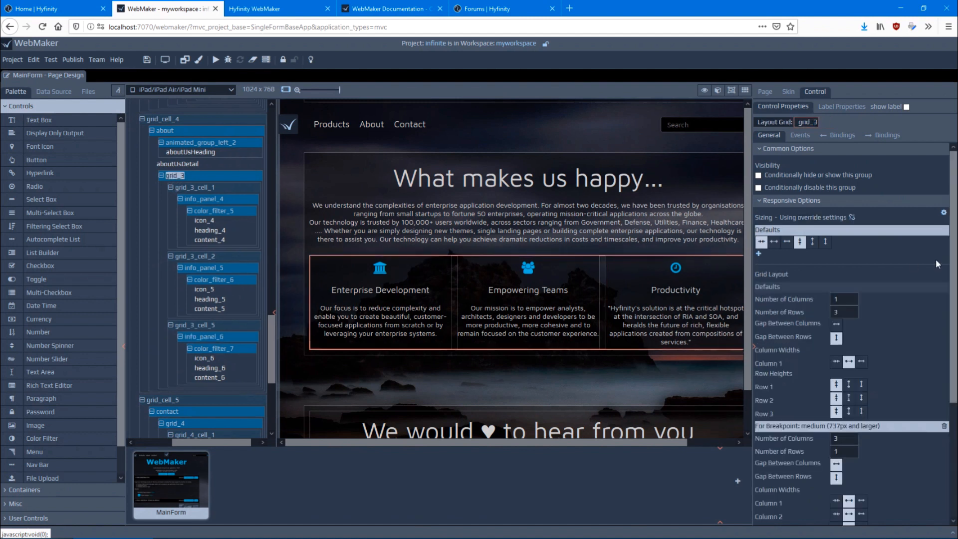
scroll(825, 281, "down", 3)
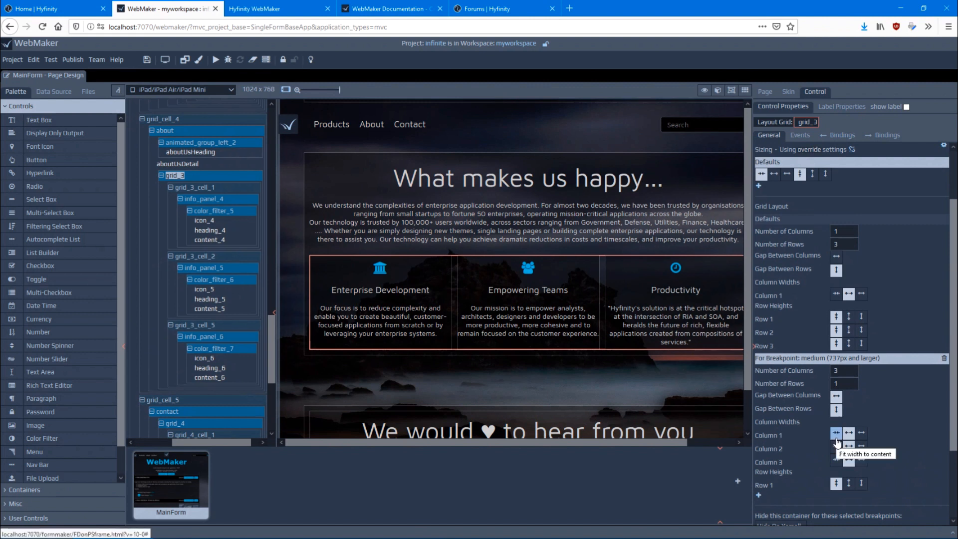
Turn on grid editing on the canvas and add a row to grid_3 below the three info panels
left_click(746, 89)
scroll(344, 315, "down", 2)
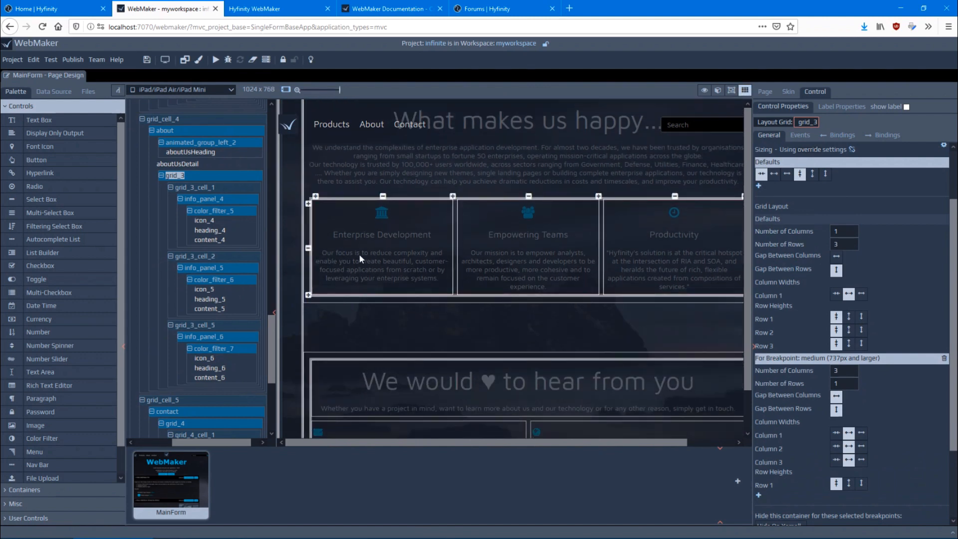
left_click(309, 294)
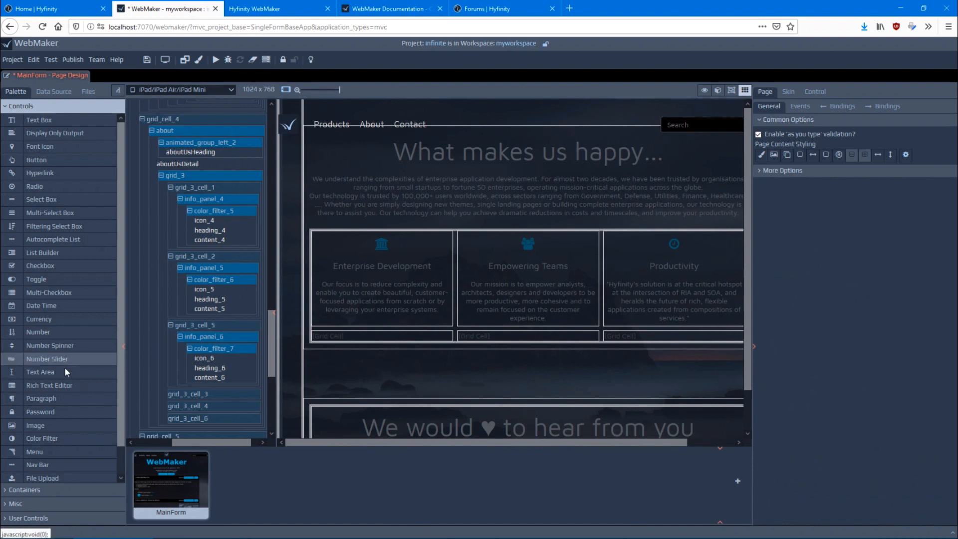
Place an Info Panel container in grid_3_cell_4, the middle cell of grid_3's second row
scroll(65, 367, "down", 1)
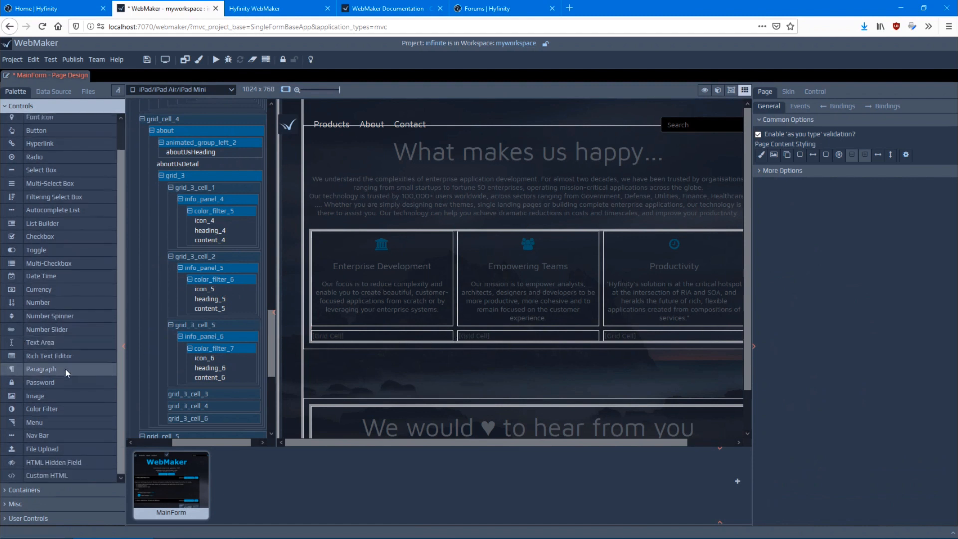
left_click(32, 491)
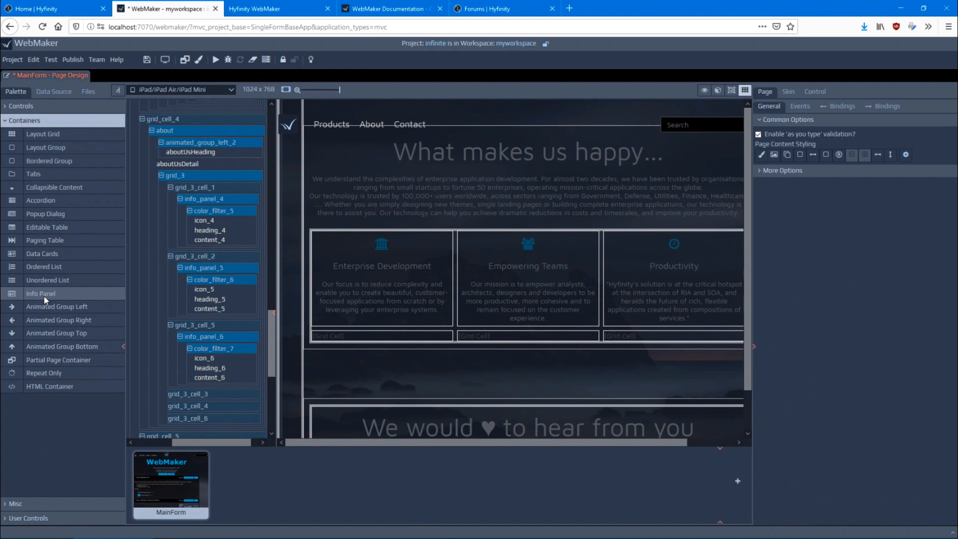
left_click_drag(44, 295, 193, 413)
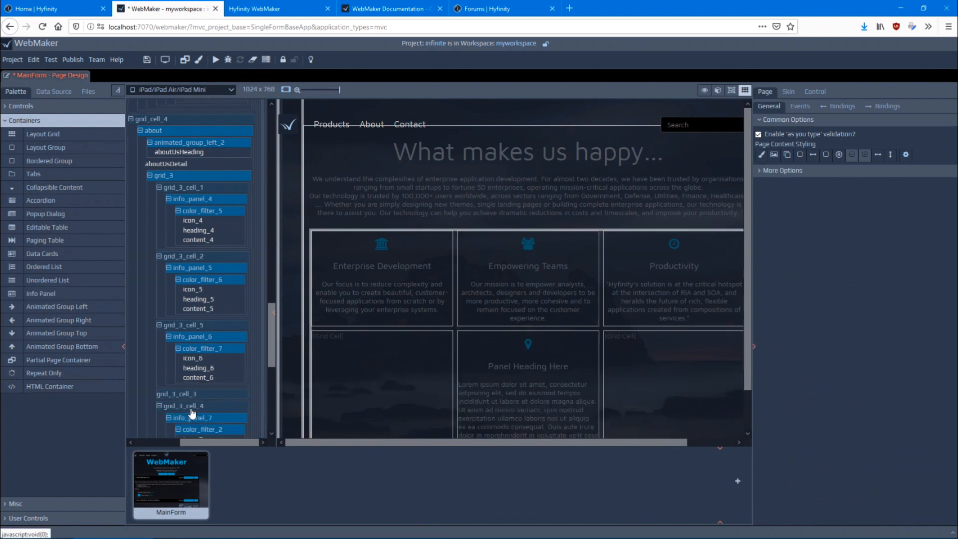
scroll(702, 269, "down", 2)
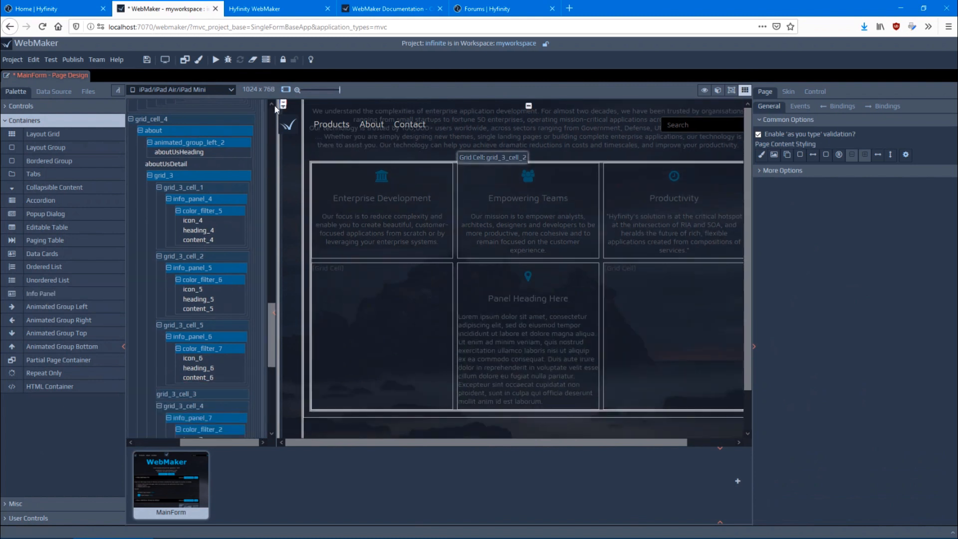
Show the page design as iPhone X/XS/11 Pro with the skin content hidden and go down to the "What makes us happy..." section
left_click(207, 88)
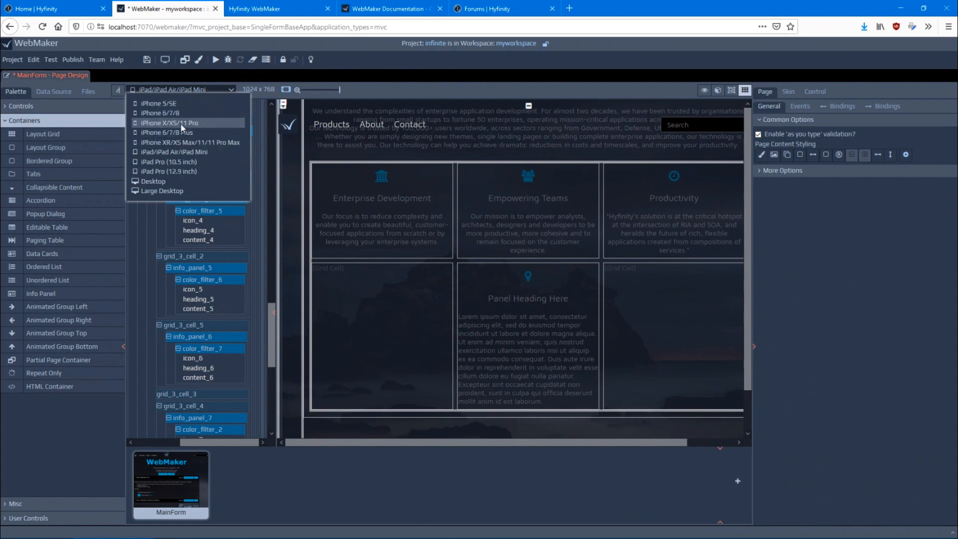
left_click(181, 123)
scroll(222, 162, "up", 10)
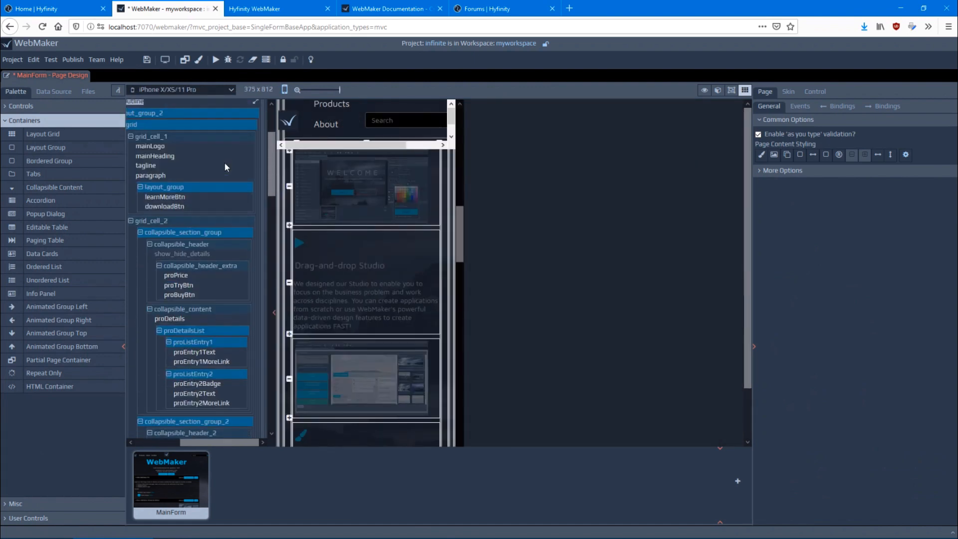
scroll(225, 163, "up", 3)
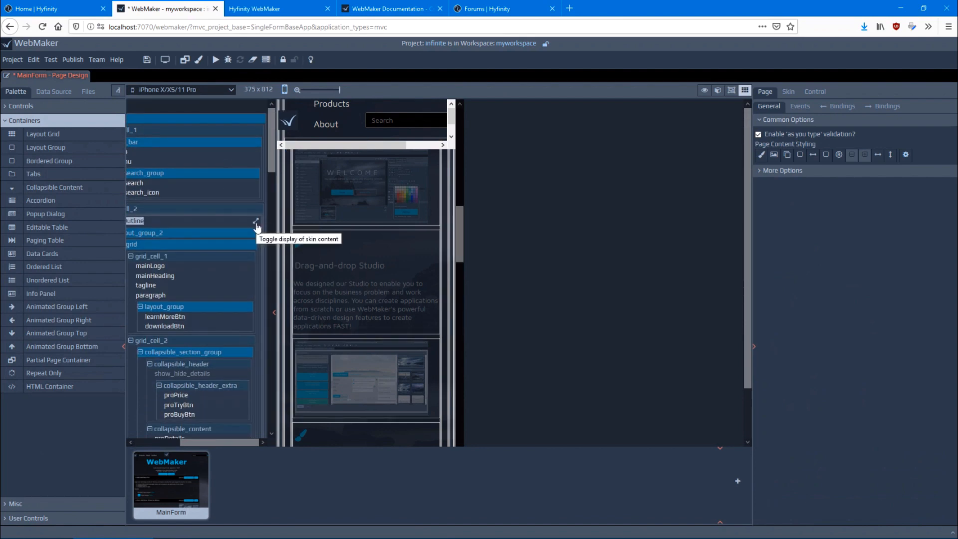
left_click(256, 223)
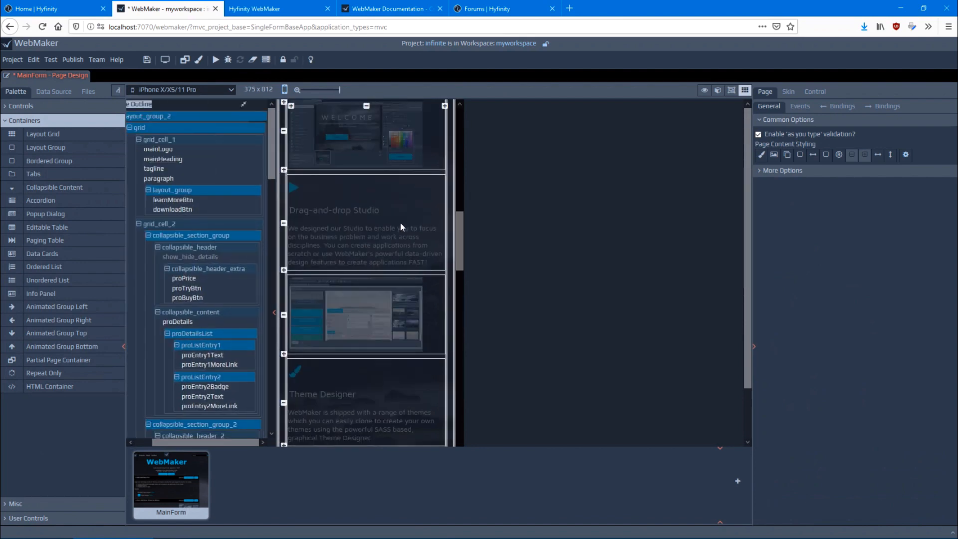
scroll(399, 223, "down", 3)
scroll(400, 227, "down", 3)
scroll(400, 223, "down", 8)
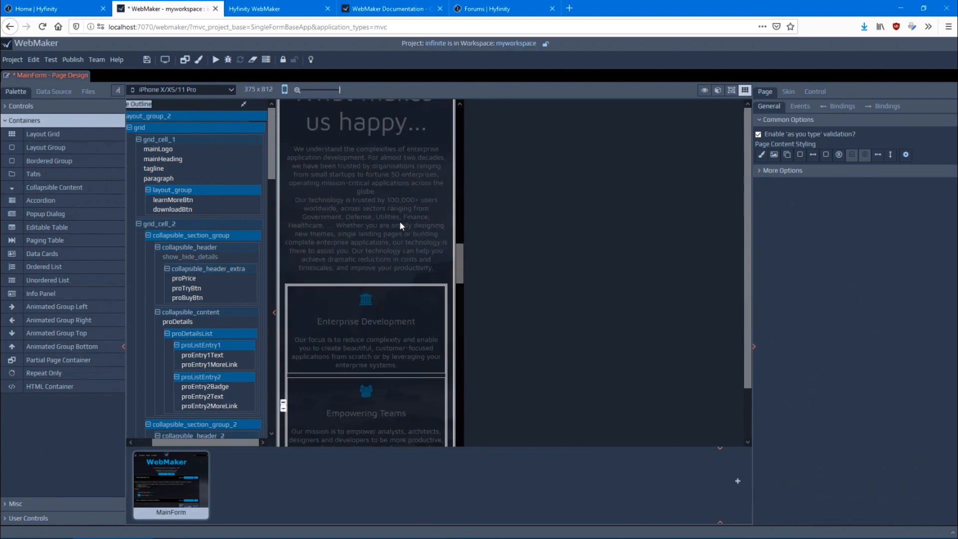
Select grid_3 and examine how its cells stack on the phone layout, including the added row and info panel
left_click(401, 223)
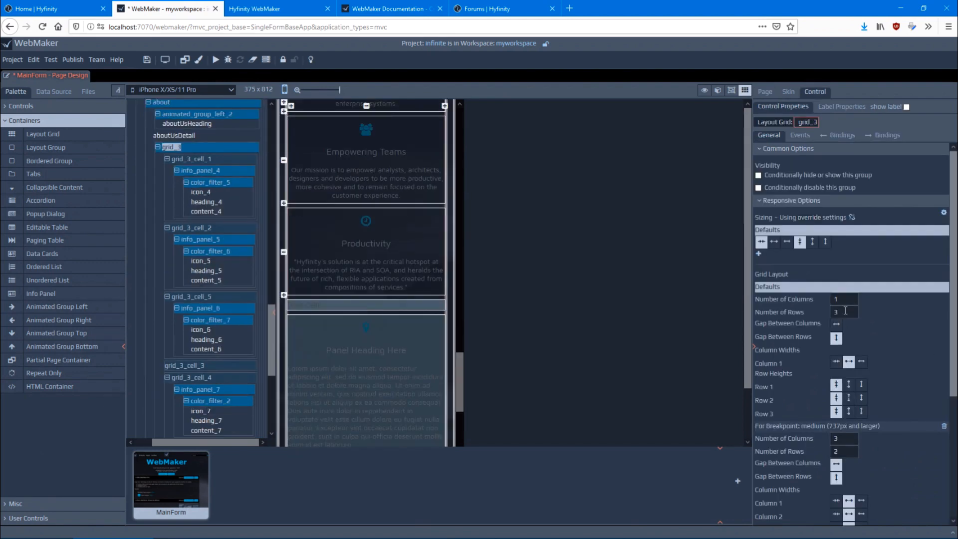
scroll(375, 252, "up", 3)
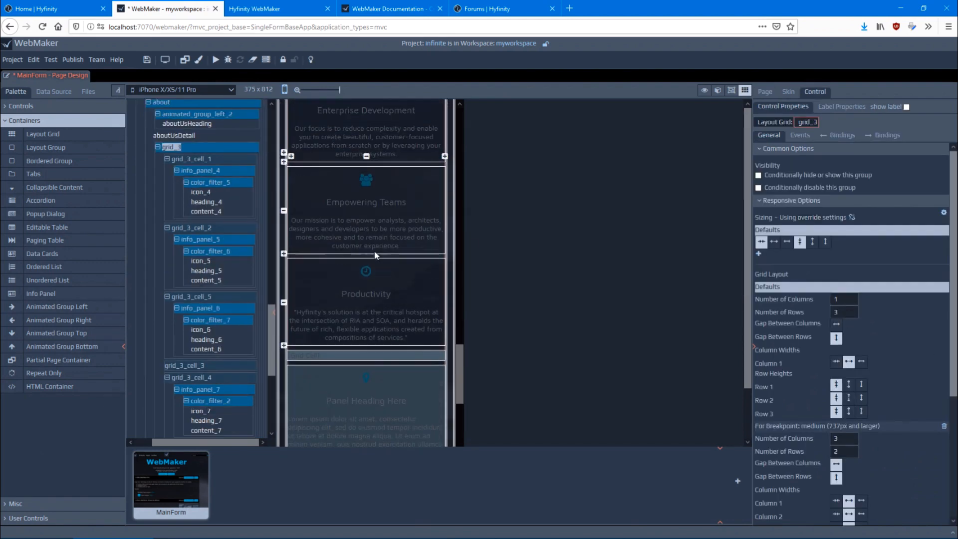
scroll(354, 298, "down", 2)
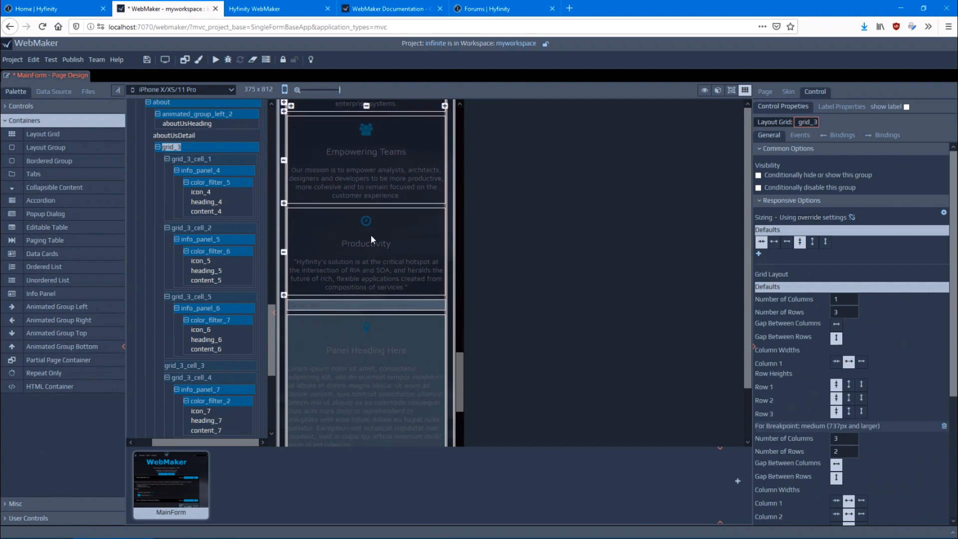
scroll(388, 280, "down", 2)
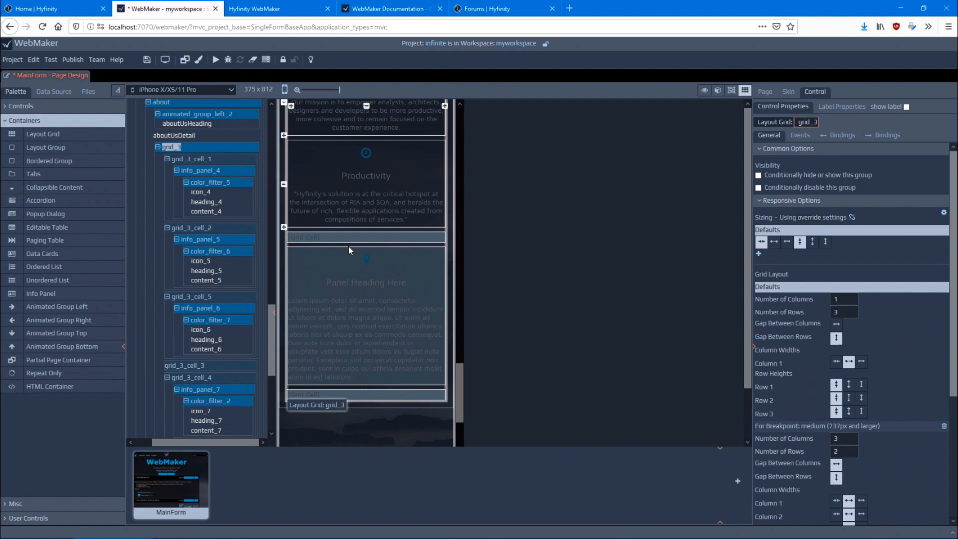
Move the info panel's cell grid_3_cell_4 above the empty grid_3_cell_3 in the phone layout of grid_3
left_click(284, 228)
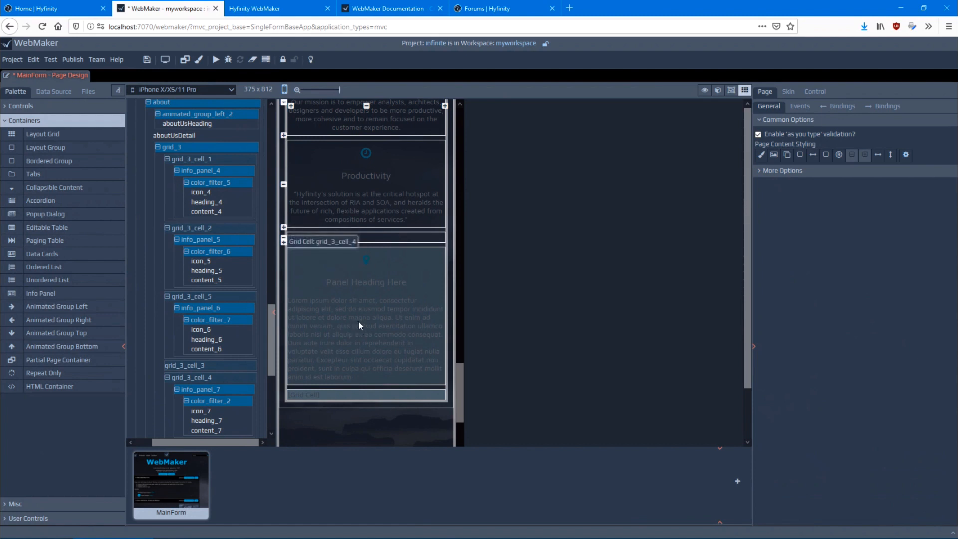
left_click_drag(363, 258, 369, 241)
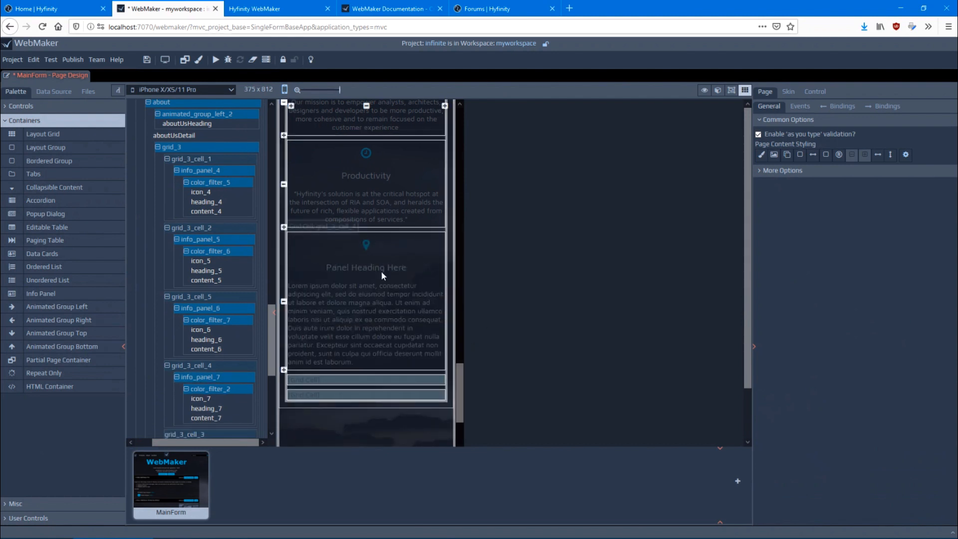
Show the page design as Desktop and turn off grid editing on the canvas
left_click(208, 88)
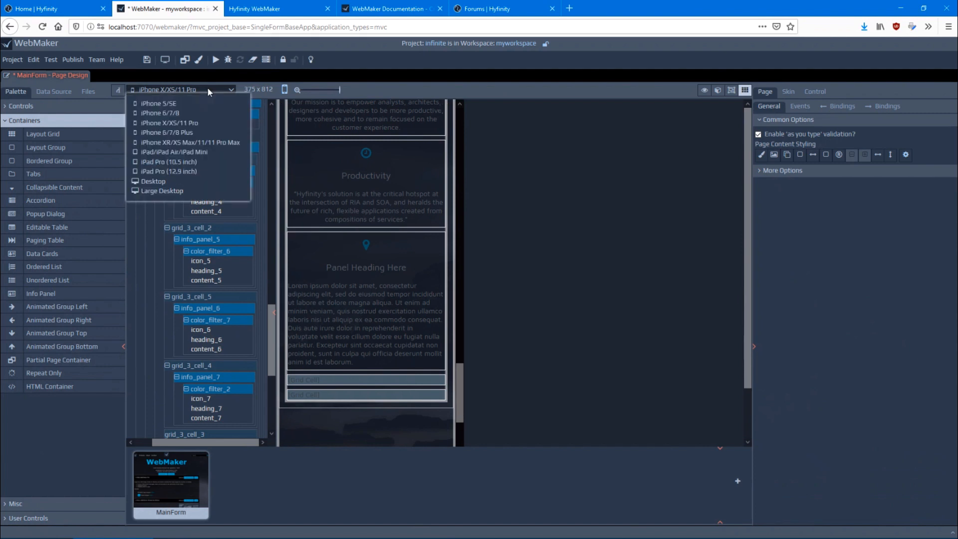
left_click(179, 179)
scroll(519, 179, "up", 3)
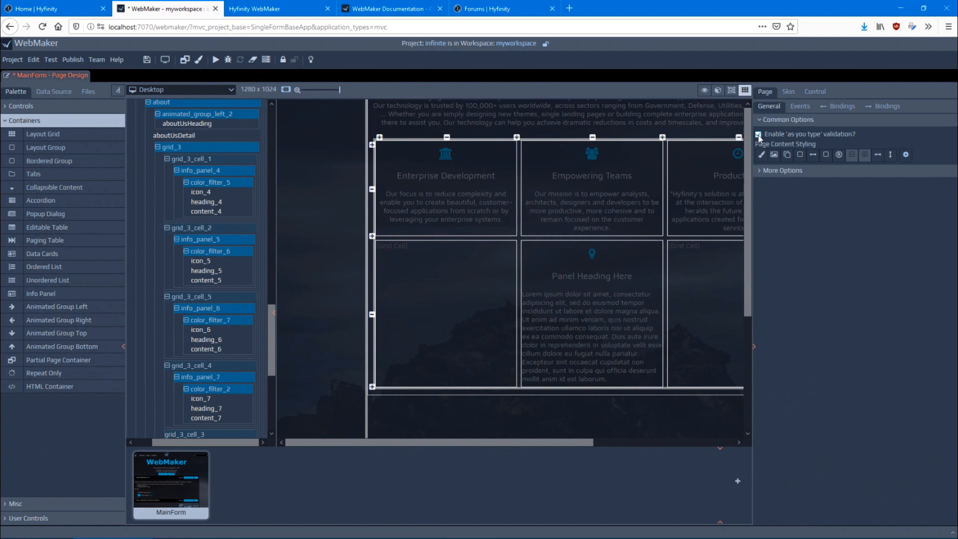
left_click(745, 90)
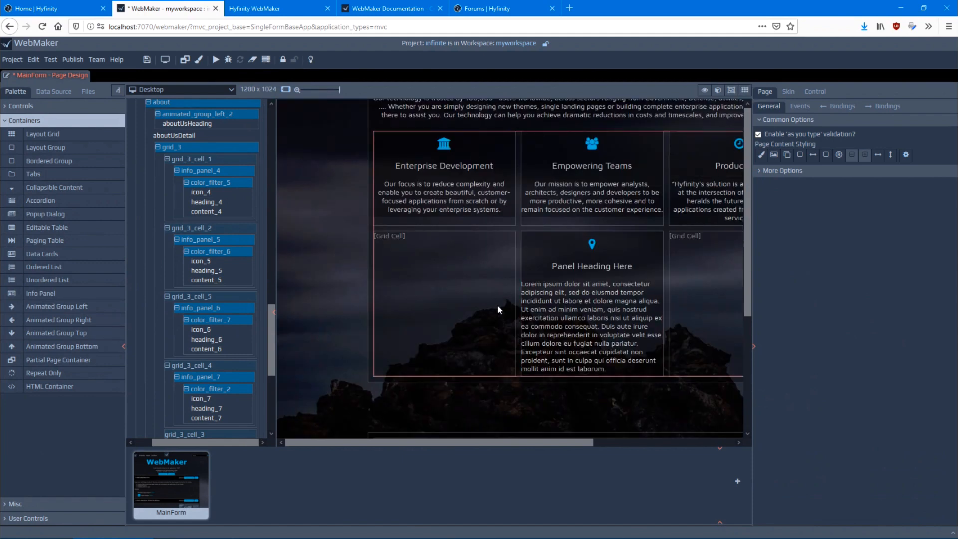
Save MainForm, return to the beginning of the page and show the skin content around it
key("ctrl+s")
scroll(246, 308, "up", 15)
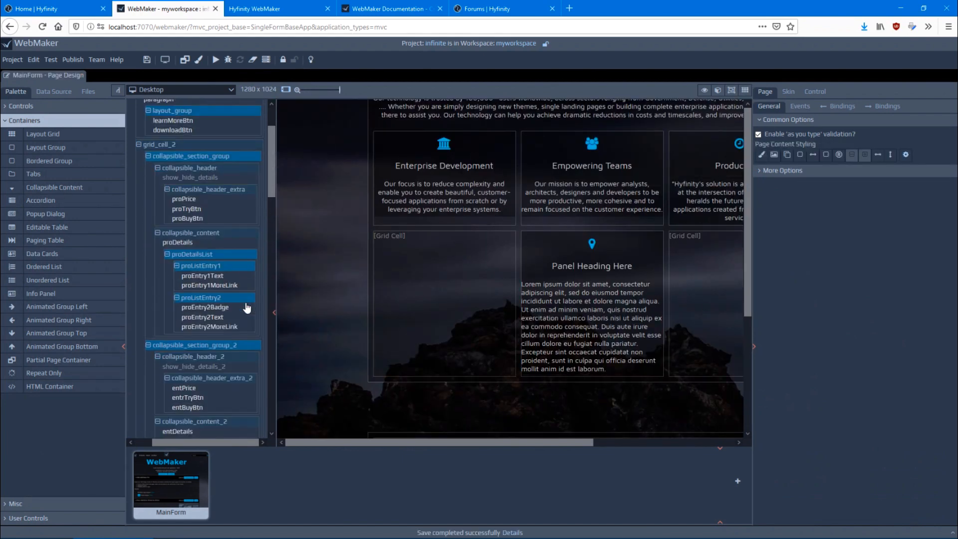
scroll(317, 267, "up", 5)
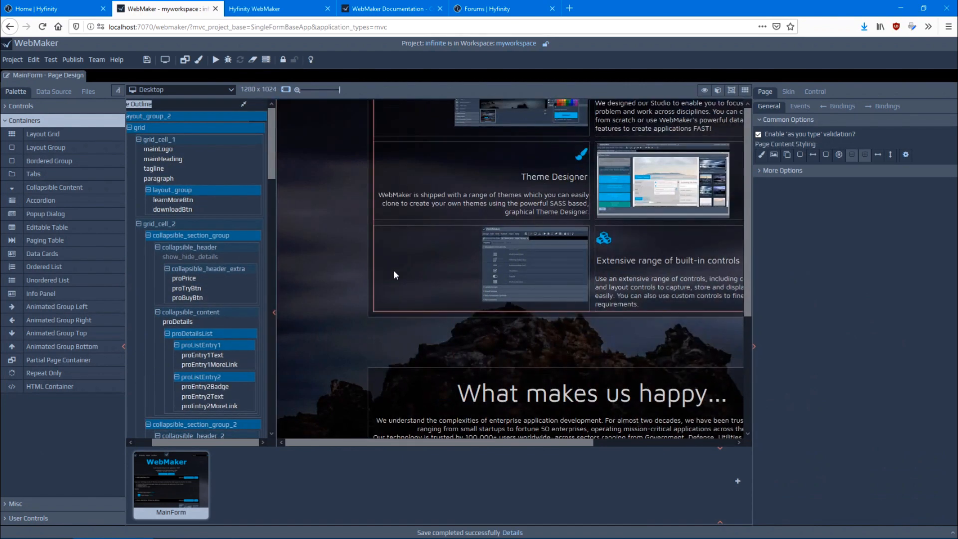
scroll(355, 272, "up", 10)
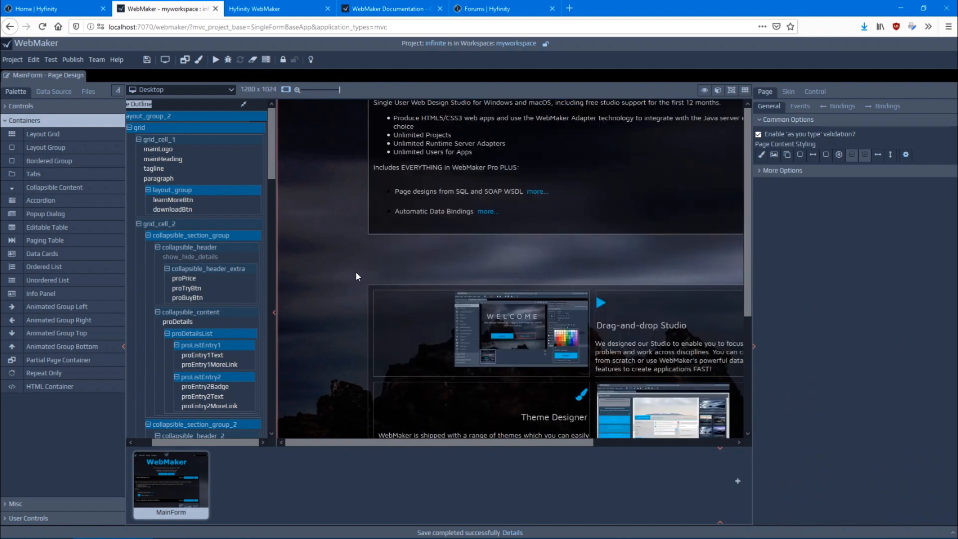
scroll(356, 276, "up", 1)
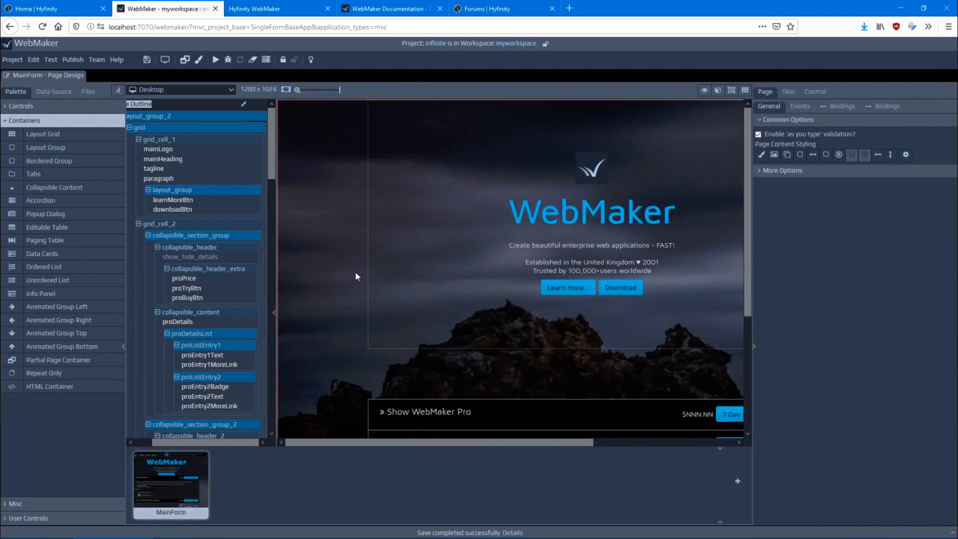
left_click(244, 104)
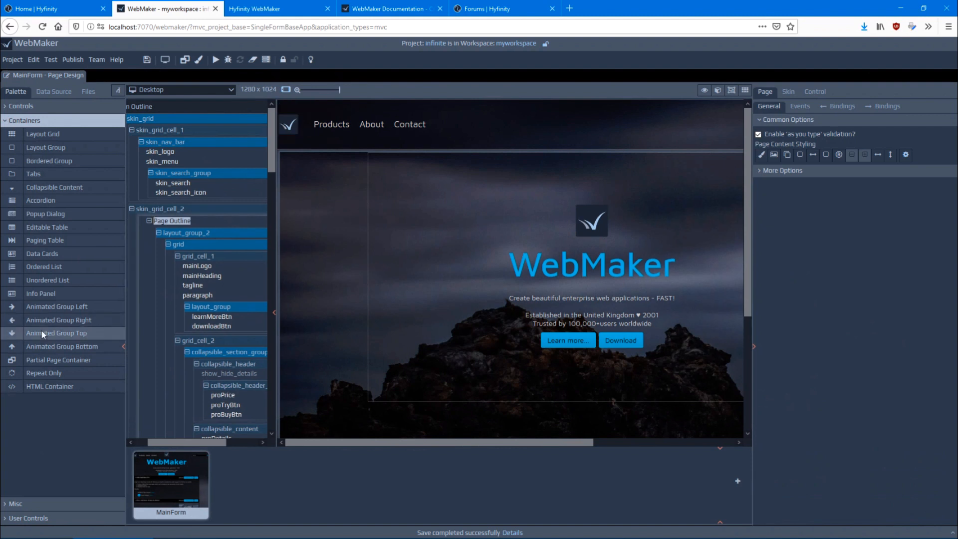
Delete the skin_nav_bar group from skin_grid_cell_1 and place a new Nav Bar control in that cell
left_click(22, 106)
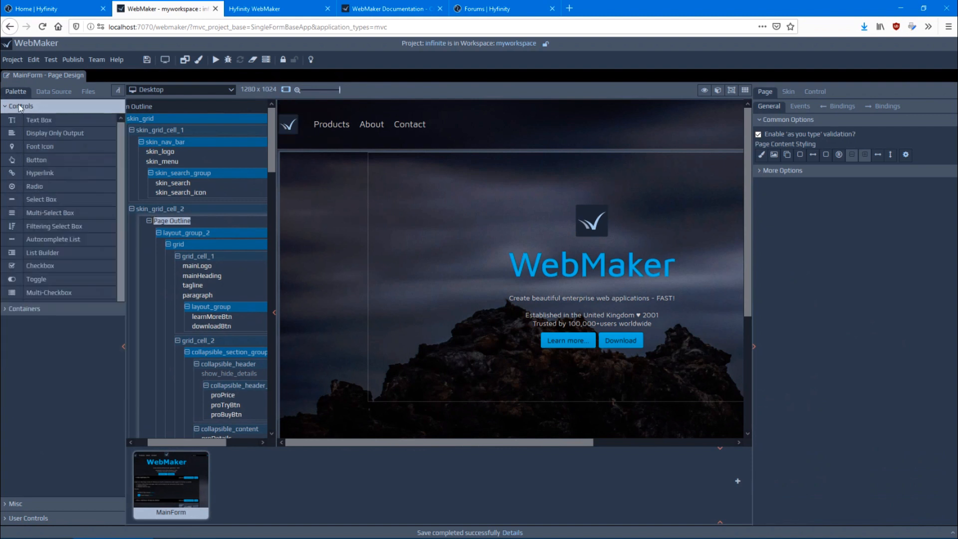
scroll(70, 202, "down", 1)
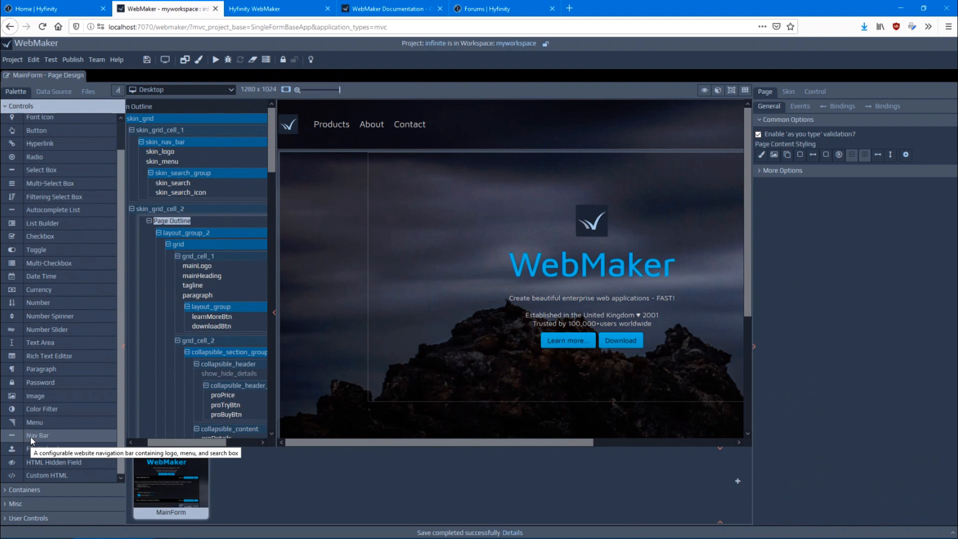
right_click(157, 143)
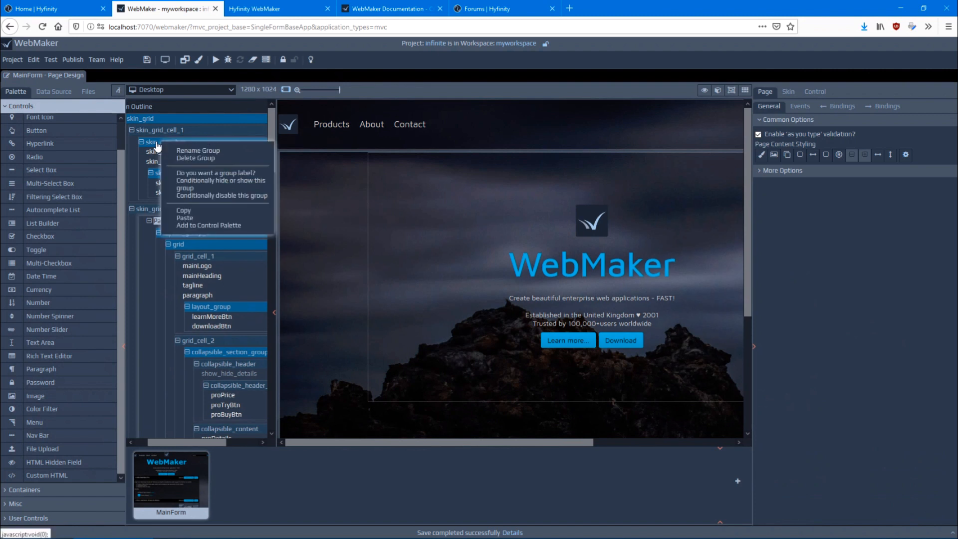
left_click(195, 158)
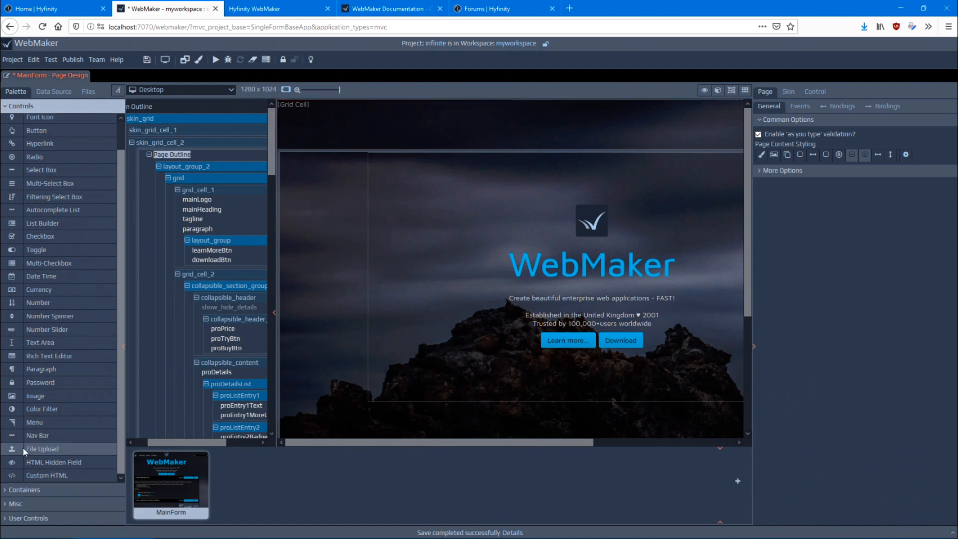
left_click_drag(29, 436, 171, 136)
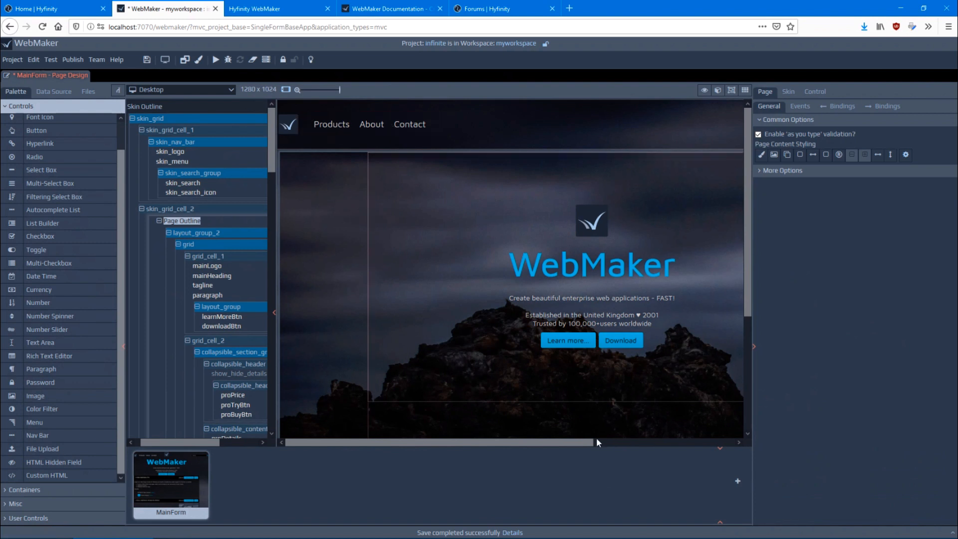
Add a skin_menu option with data value "support" and display text "Support", and open the menu's events
left_click_drag(596, 441, 499, 445)
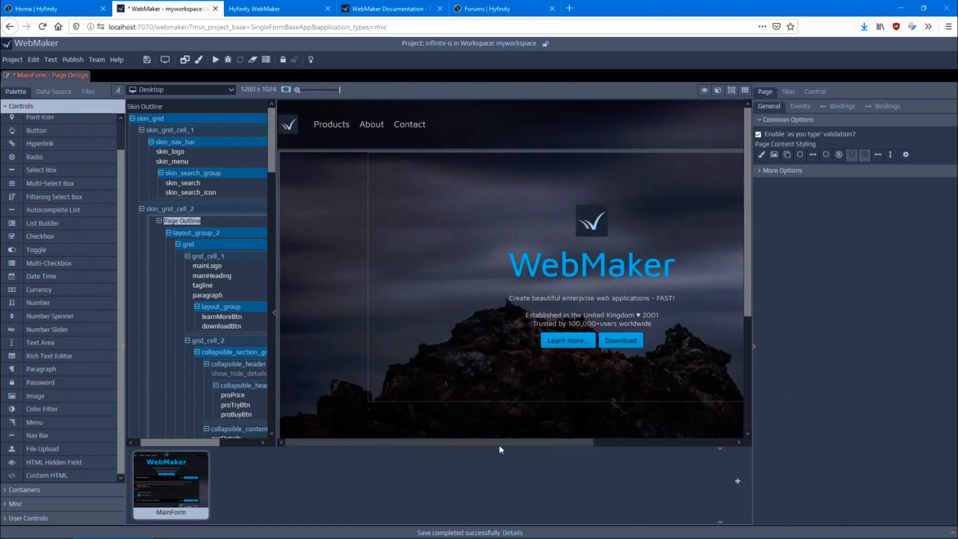
left_click(235, 159)
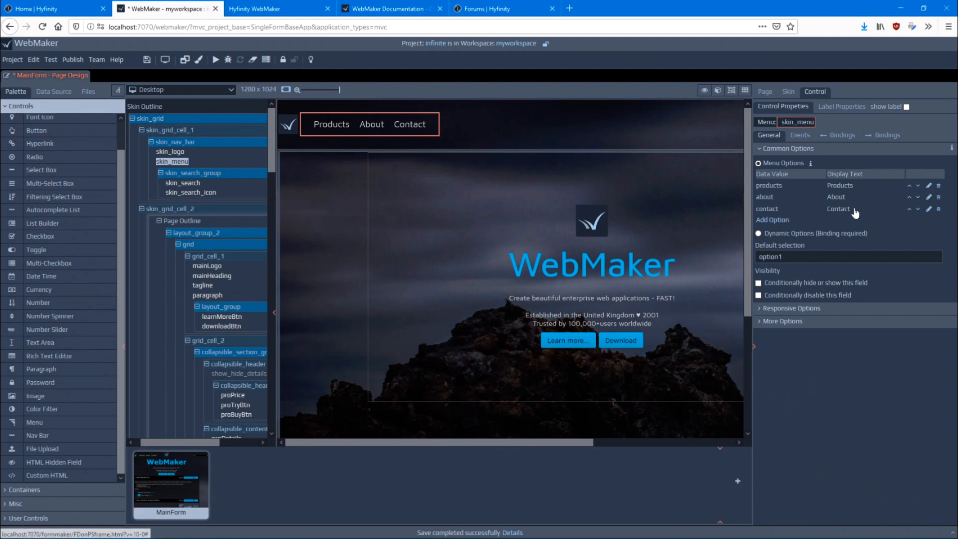
left_click(776, 221)
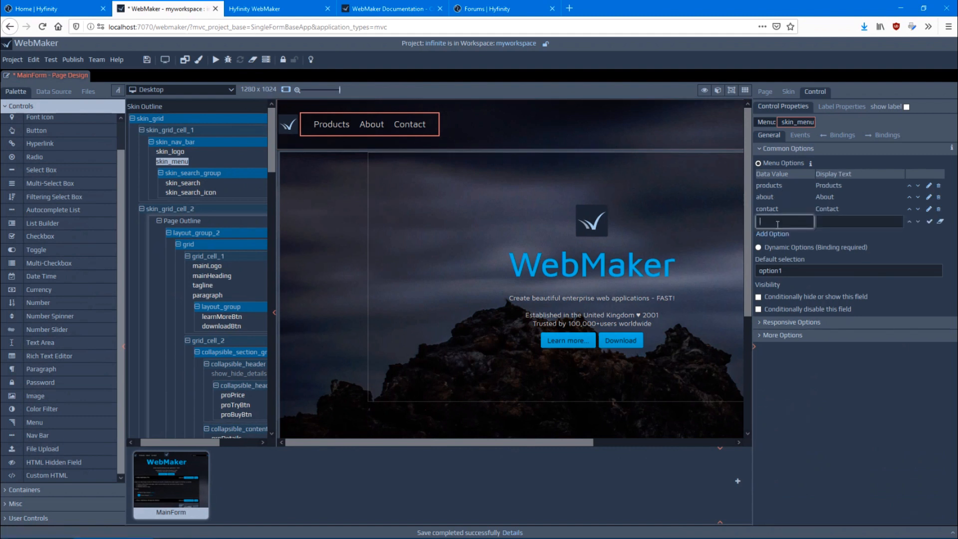
type("Support")
key("Tab")
type("Suppo")
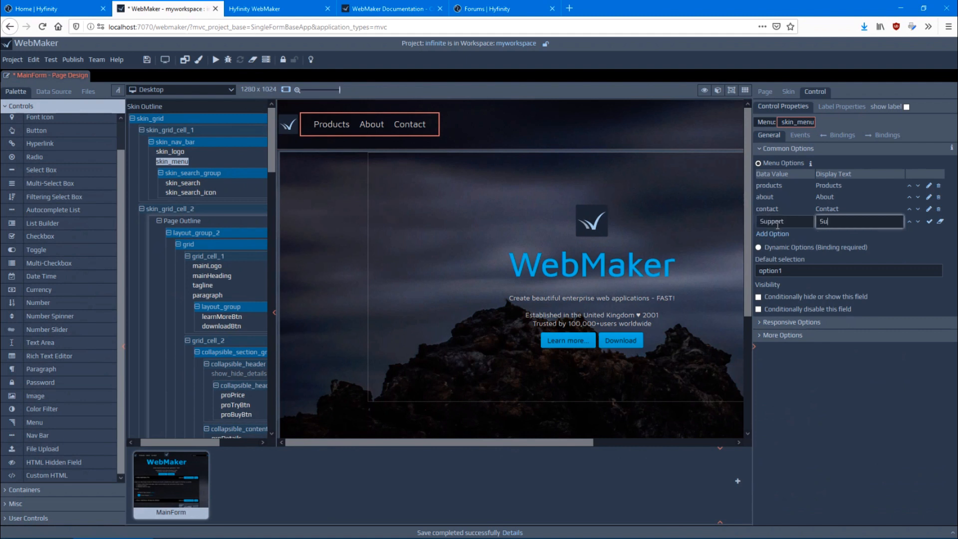
key("shift+Tab")
key("Home")
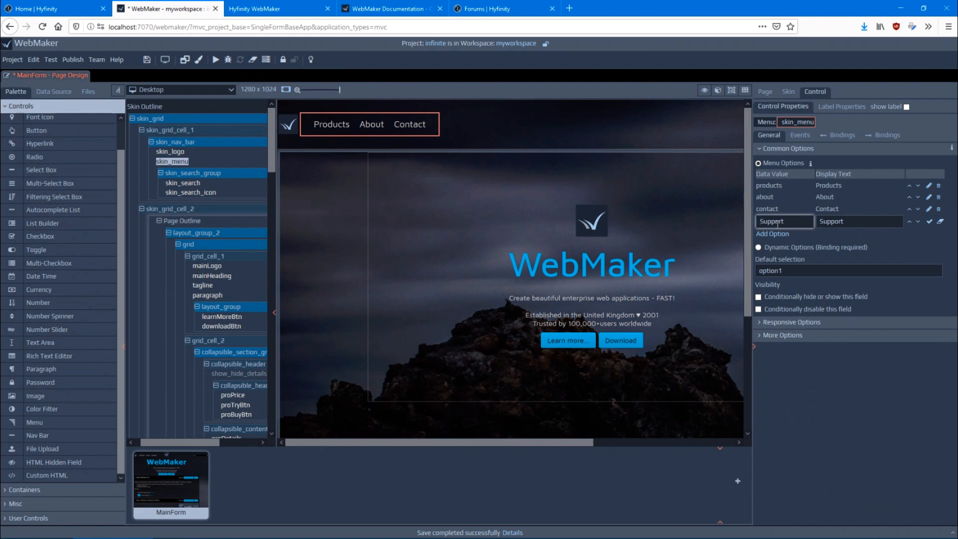
key("Delete")
type("s")
key("Return")
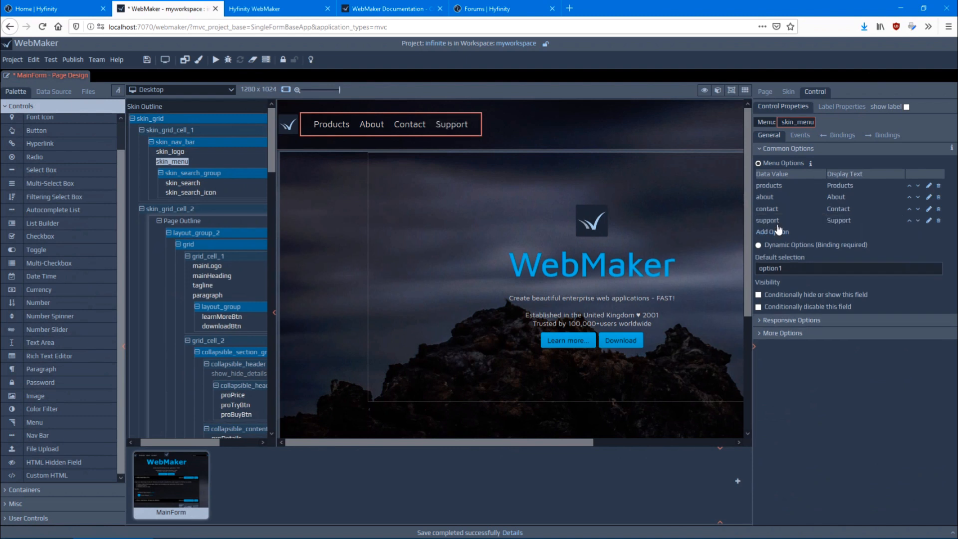
left_click(800, 136)
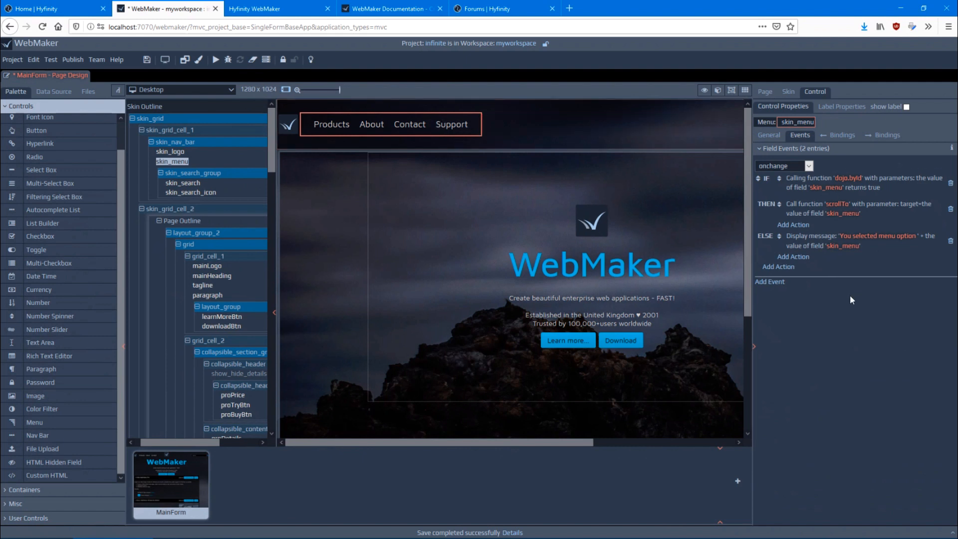
Place an Info Panel container in grid_cell_5 below the contact section, above the page footer
scroll(230, 242, "down", 4)
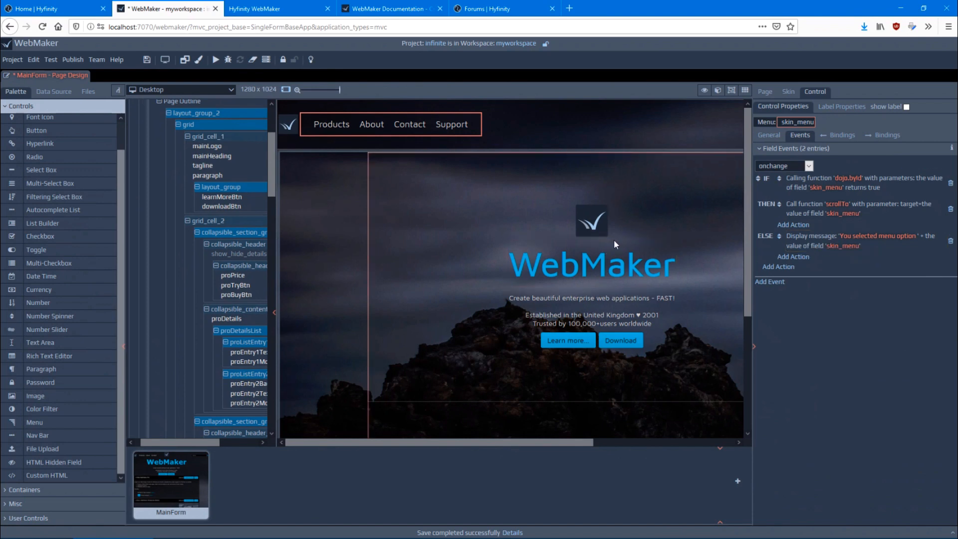
scroll(604, 244, "down", 4)
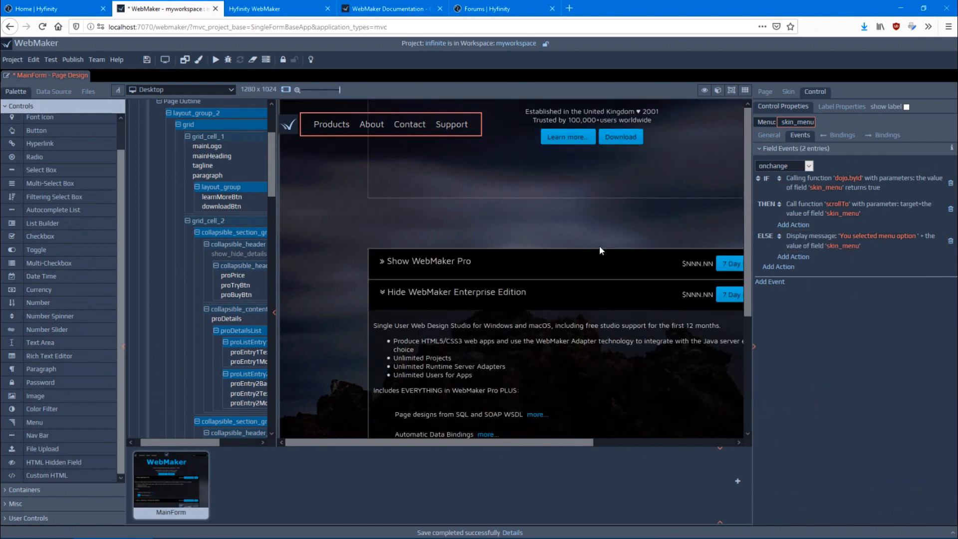
scroll(599, 245, "down", 5)
scroll(412, 266, "down", 6)
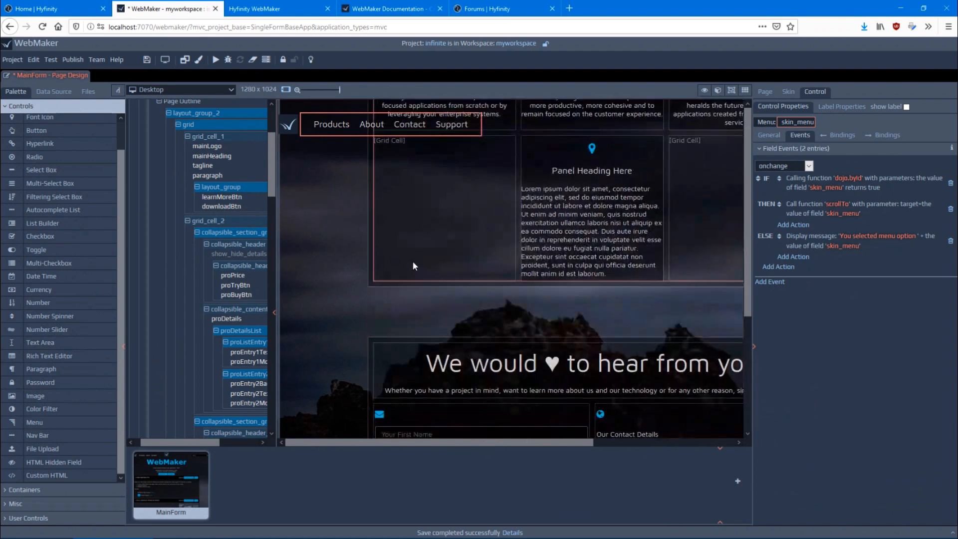
scroll(517, 282, "down", 3)
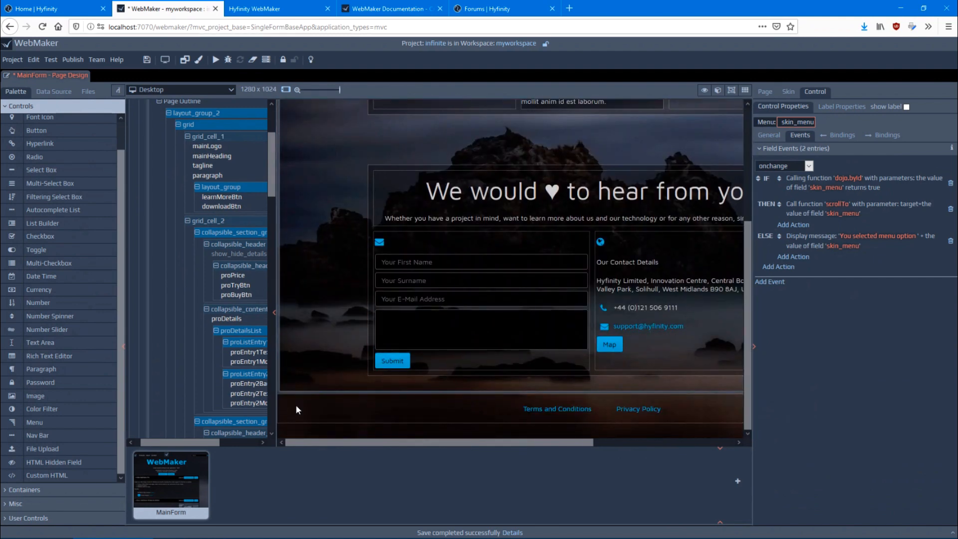
scroll(240, 394, "down", 10)
scroll(240, 392, "down", 8)
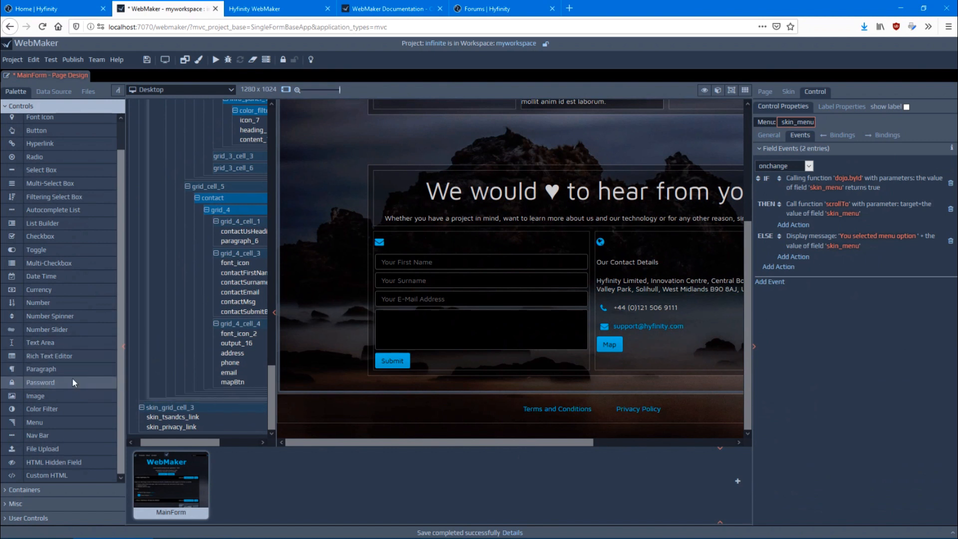
left_click(33, 491)
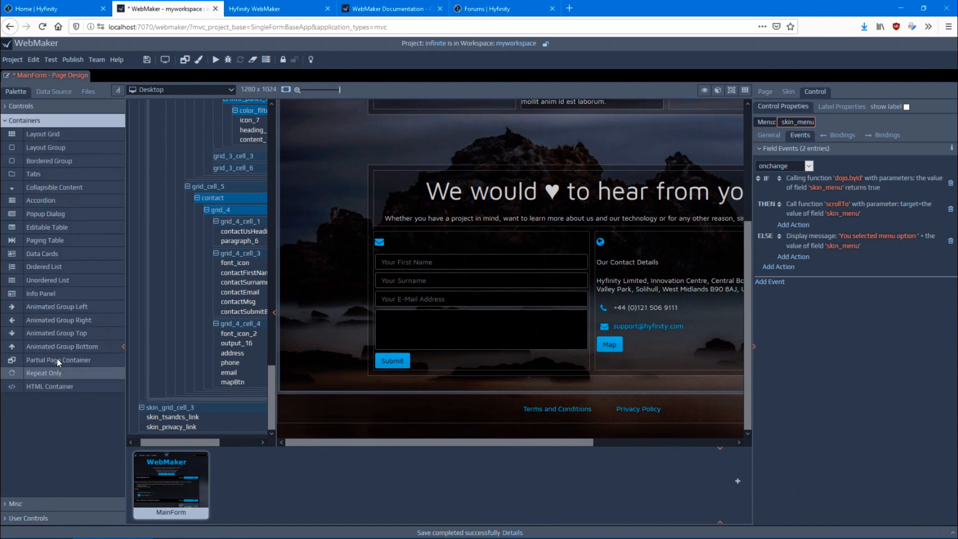
left_click_drag(38, 295, 398, 371)
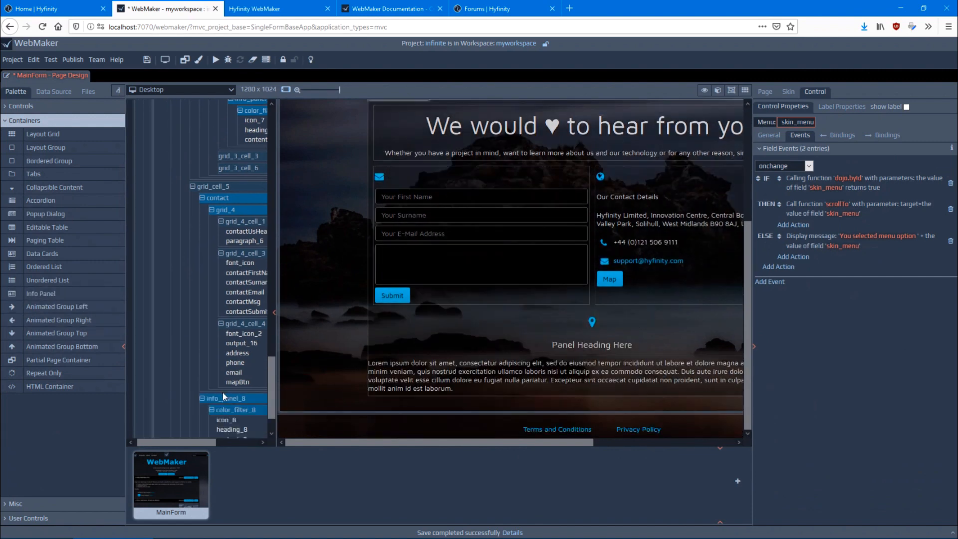
Rename the new info panel group below the contact section as "support"
double_click(226, 343)
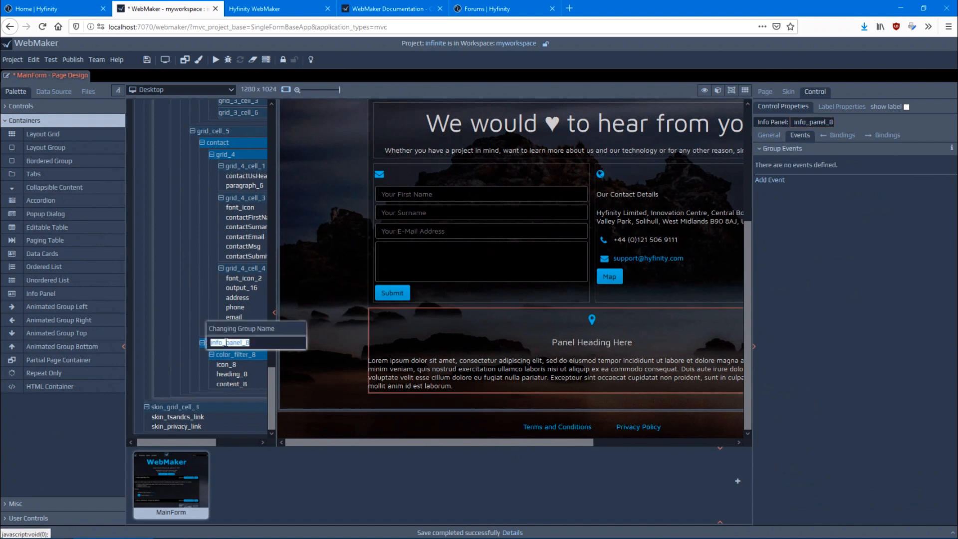
type("suppo")
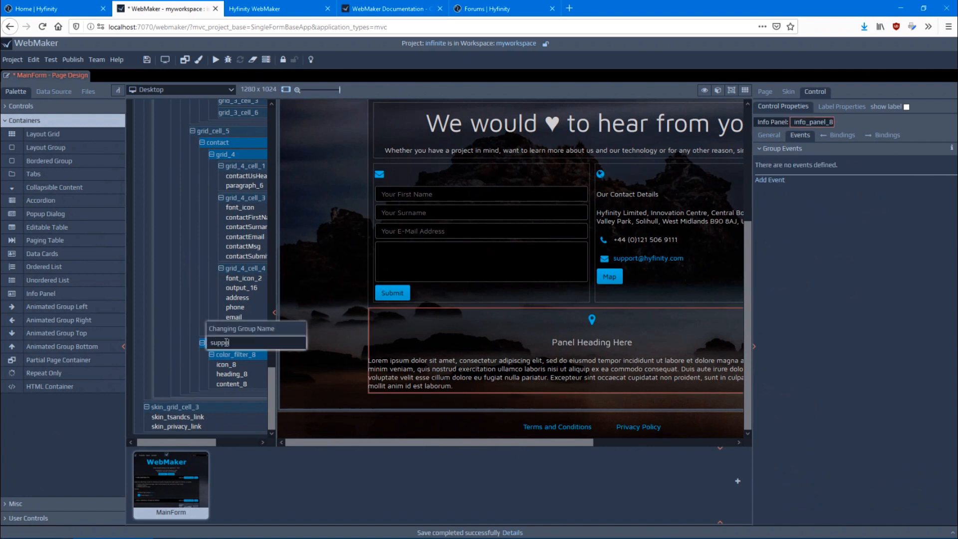
type("rt")
key("Return")
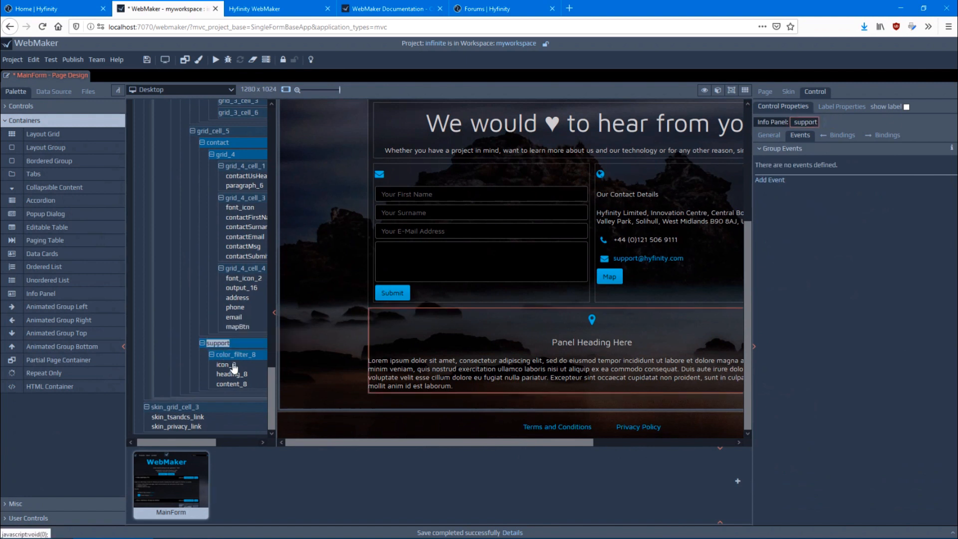
Change the support panel's heading text to "Support Info Goes Here"
left_click(608, 349)
double_click(605, 346)
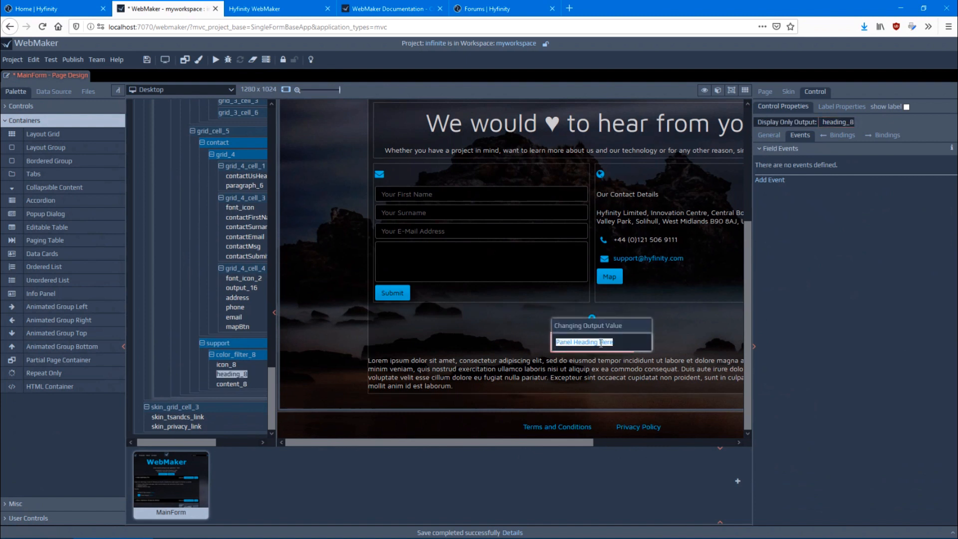
type("Support Info Goes")
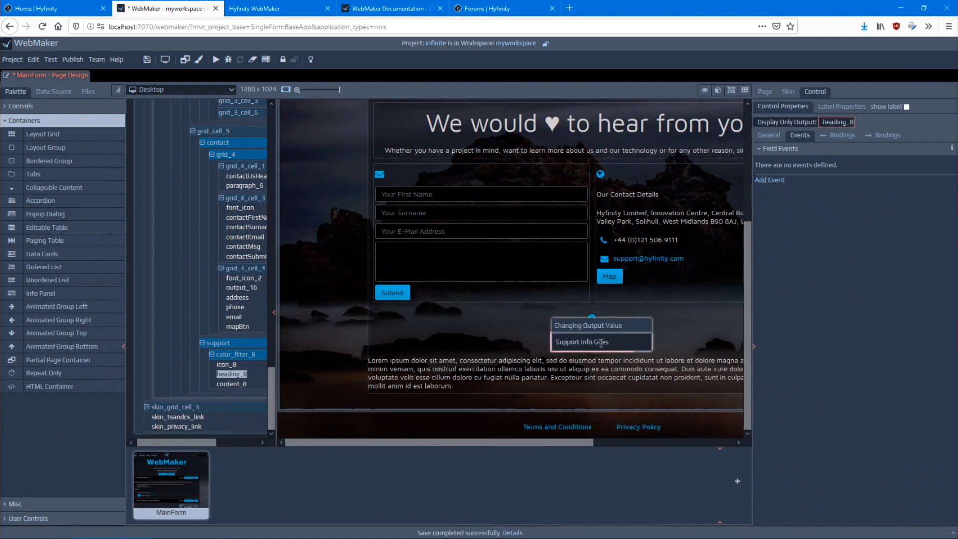
key("Return")
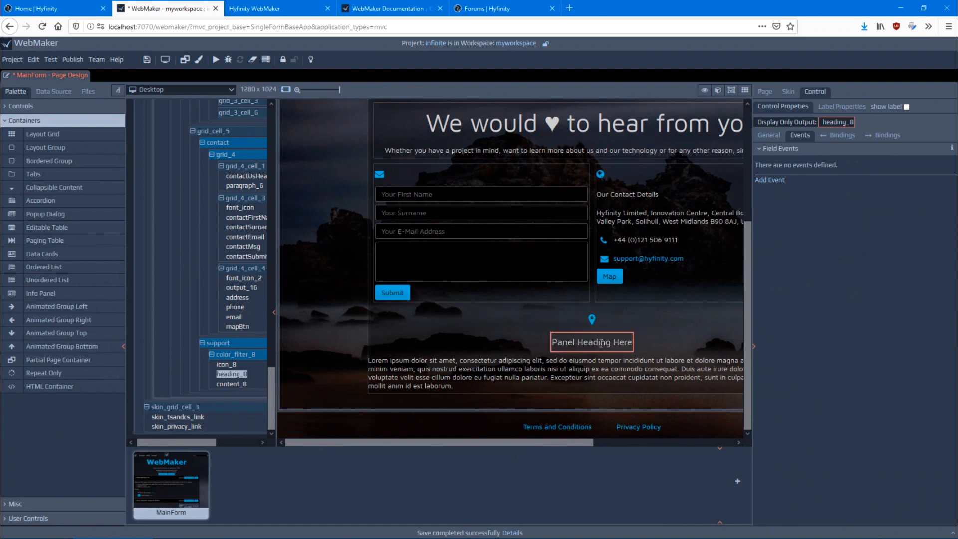
Save MainForm, switch to its browser preview and reload it to show the updated page
left_click(147, 60)
left_click(265, 9)
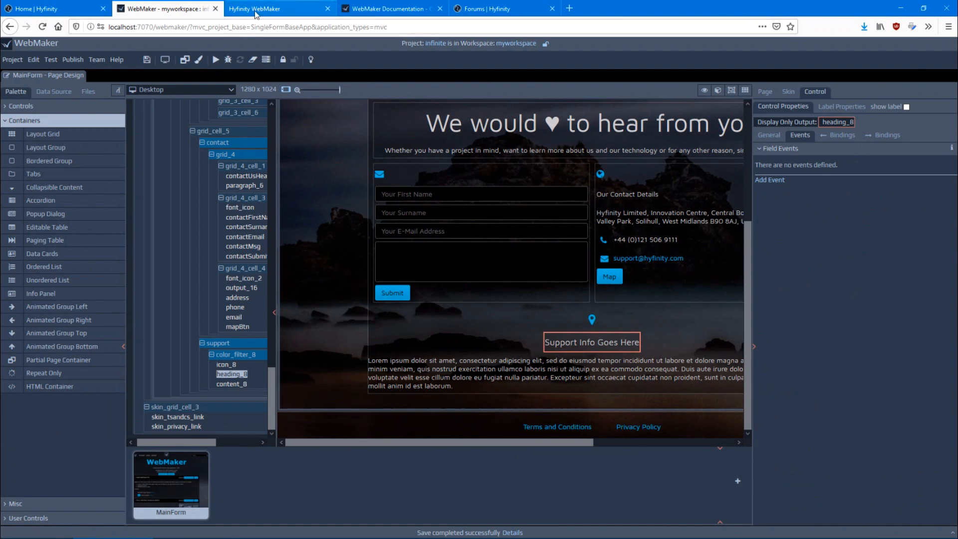
left_click(42, 26)
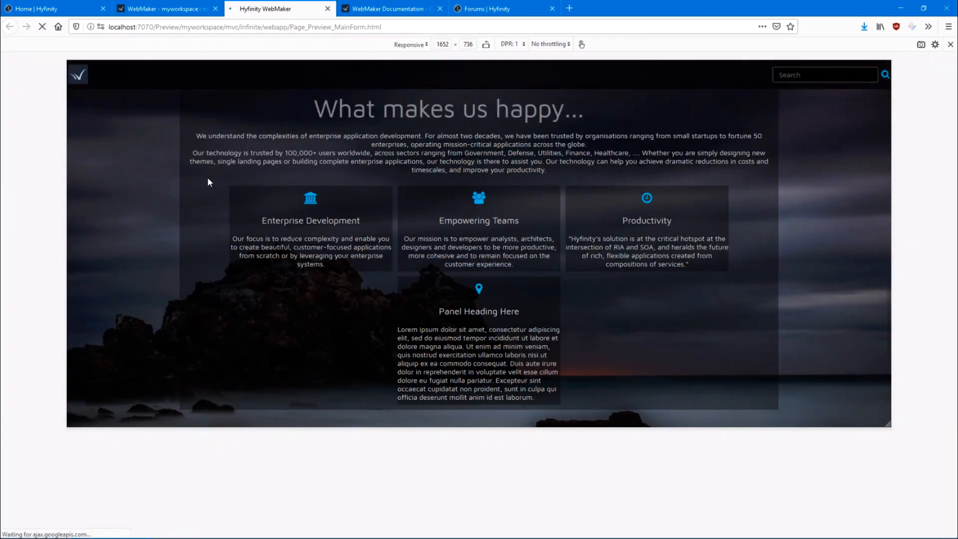
scroll(217, 195, "up", 10)
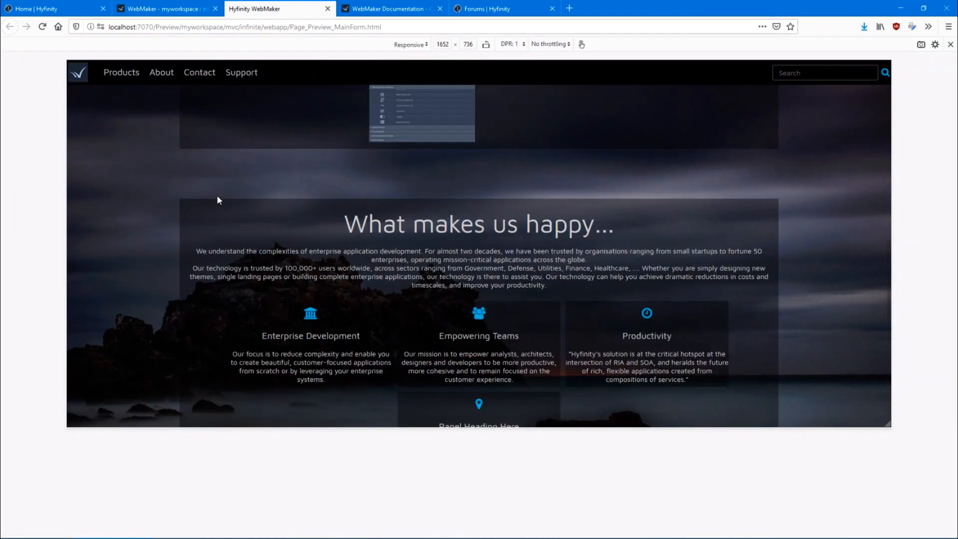
Test the Support navigation link in the preview, including jumping to Products and back to the Support section
left_click(239, 86)
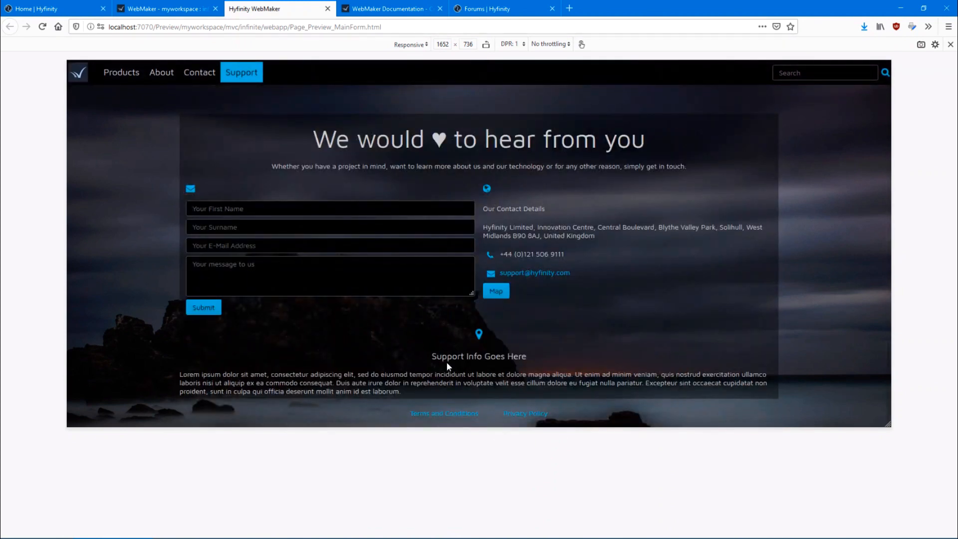
left_click_drag(448, 353, 601, 390)
left_click(540, 358)
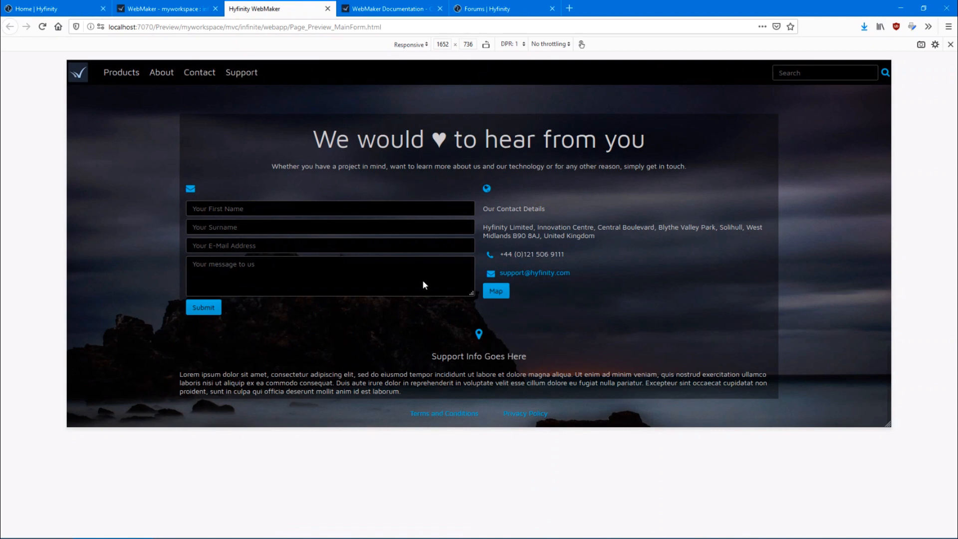
left_click(120, 75)
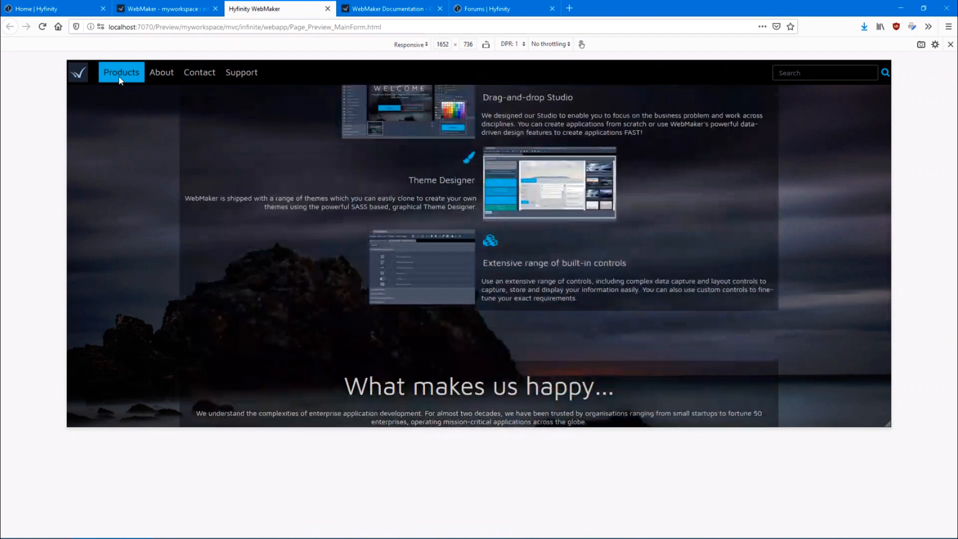
left_click(247, 73)
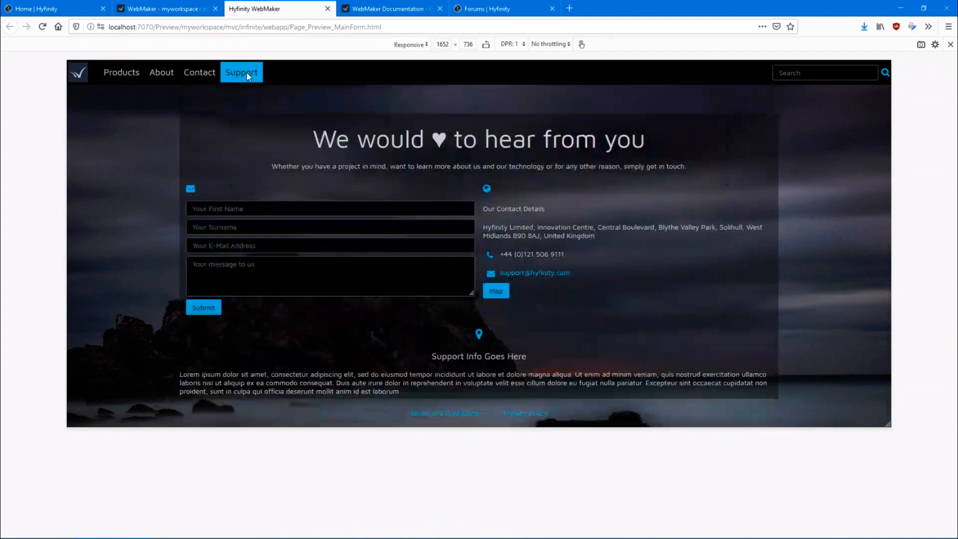
Back in the WebMaker page design, place an Animated Group Left below the support heading and move the lorem ipsum paragraph into it
left_click(160, 13)
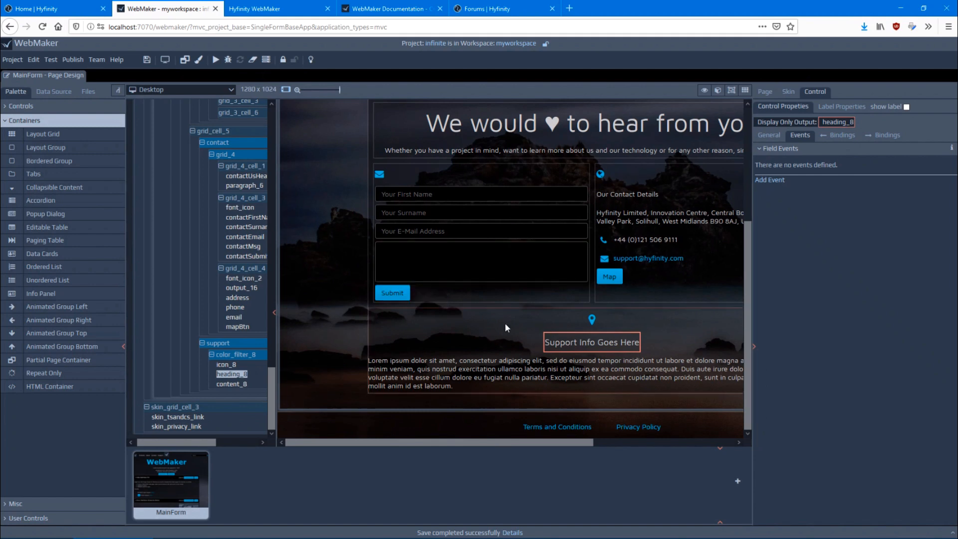
scroll(505, 322, "up", 10)
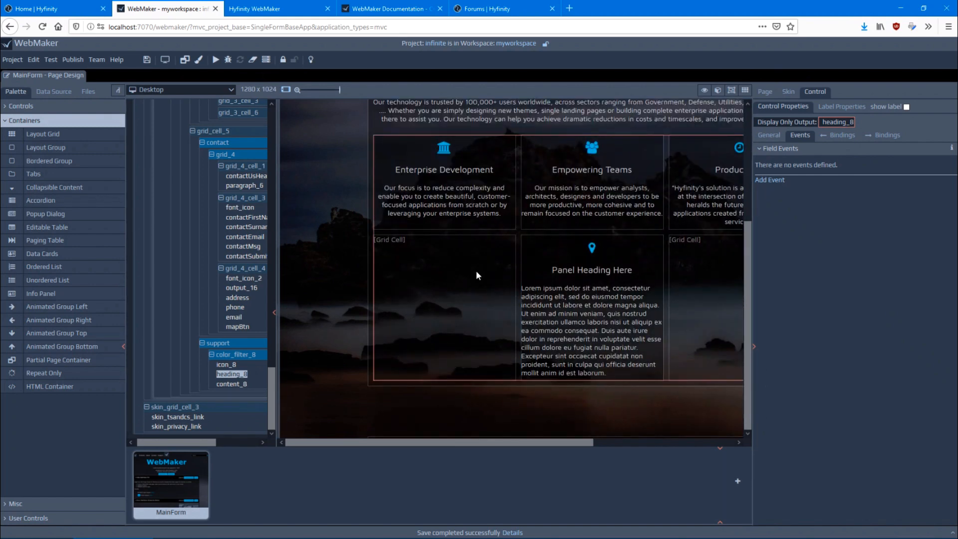
scroll(400, 270, "down", 10)
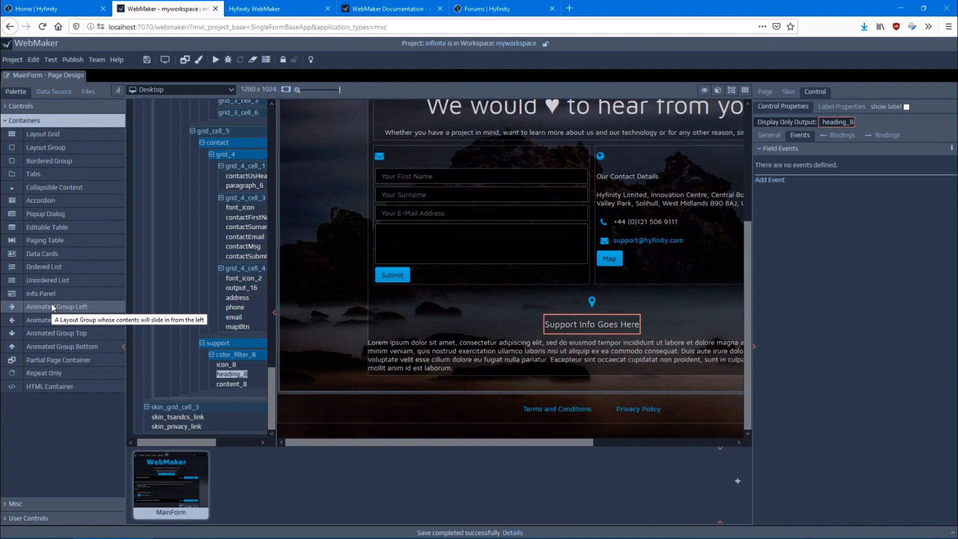
left_click_drag(52, 305, 498, 349)
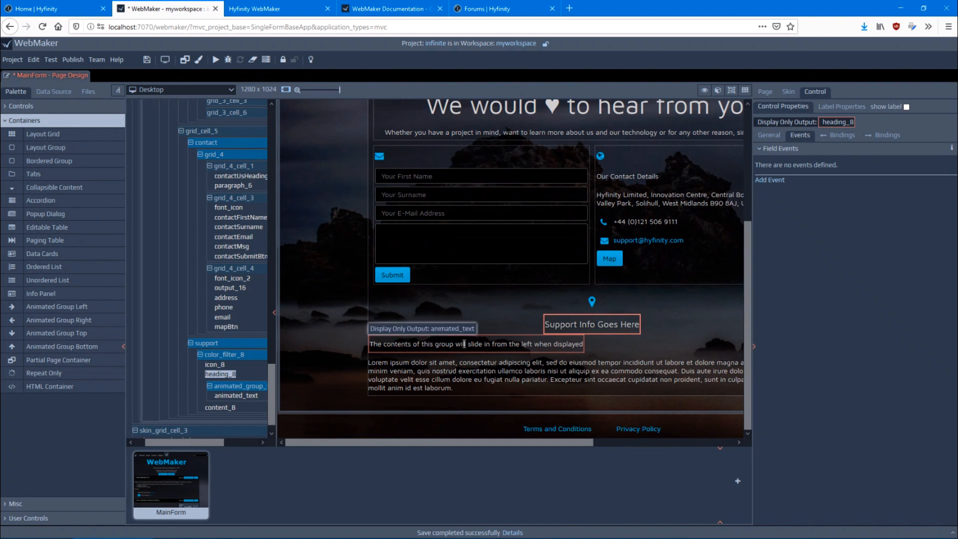
left_click_drag(421, 372, 428, 347)
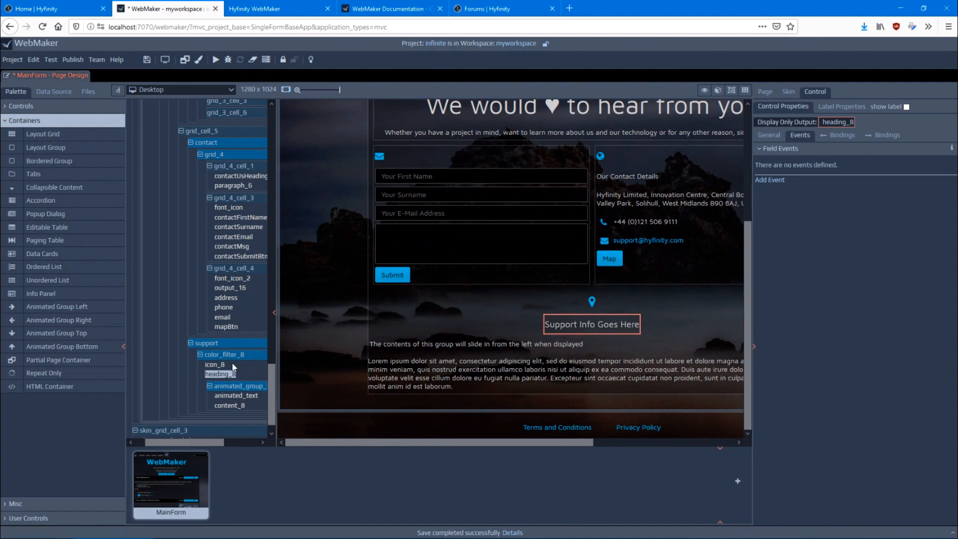
Check the paragraph's nesting in the support section's animated group and turn on the spaced container outlines in the design view
left_click(225, 406)
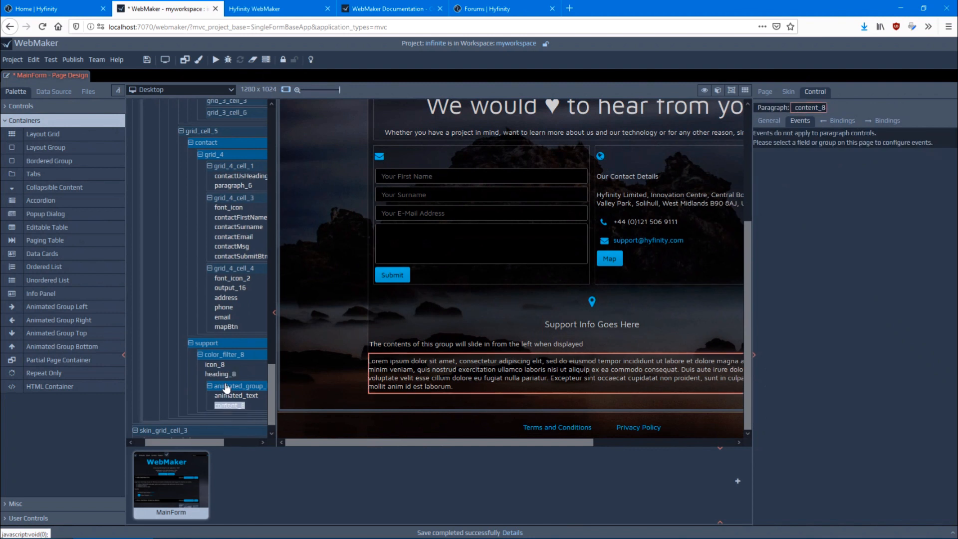
left_click(232, 387)
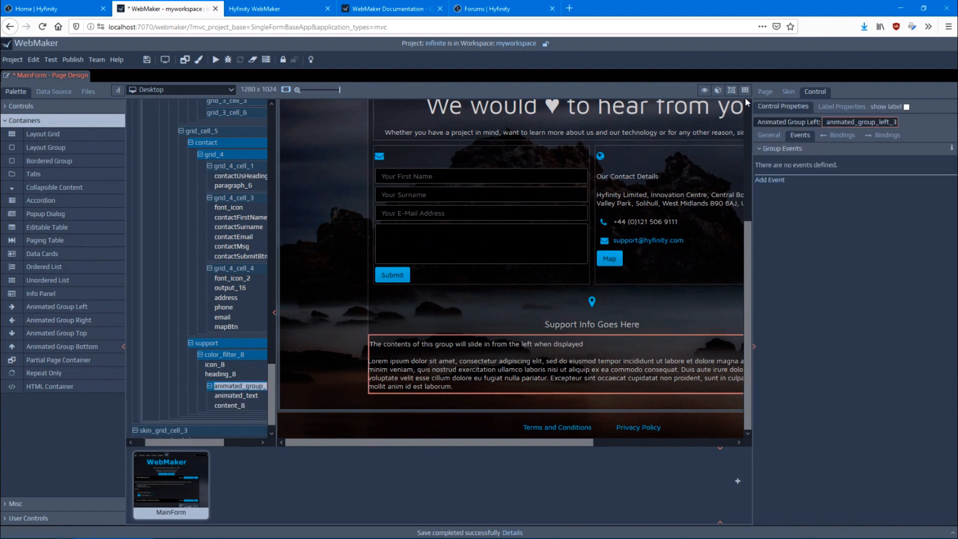
left_click(732, 90)
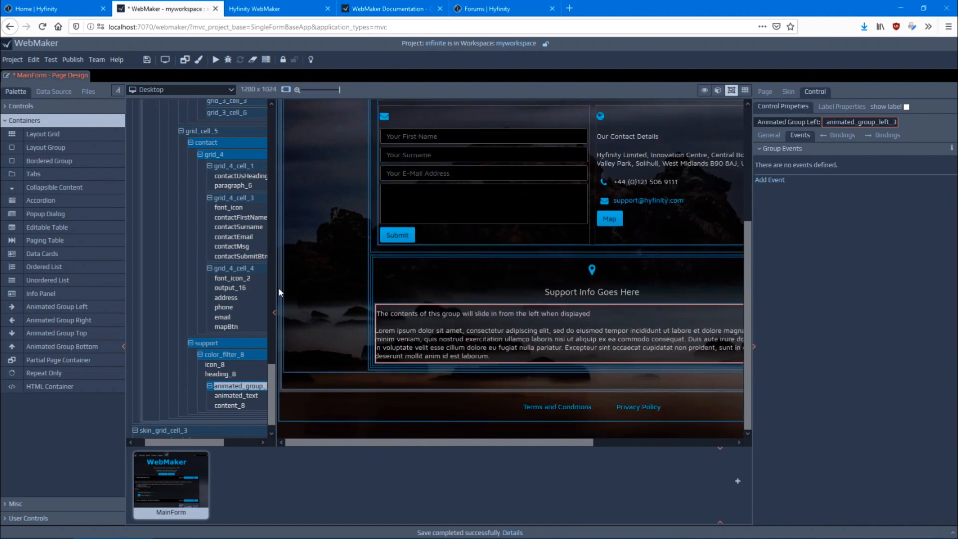
left_click(221, 288)
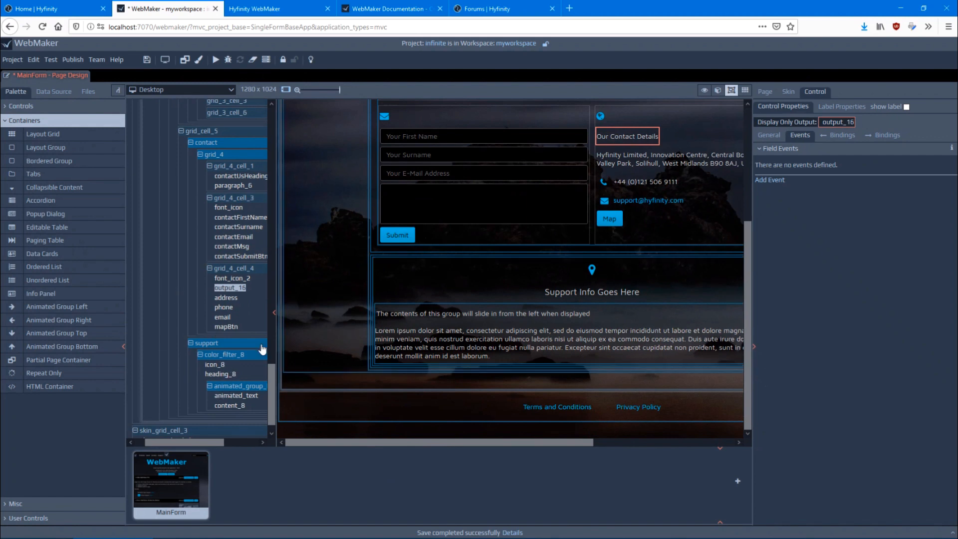
Save MainForm, reload its browser preview and go to the Support section to check the slide-in animation
left_click(145, 61)
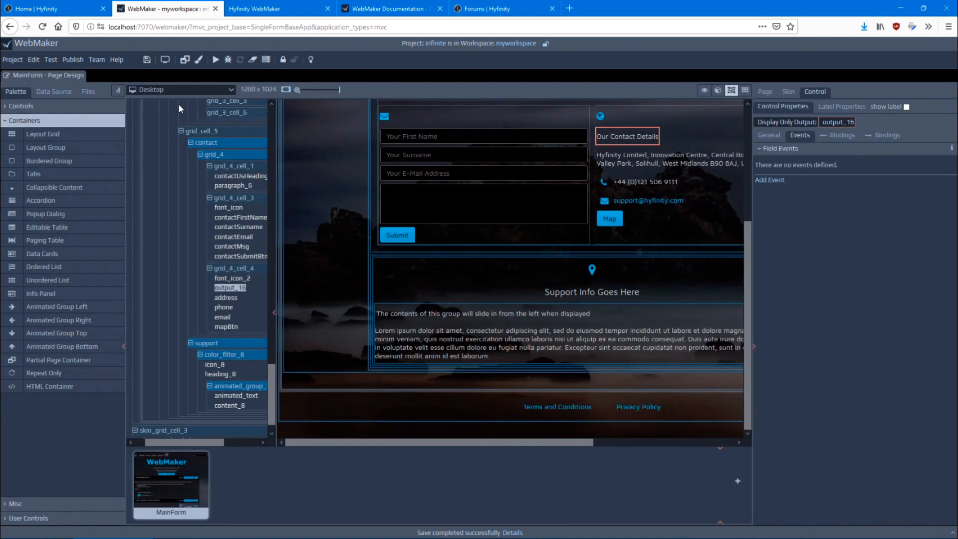
left_click(237, 10)
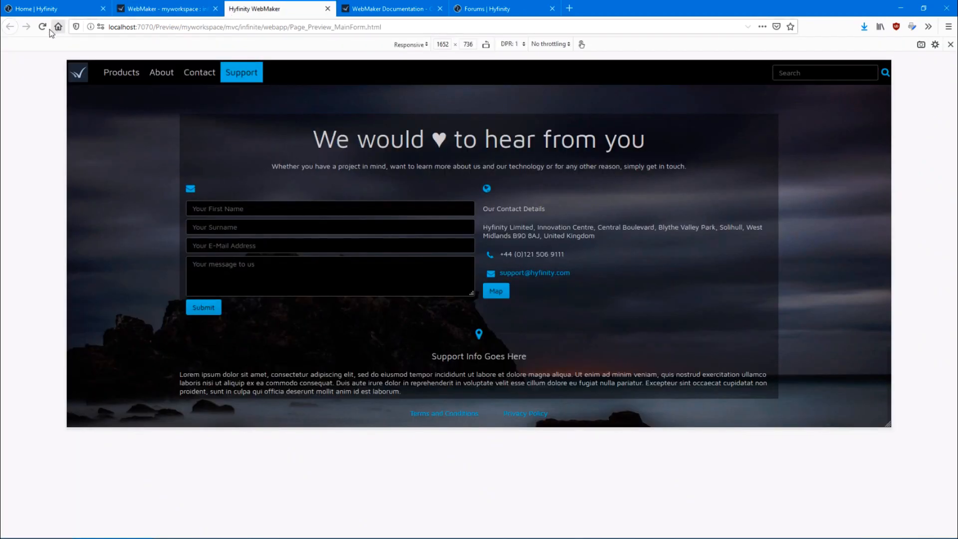
left_click(43, 27)
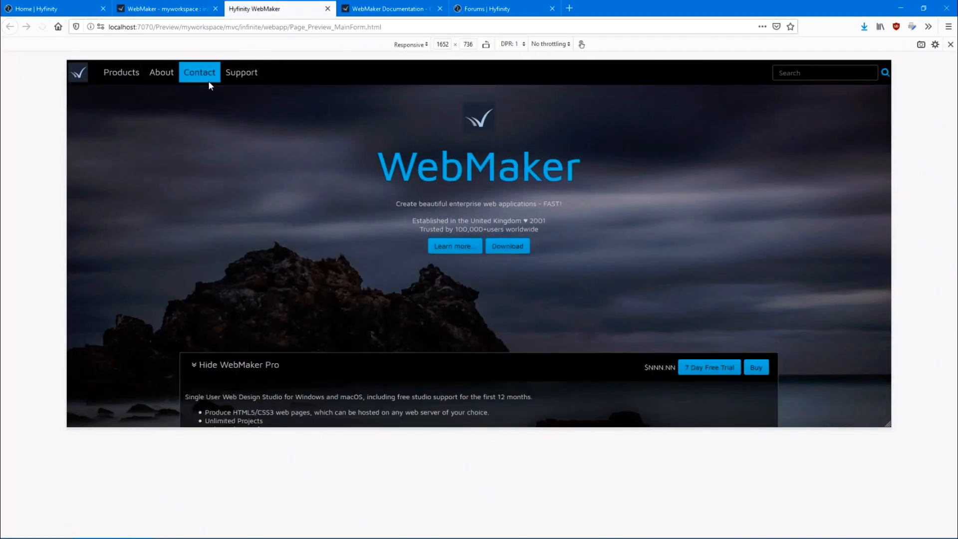
left_click(245, 79)
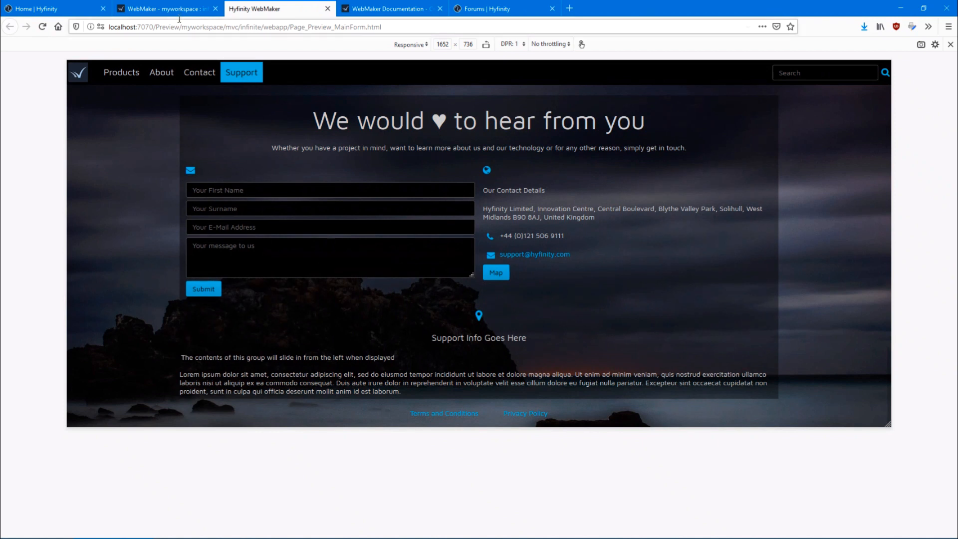
In the WebMaker page design, change the support panel's icon to fa-phone-square and align the contents of color_filter_8 to the top left
left_click(161, 9)
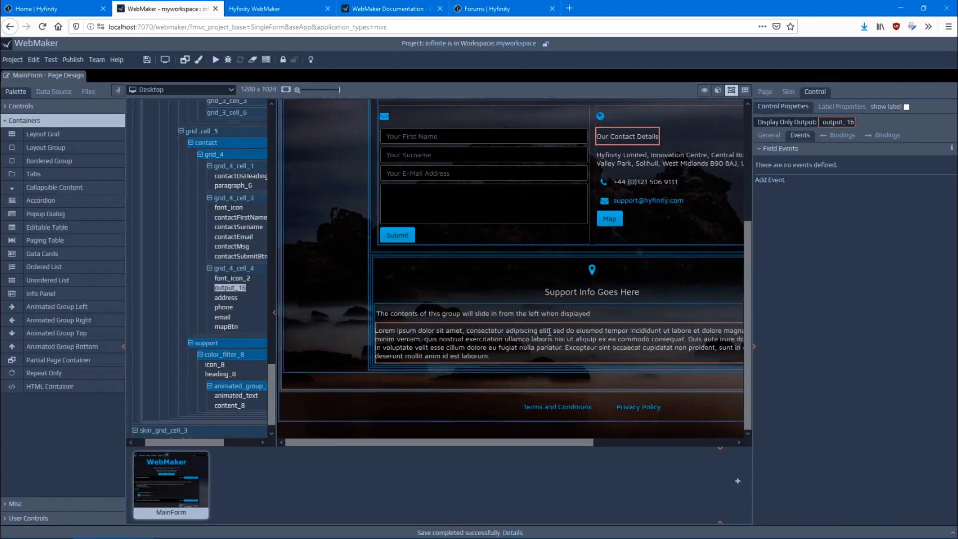
left_click(592, 270)
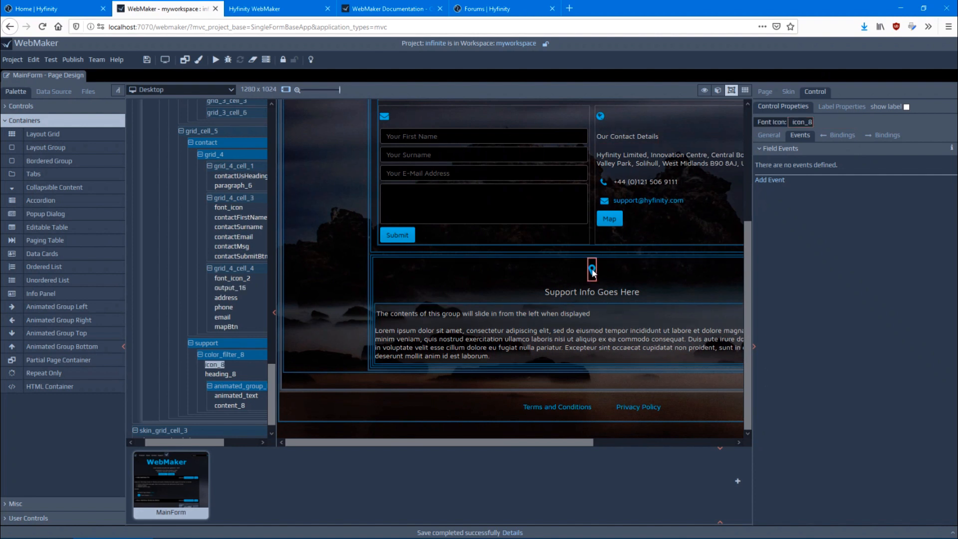
left_click(769, 135)
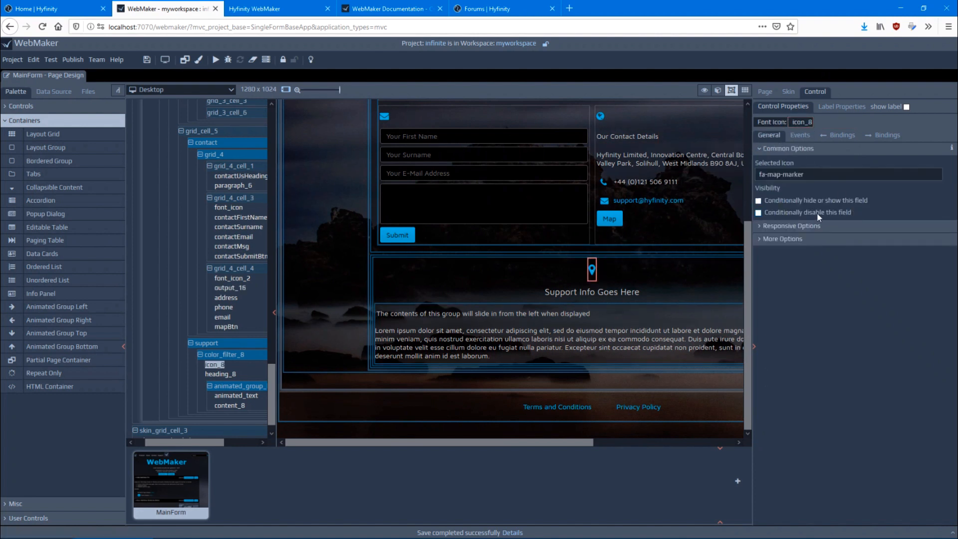
left_click(794, 174)
type("phone")
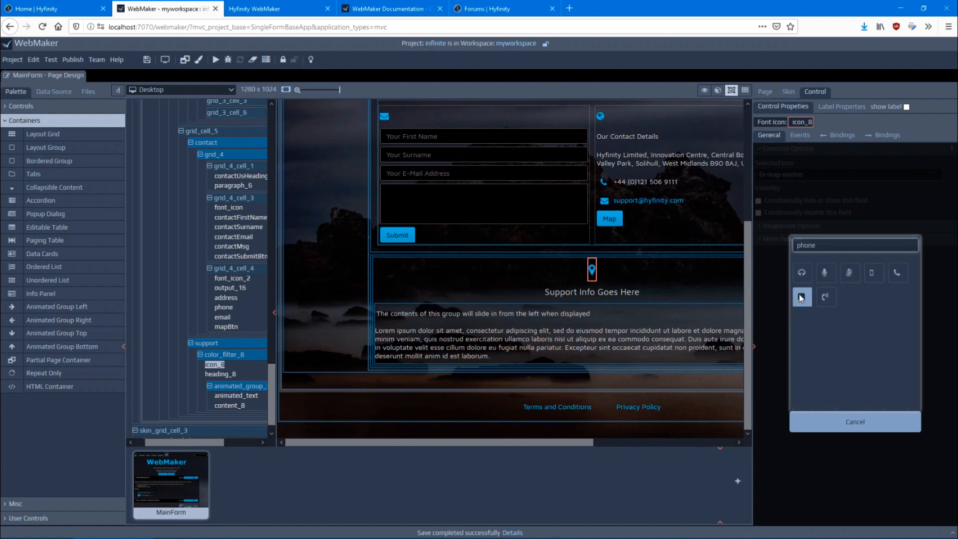
left_click(826, 297)
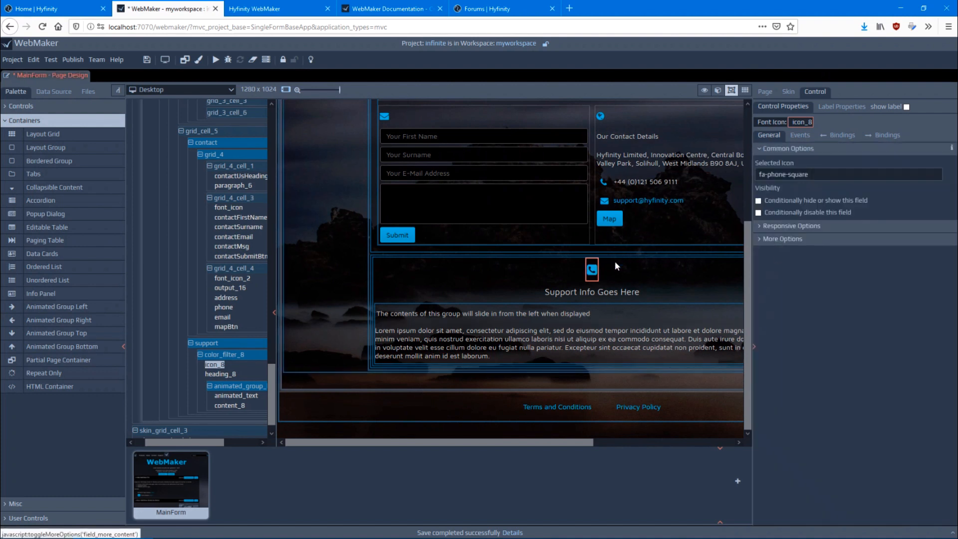
left_click(500, 287)
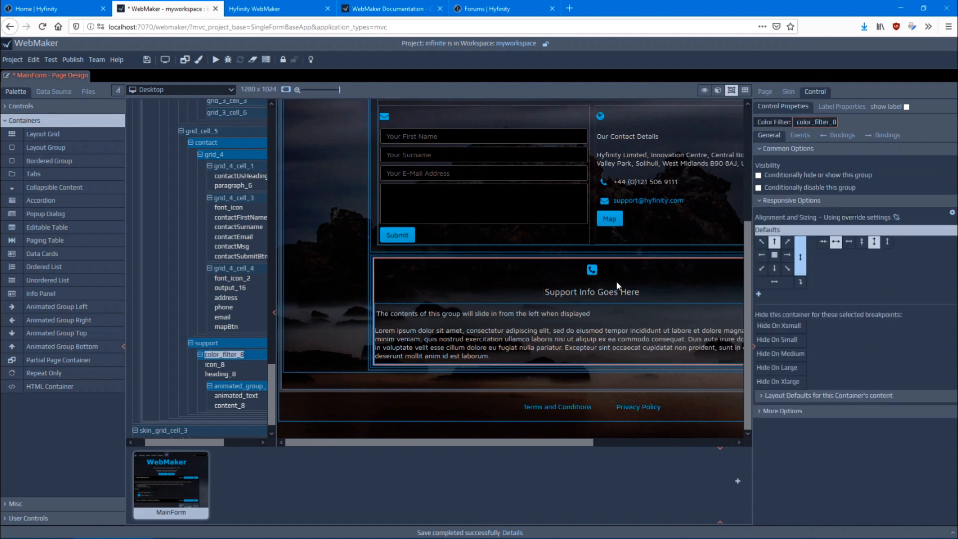
left_click(761, 243)
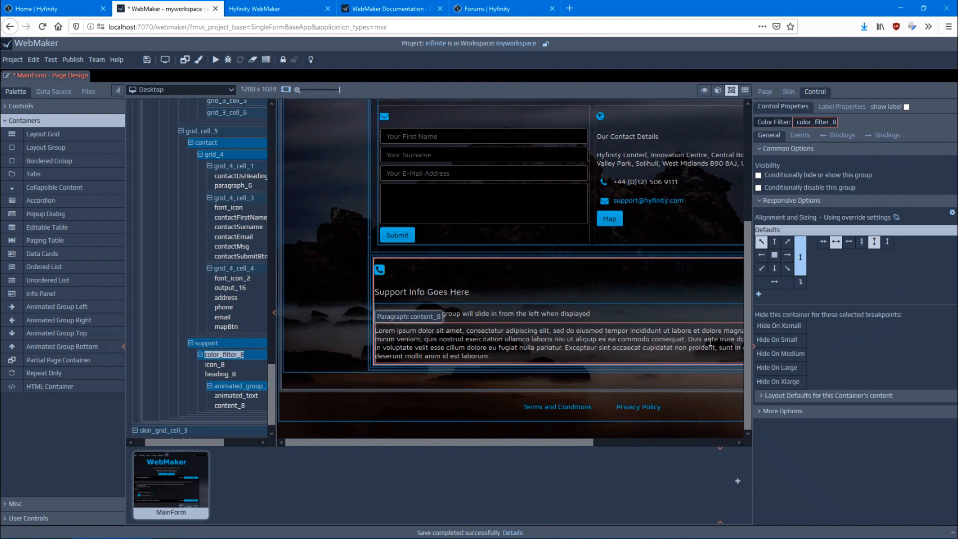
Set the support panel's phone icon font size to 74 px through its inline control styling
left_click(381, 272)
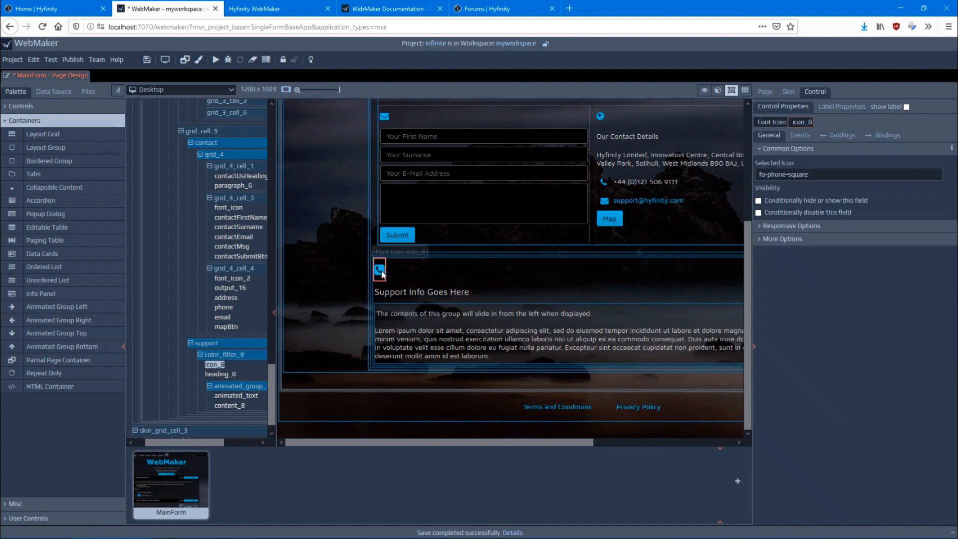
left_click(782, 241)
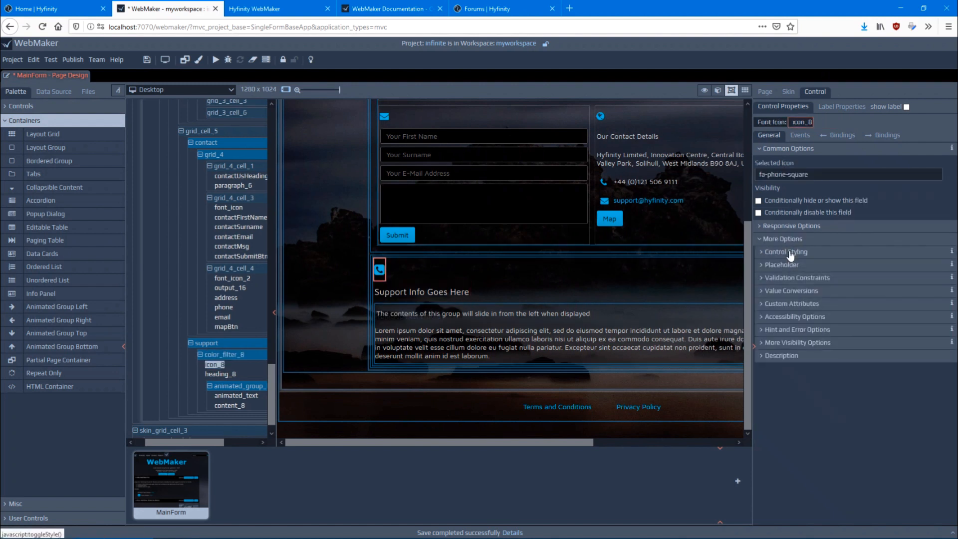
left_click(788, 253)
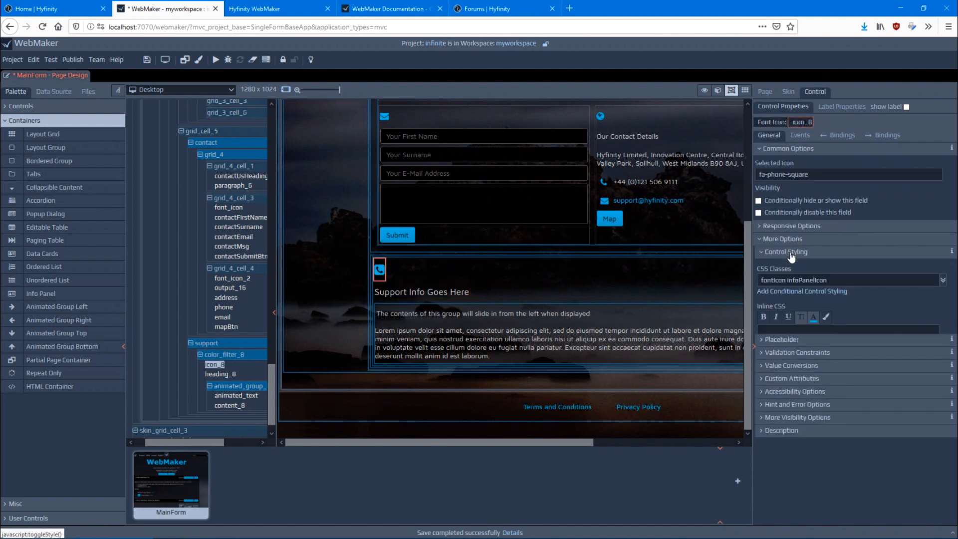
left_click(801, 316)
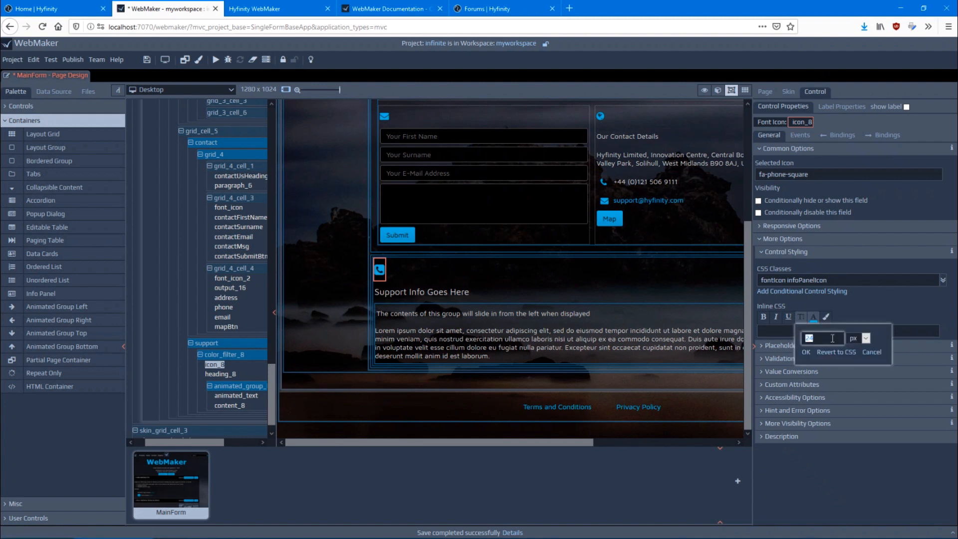
key("Return")
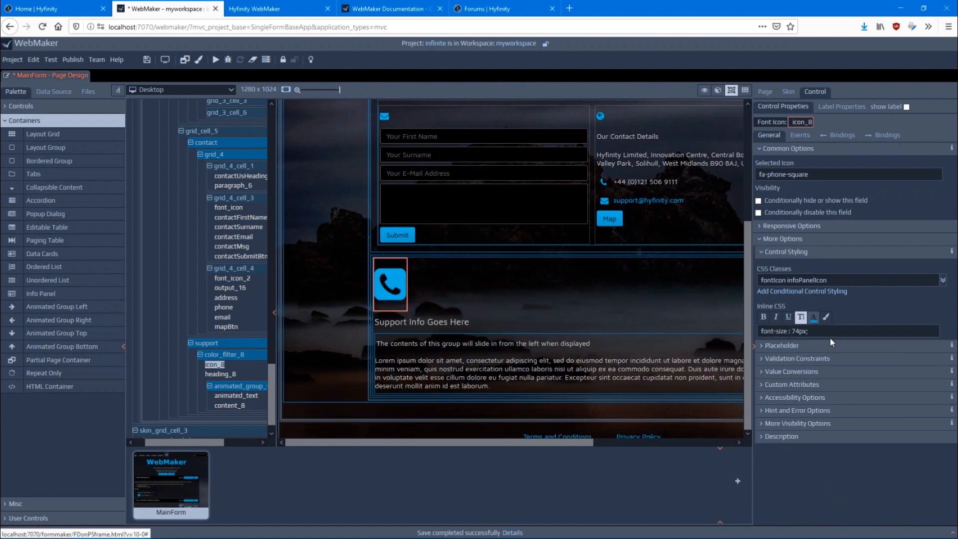
Style the "Support Info Goes Here" heading as bold and italic with the red text color #d63535
left_click(453, 322)
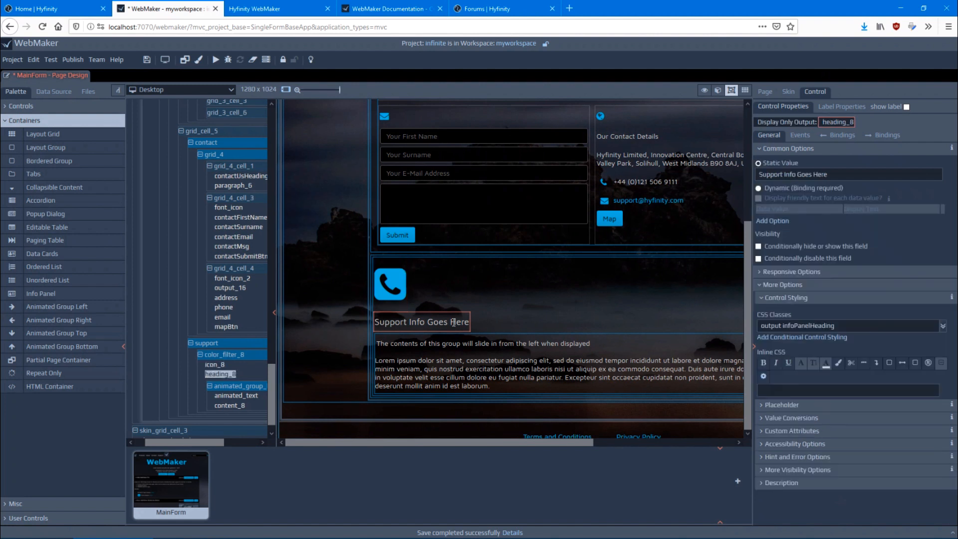
left_click(763, 363)
left_click(777, 367)
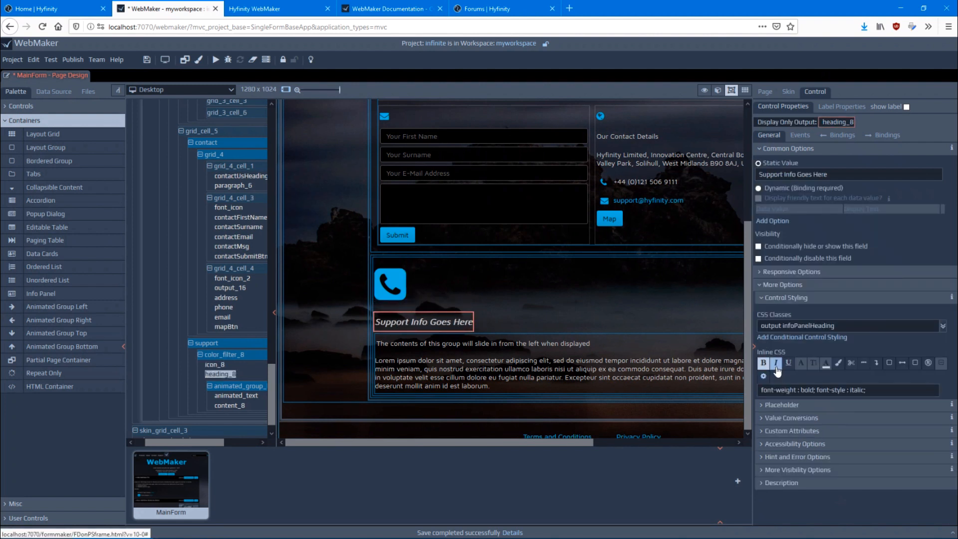
left_click(826, 366)
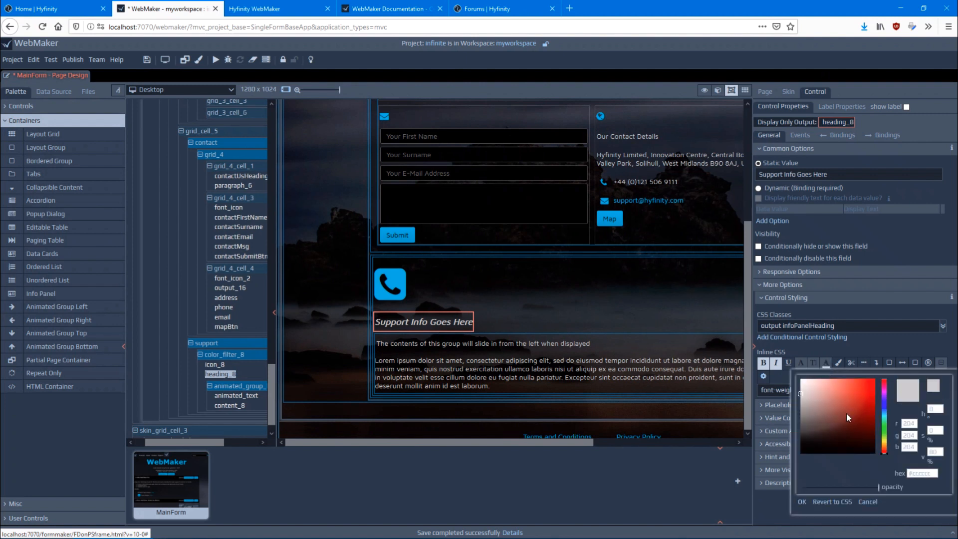
left_click(846, 412)
left_click(858, 390)
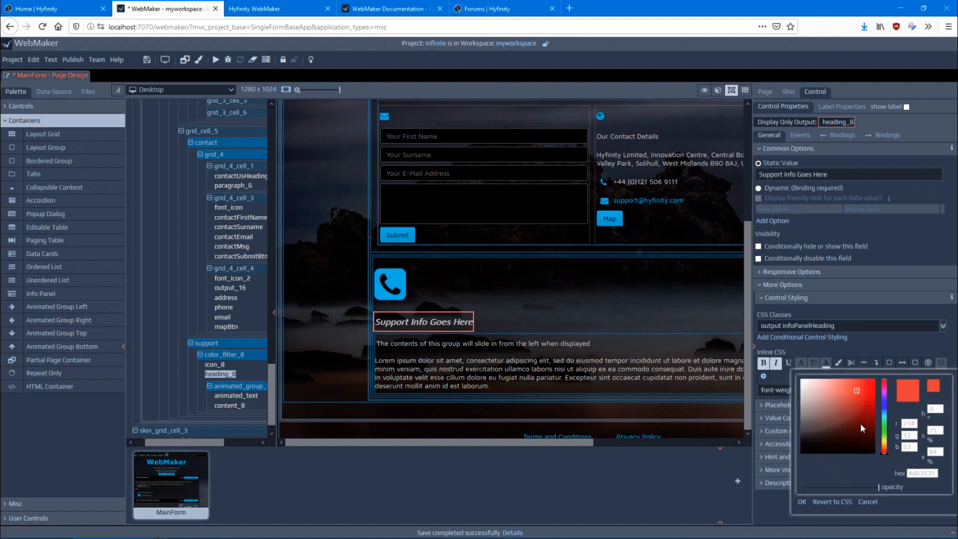
left_click(802, 501)
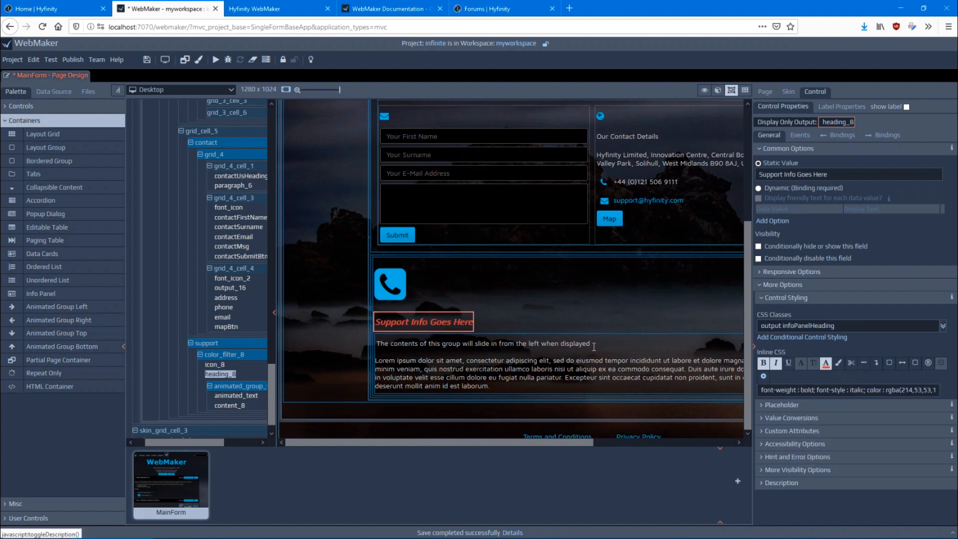